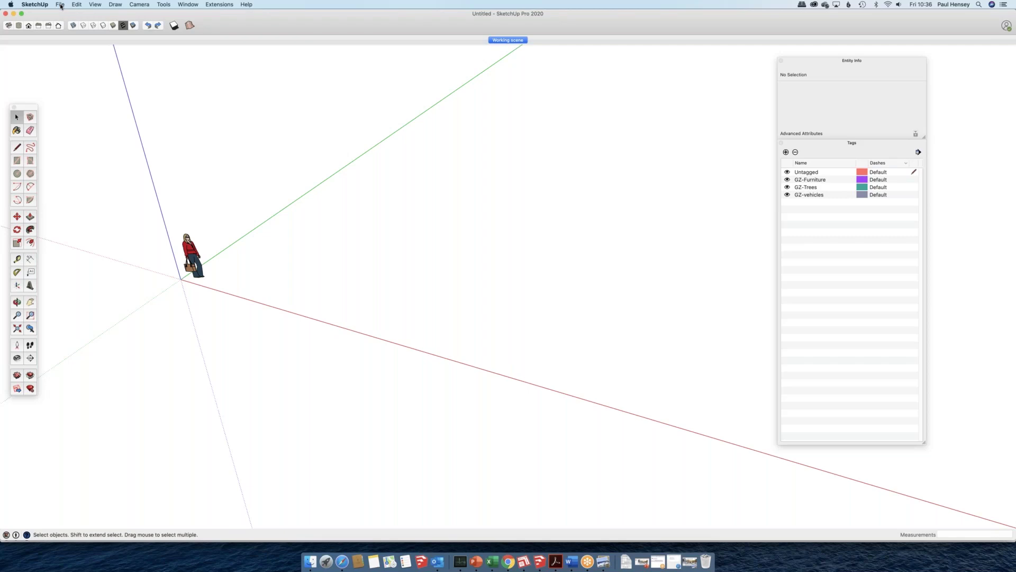
- Open the import dialog and look for the sketch image in Documents > Green Zone Design > Talks > 2020 talks
left_click(61, 6)
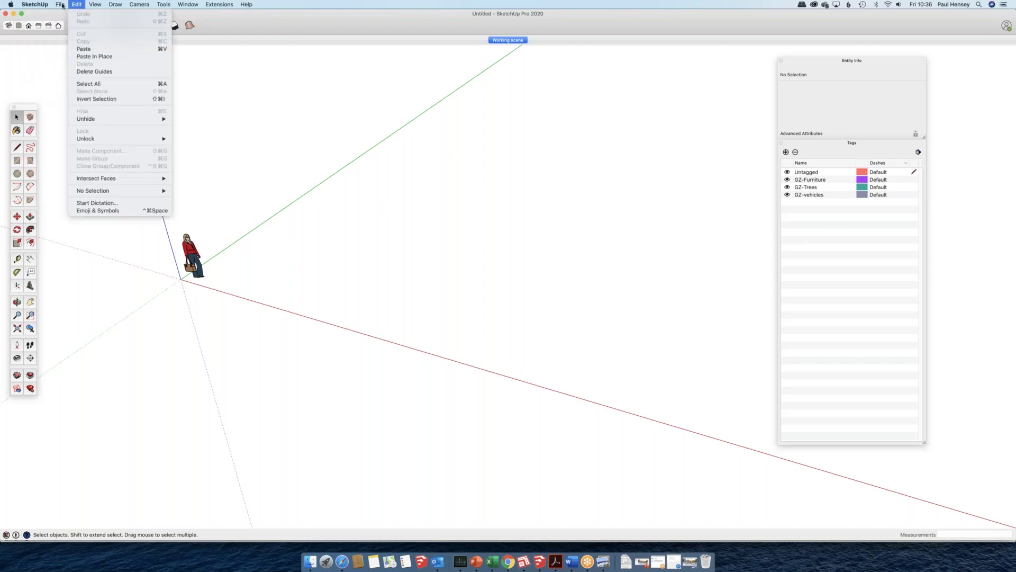
mouse_move(61, 5)
left_click(76, 135)
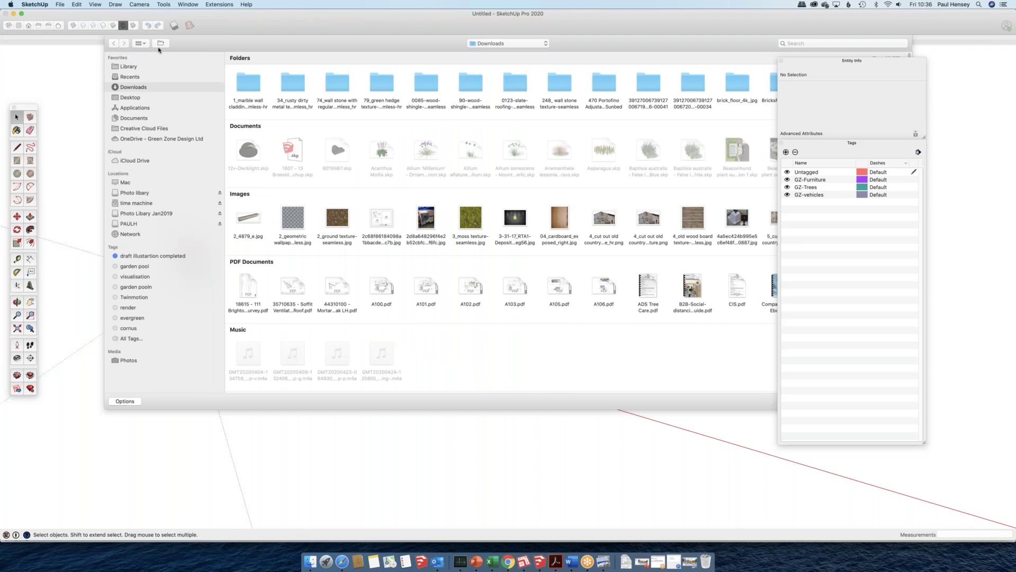
left_click(135, 119)
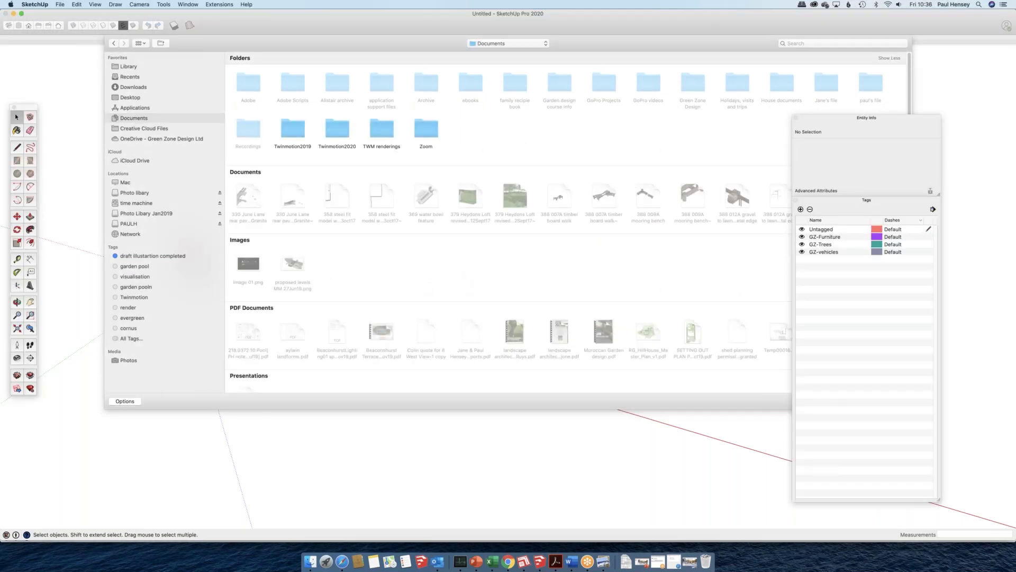
double_click(696, 89)
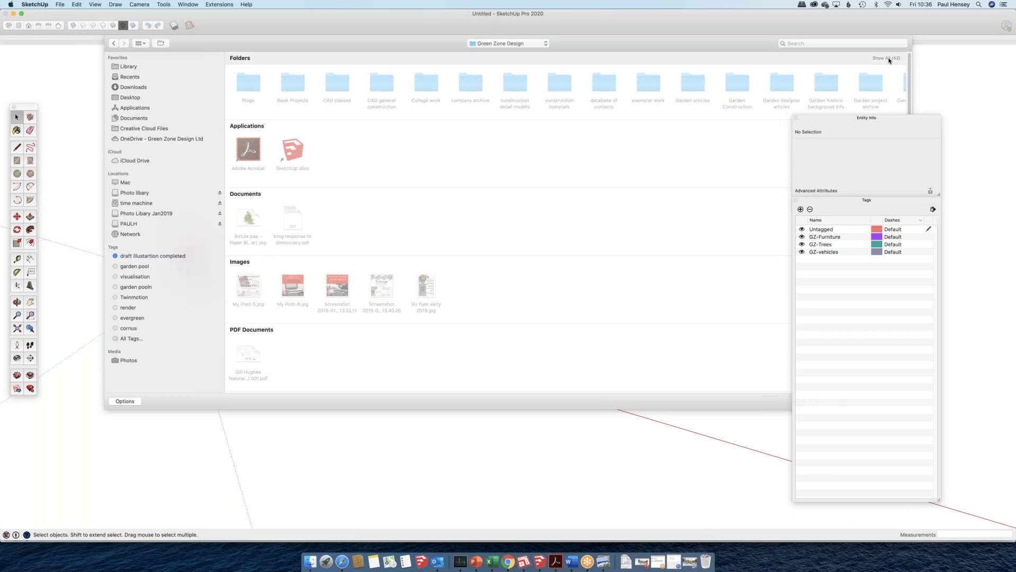
left_click(887, 58)
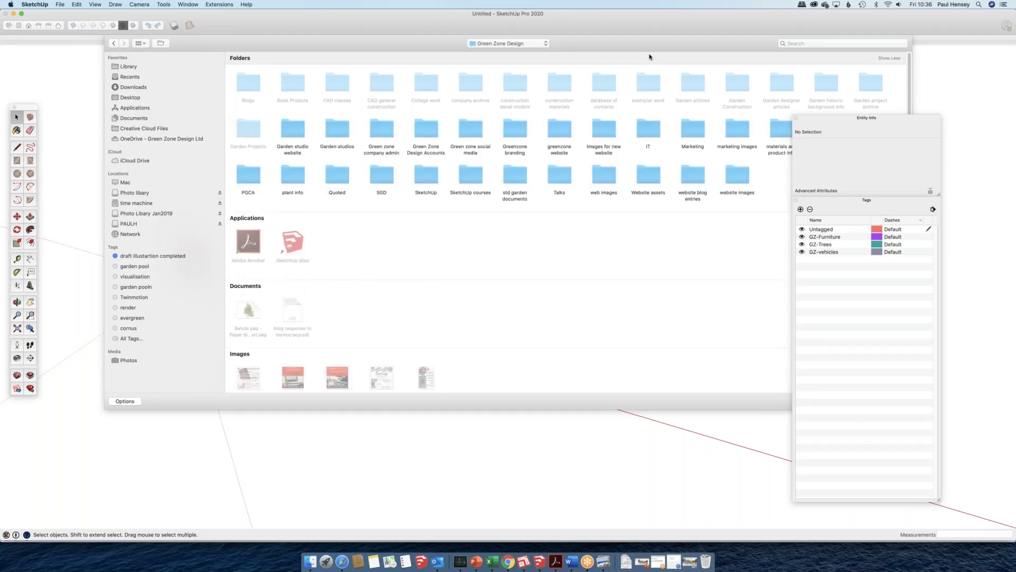
double_click(564, 177)
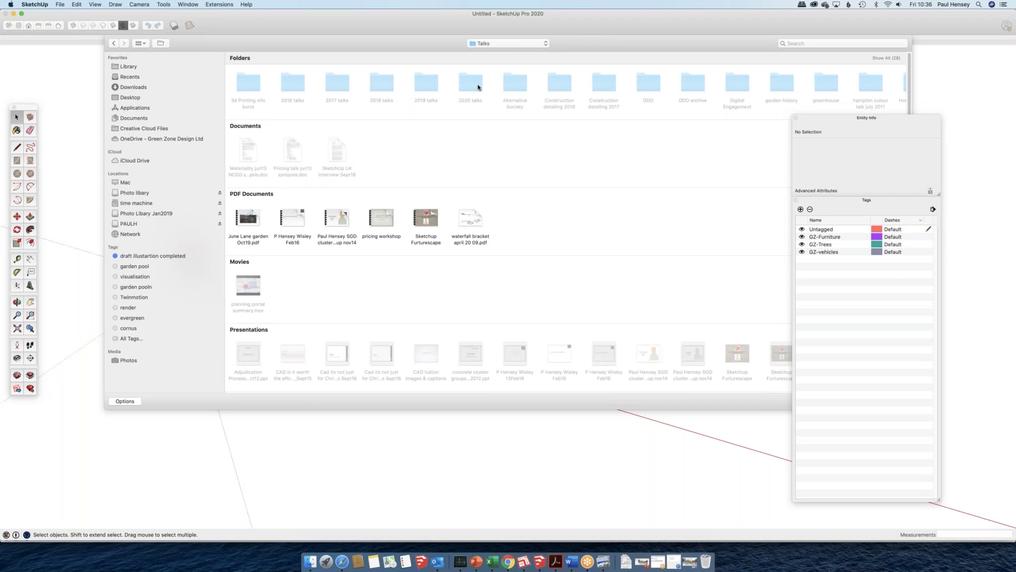
double_click(478, 87)
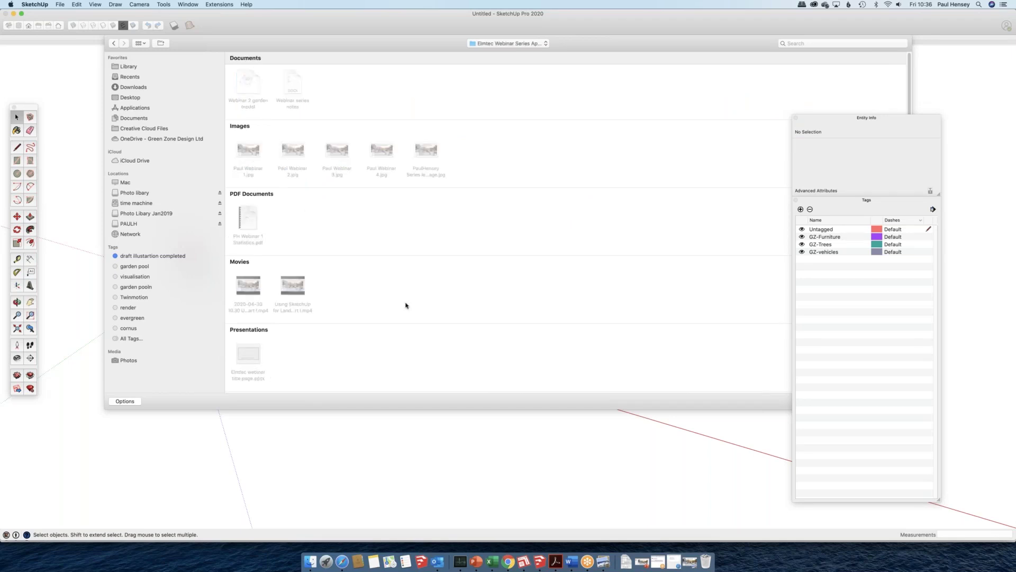
left_click(114, 44)
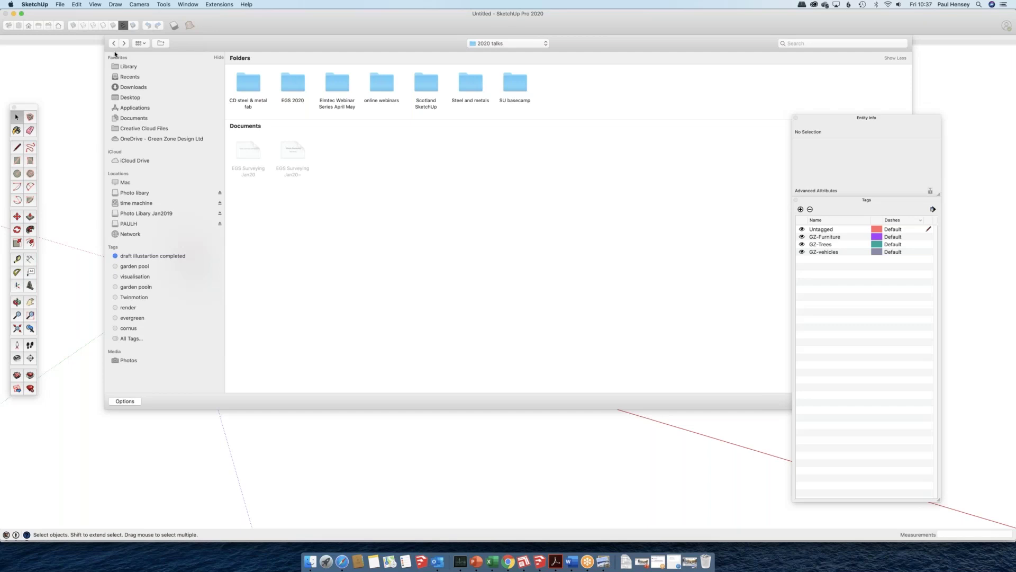
- Group the Desktop files by date modified and select the plan sketch screenshot in the SketchUp webinar 2 folder
left_click(141, 43)
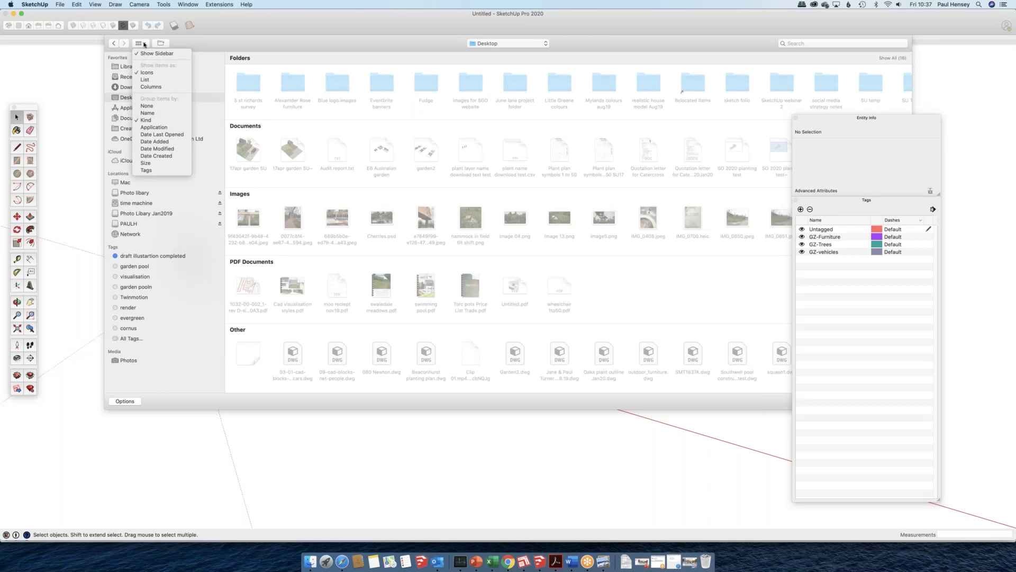
left_click(158, 149)
left_click(252, 86)
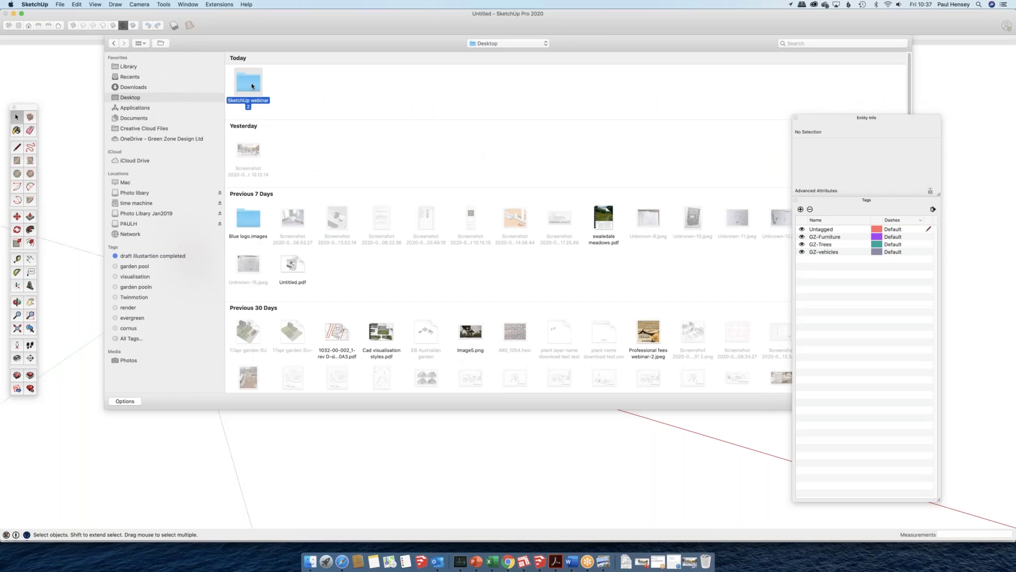
double_click(252, 86)
left_click(297, 76)
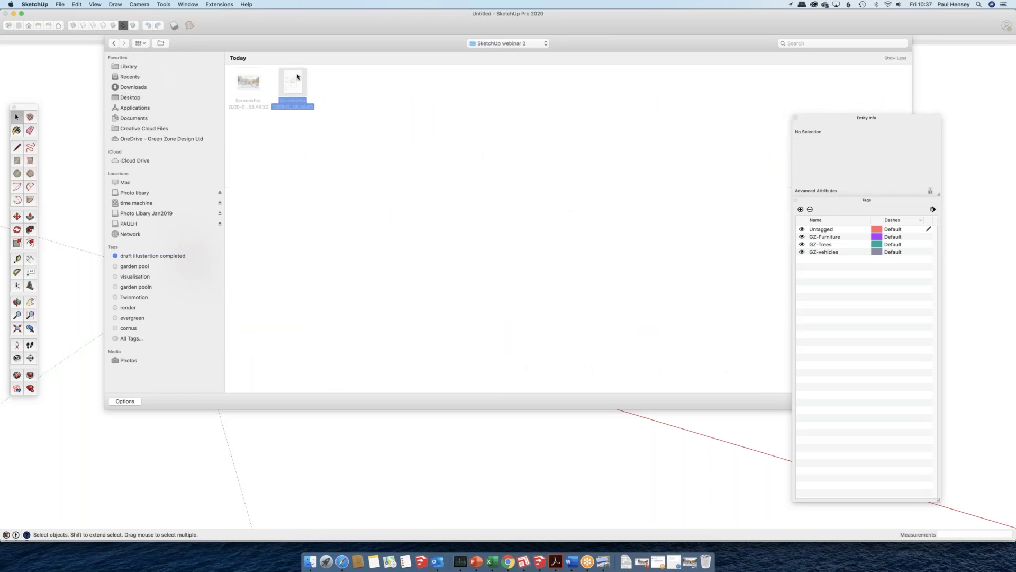
- Show the import options and set the plan sketch screenshot to Use As Image
left_click(134, 402)
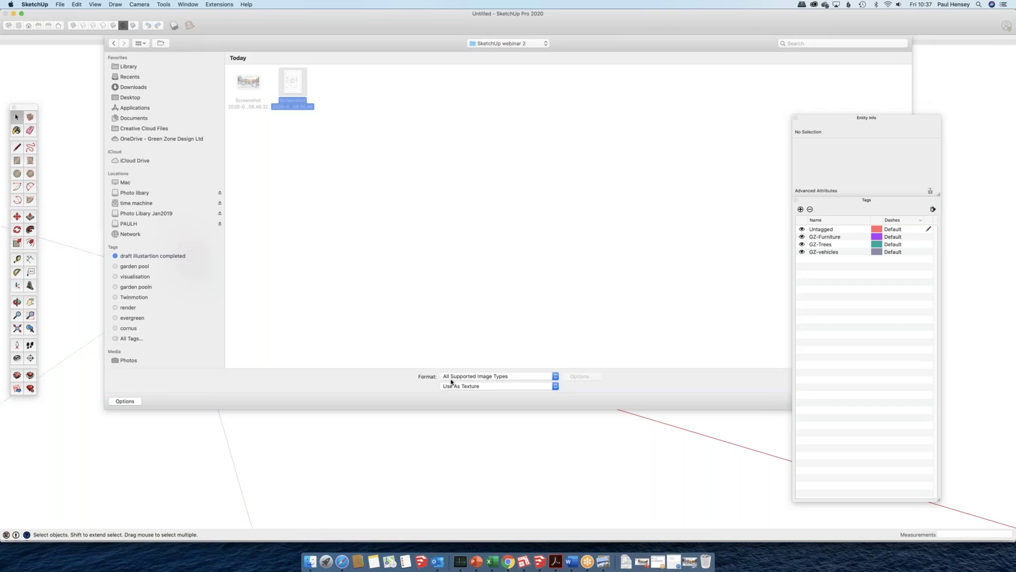
left_click(556, 377)
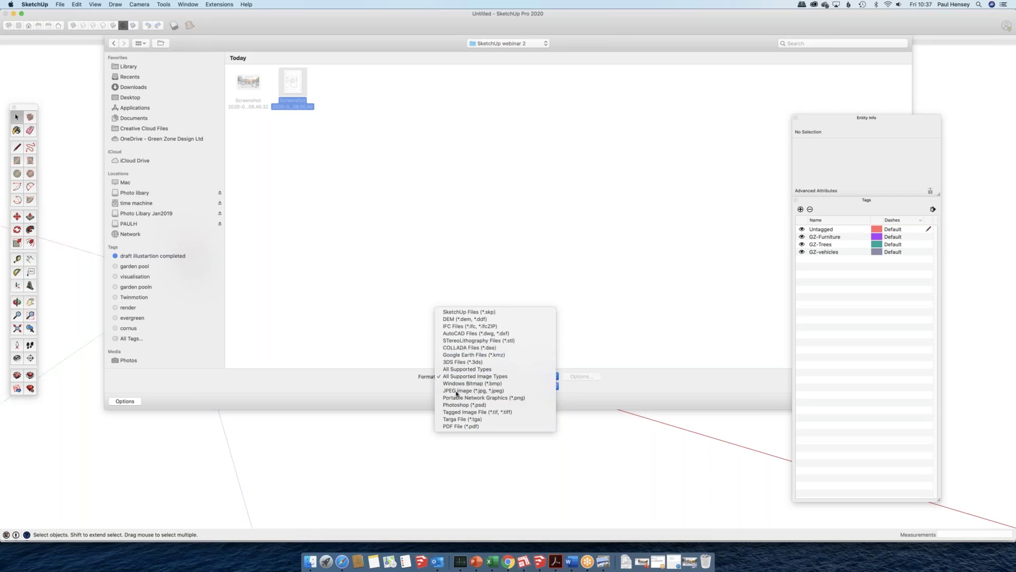
left_click(610, 390)
left_click(482, 385)
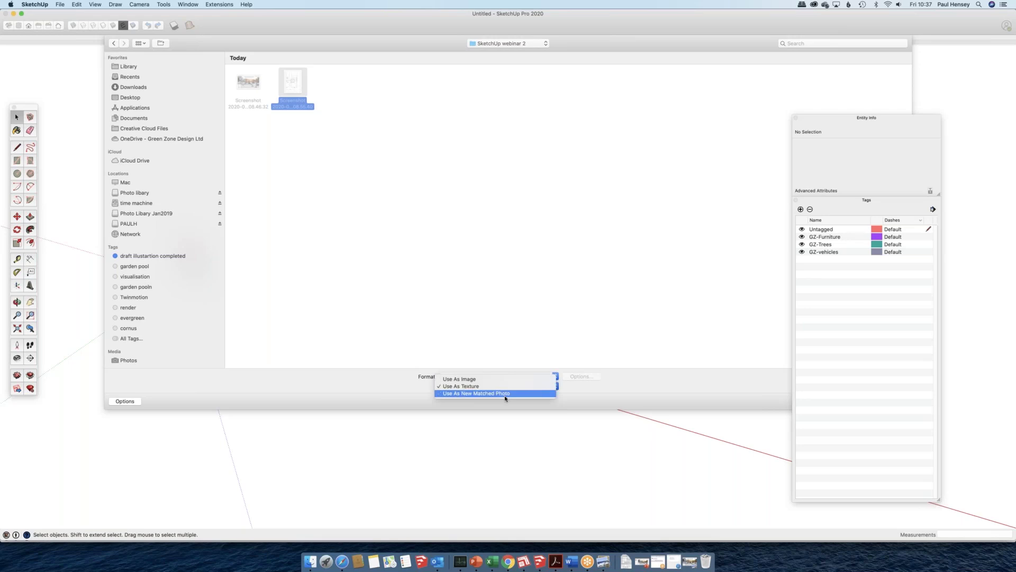
left_click(469, 379)
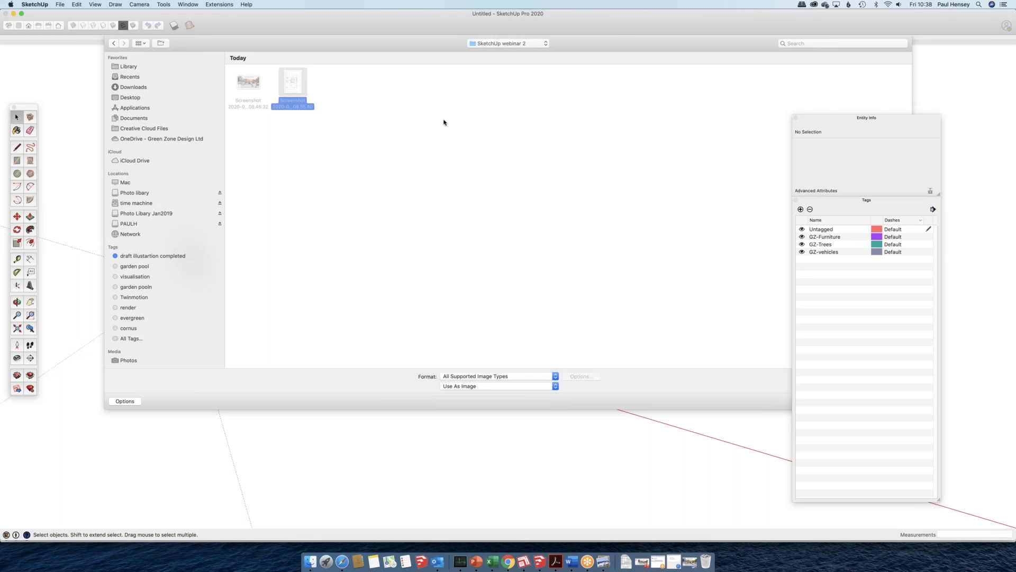
key("Return")
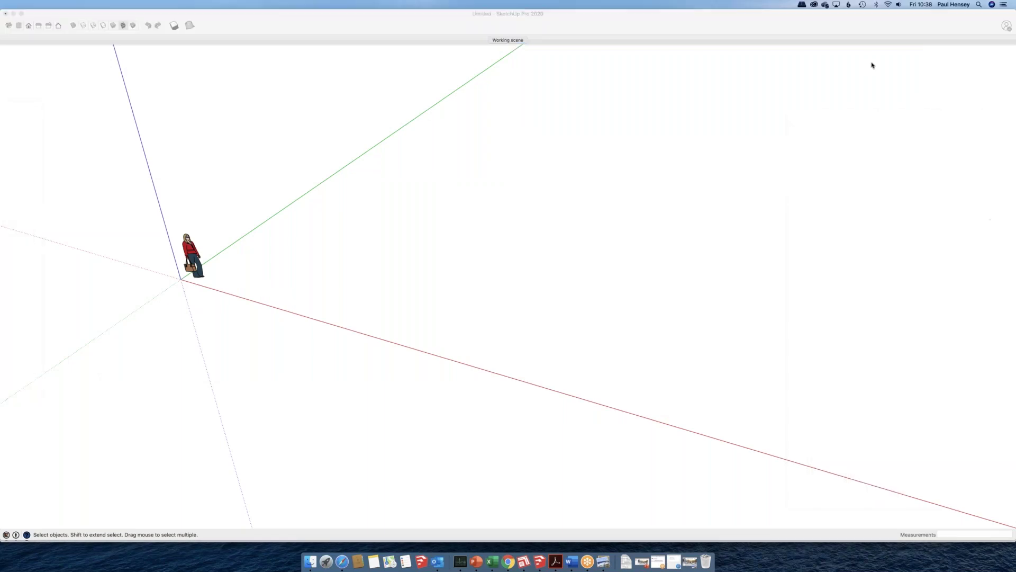
left_click(155, 89)
- Try to import the plan sketch screenshot as an image, moving the Entity Info and Tags panels clear of the import dialog
left_click(60, 4)
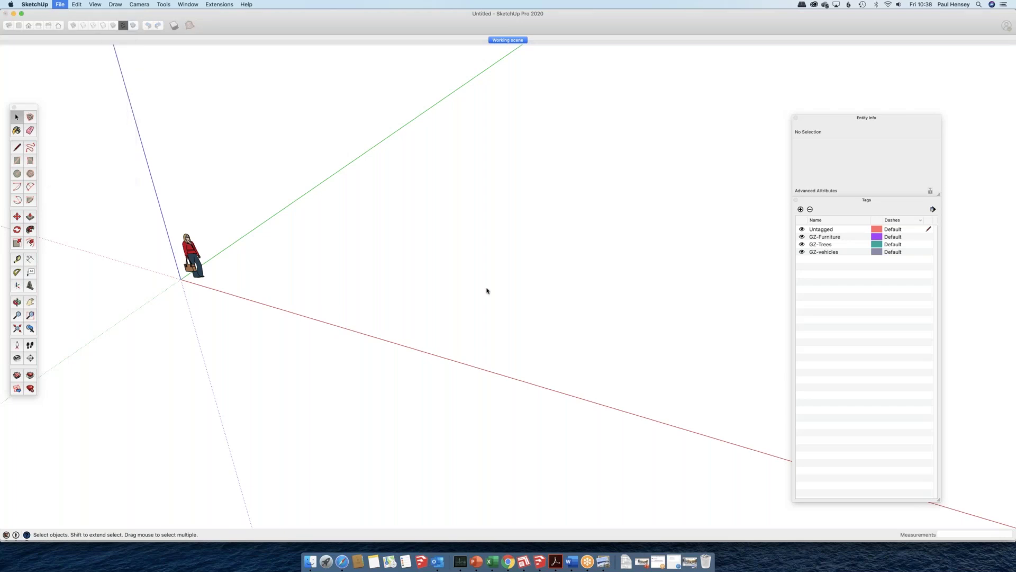
left_click(293, 82)
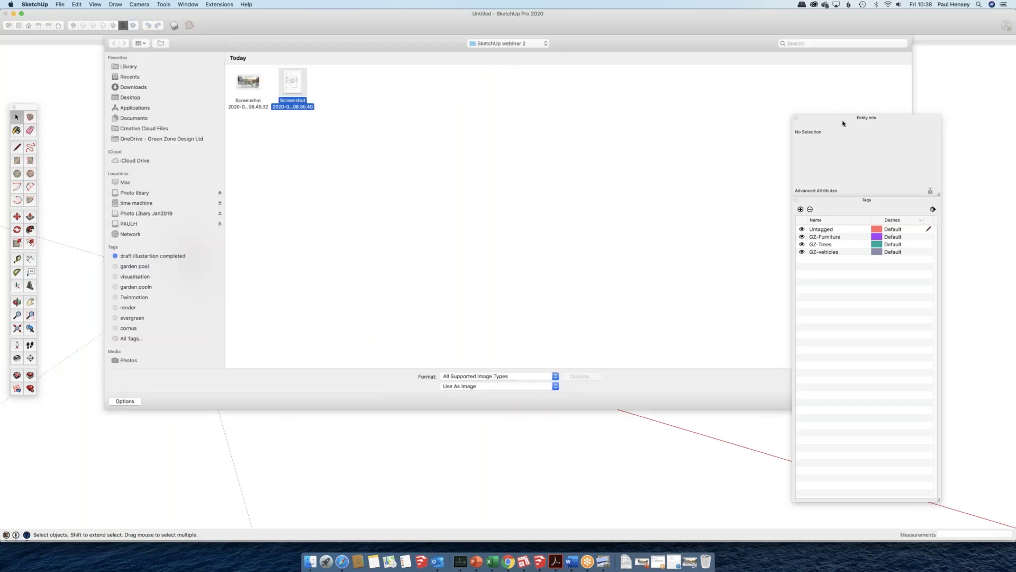
left_click_drag(867, 118, 962, 307)
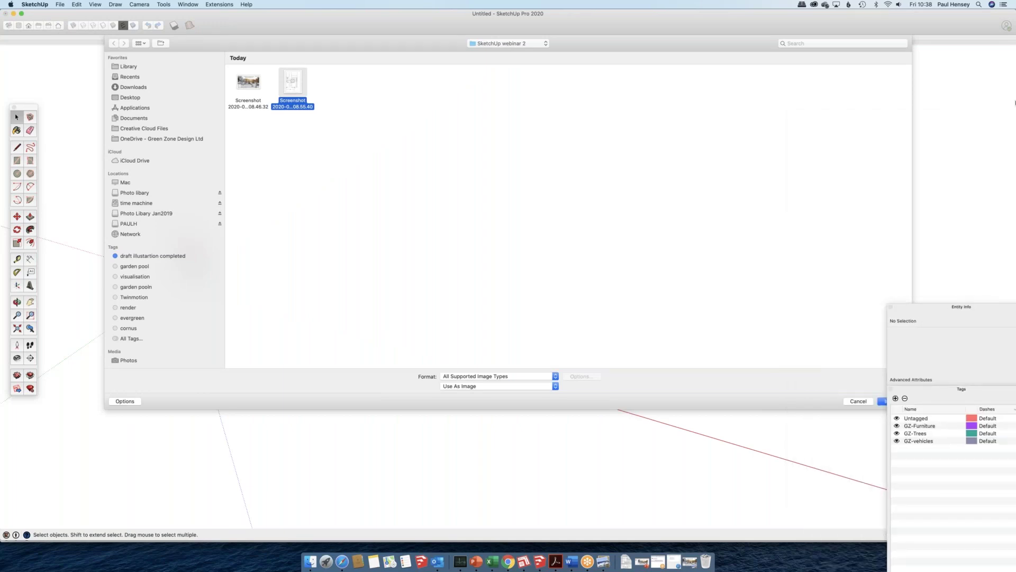
left_click(1015, 103)
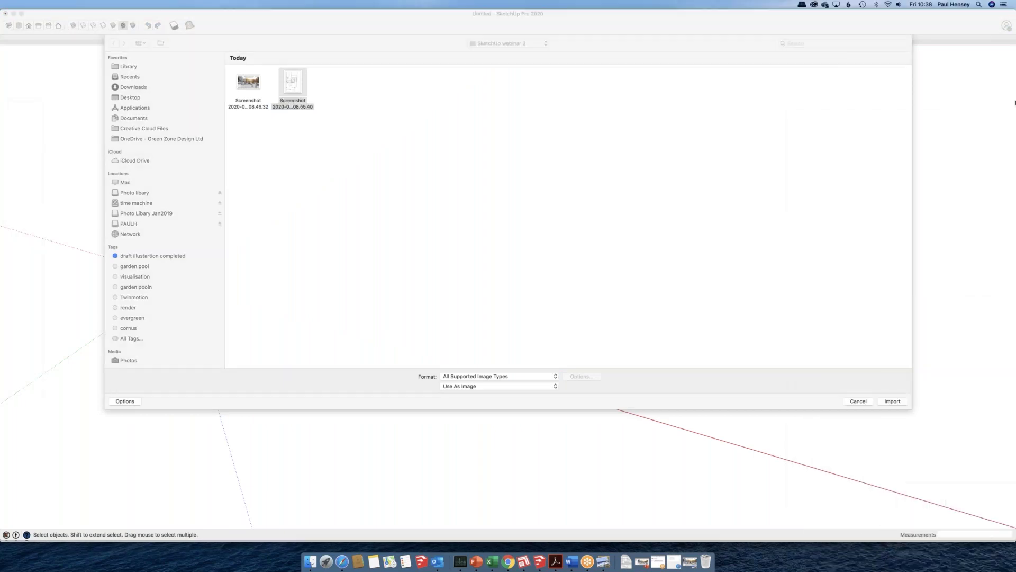
left_click(293, 78)
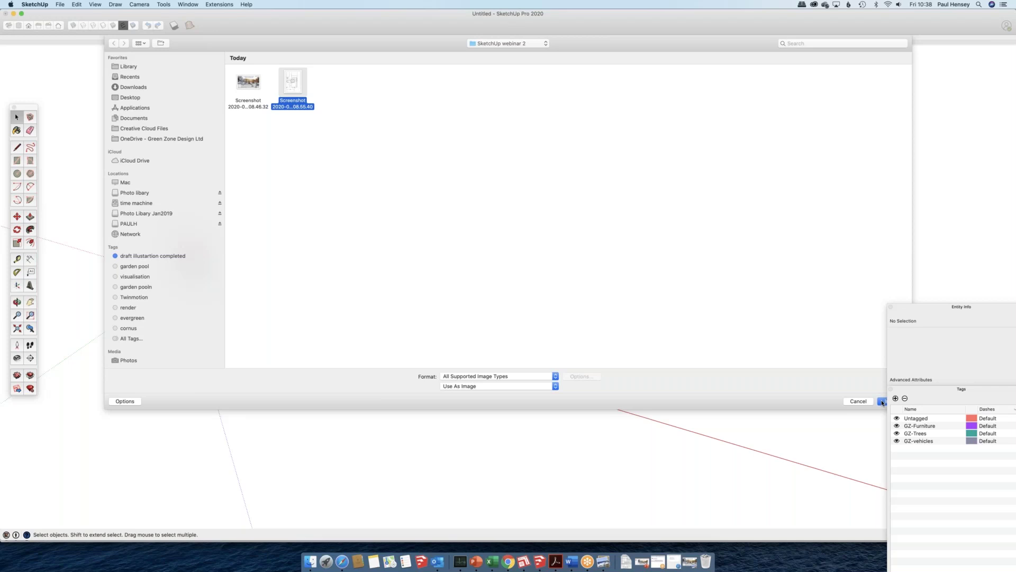
left_click(883, 403)
- Switch to the Webinar 2 garden model and select the imported sketch group
mouse_move(368, 11)
left_mouse_down()
mouse_move(371, 21)
mouse_move(368, 14)
left_mouse_up()
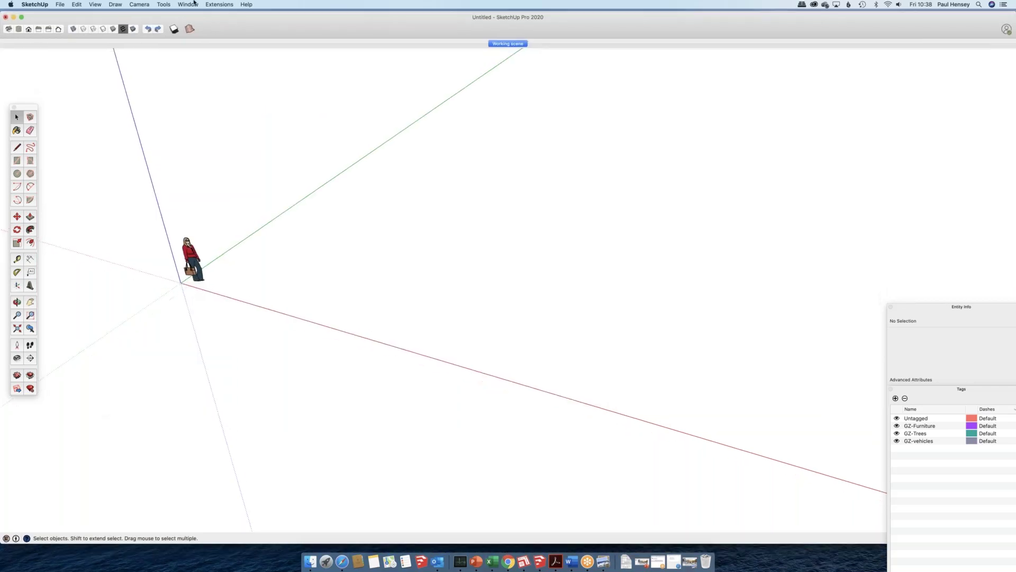
left_click(13, 17)
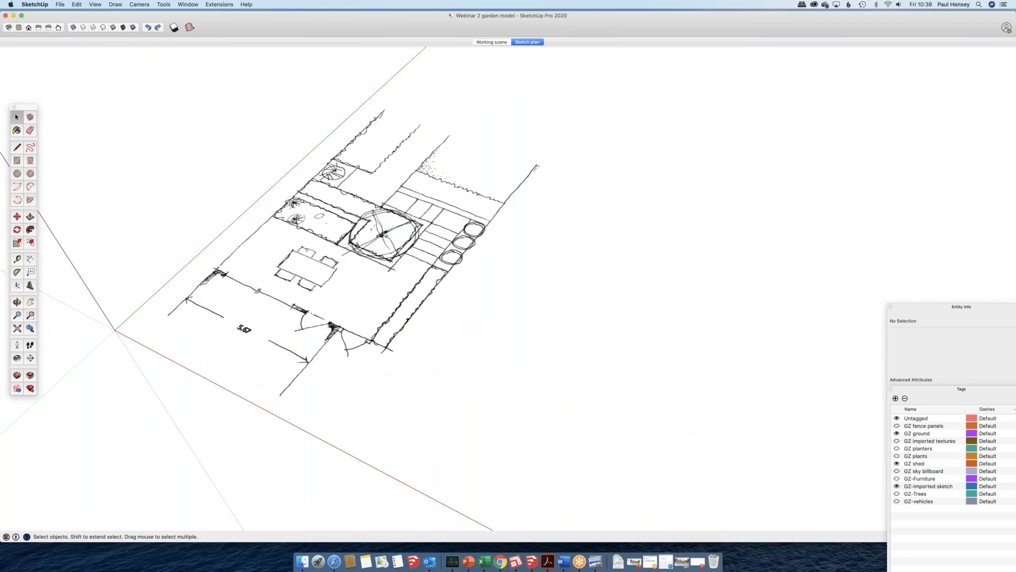
mouse_move(361, 286)
middle_mouse_down()
mouse_move(426, 297)
mouse_move(506, 168)
mouse_move(174, 203)
mouse_move(338, 310)
middle_mouse_up()
left_click(338, 311)
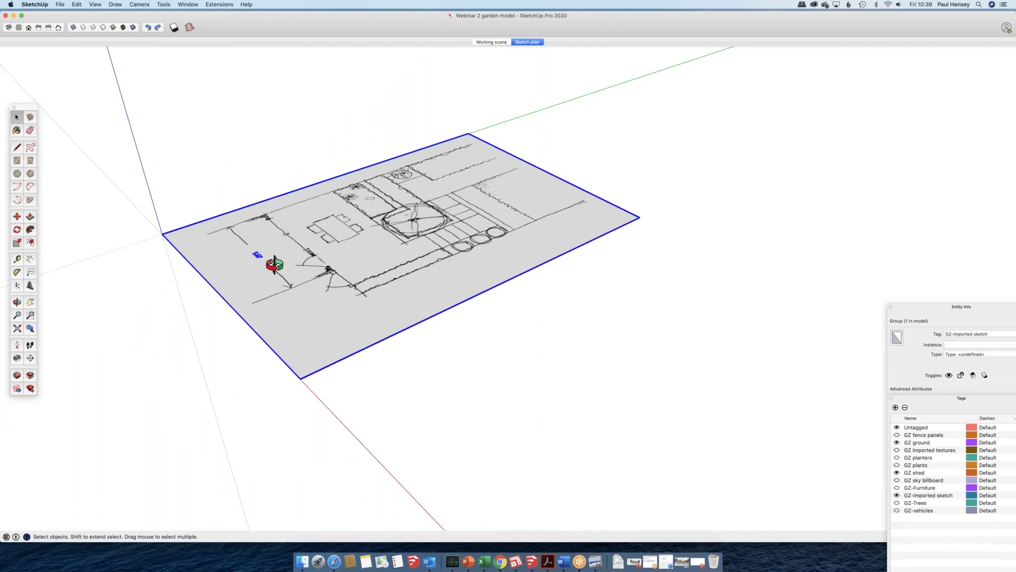
- Orbit around the imported sketch plan to examine how it lies on the ground plane and where its house-width dimension is
key("o")
middle_click_drag(355, 290, 230, 312)
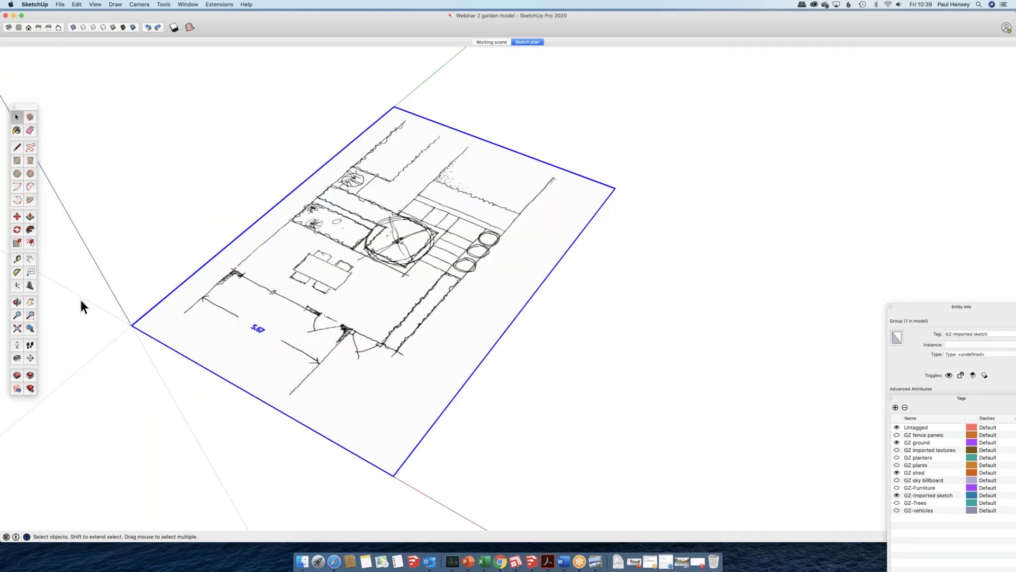
middle_click_drag(327, 344, 328, 344)
key("o")
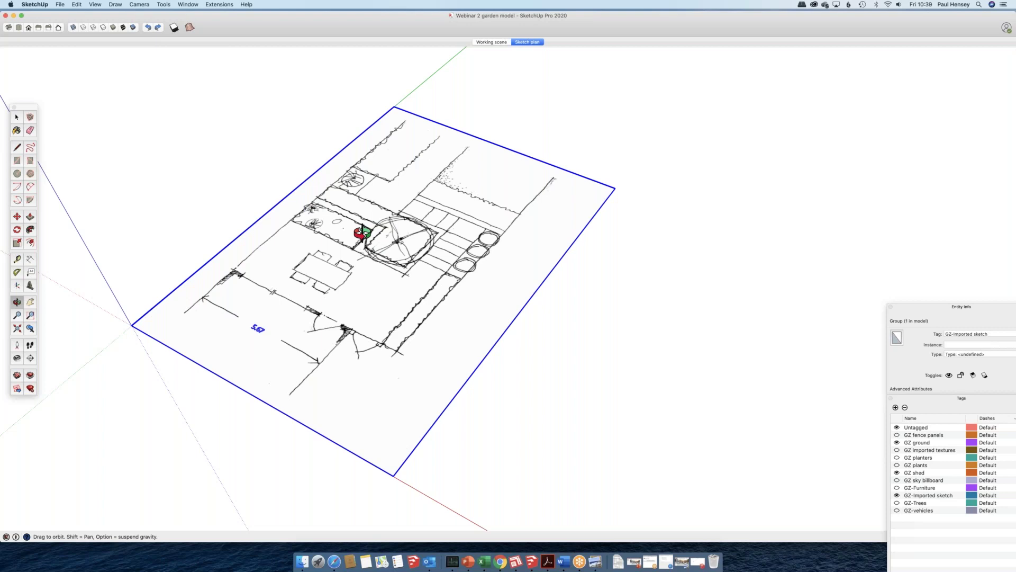
left_click_drag(361, 233, 414, 220)
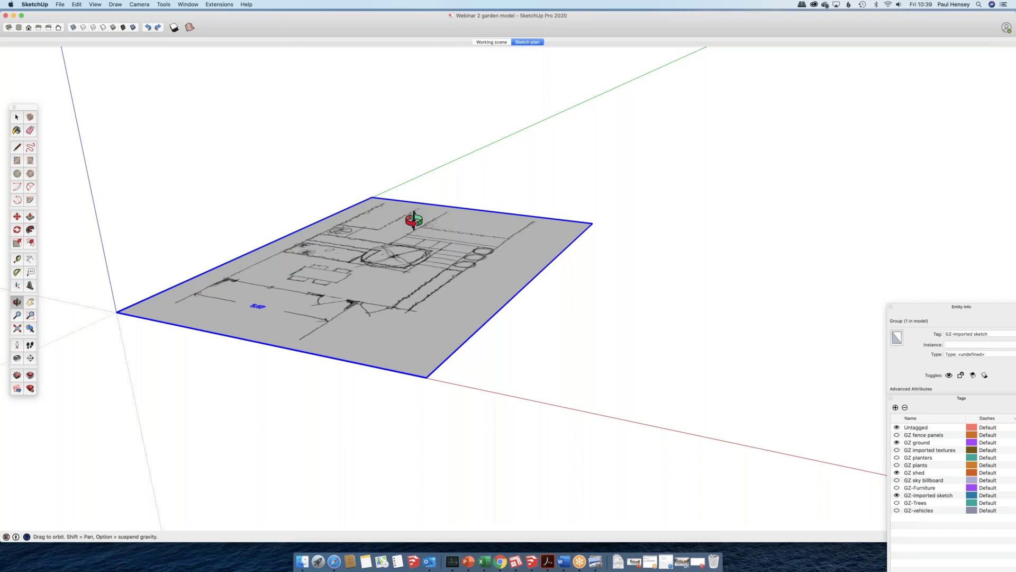
left_click_drag(414, 220, 274, 324)
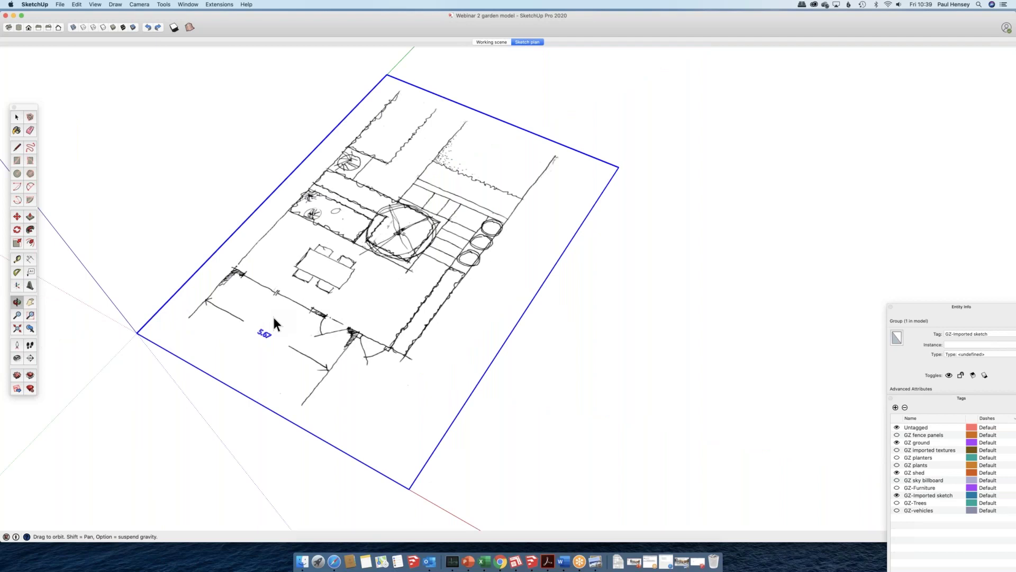
middle_click_drag(274, 317, 228, 330)
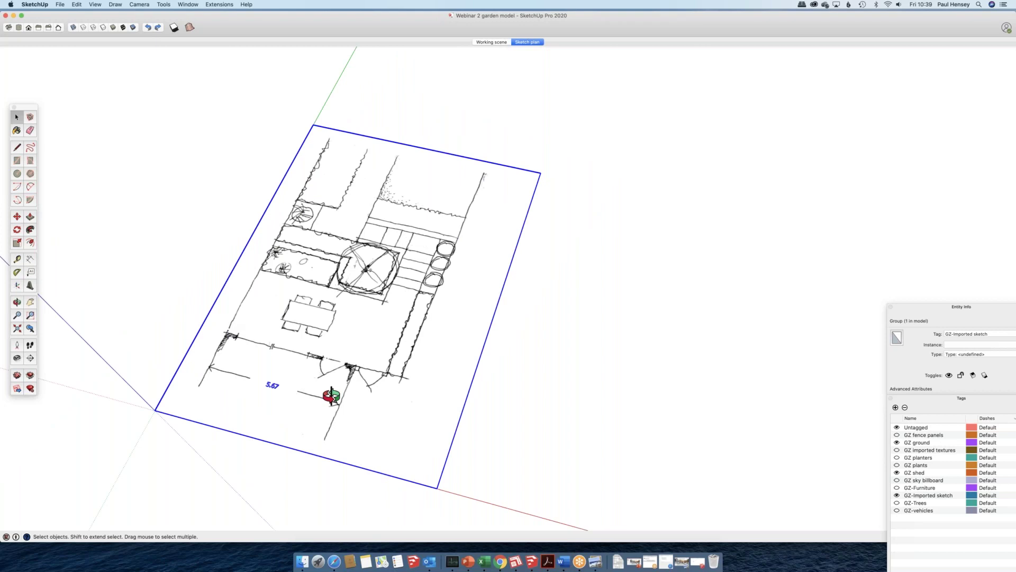
middle_click_drag(331, 395, 383, 378)
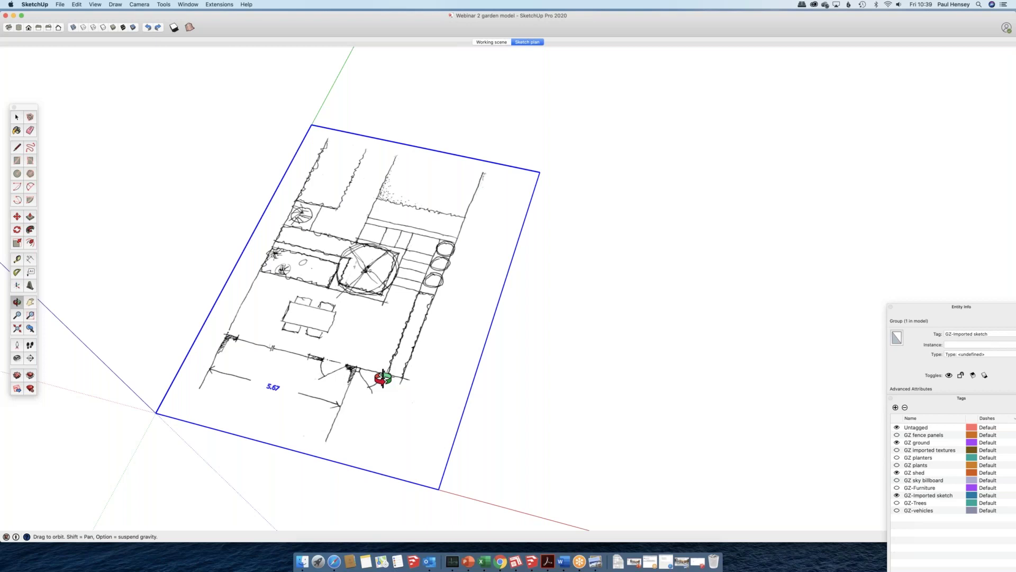
middle_click_drag(382, 378, 492, 198)
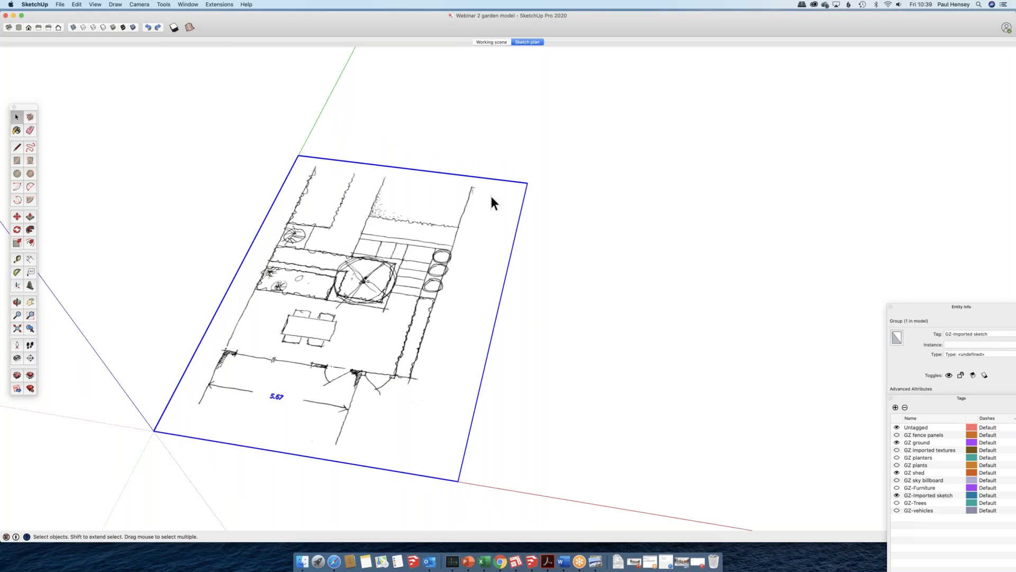
middle_click_drag(490, 196, 297, 408)
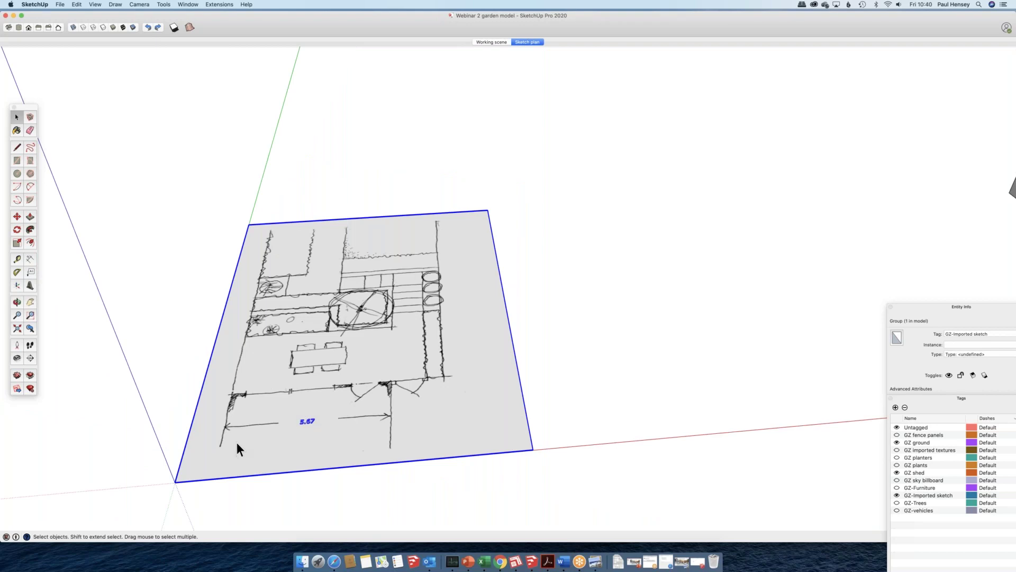
- Show the sketch plan in top view and zoom in on the house wall and its 5.67 dimension
middle_click_drag(237, 443, 290, 286, "shift")
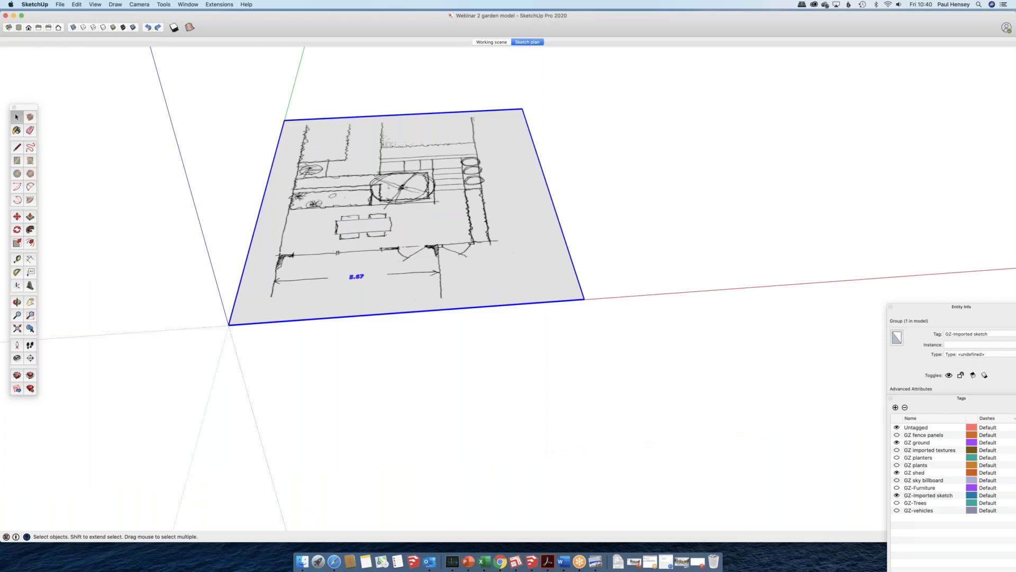
left_click(19, 28)
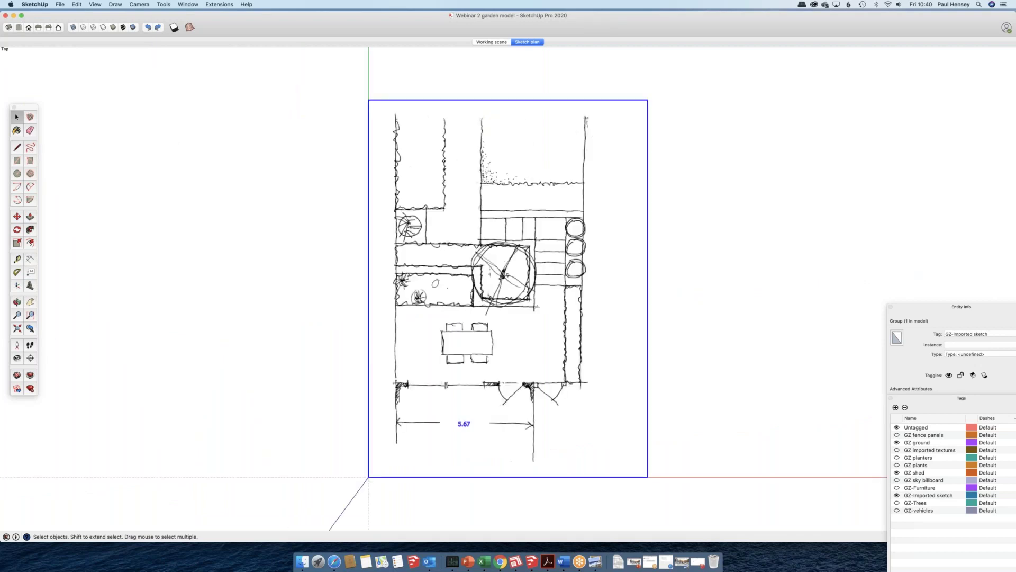
scroll(581, 441, "up", 3)
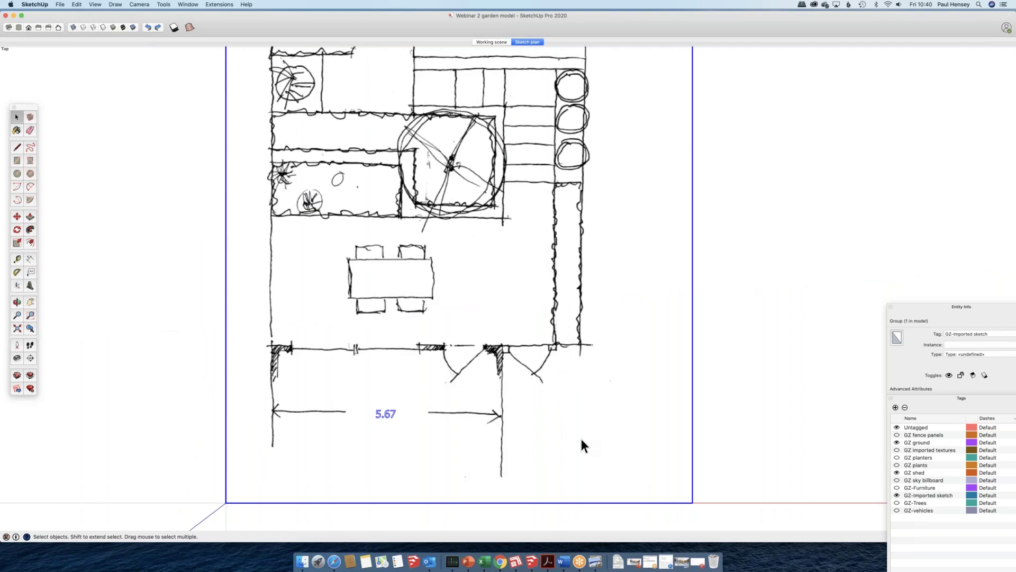
- Measure between the house wall's outer corners and rescale the whole model so that width matches the sketch's 5.67 dimension
scroll(581, 443, "up", 2)
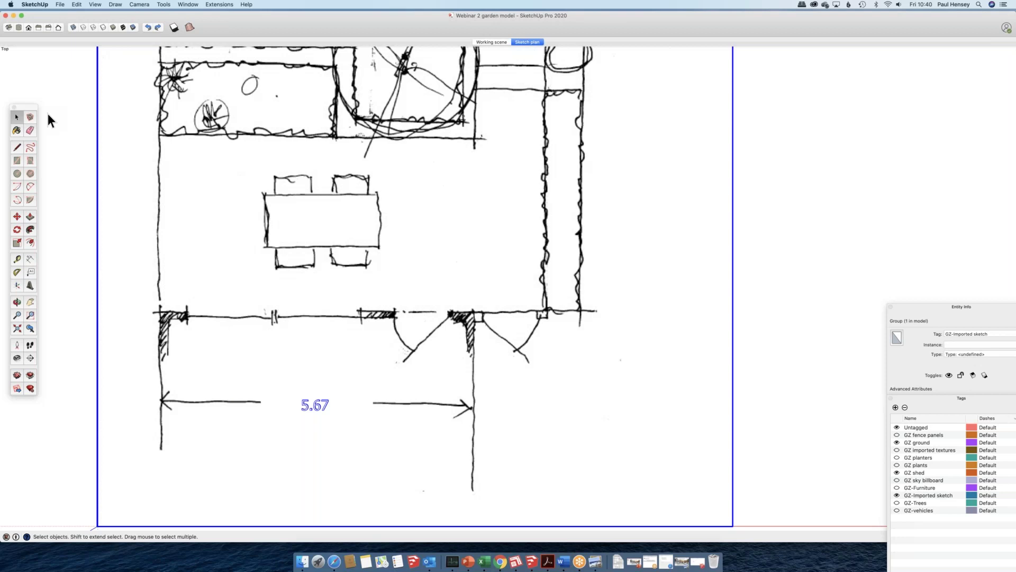
key("t")
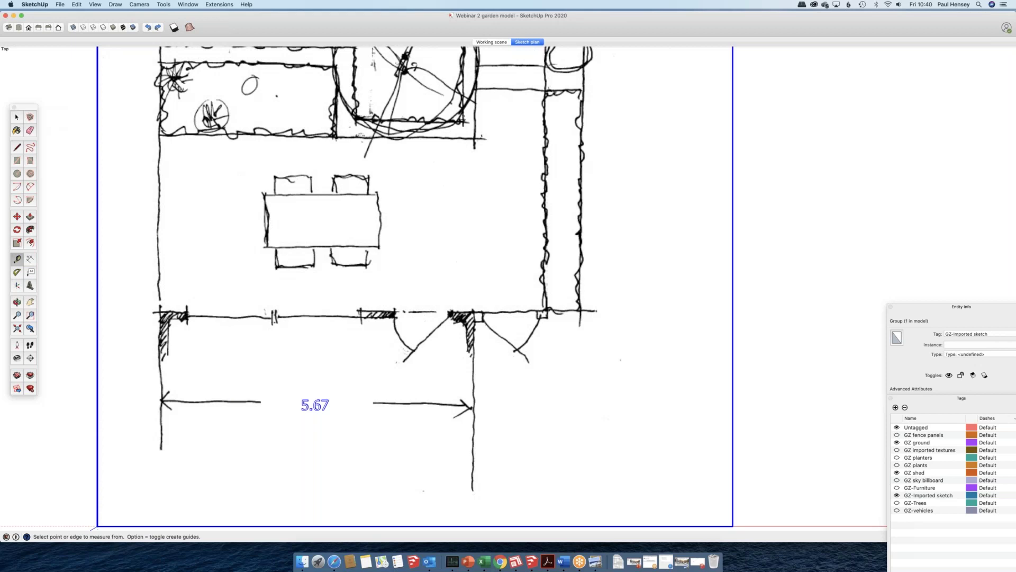
left_click(160, 311)
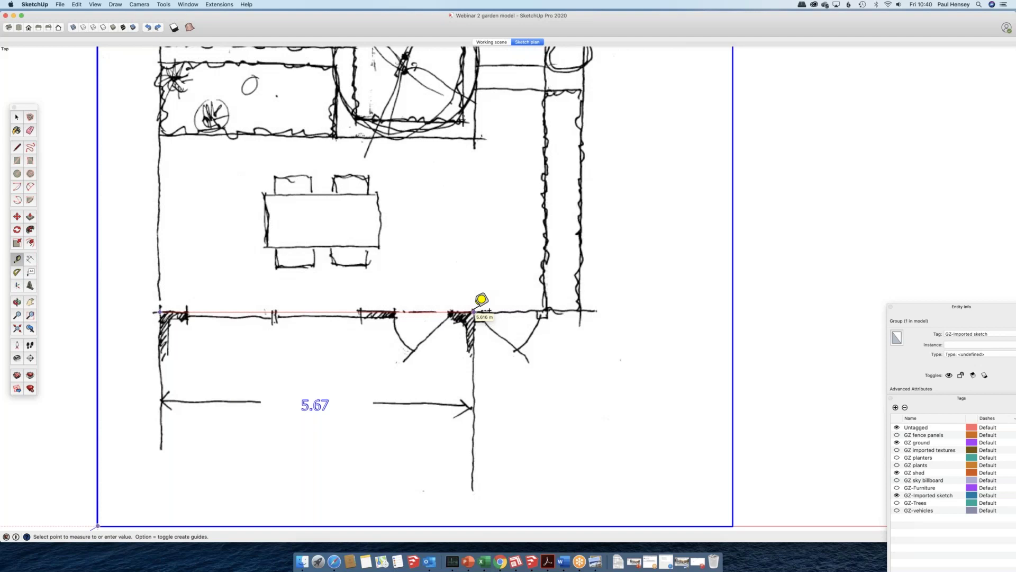
left_click(473, 312)
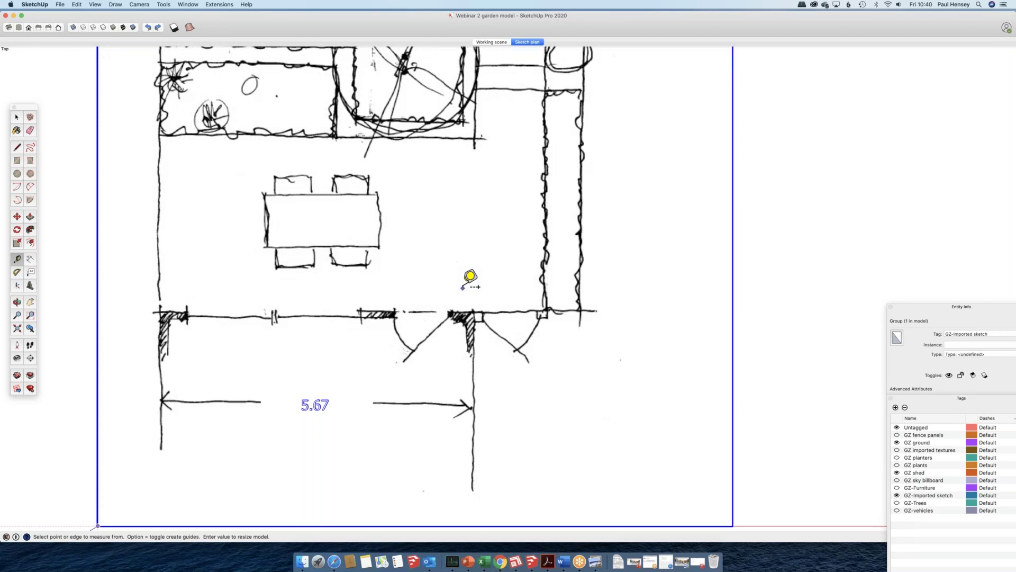
key("Return")
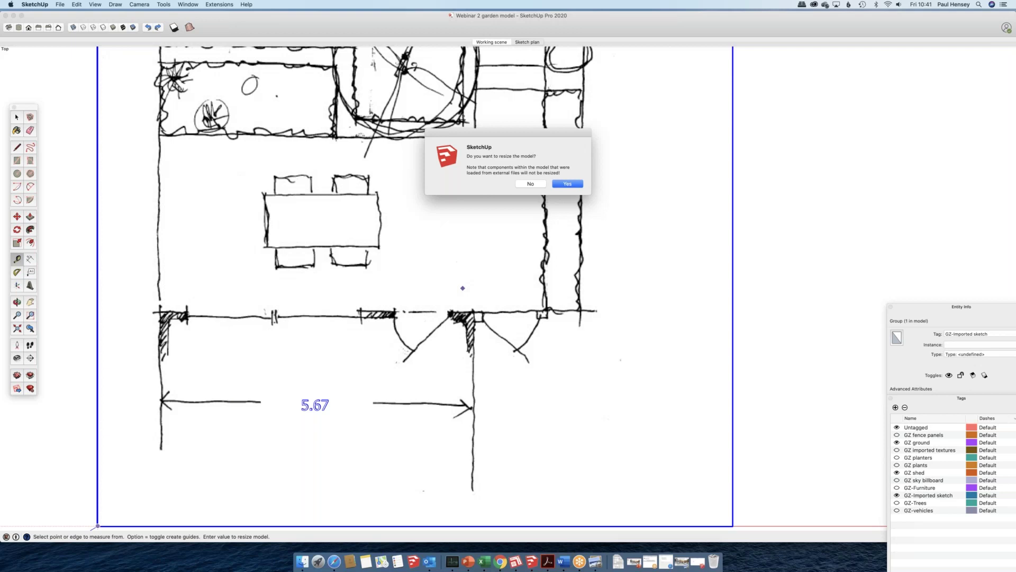
key("Return")
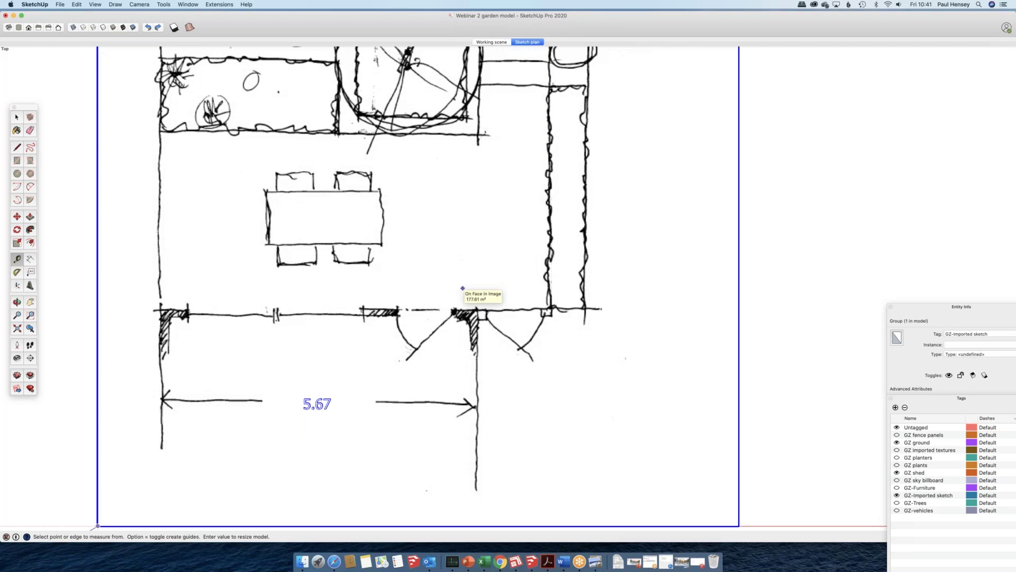
- Recheck the rescaled house wall with the Tape Measure from its outer corner and view the sketch in perspective
left_click(166, 297)
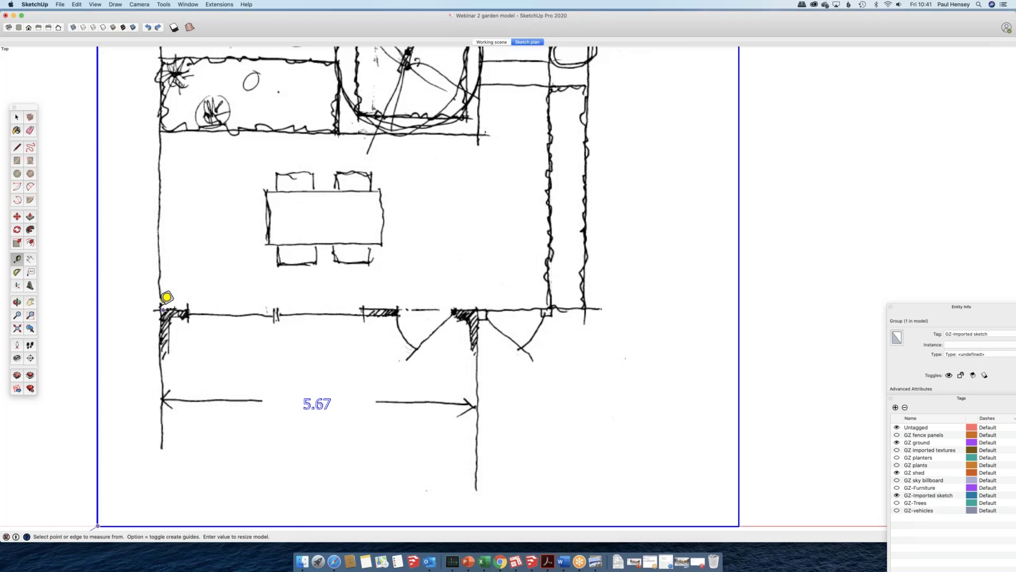
left_click(162, 309)
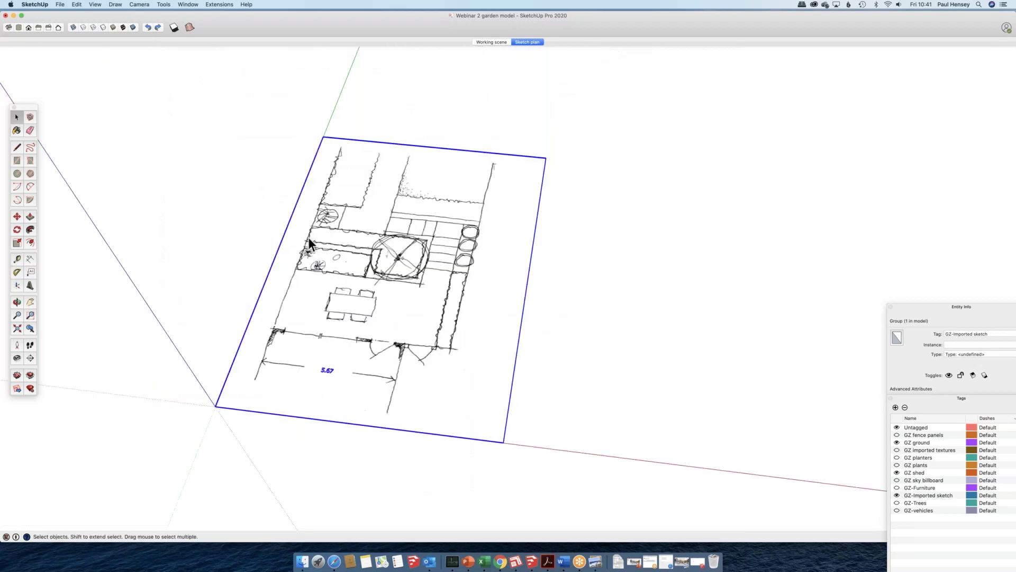
middle_click_drag(309, 237, 310, 239)
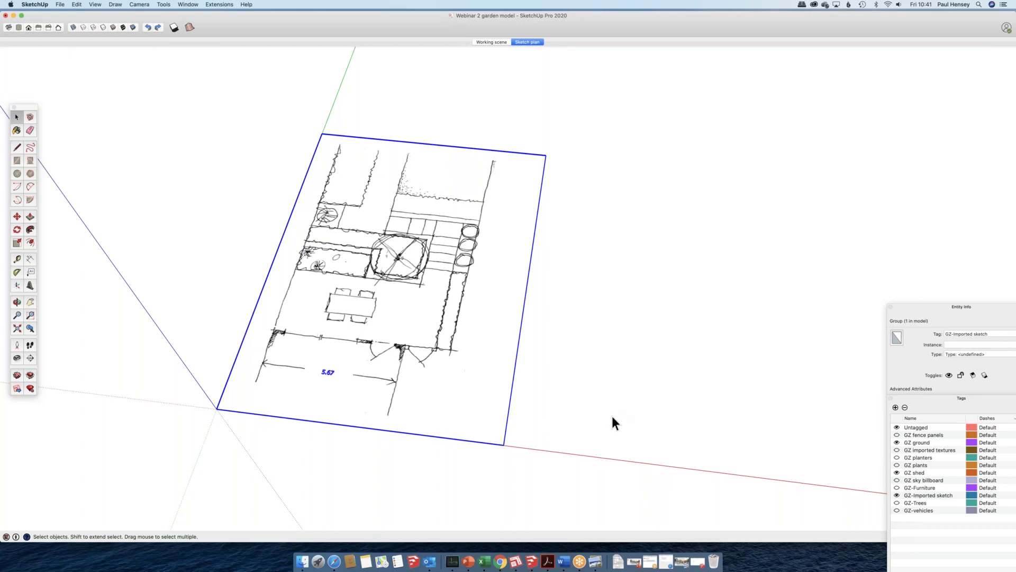
- Select the imported sketch group to check its tag, and hide and redisplay the GZ-Imported sketch tag
left_click(944, 100)
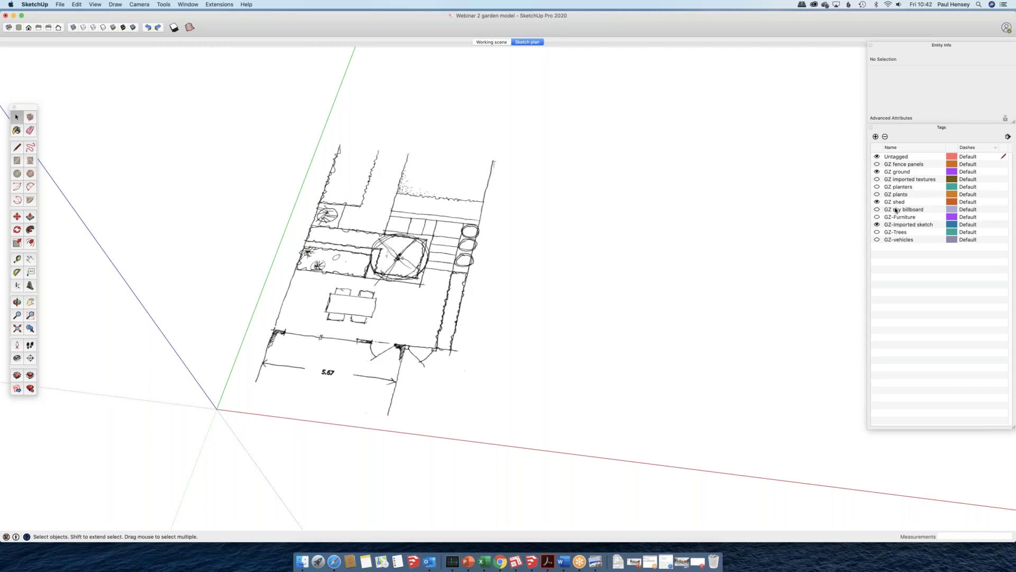
left_click(459, 196)
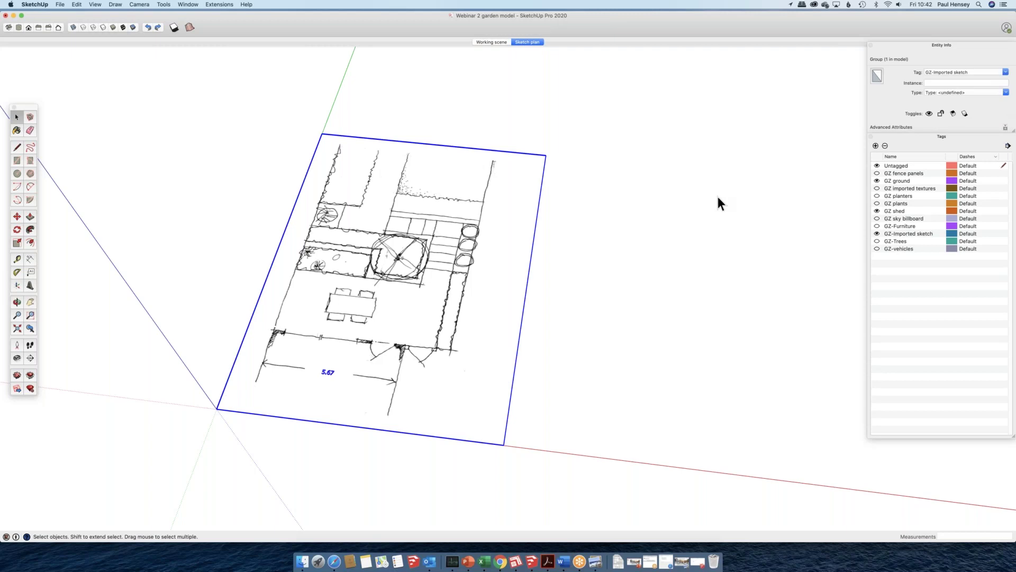
left_click(1005, 72)
left_click(877, 233)
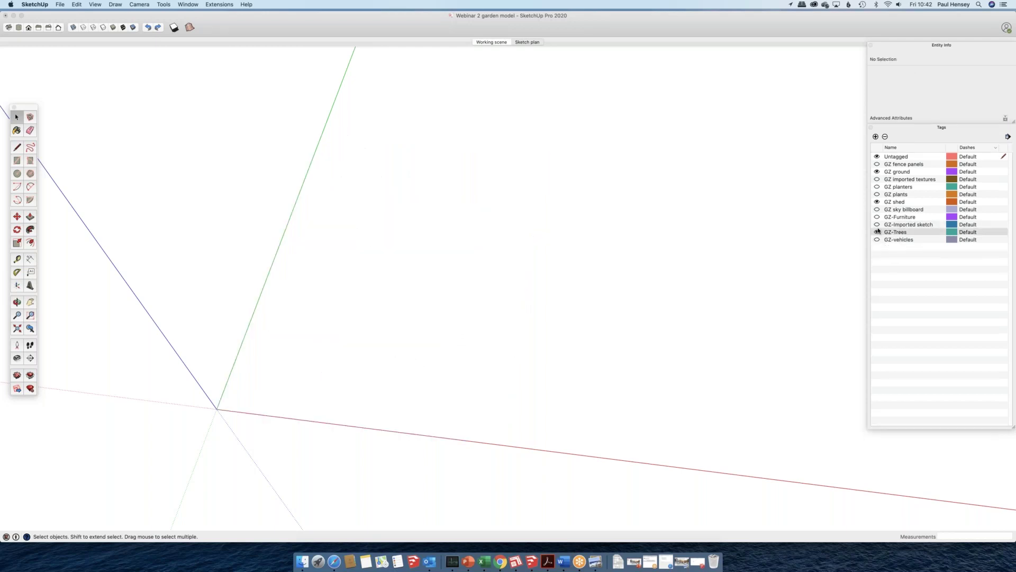
left_click(877, 224)
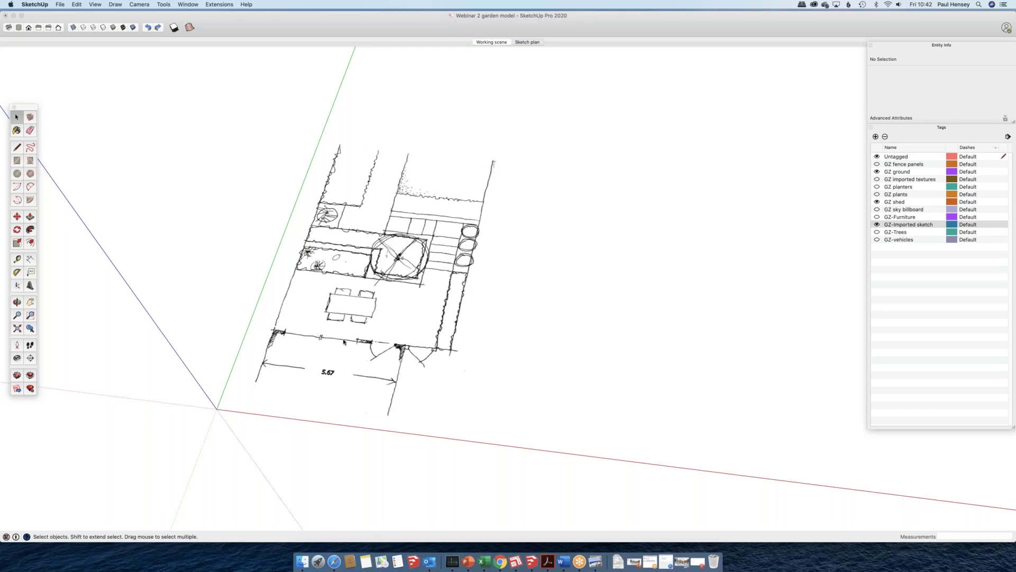
- Orbit to a low view of the sketch plan and switch to the Working scene
middle_click_drag(344, 342, 489, 28)
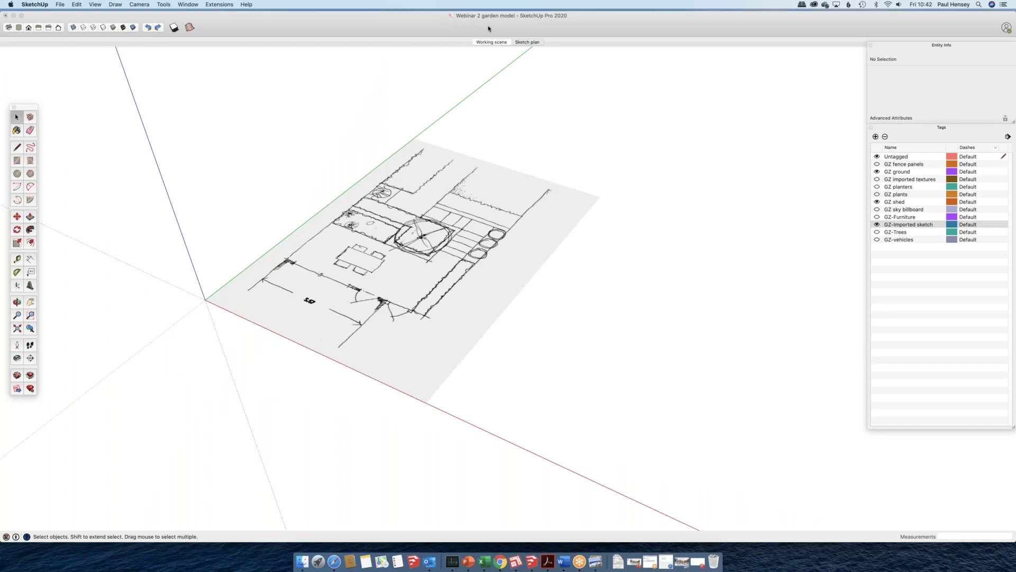
left_click(487, 43)
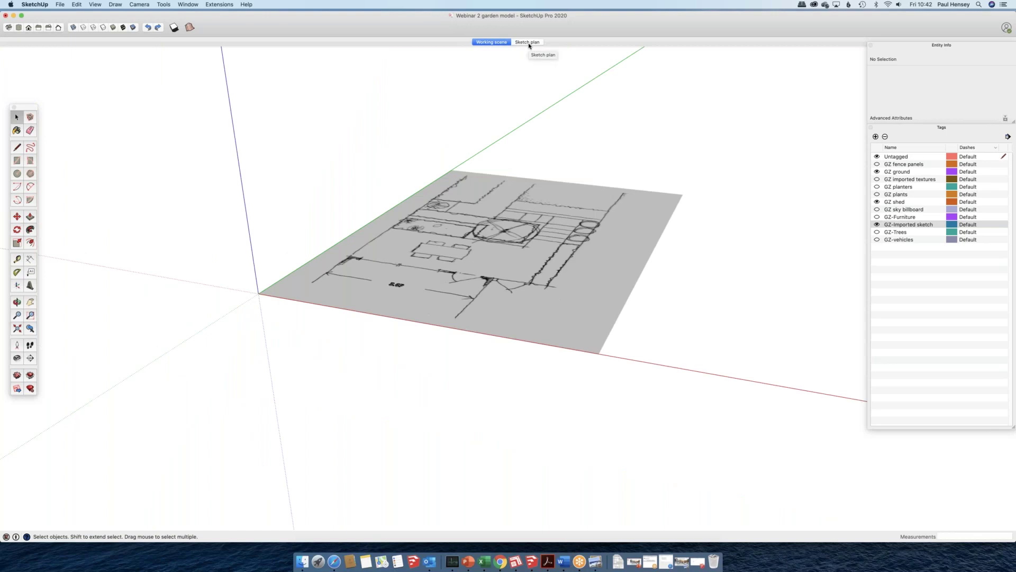
- Add a new scene after the Working scene and delete it again
left_click(95, 5)
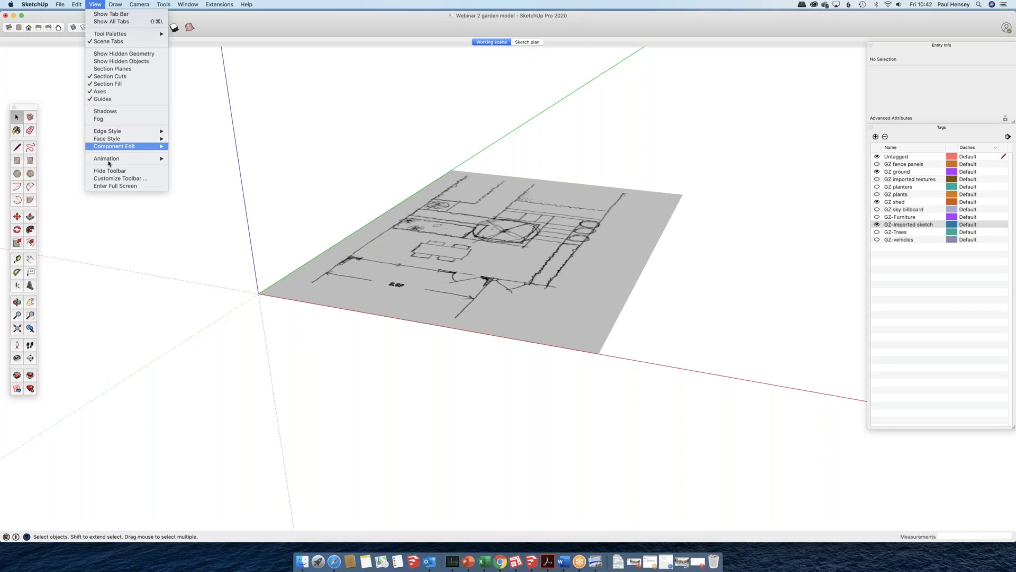
mouse_move(109, 159)
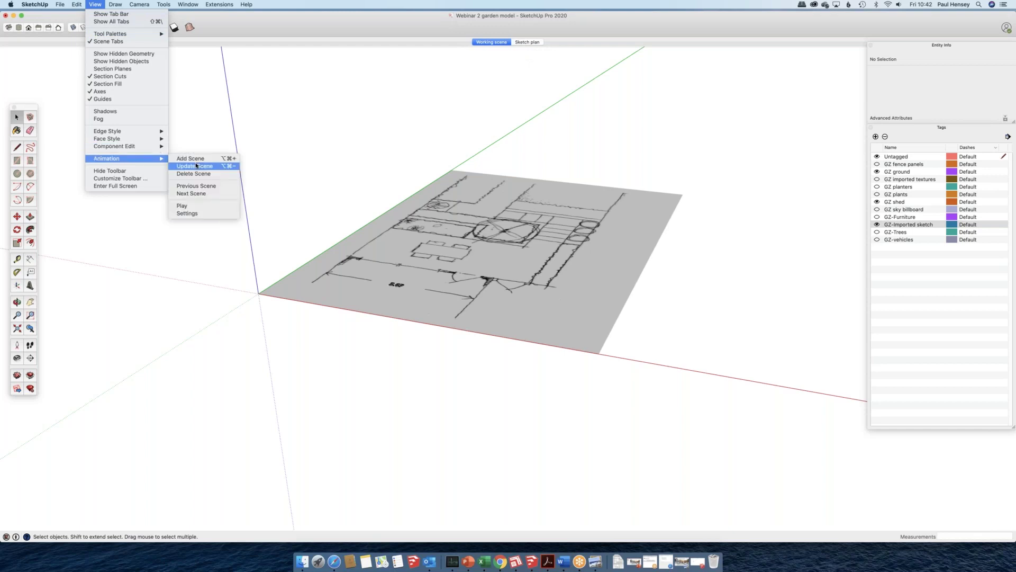
left_click(200, 158)
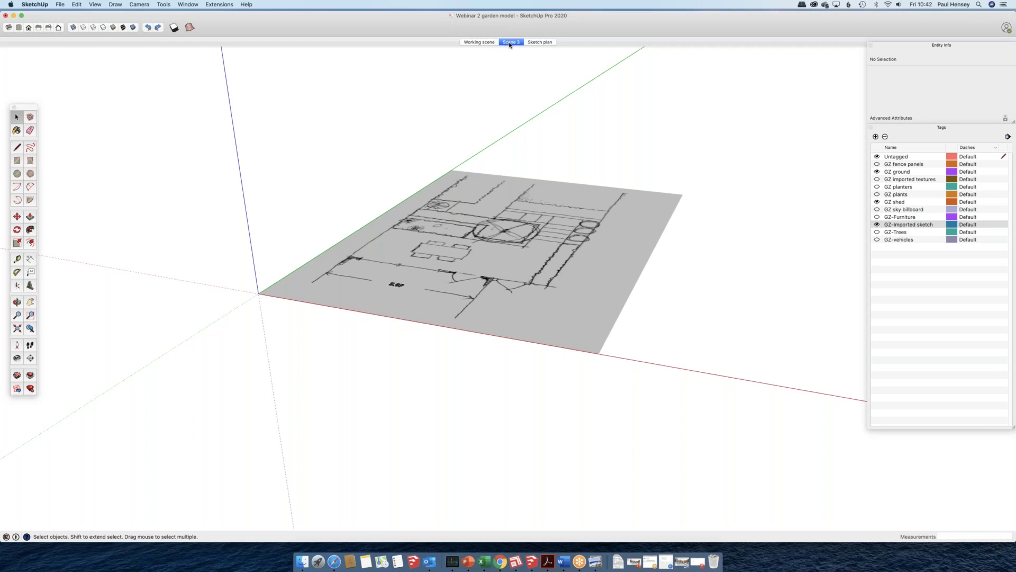
right_click(510, 45)
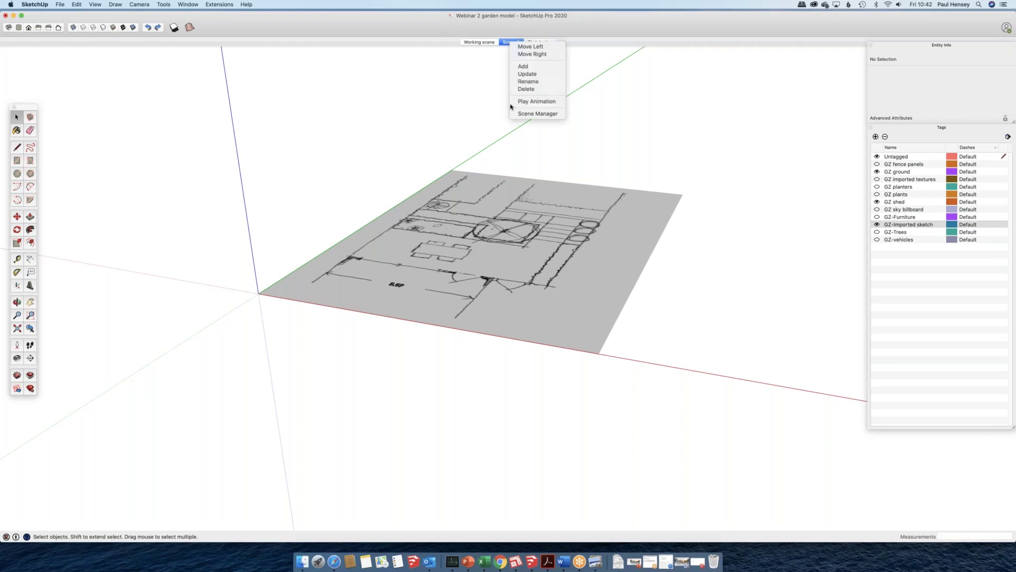
left_click(527, 90)
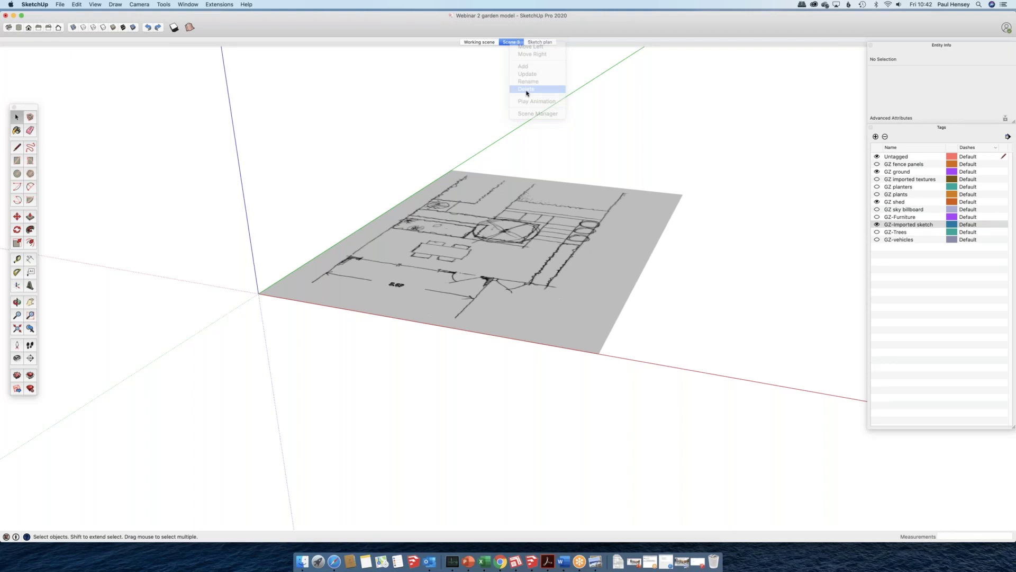
left_click(568, 178)
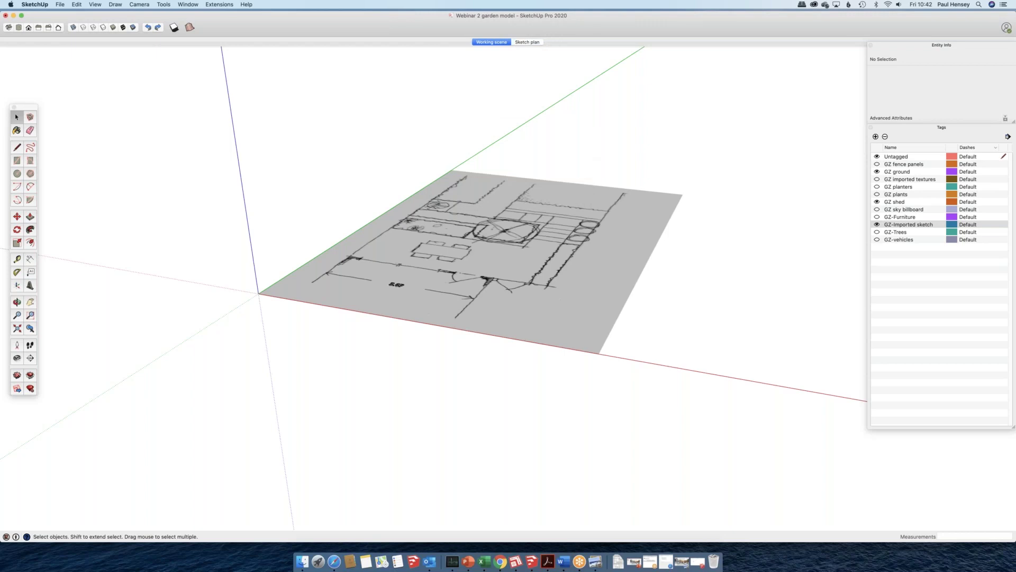
- In top view, draw a base rectangle of about 12.84 by 17.68 m from the origin over the sketch and turn on X-ray display
middle_click_drag(403, 296, 437, 260)
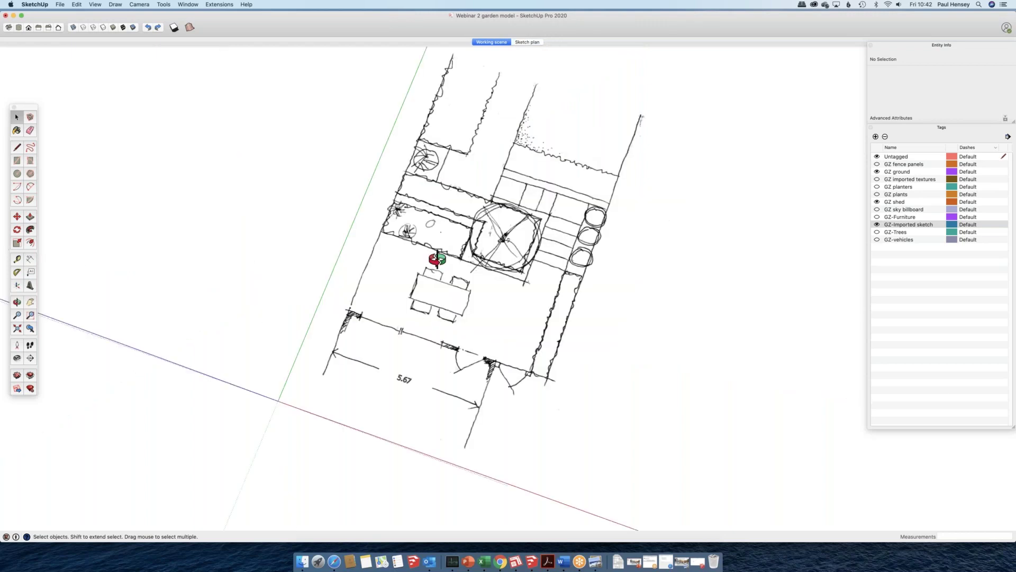
left_click(19, 29)
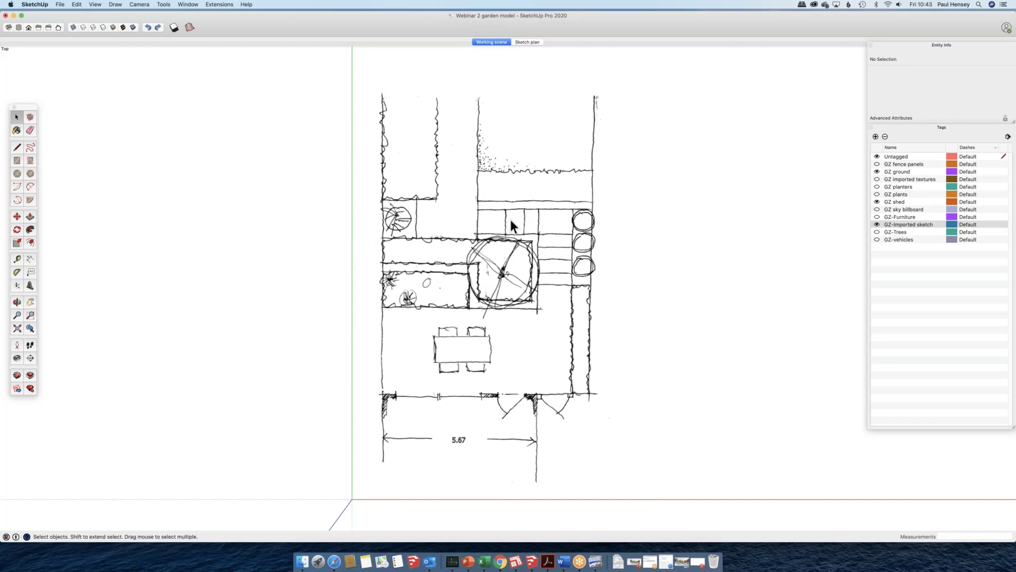
scroll(510, 219, "down", 2)
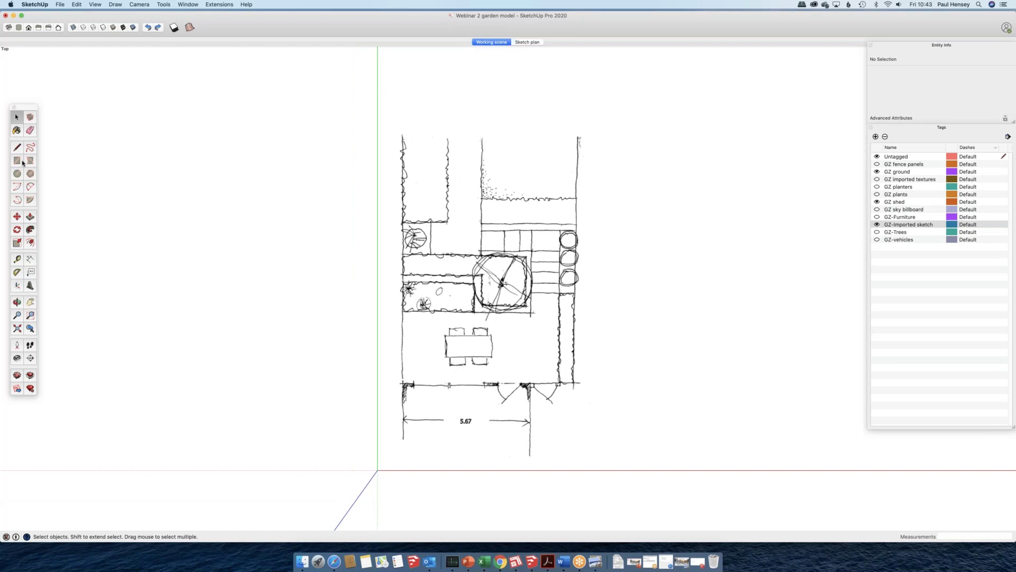
left_click(21, 161)
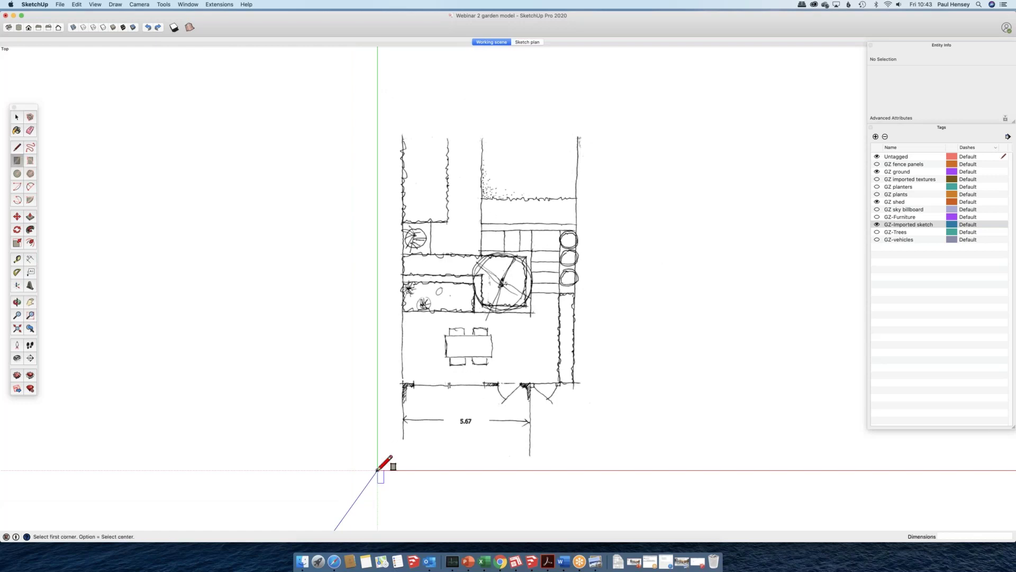
left_click_drag(377, 470, 668, 71)
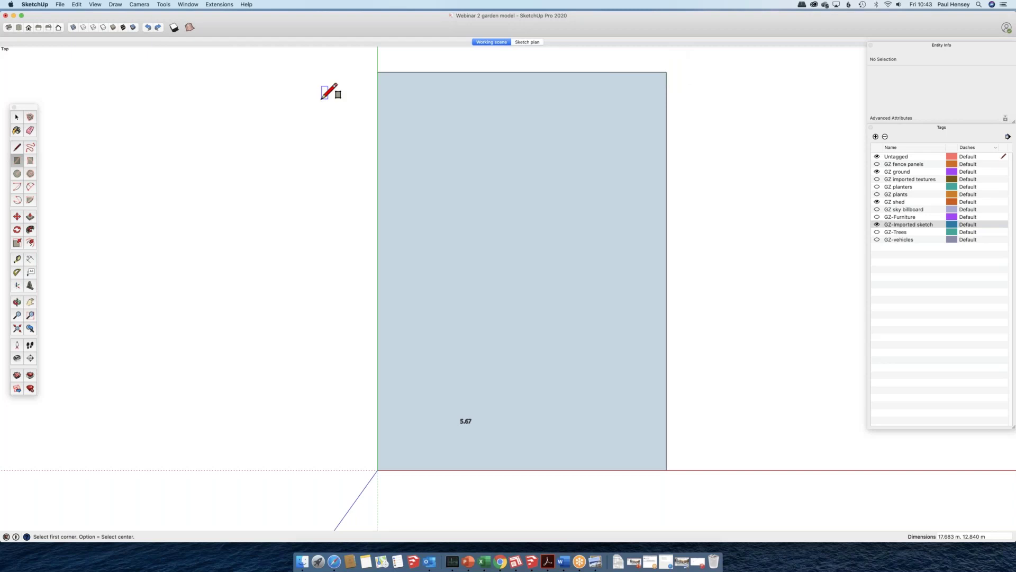
key("space")
left_click(73, 28)
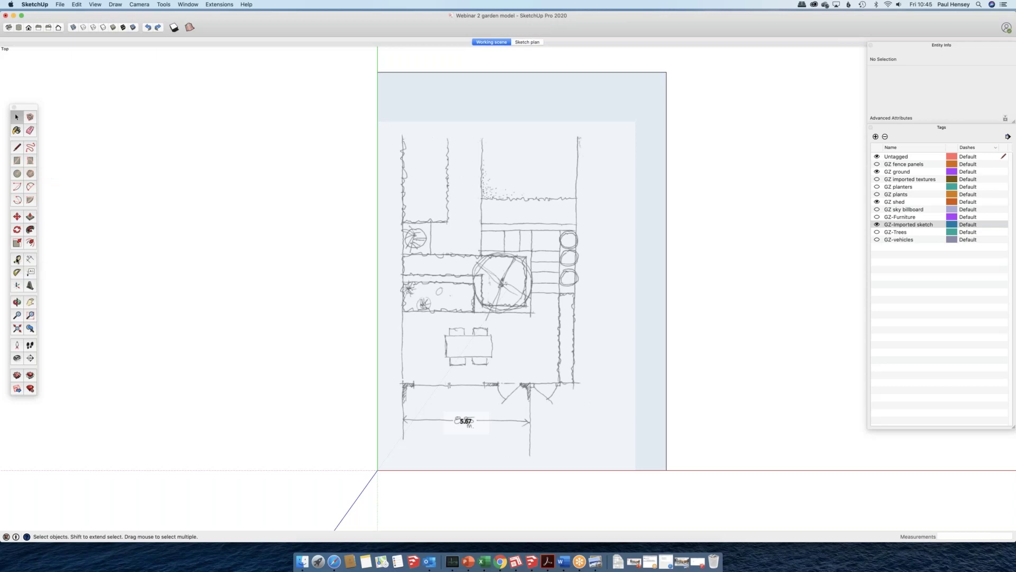
- Measure the base rectangle's edge along the red axis and place a guide through the house corner, about 1.13 m from the green axis
left_click(17, 260)
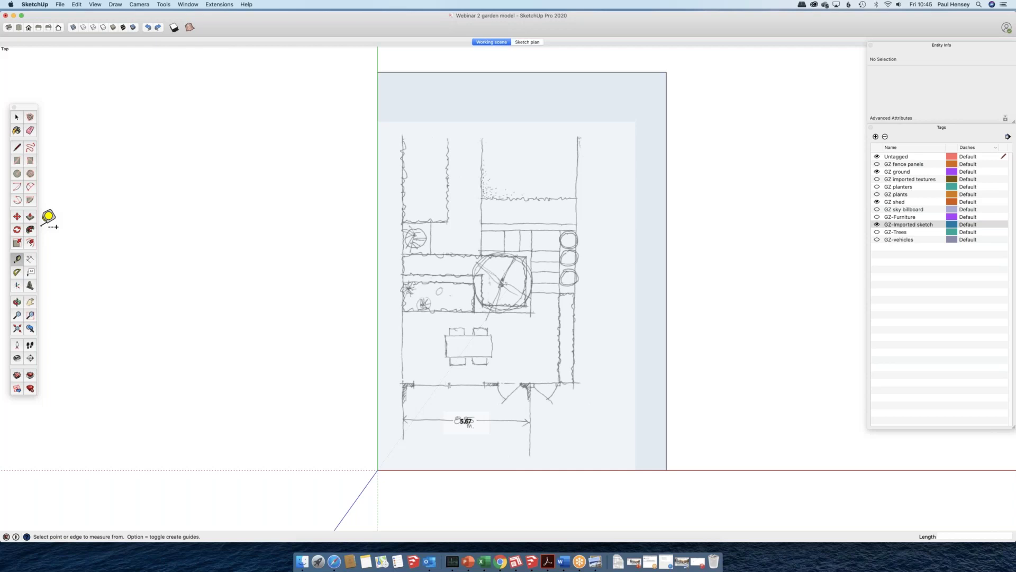
left_click(378, 469)
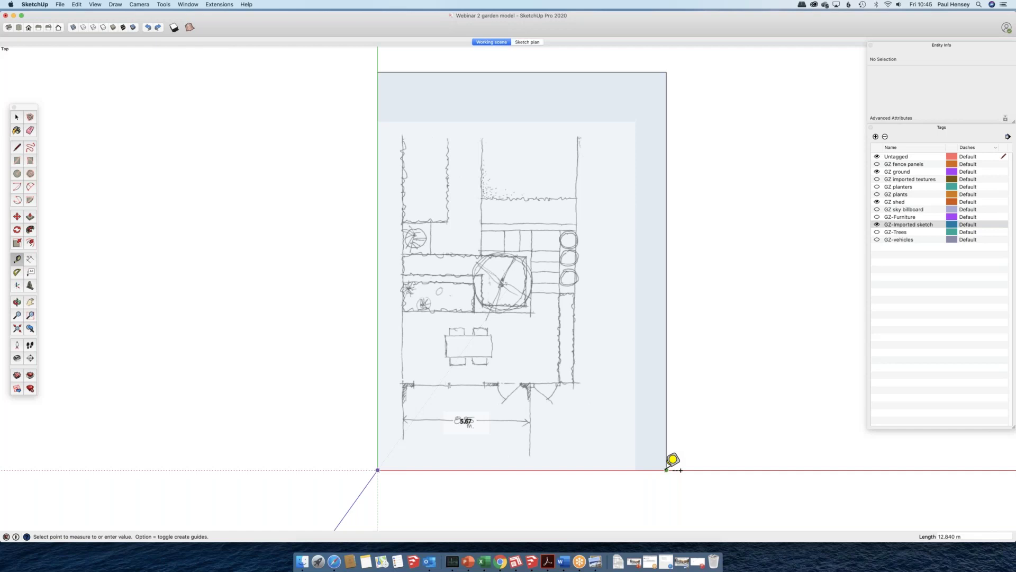
left_click(667, 470)
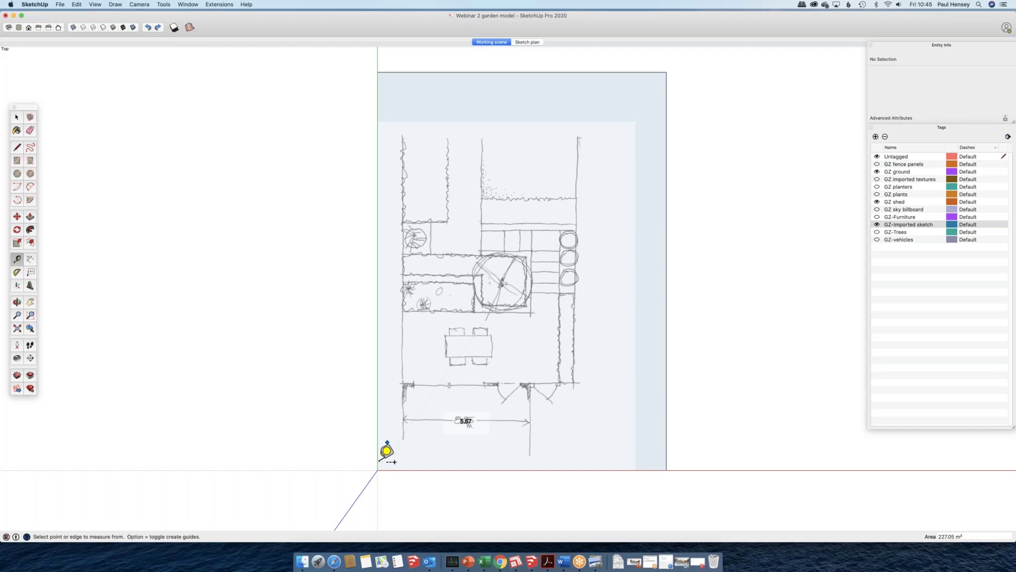
left_click(378, 379)
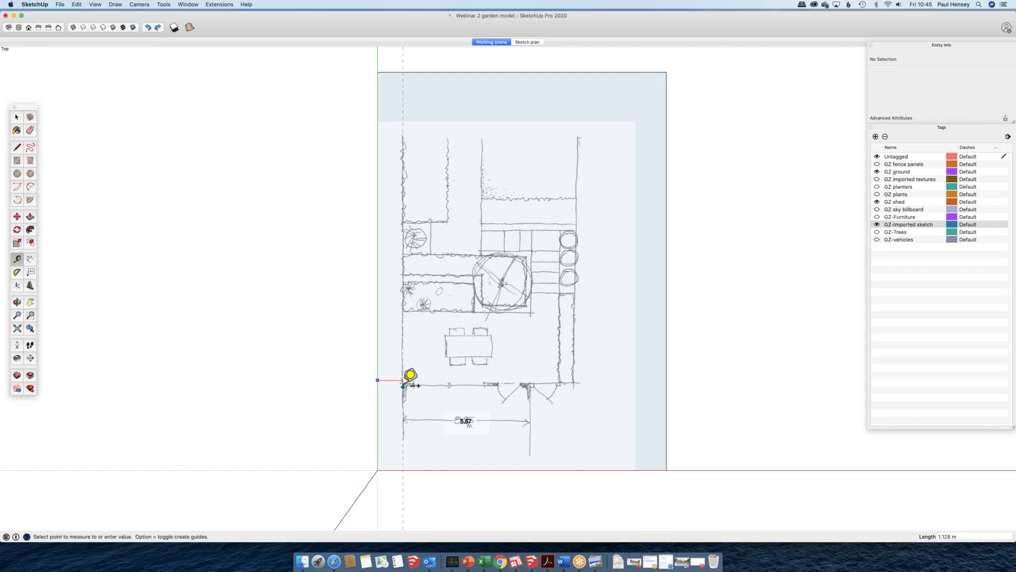
left_click(403, 386)
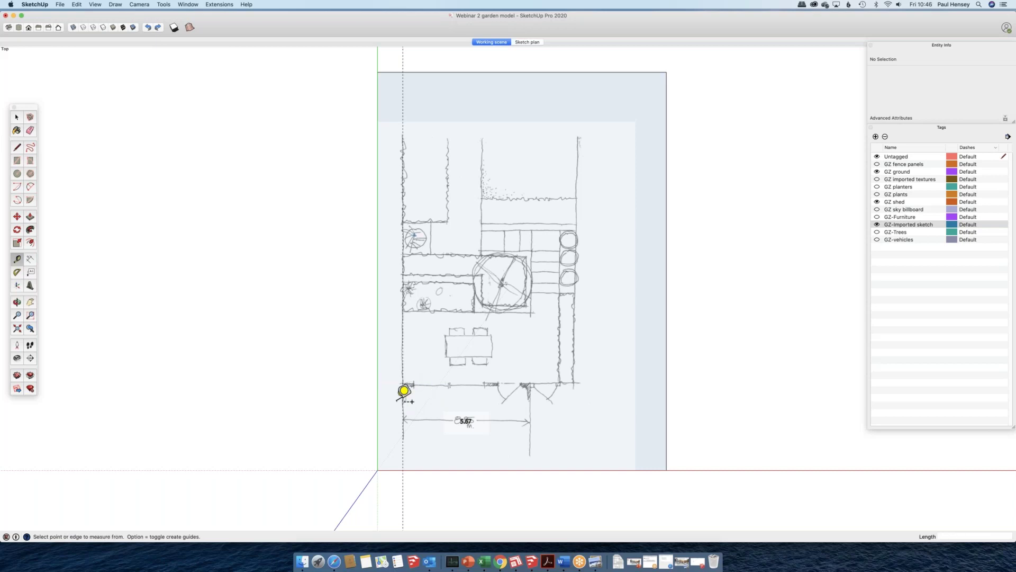
- Draw a house footprint square of about 5.68 m from the guide at the house corner, extending away from the garden
left_click(17, 161)
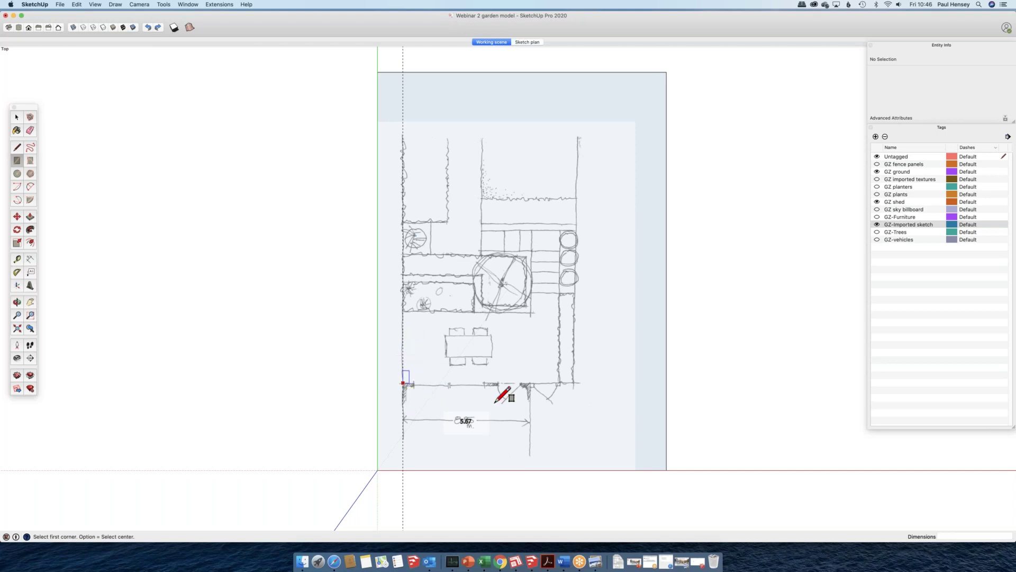
left_click(403, 383)
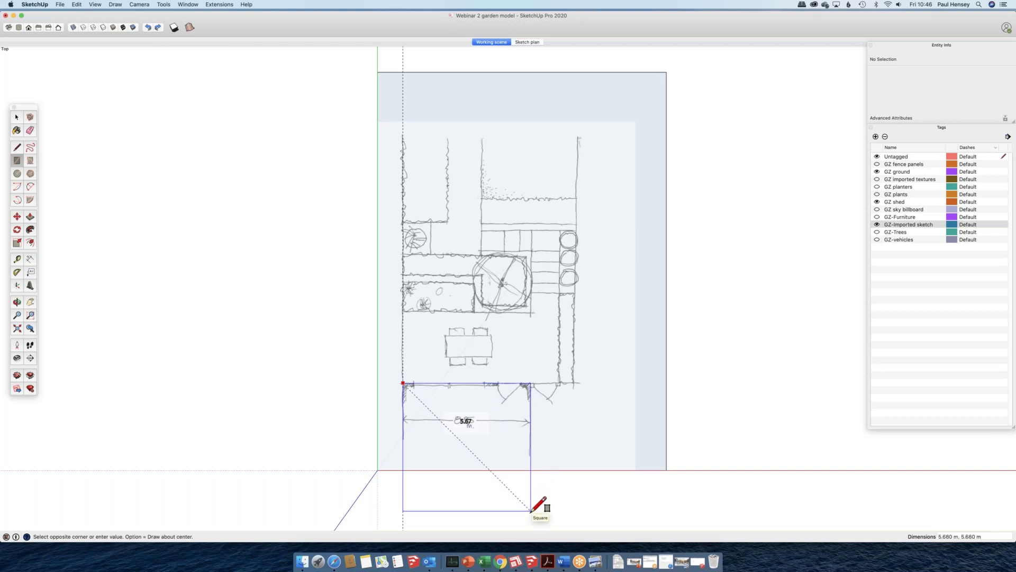
left_click(531, 510)
middle_click_drag(443, 436, 354, 395)
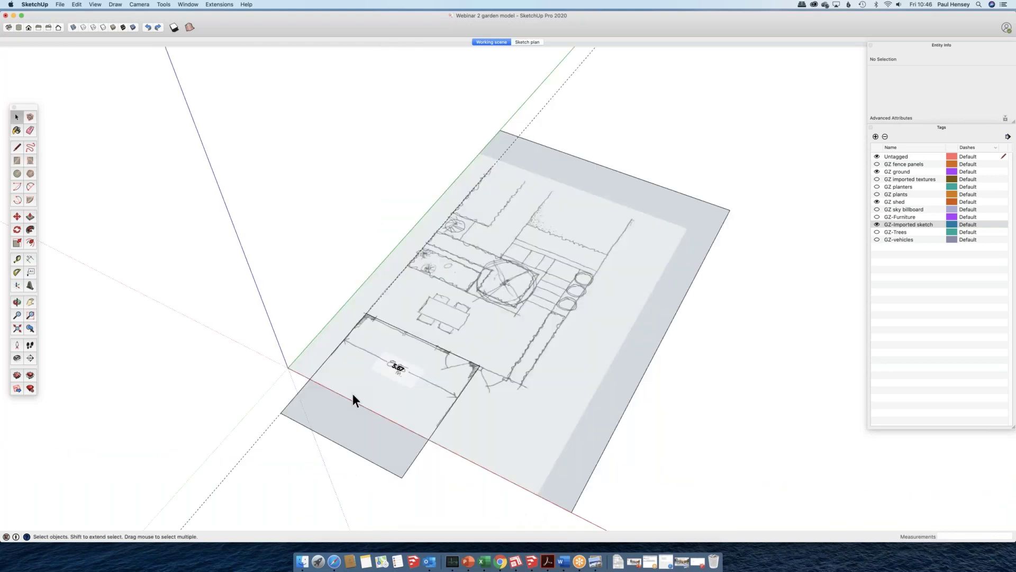
- Erase the base rectangle's edge that crosses the house footprint, making the footprint a single face, and keep X-ray display on
left_click(353, 393)
left_click(383, 430)
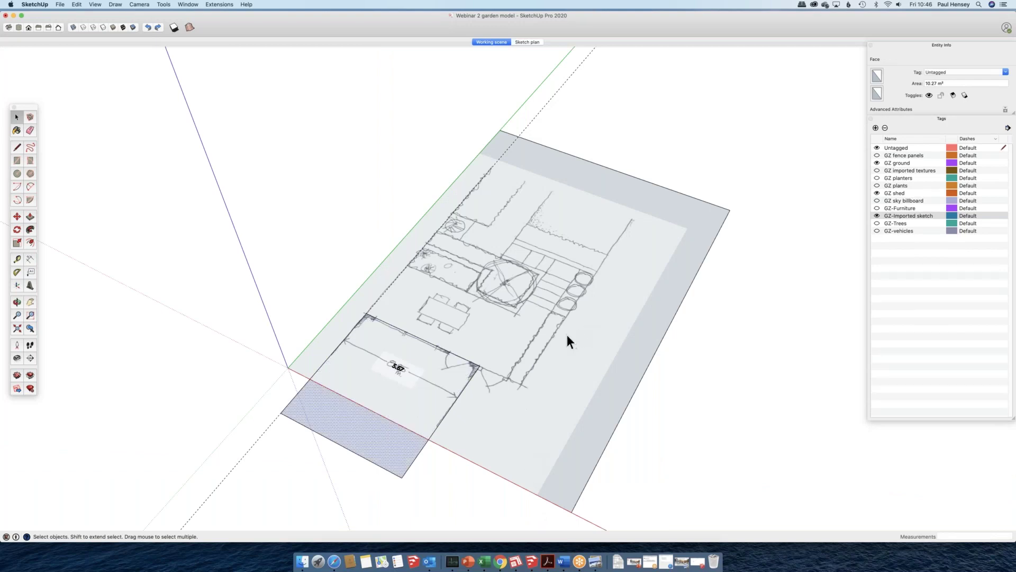
key("e")
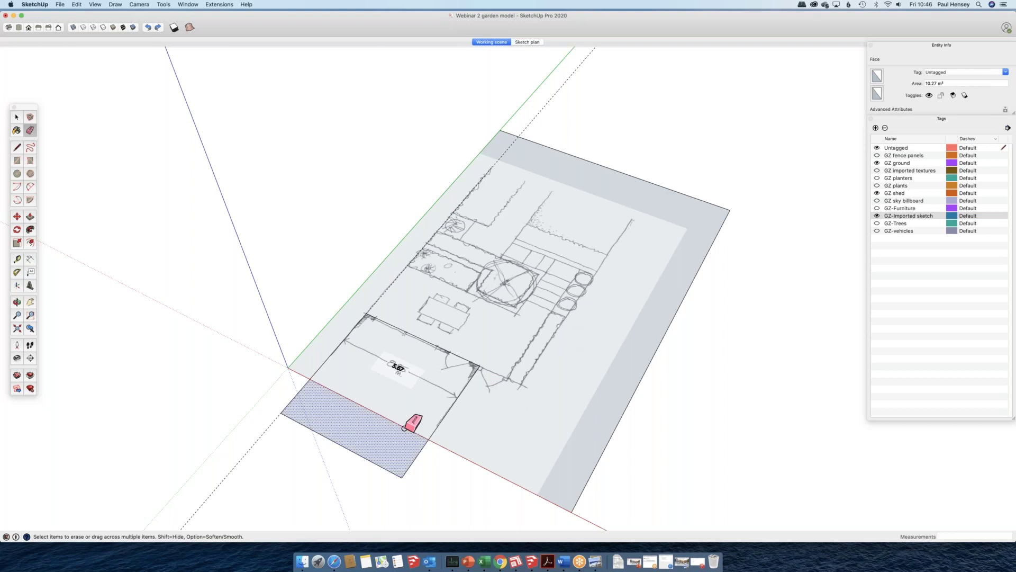
left_click_drag(405, 429, 397, 442)
key("space")
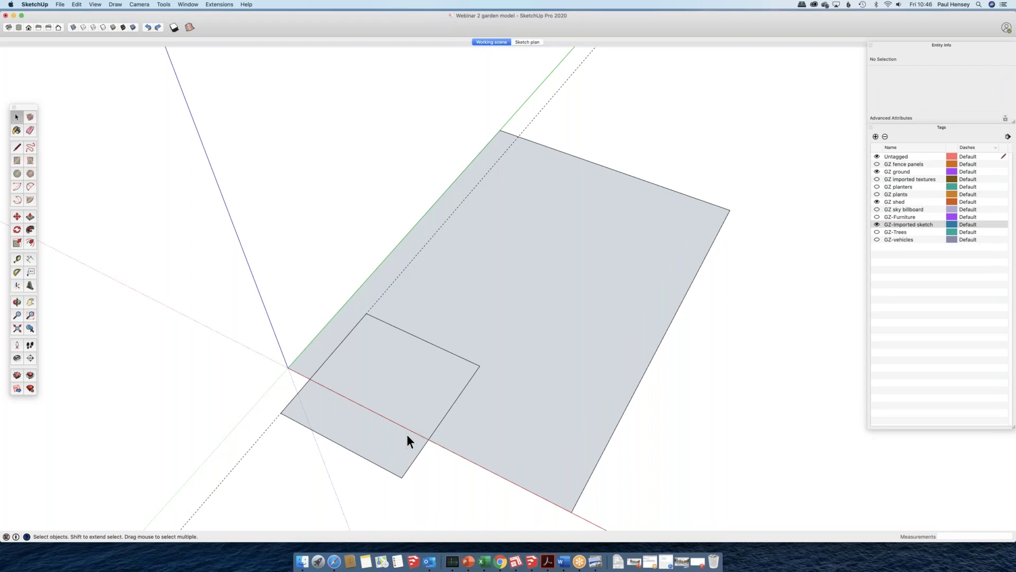
key("super+z")
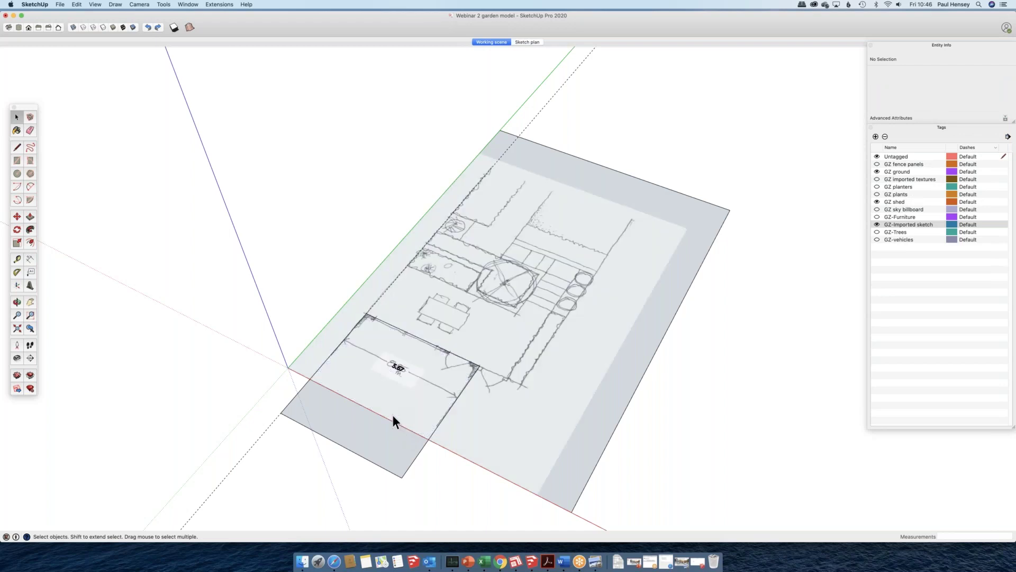
- Push/Pull the house footprint face upward to a height of 6 m
left_click(393, 415)
key("p")
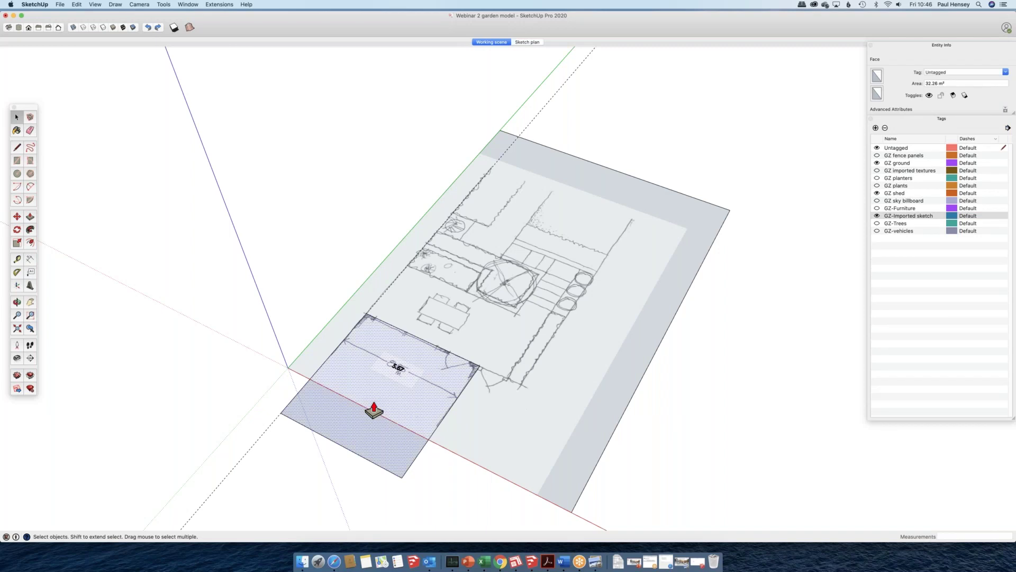
left_click_drag(374, 411, 363, 430)
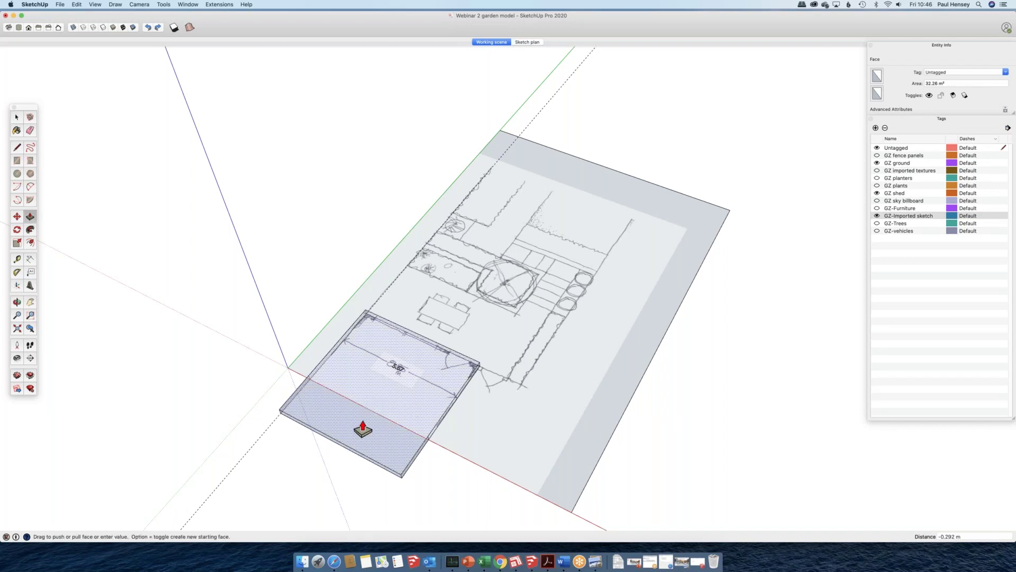
left_click_drag(362, 430, 259, 409)
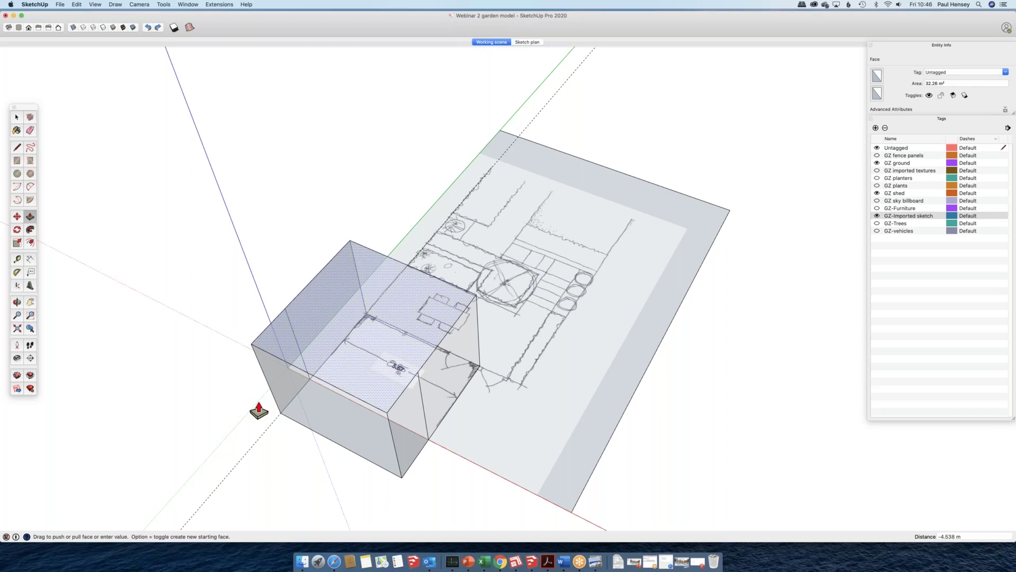
left_click_drag(258, 409, 261, 408)
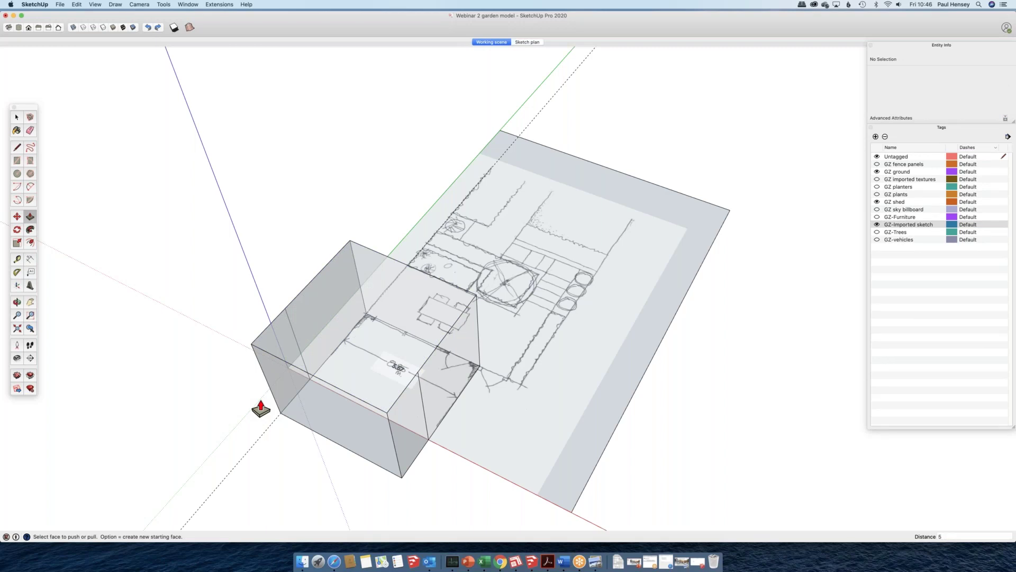
type("6")
key("Return")
key("space")
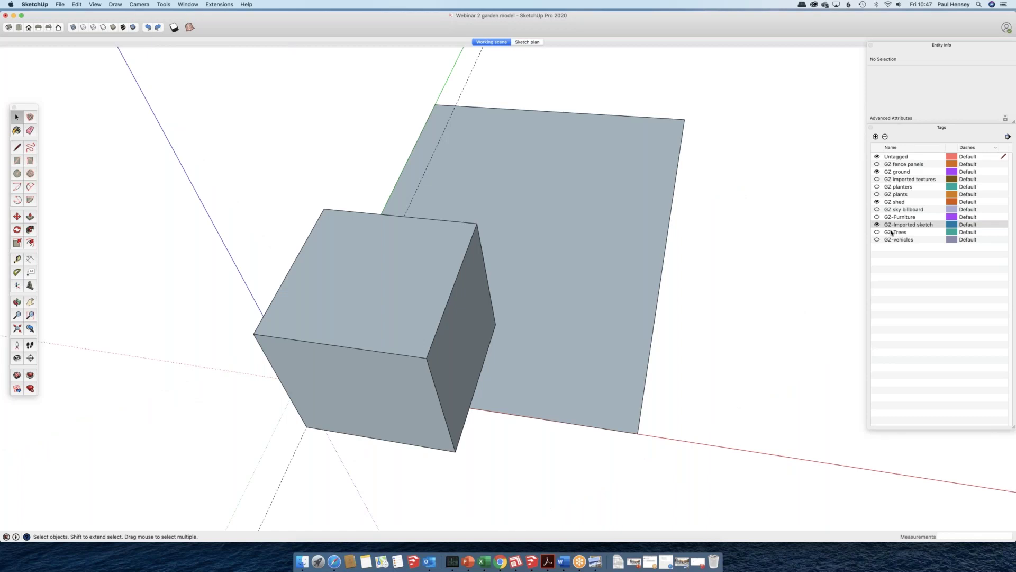
- Select all the faces and edges of the house box and make them a group
middle_click_drag(296, 143, 161, 129)
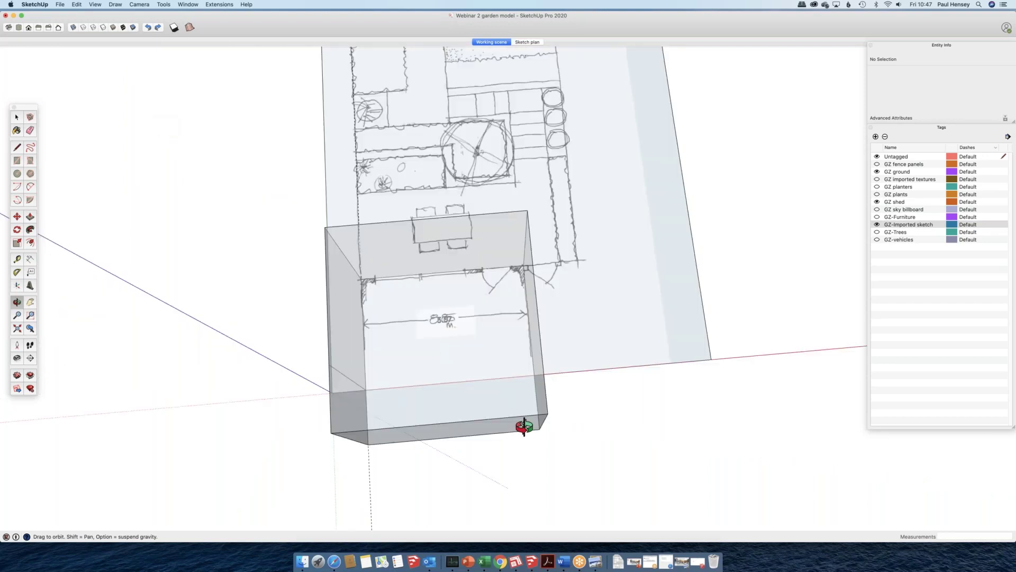
middle_click_drag(524, 426, 502, 329)
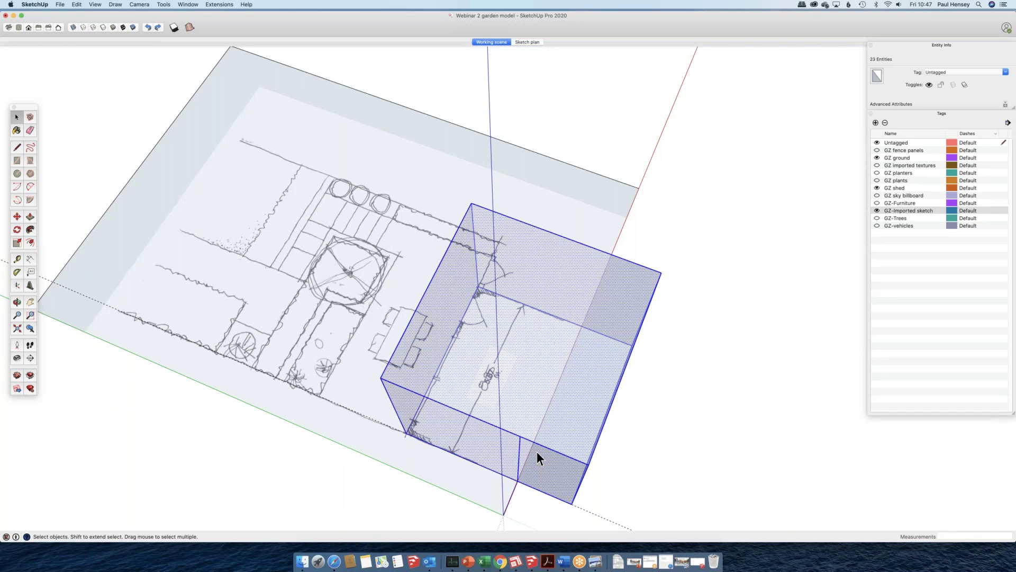
right_click(558, 238)
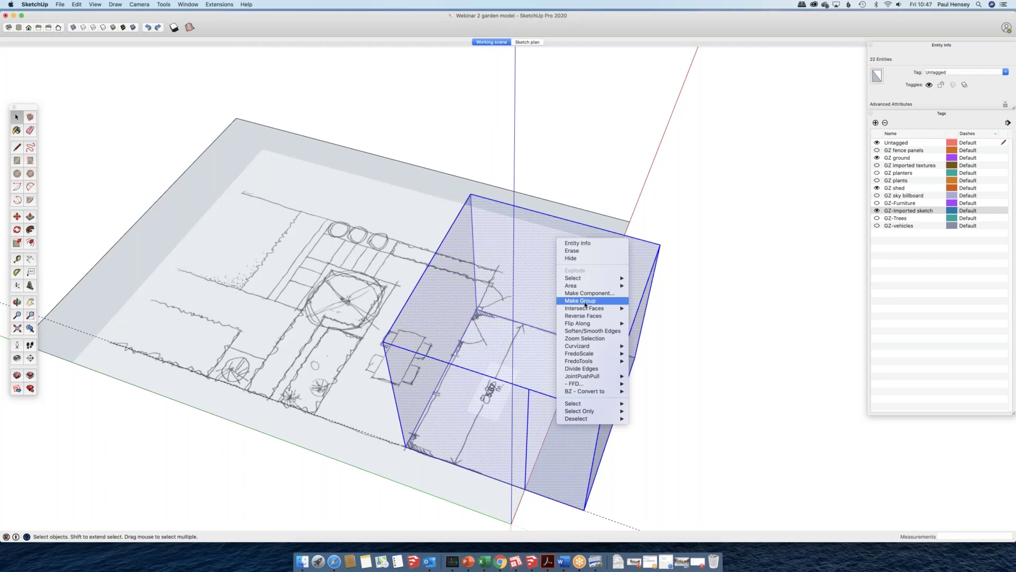
left_click(586, 301)
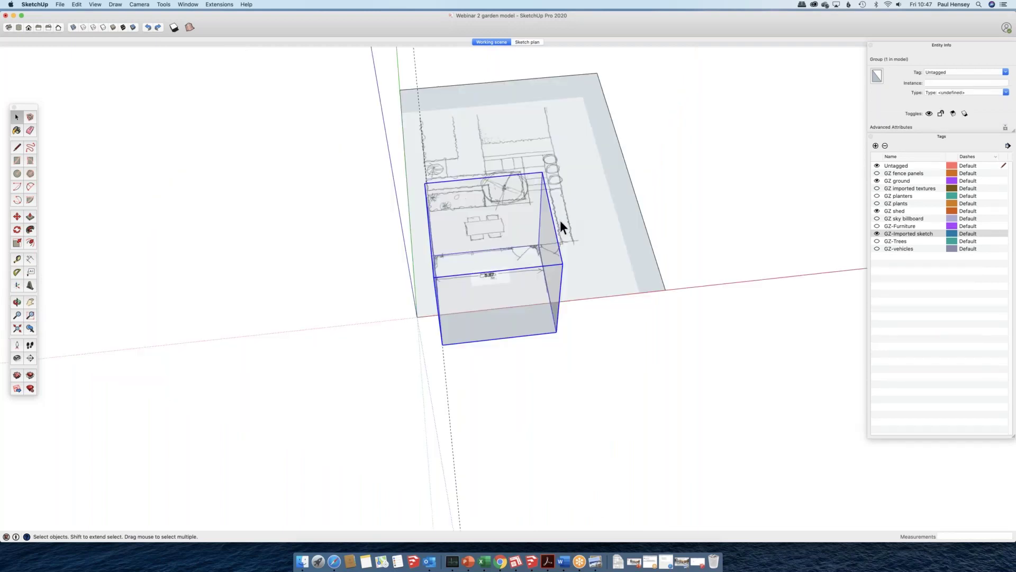
- Create a tag named GZ house and assign the house group to it
middle_click_drag(560, 220, 364, 290)
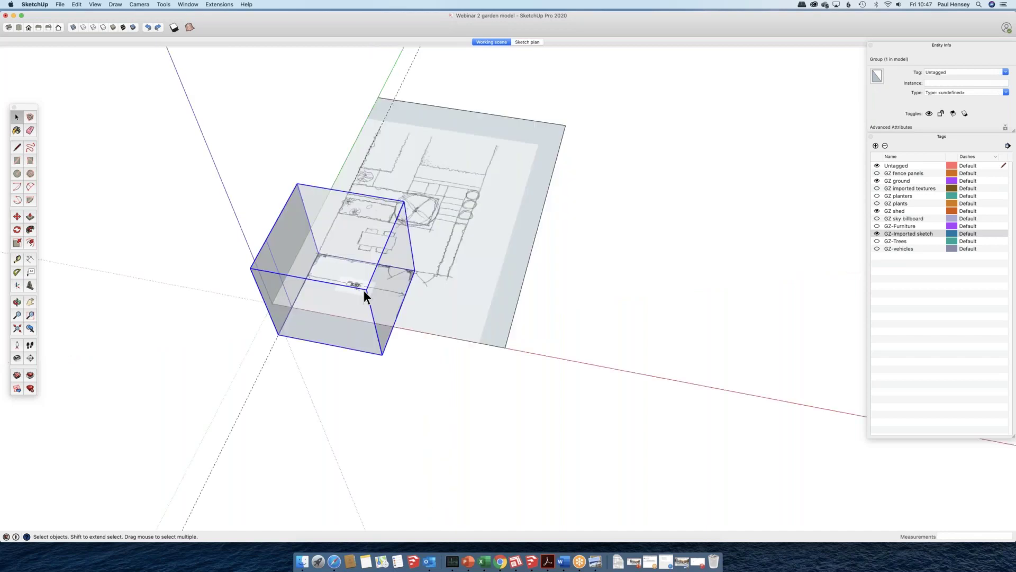
middle_click_drag(337, 364, 423, 319)
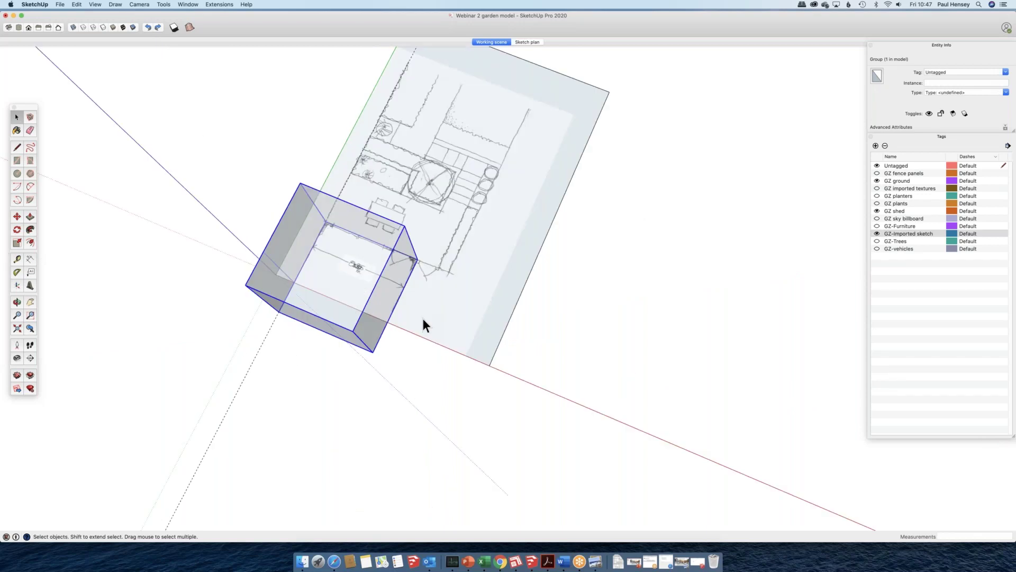
mouse_move(423, 319)
middle_mouse_down()
mouse_move(223, 302)
mouse_move(233, 299)
middle_mouse_up()
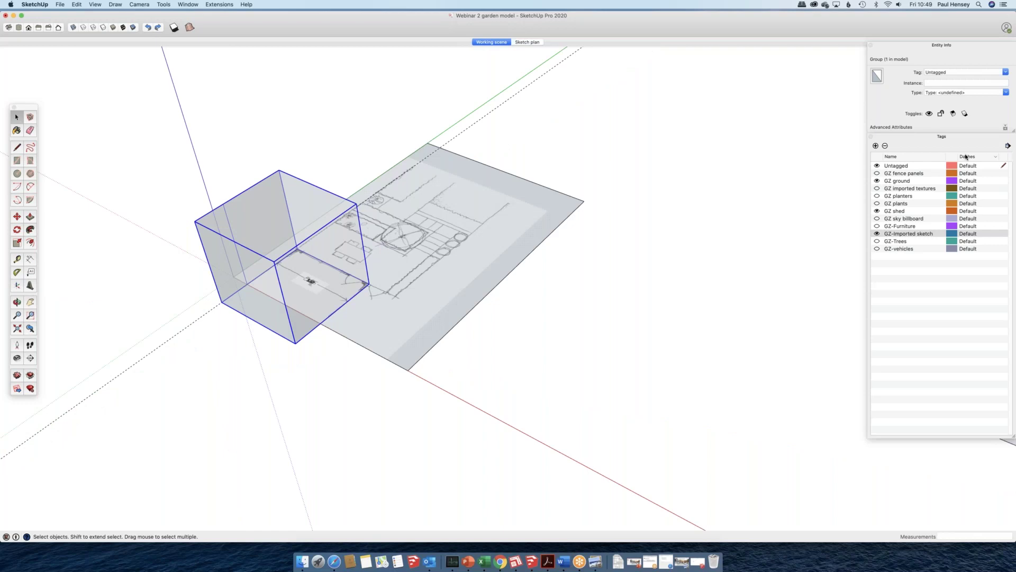
left_click(876, 146)
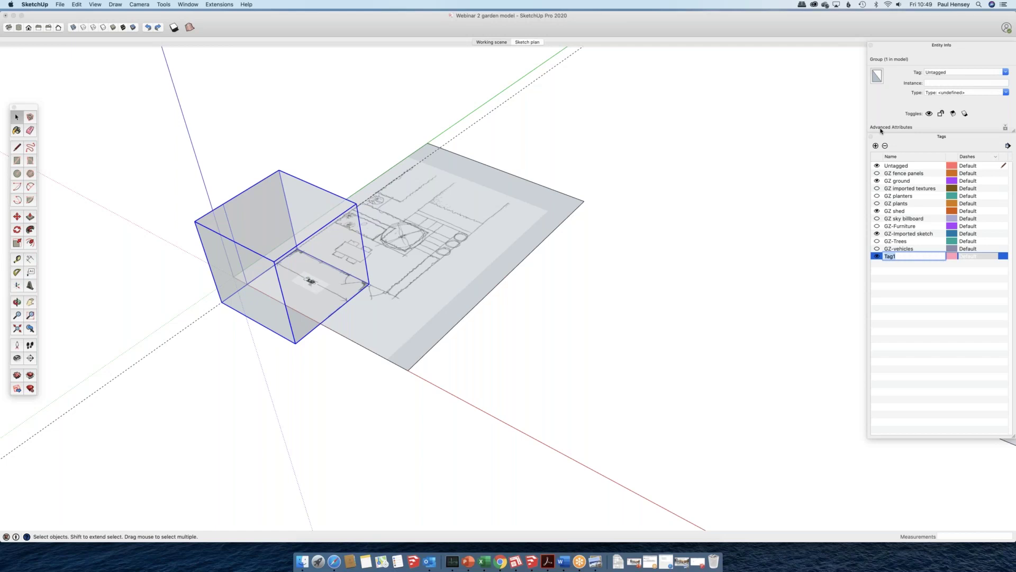
type("GZ house")
key("Return")
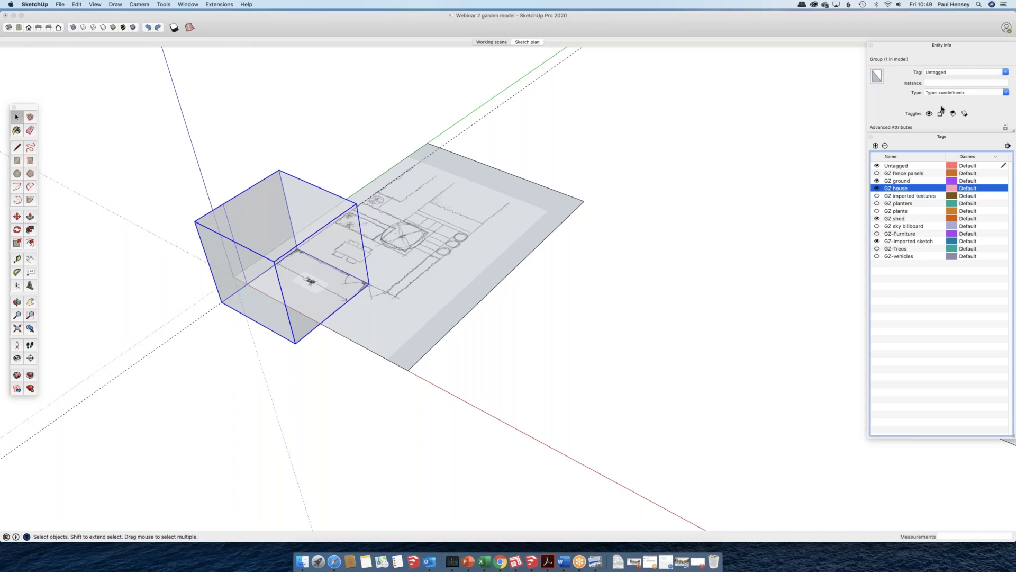
left_click(953, 72)
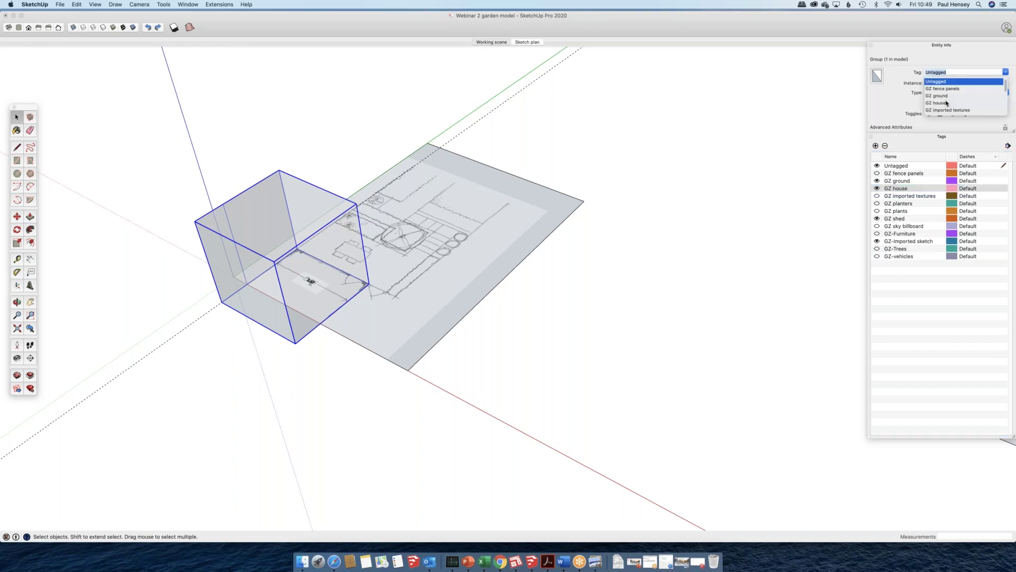
left_click(947, 103)
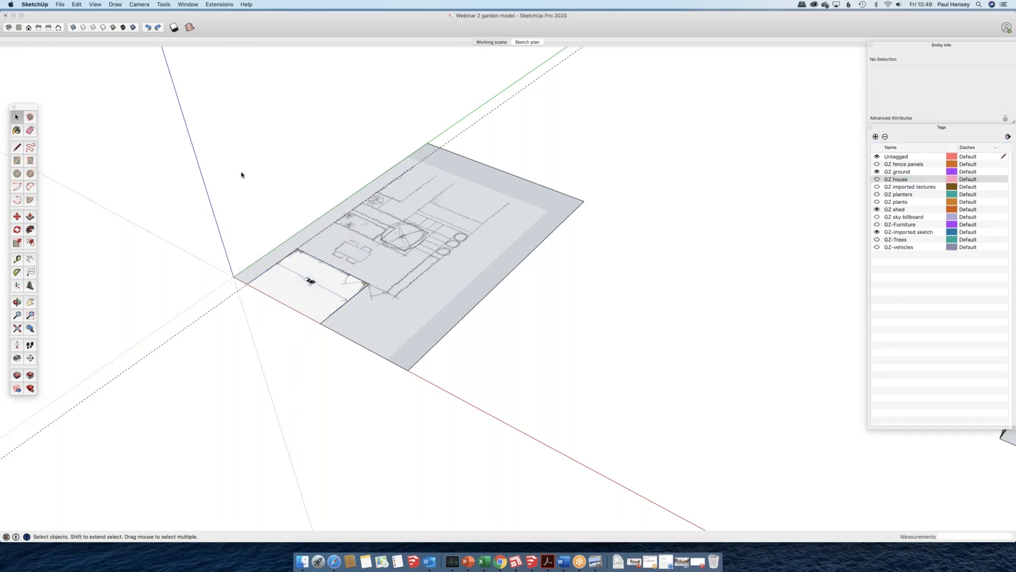
- Hide the GZ house tag in the Sketch plan scene and update that scene
mouse_move(241, 175)
middle_mouse_down()
mouse_move(337, 290)
mouse_move(412, 291)
mouse_move(431, 238)
middle_mouse_up()
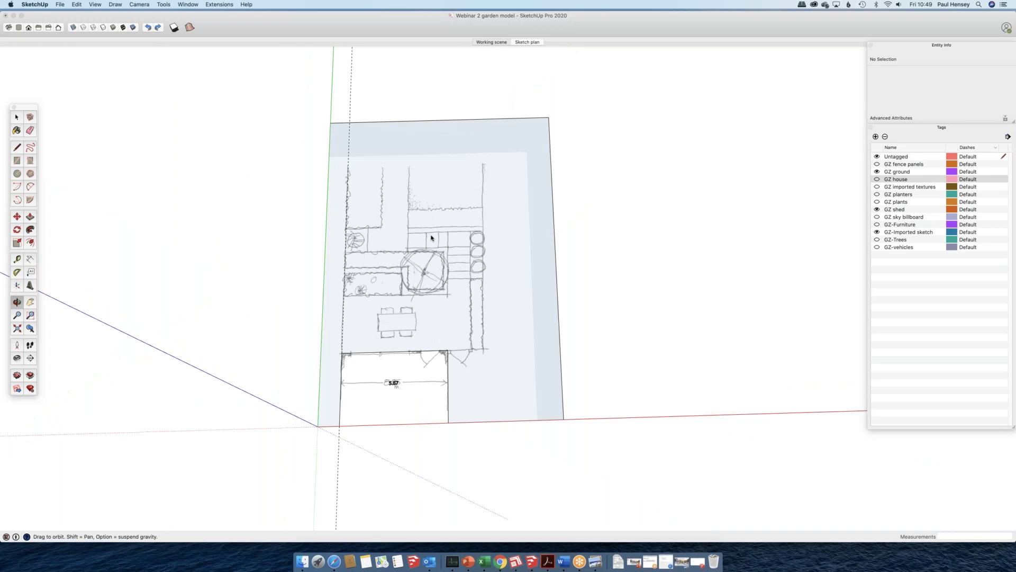
scroll(432, 238, "up", 3)
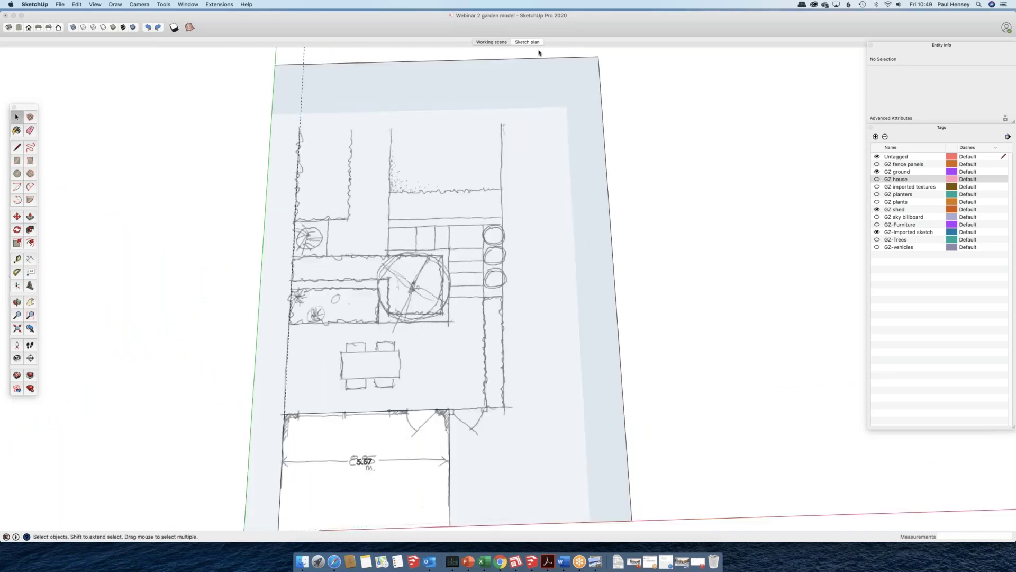
left_click(527, 42)
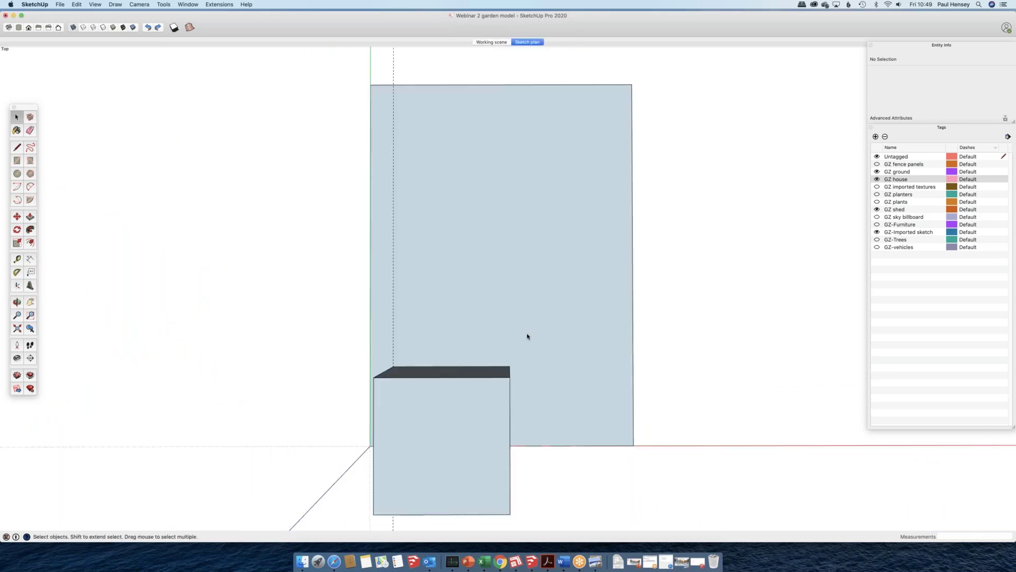
left_click(877, 179)
right_click(531, 42)
left_click(550, 72)
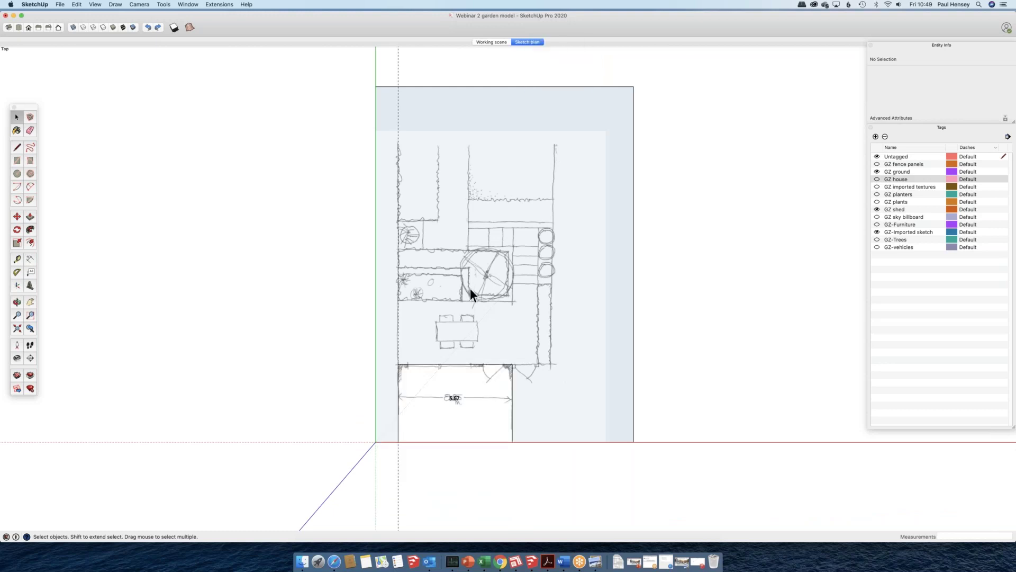
- Draw a rectangle of about 7.70 by 7.07 m over the sketched garden, from the house corner on the guide to the upper planting line
key("r")
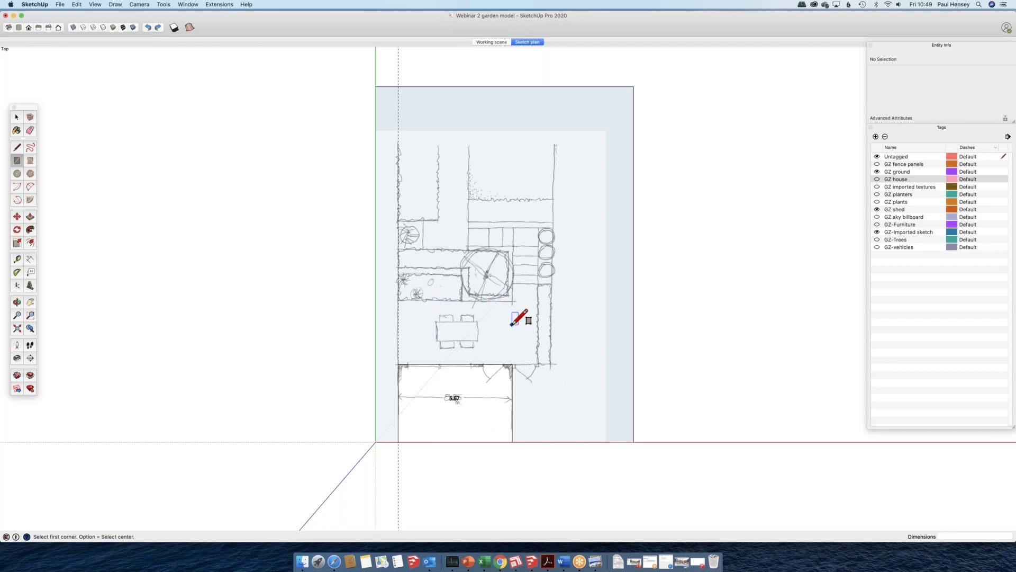
scroll(512, 324, "up", 2)
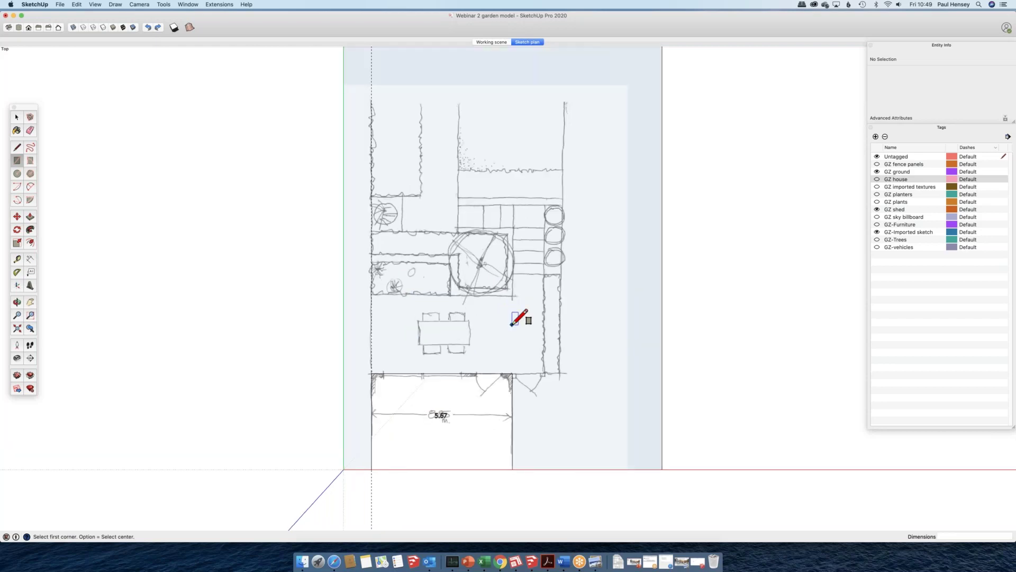
scroll(512, 324, "up", 1)
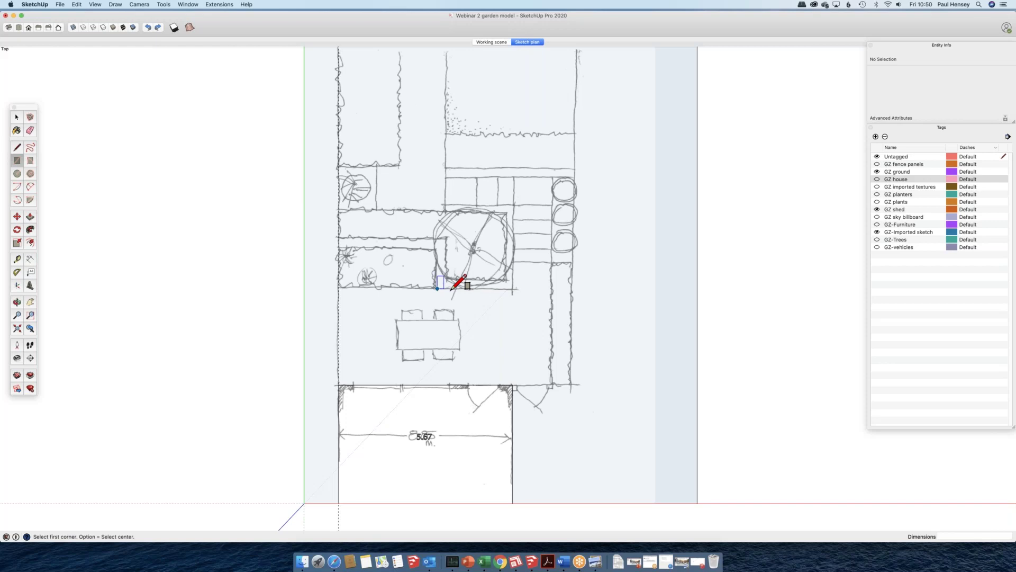
scroll(452, 289, "down", 2)
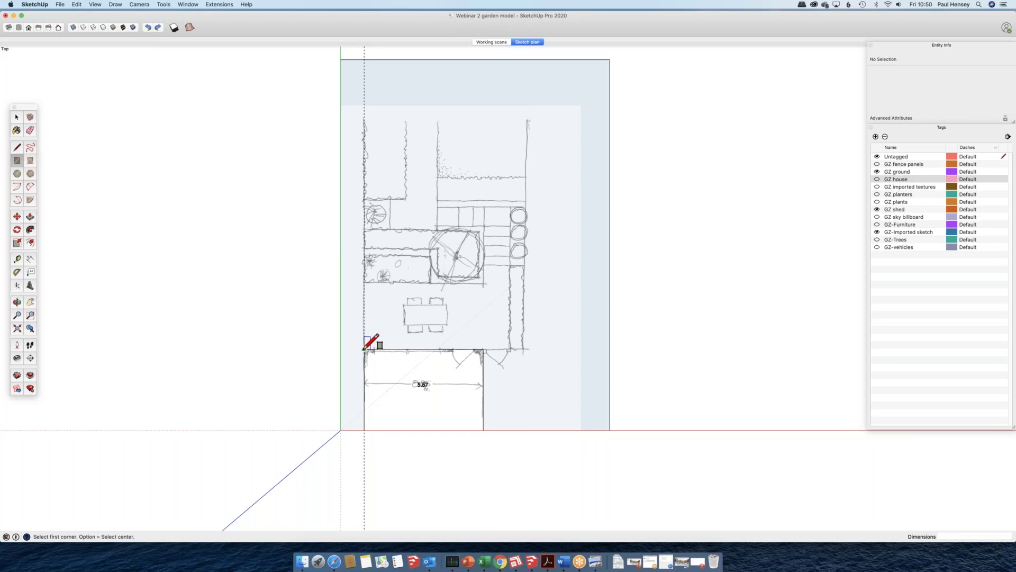
scroll(398, 204, "up", 3)
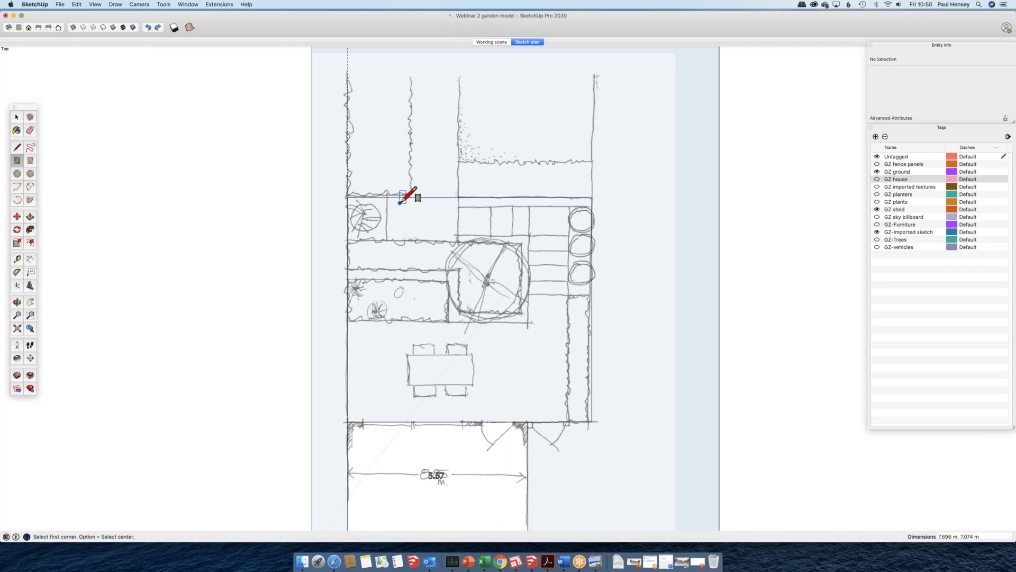
scroll(400, 203, "up", 3)
scroll(554, 264, "down", 3)
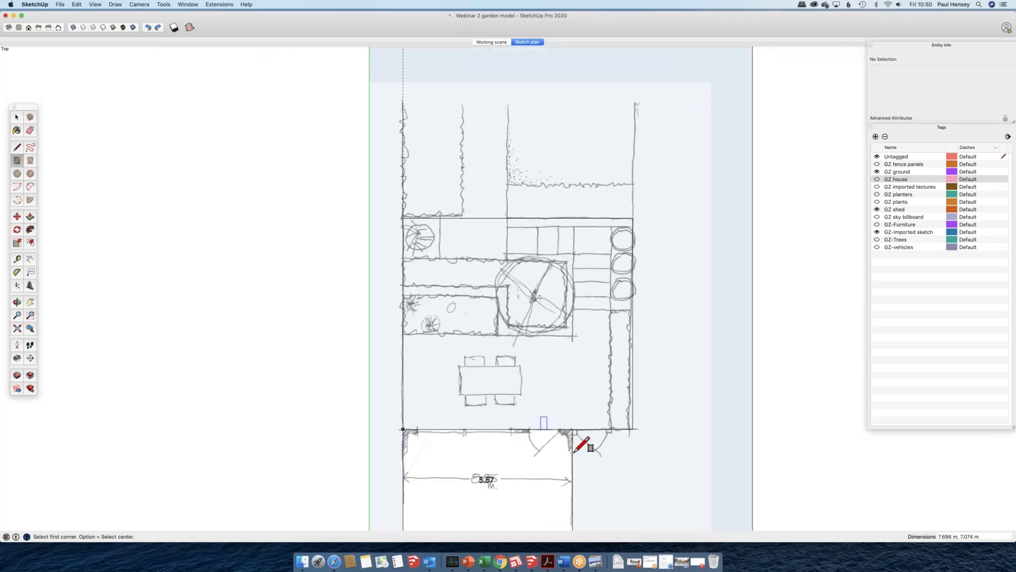
- Place a guide along the house's other side wall and a parallel guide about 3.12 m from the garden rectangle's edge at the house
left_click(17, 260)
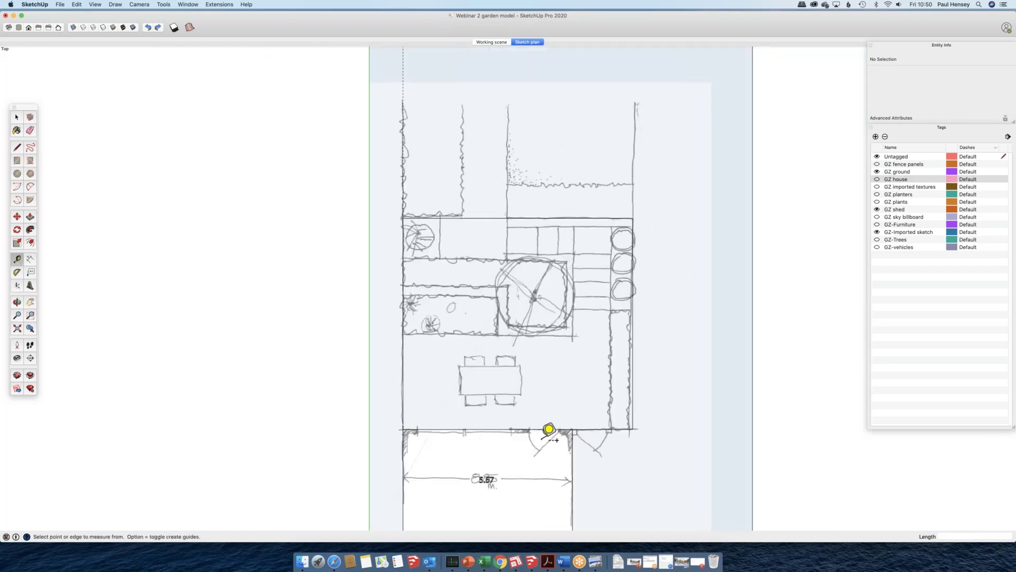
left_click(572, 453)
left_click(591, 453)
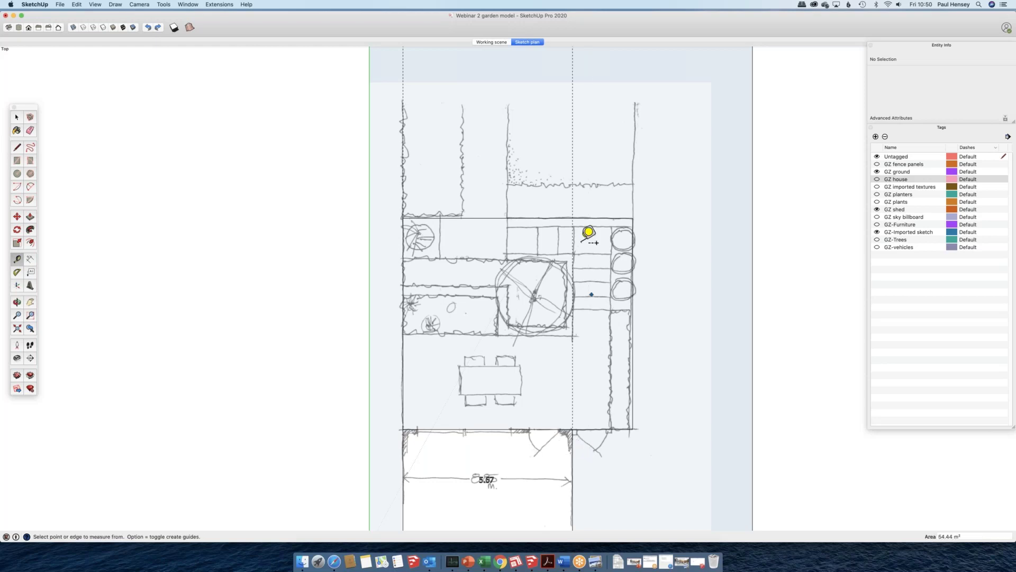
left_click(545, 429)
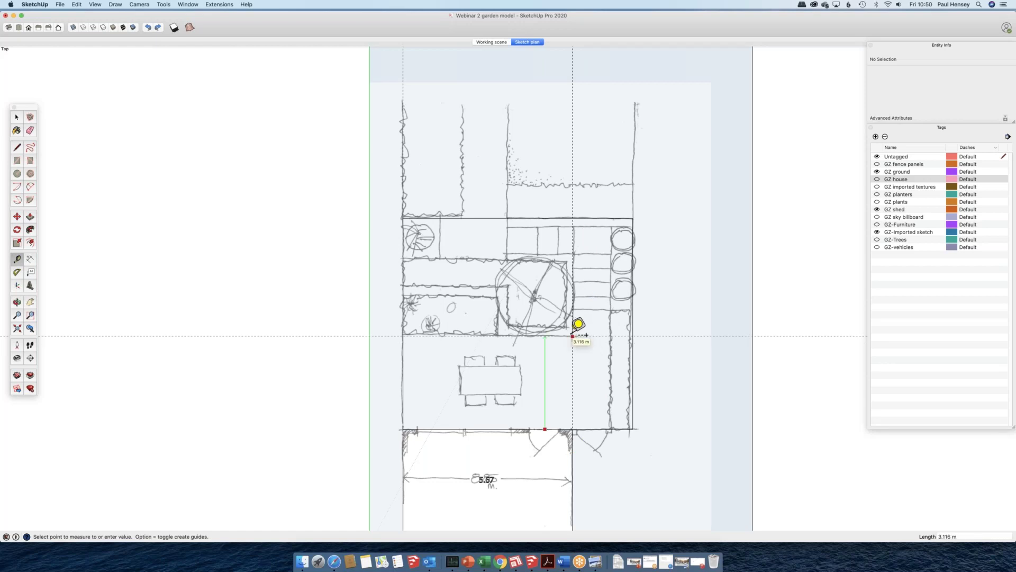
left_click(573, 336)
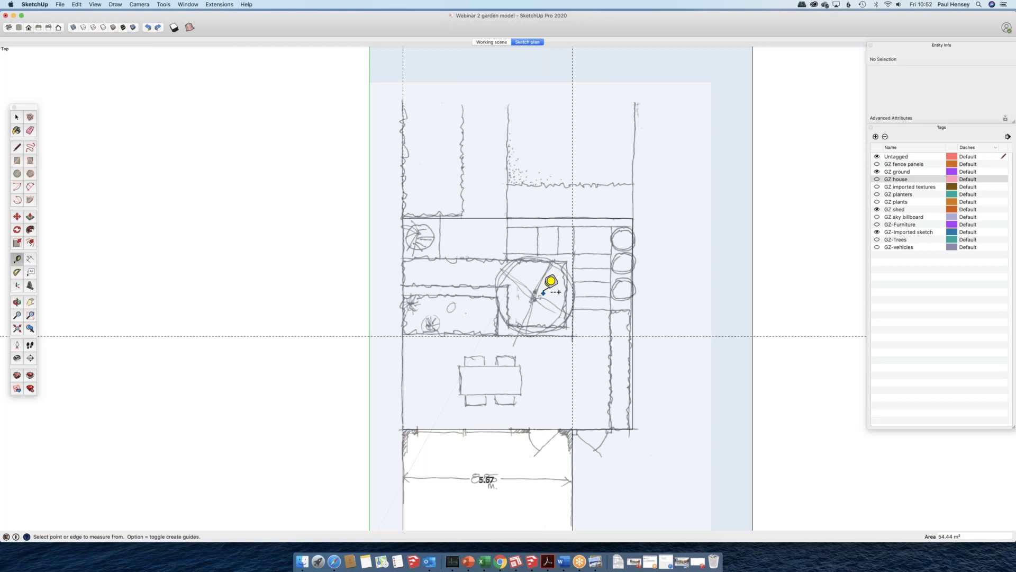
scroll(583, 329, "up", 3)
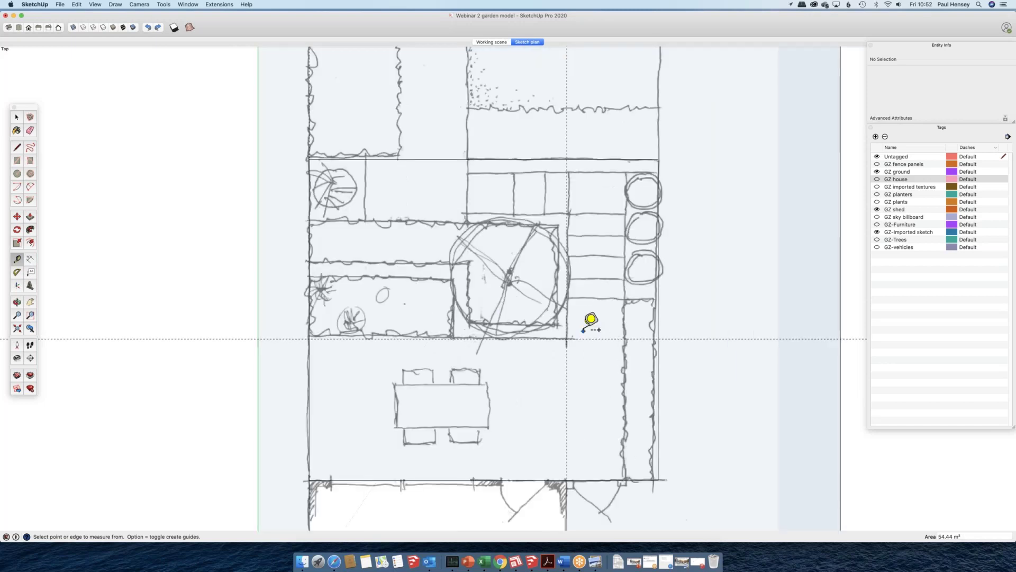
- Place guides 0.3 m inside the garden rectangle's upper edge, the vertical guide beside the square bed, and the horizontal guide below it
scroll(582, 329, "up", 1)
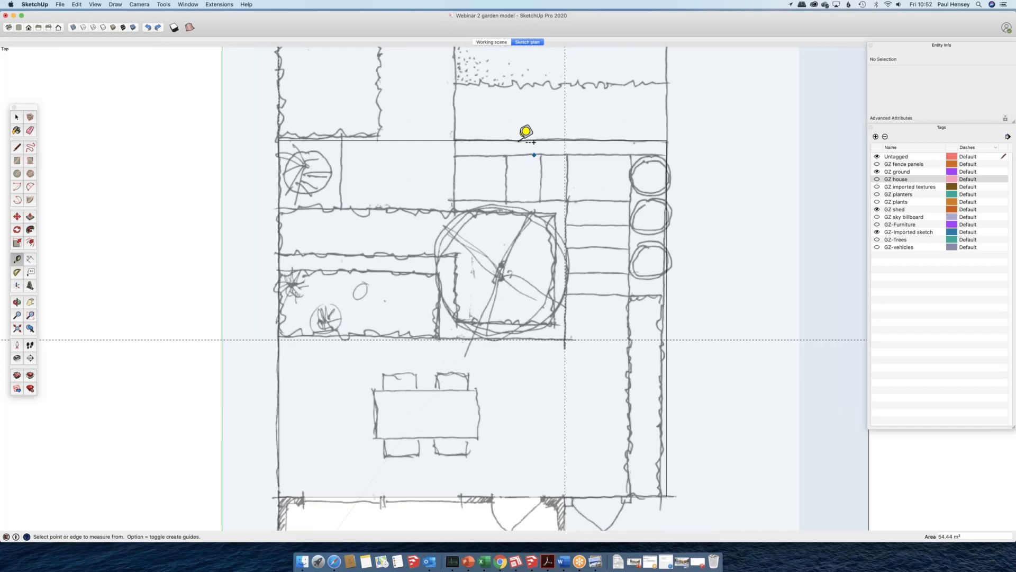
left_click(520, 141)
left_click(535, 156)
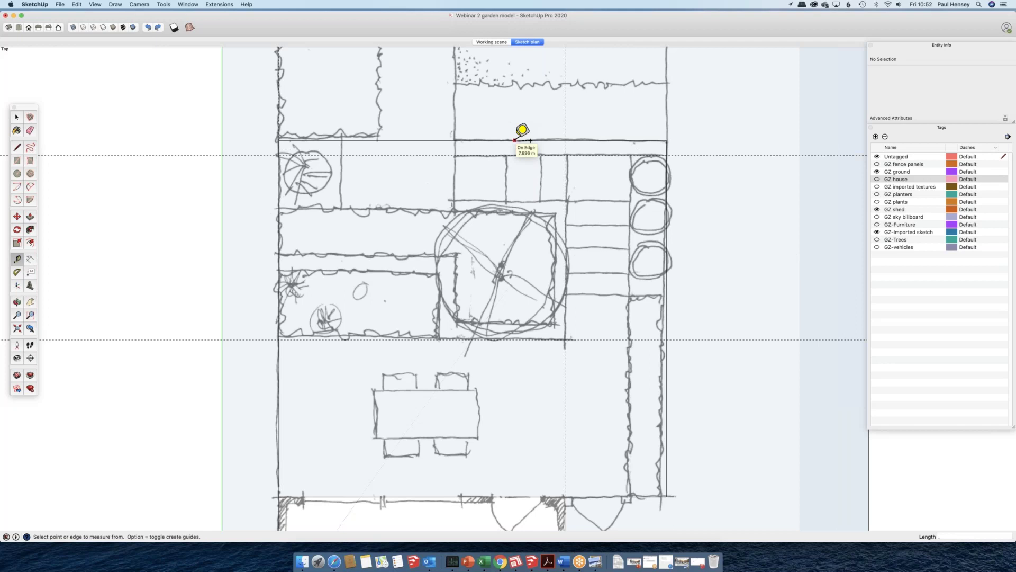
left_click(565, 185)
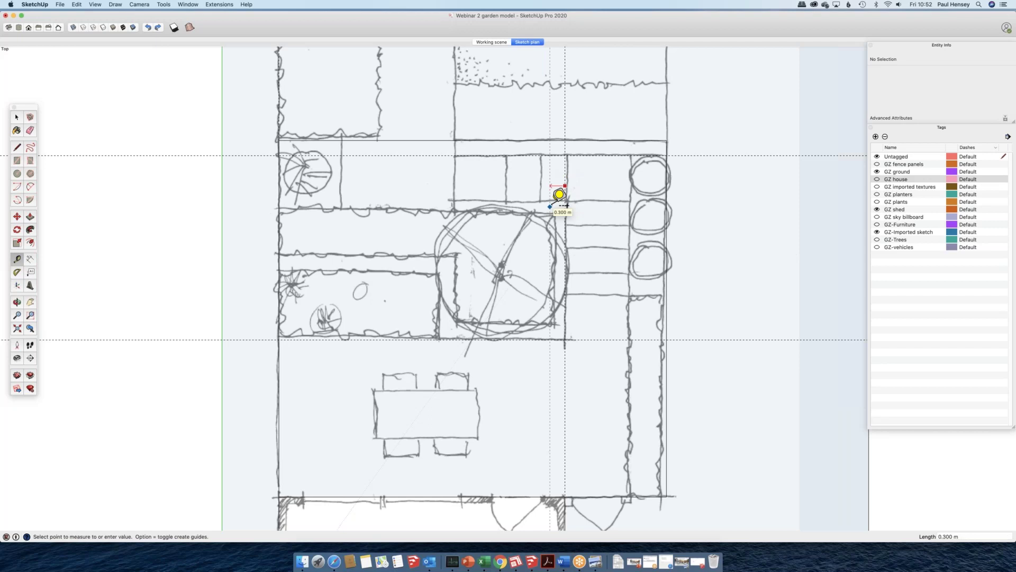
left_click(552, 204)
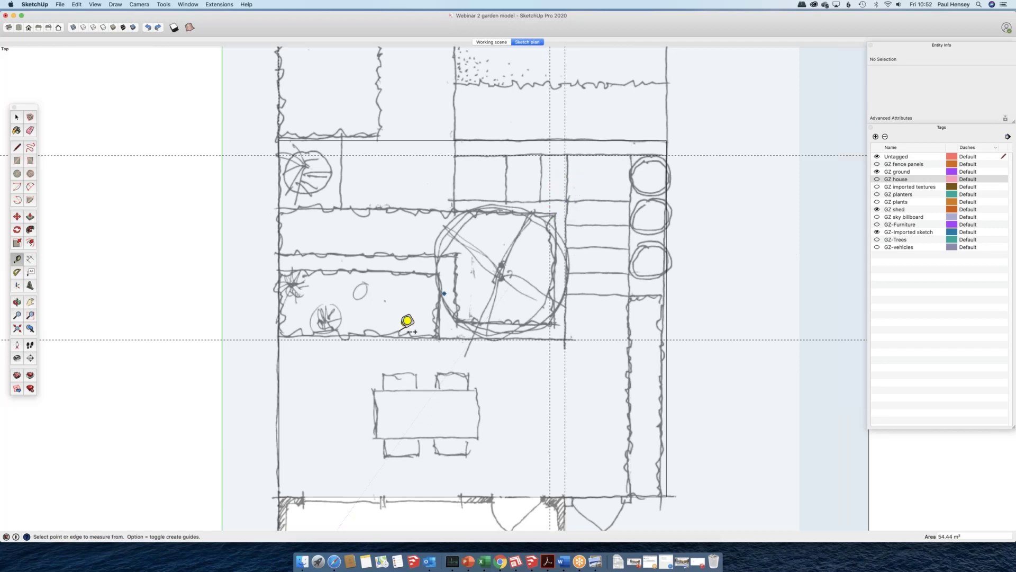
left_click(399, 338)
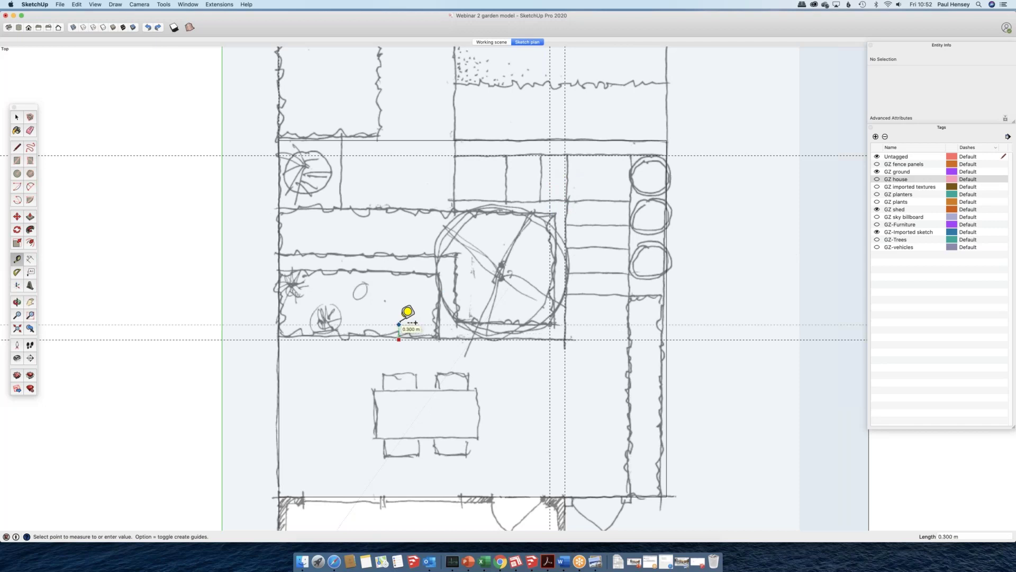
left_click(400, 324)
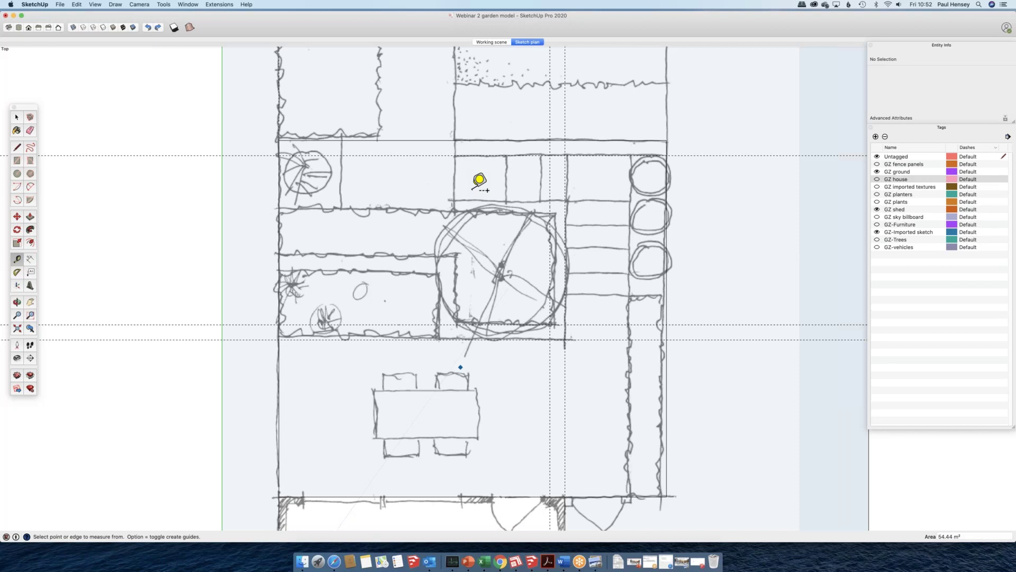
- Add paired guides 0.3 m apart for the square bed's inner vertical border and the horizontal strip above the lower planting bed
left_click(453, 248)
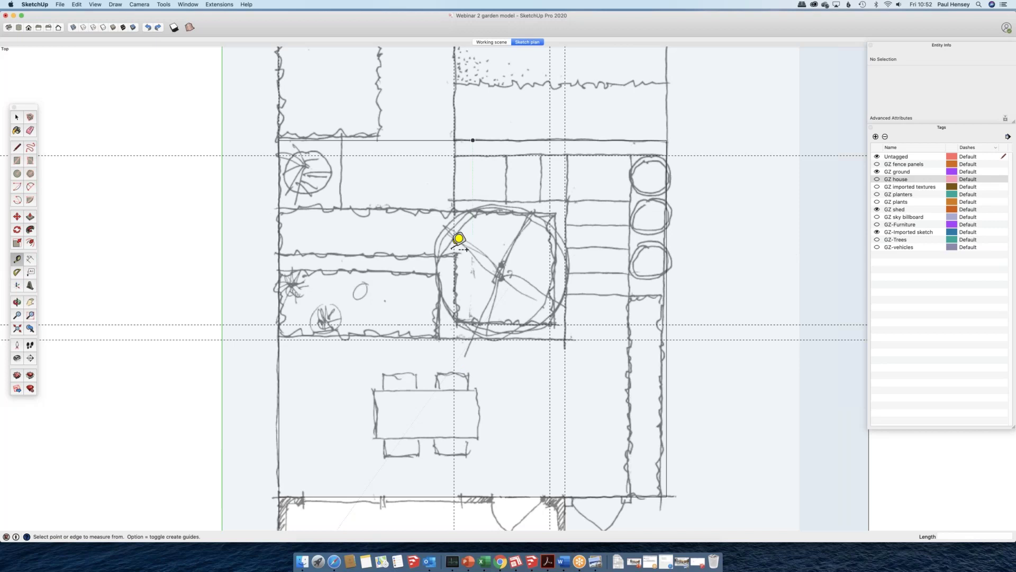
key("Return")
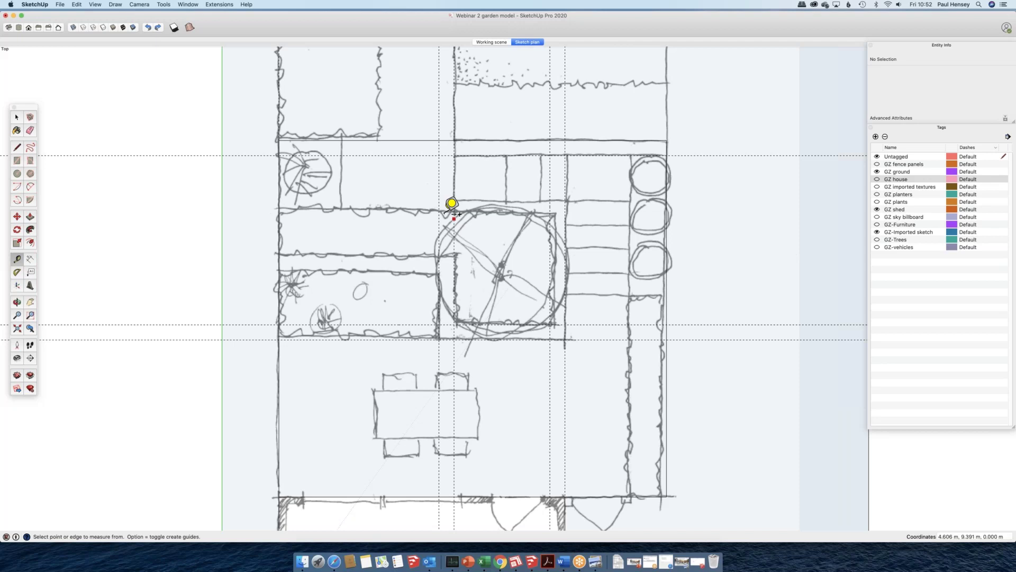
left_click(385, 274)
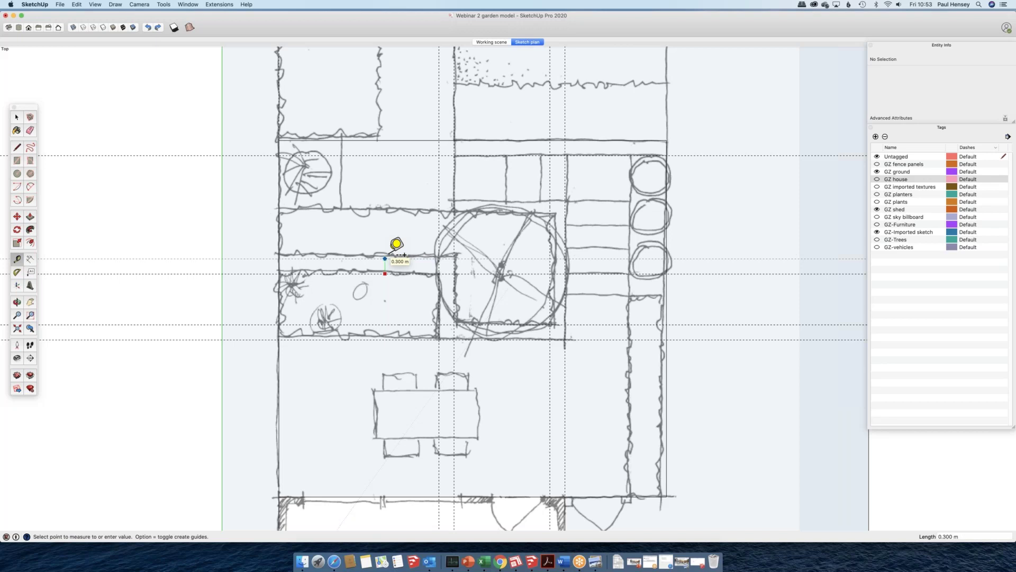
left_click(385, 258)
- Place a horizontal guide 0.9 m below the uppermost guide, and another parallel guide 0.3 m below that
left_click(419, 155)
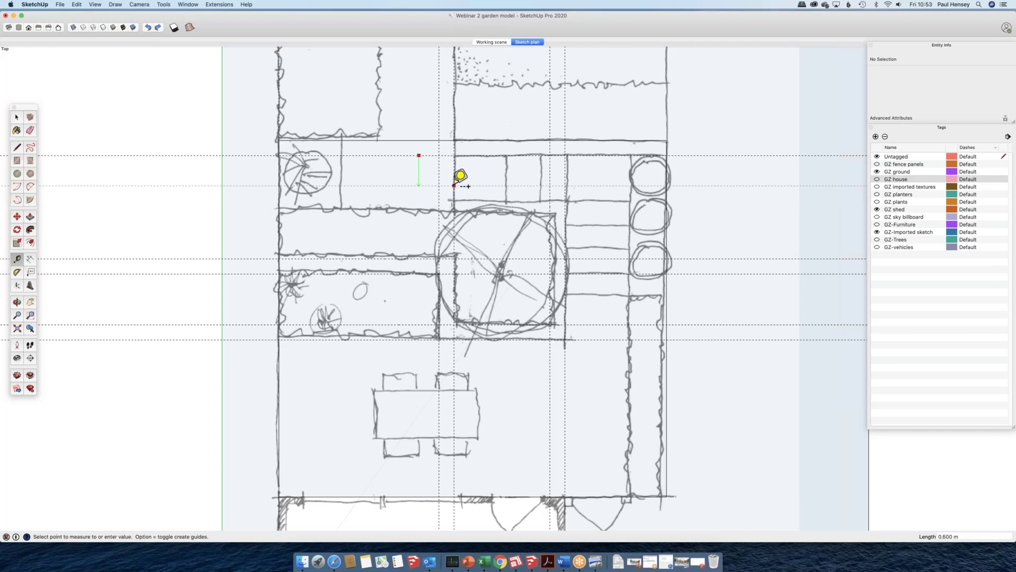
left_click(457, 189)
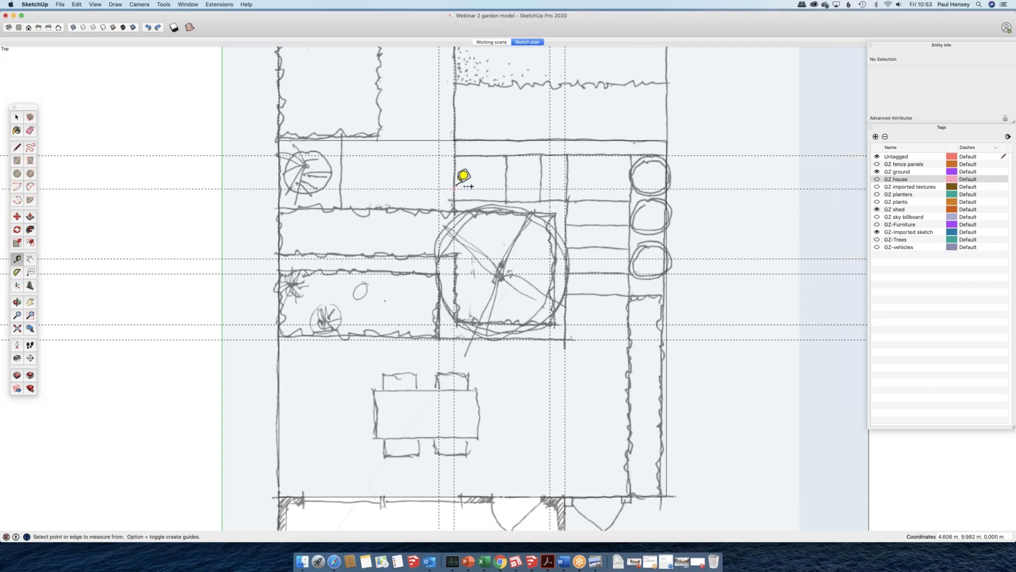
type(".9")
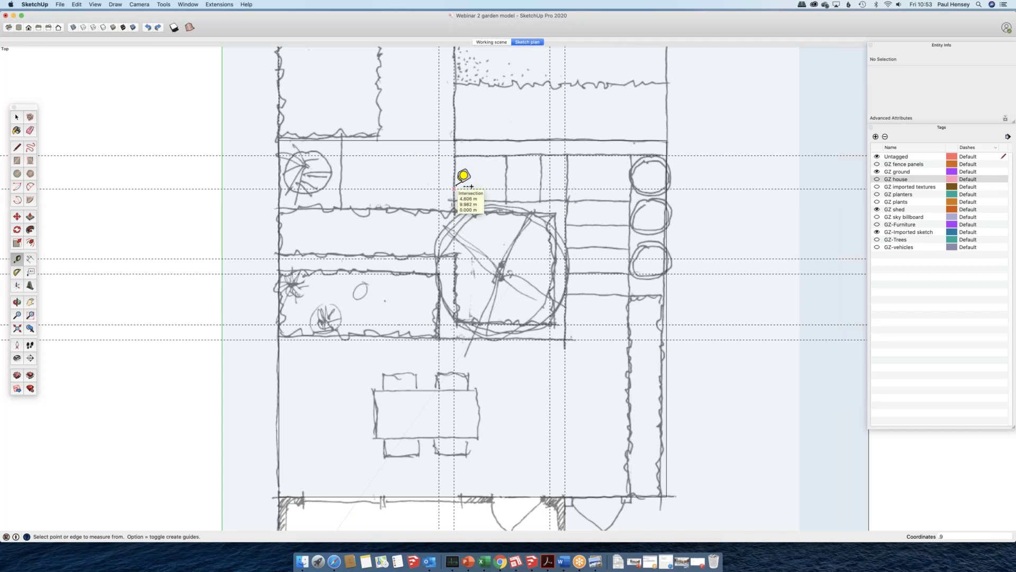
key("Return")
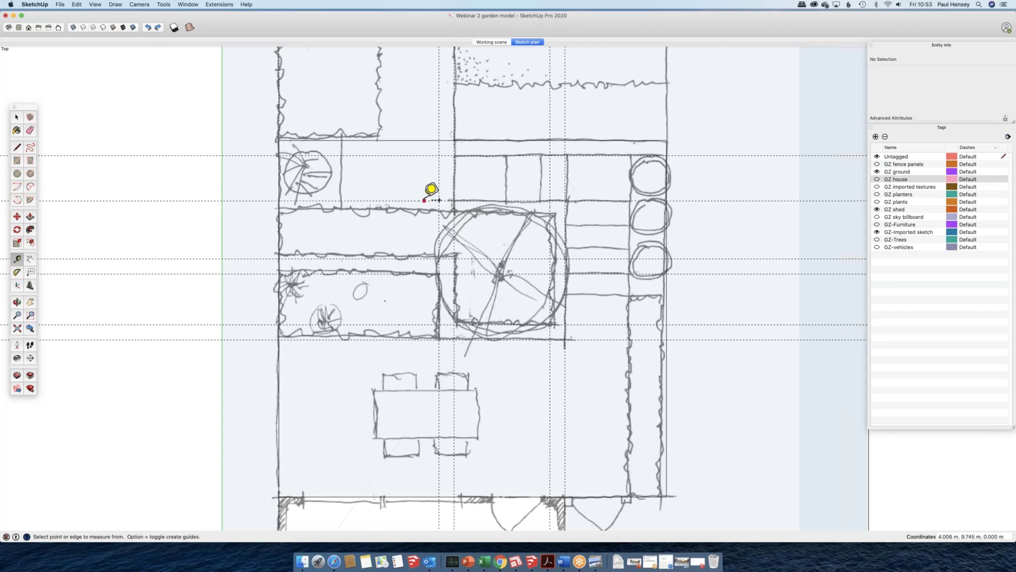
left_click(424, 200)
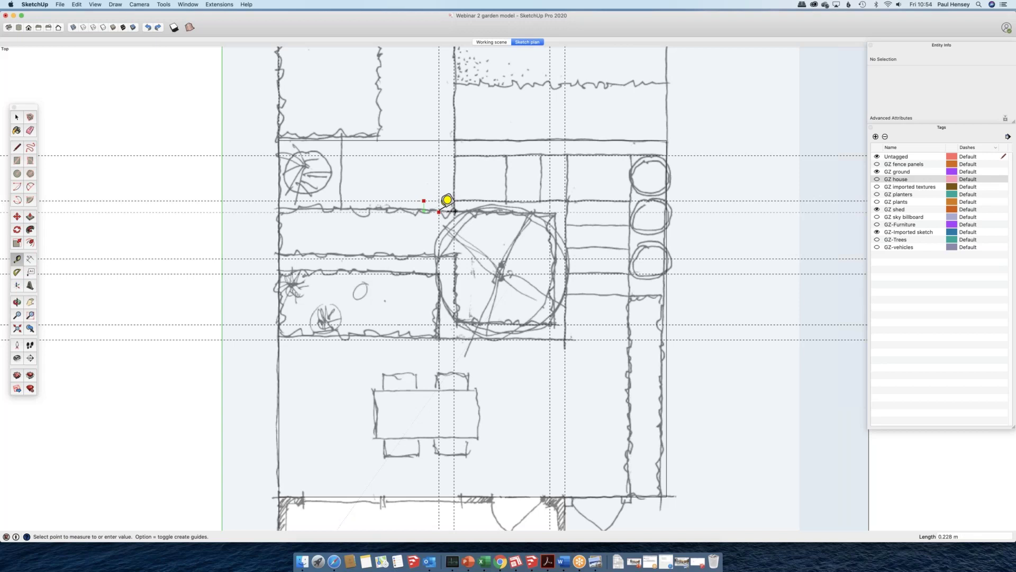
left_click(454, 212)
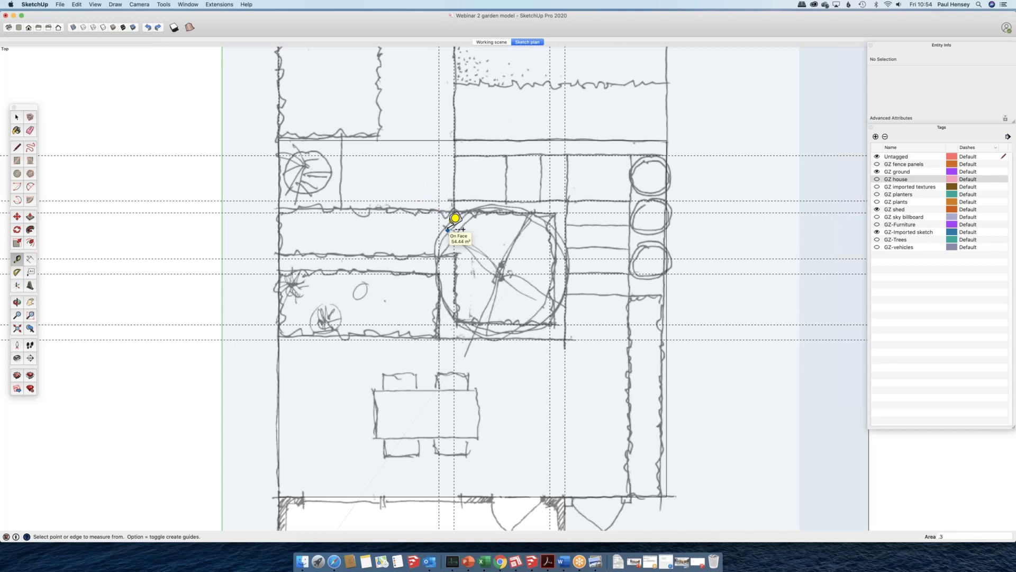
key("Return")
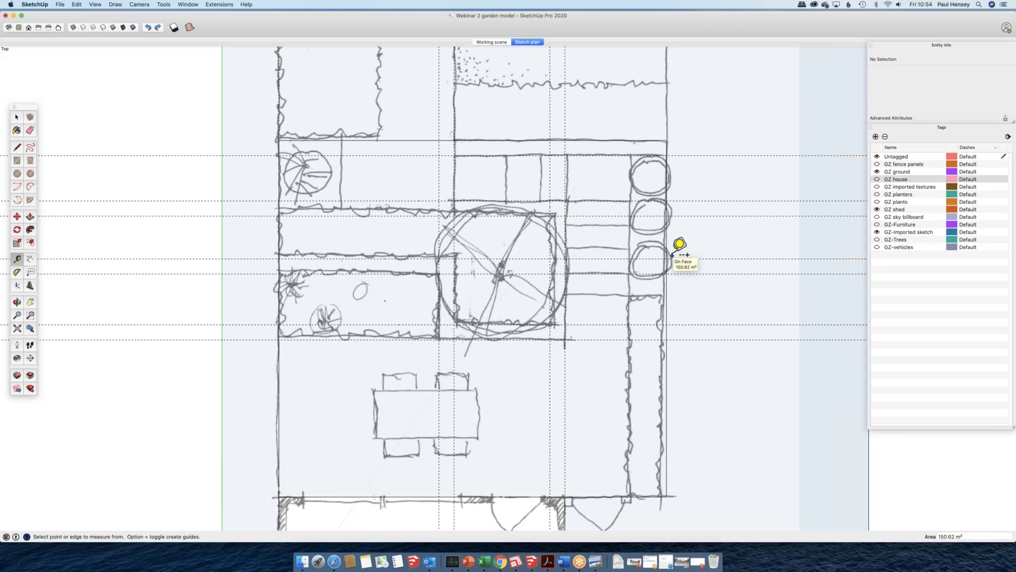
- Draw 0.3 m wide border rectangles: about 4.22 m along the upper edge, 2.46 m beside the square bed, and 3.18 m above the lower bed
key("r")
left_click(454, 140)
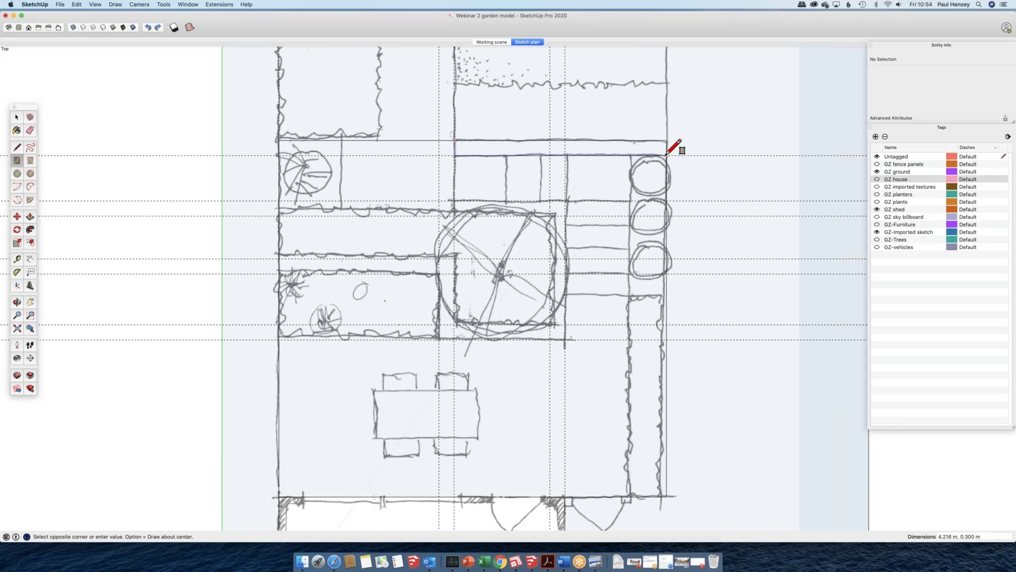
left_click(666, 155)
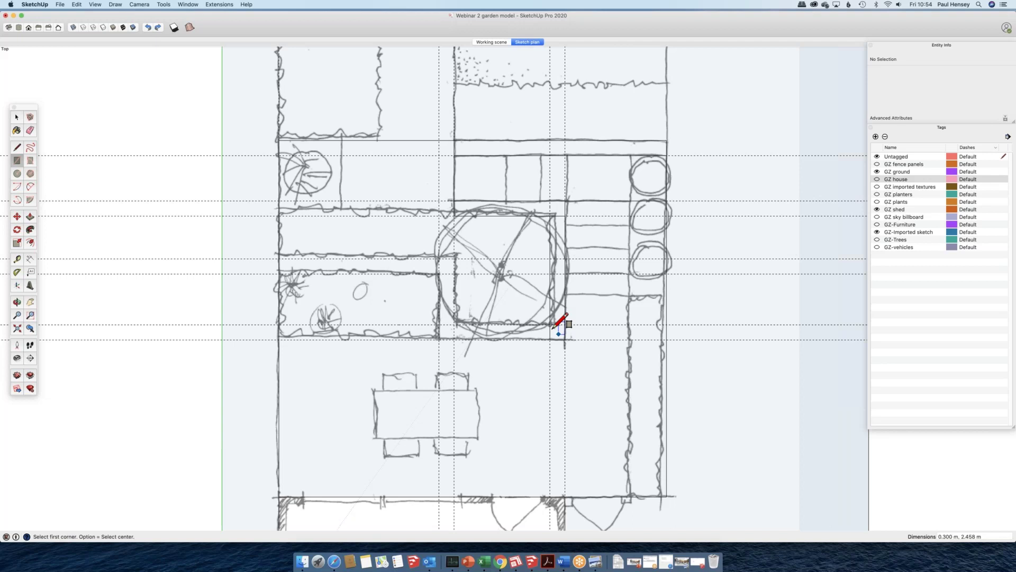
left_click(279, 274)
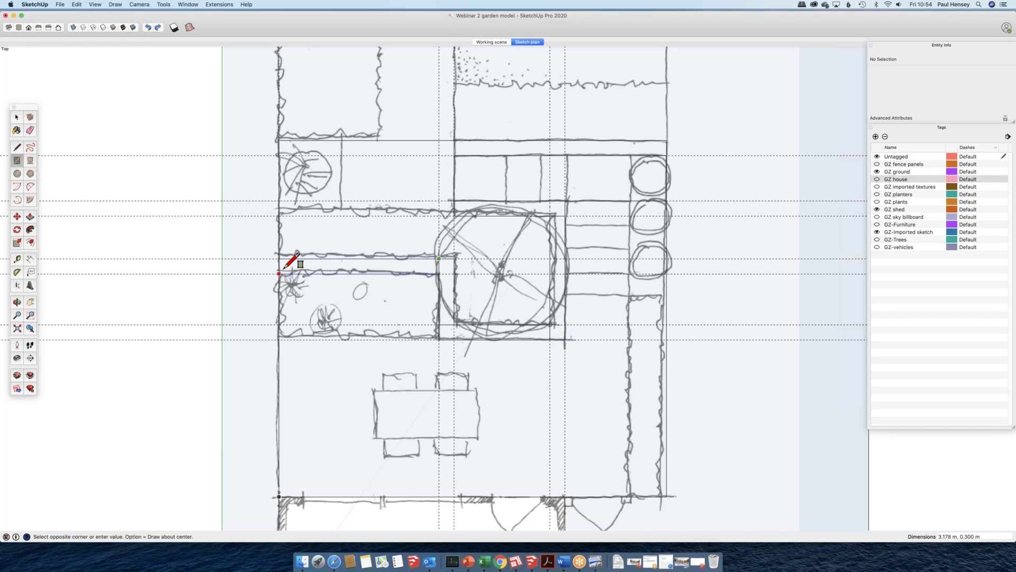
- Draw a line about 6.74 m long from the upper border strip's inner corner straight up to the ground's far edge
key("l")
scroll(430, 193, "down", 3)
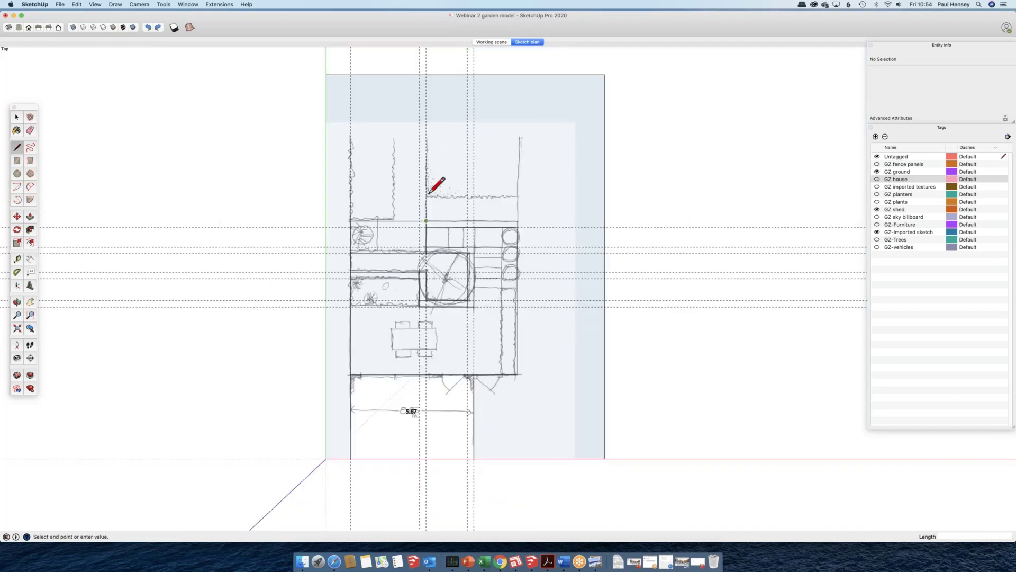
left_click(427, 75)
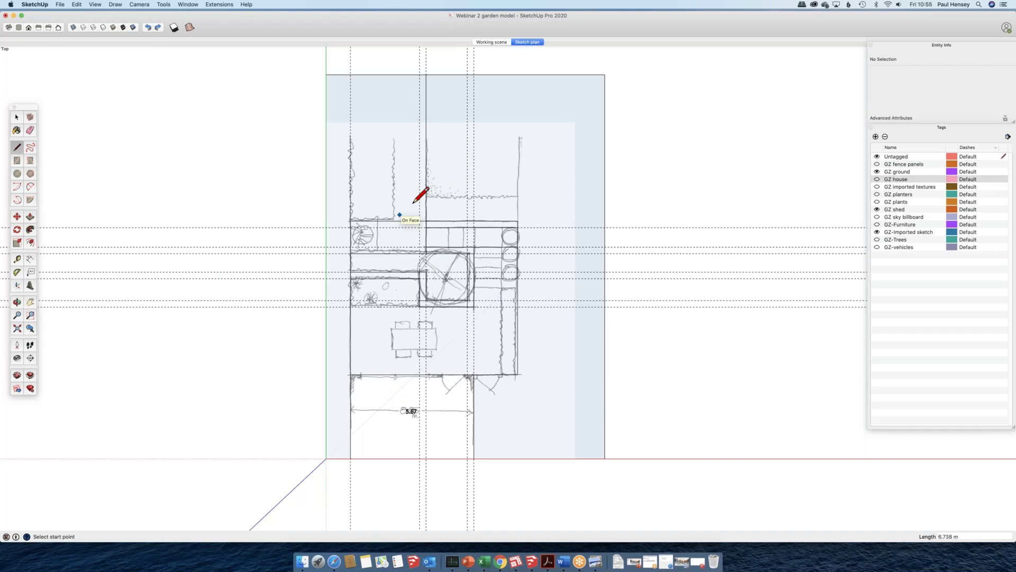
- Offset a guide from that line to the path's other side and trace it with a parallel line about 6.74 m long
key("t")
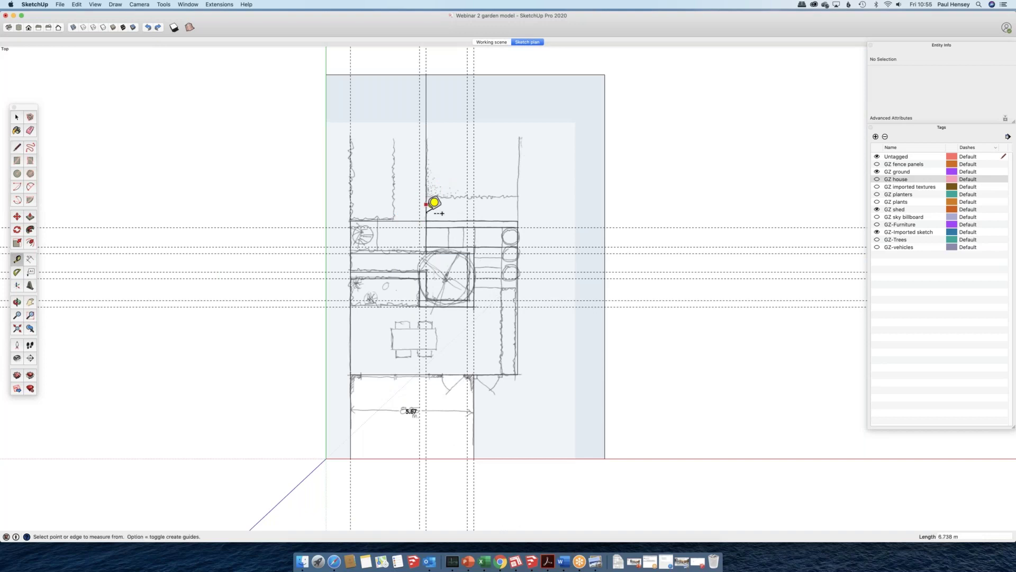
left_click(426, 204)
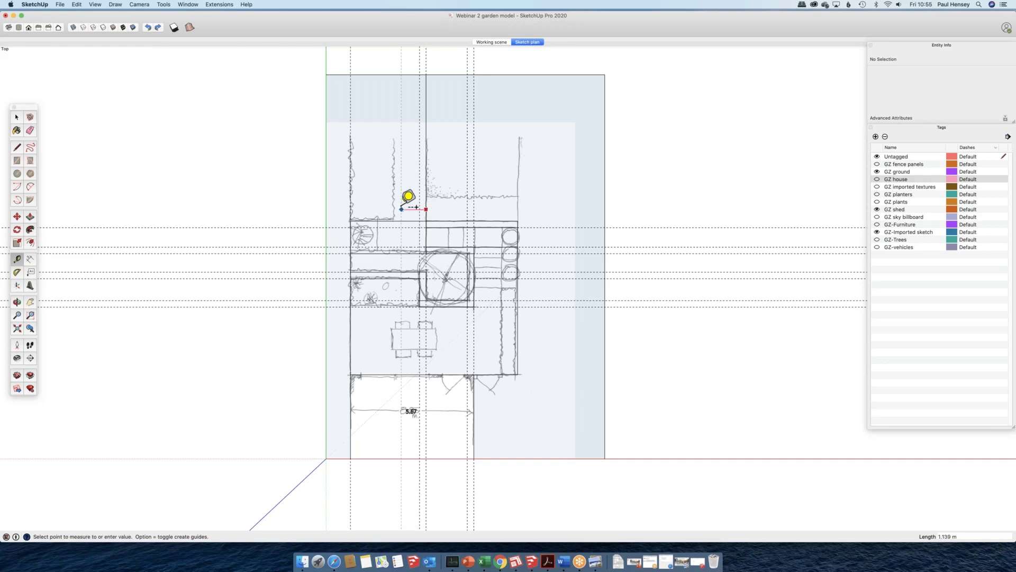
left_click(401, 209)
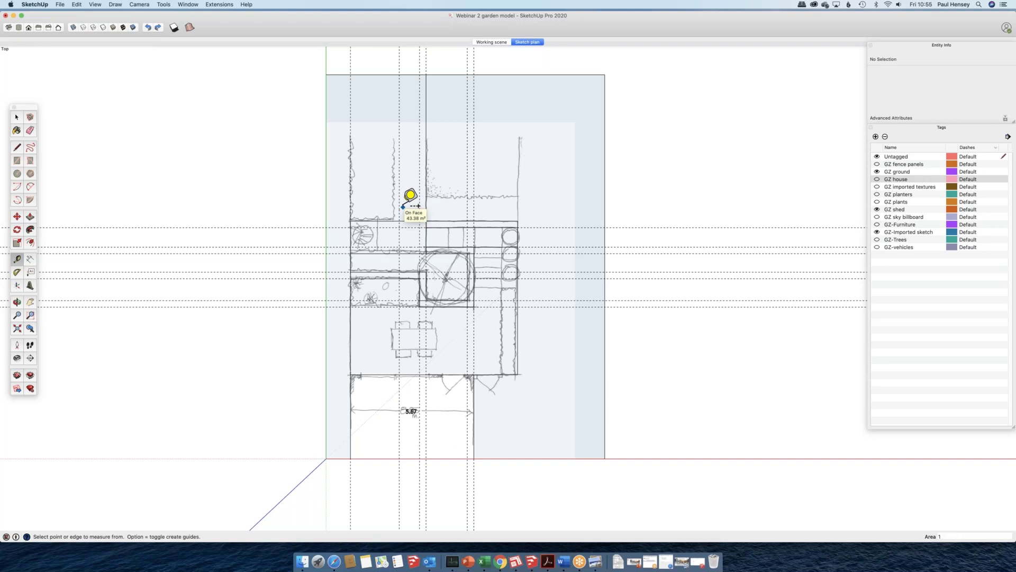
key("l")
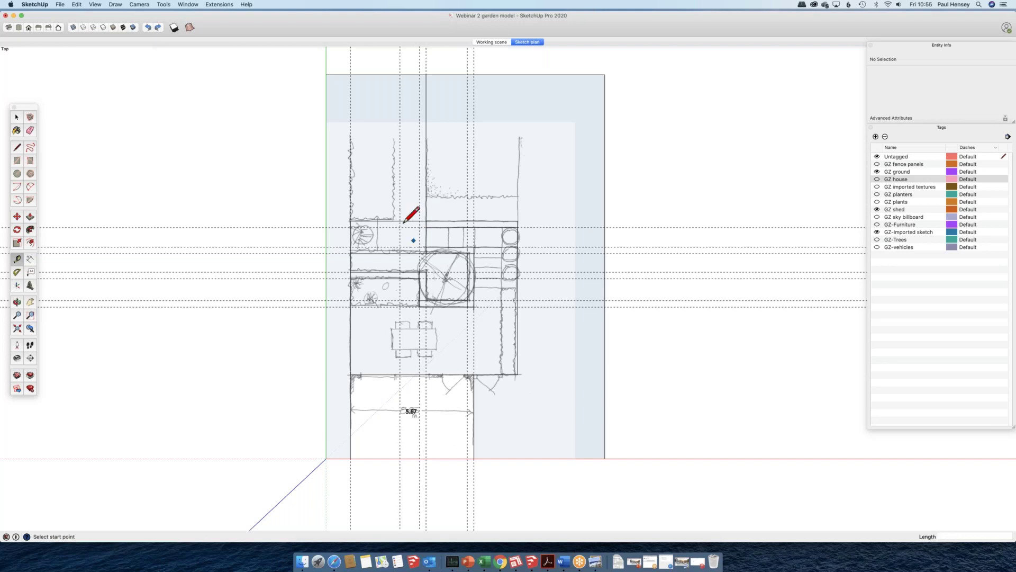
left_click(403, 222)
left_click(400, 74)
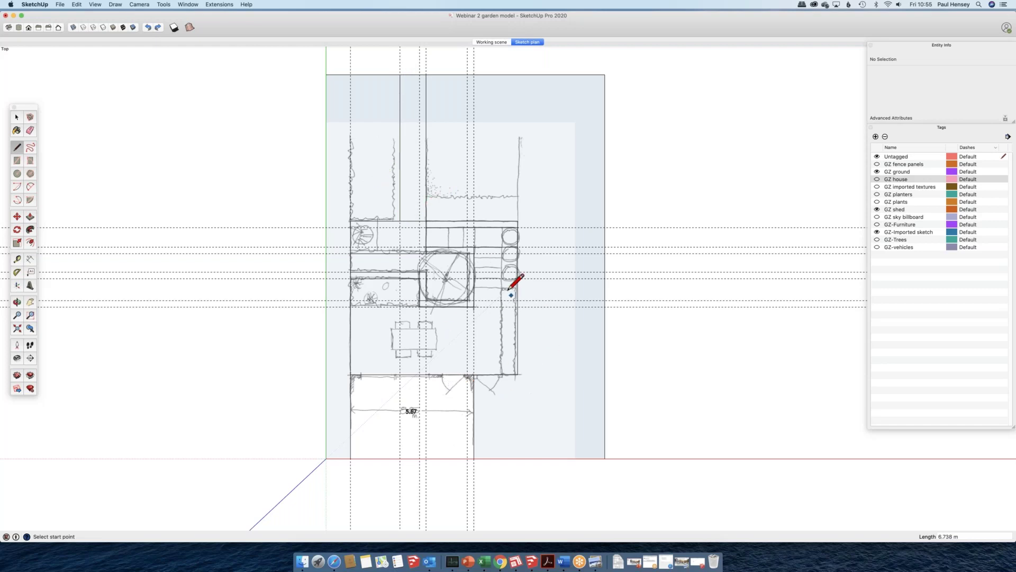
- Place a guide 0.9 m outside the house's side-wall guide and draw a line along it from the upper border strip to the house line
scroll(509, 289, "up", 2)
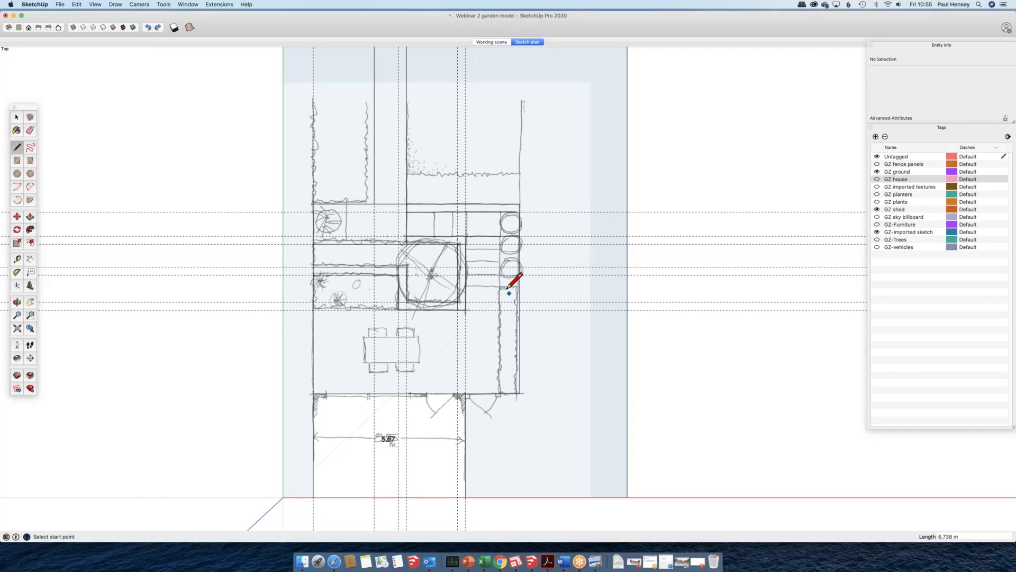
scroll(507, 290, "up", 2)
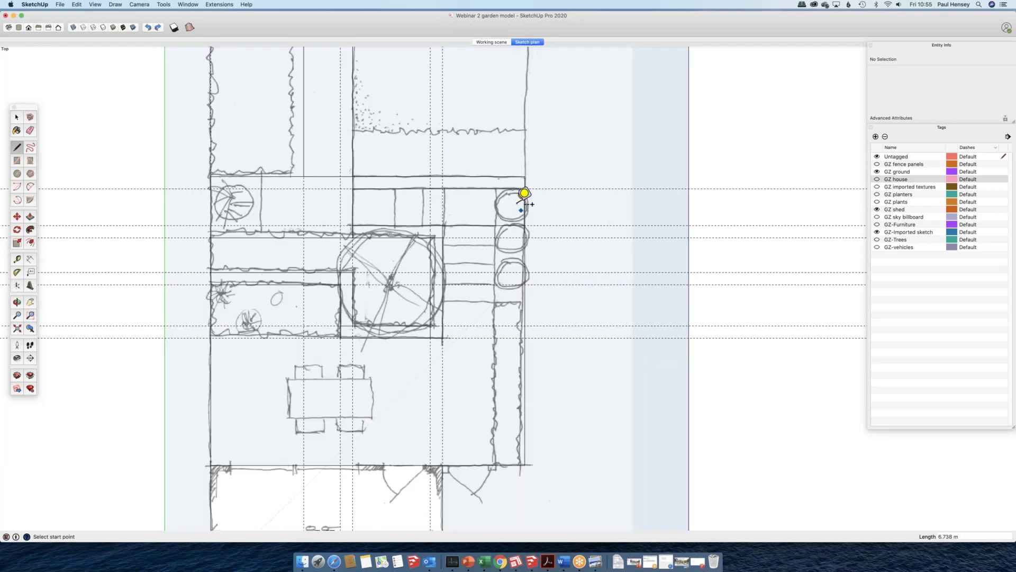
left_click(442, 156)
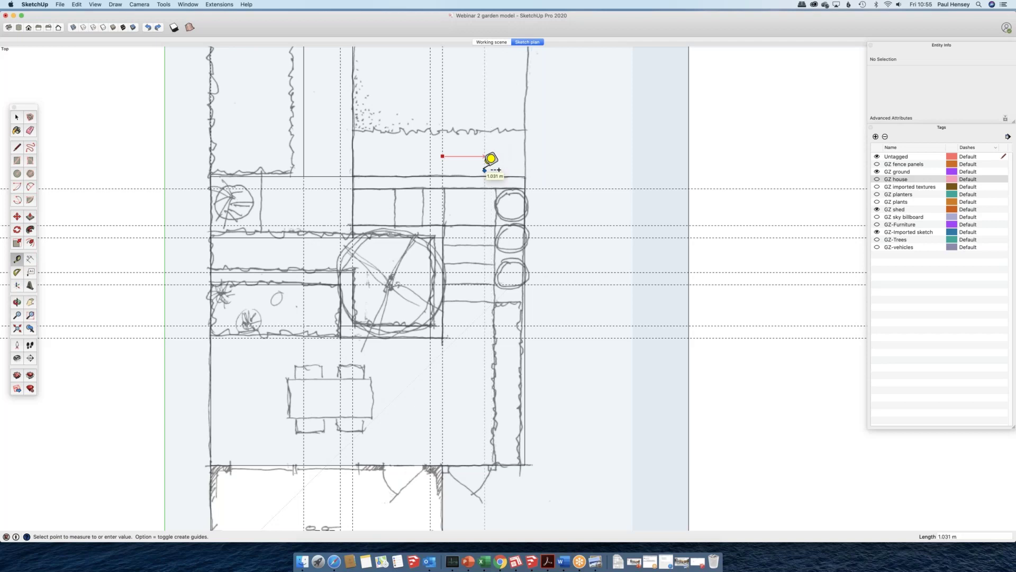
left_click(484, 170)
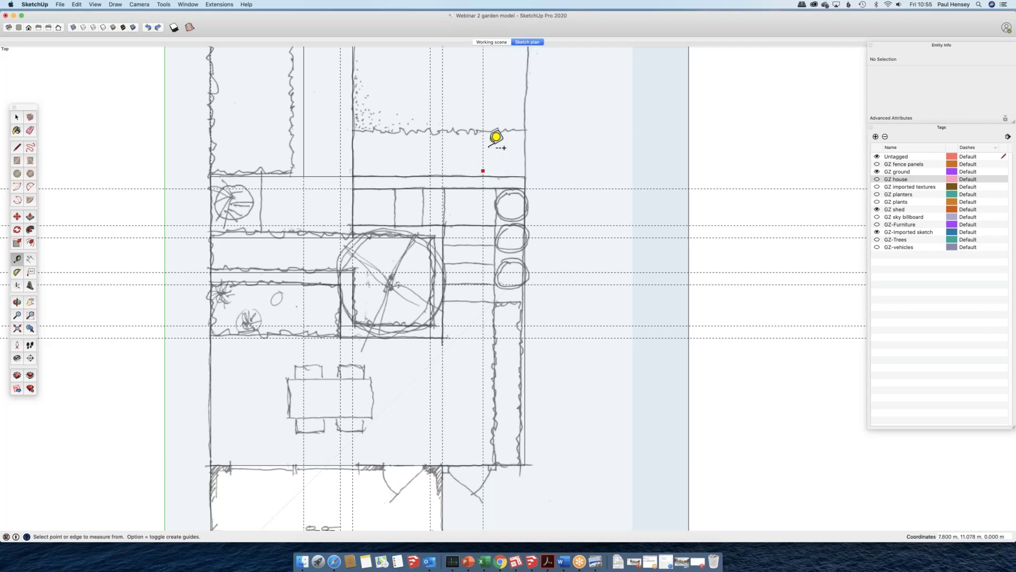
type(".9")
key("Return")
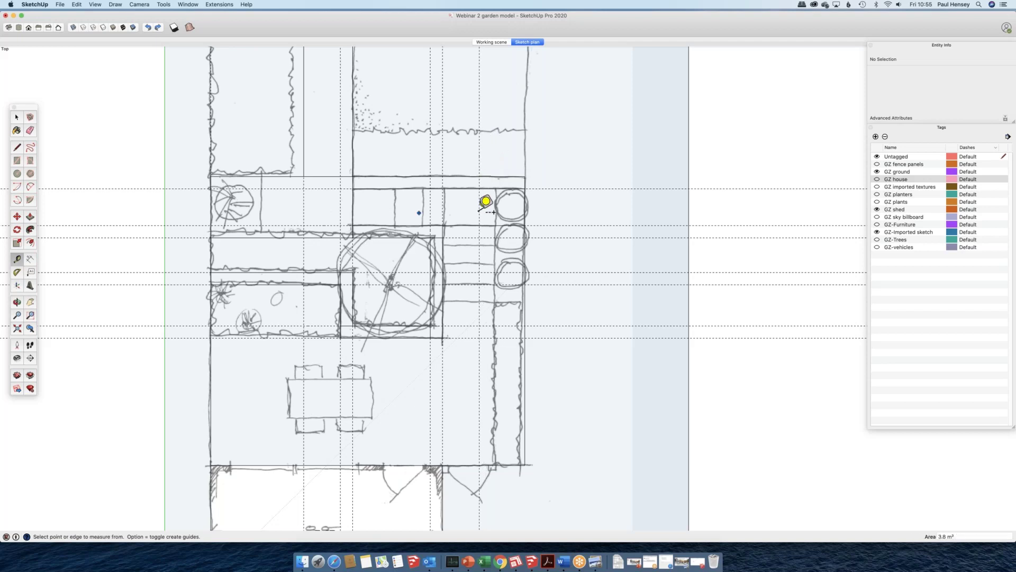
key("l")
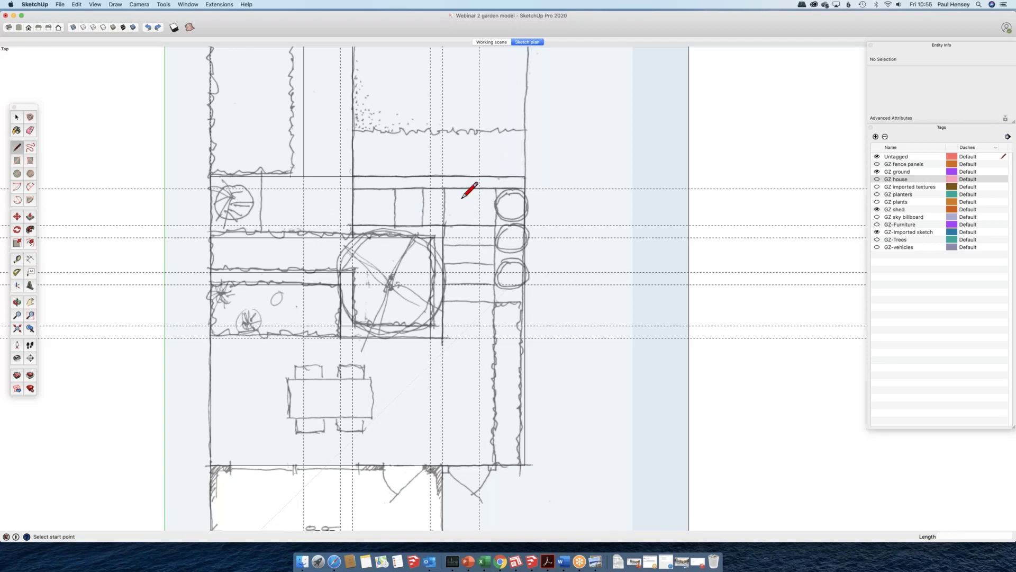
left_click(479, 188)
left_click(480, 461)
- Erase all the horizontal and vertical construction guides crossing the garden plan
key("space")
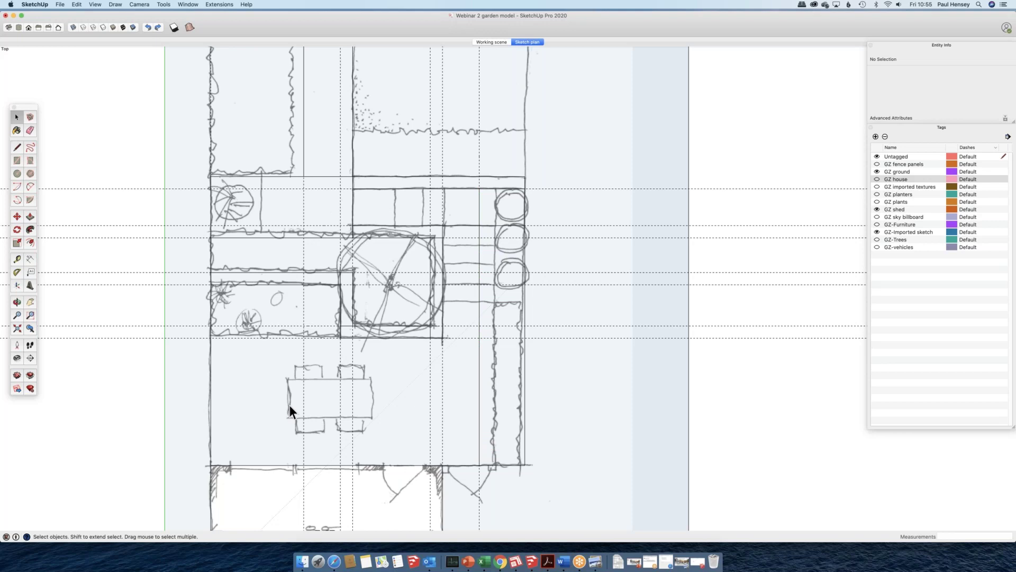
key("e")
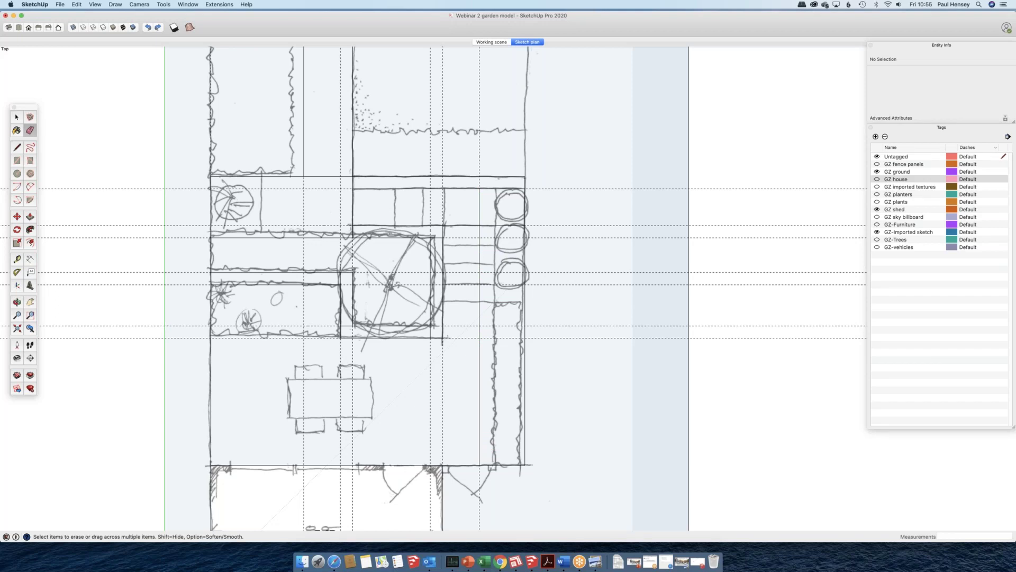
left_click_drag(110, 182, 104, 209)
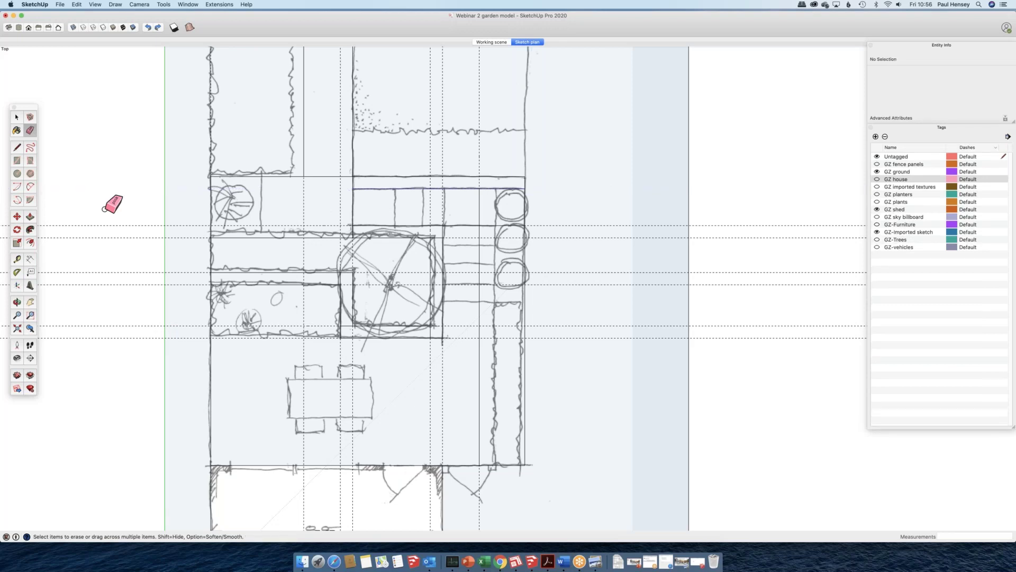
left_click_drag(104, 209, 102, 341)
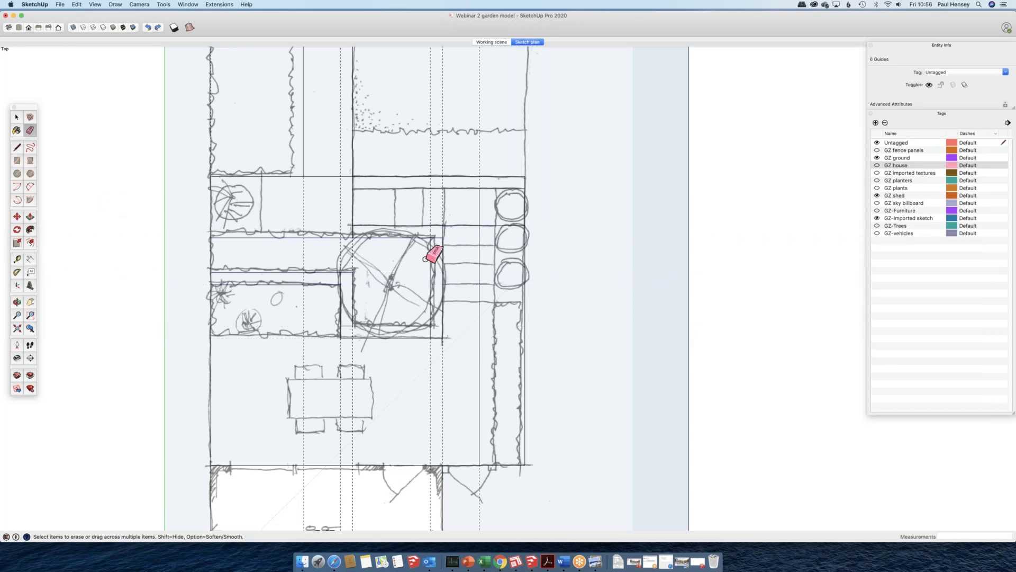
scroll(425, 259, "down", 5)
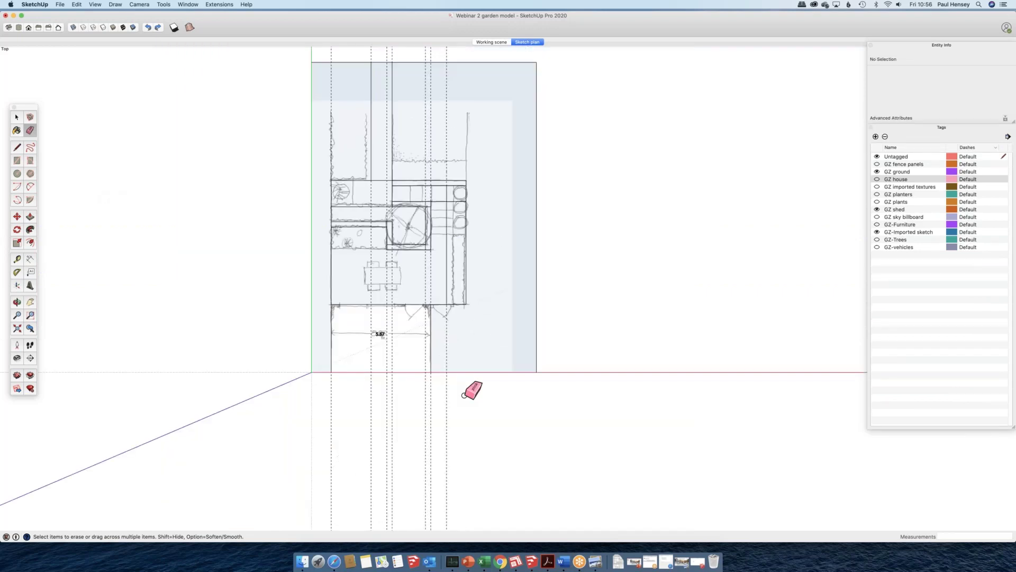
left_click_drag(464, 395, 326, 418)
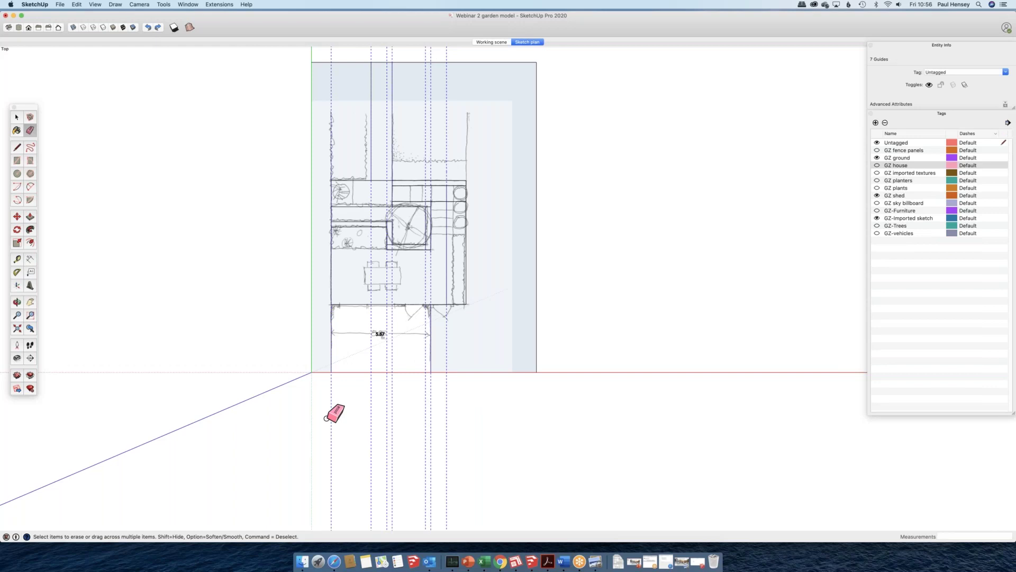
left_click_drag(326, 418, 326, 418)
- Examine the traced garden plan on the ground and the separate shed up close and from several angles
scroll(315, 86, "up", 1)
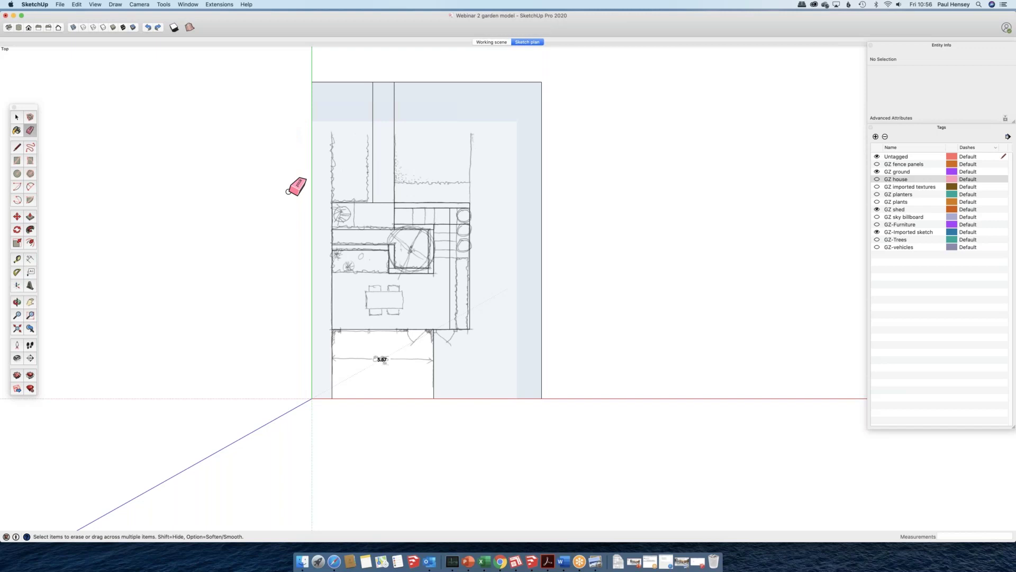
scroll(289, 191, "up", 1)
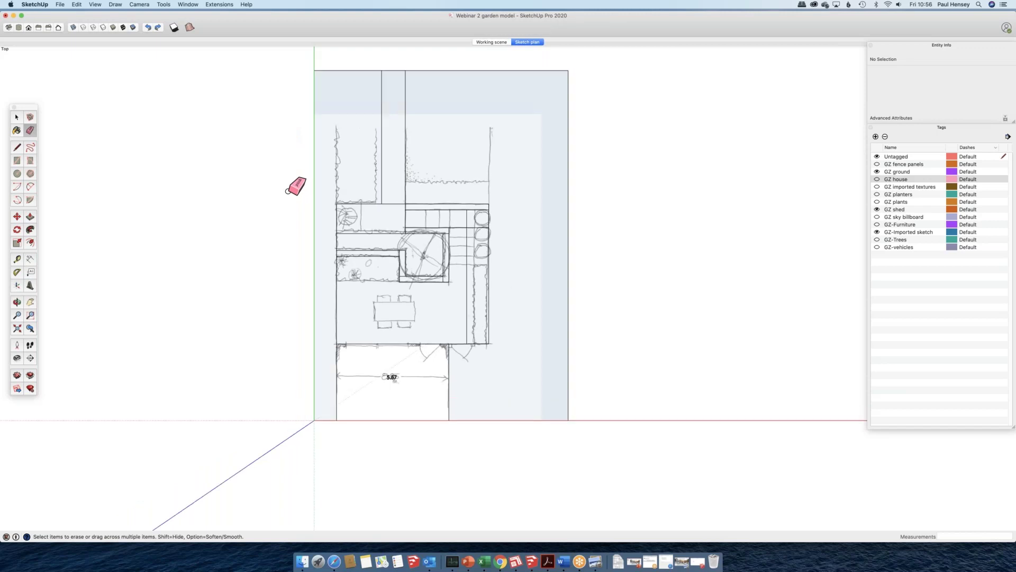
scroll(289, 191, "up", 2)
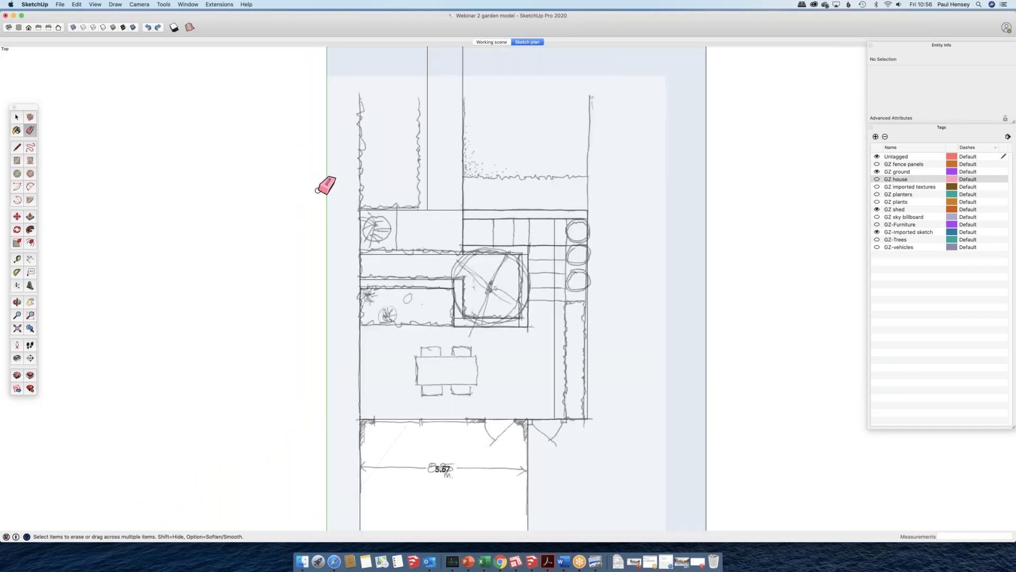
scroll(318, 190, "up", 1)
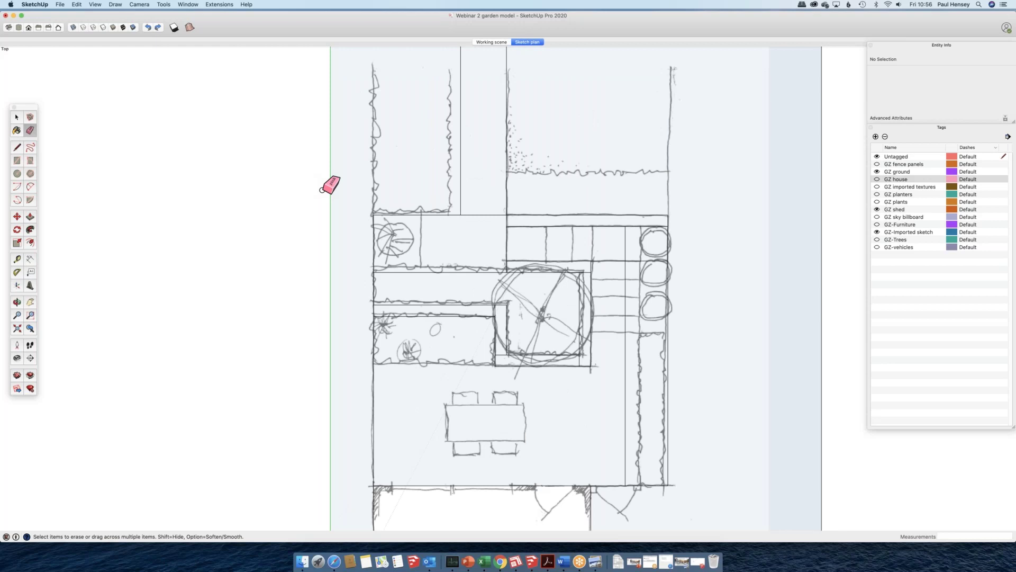
scroll(323, 189, "down", 3)
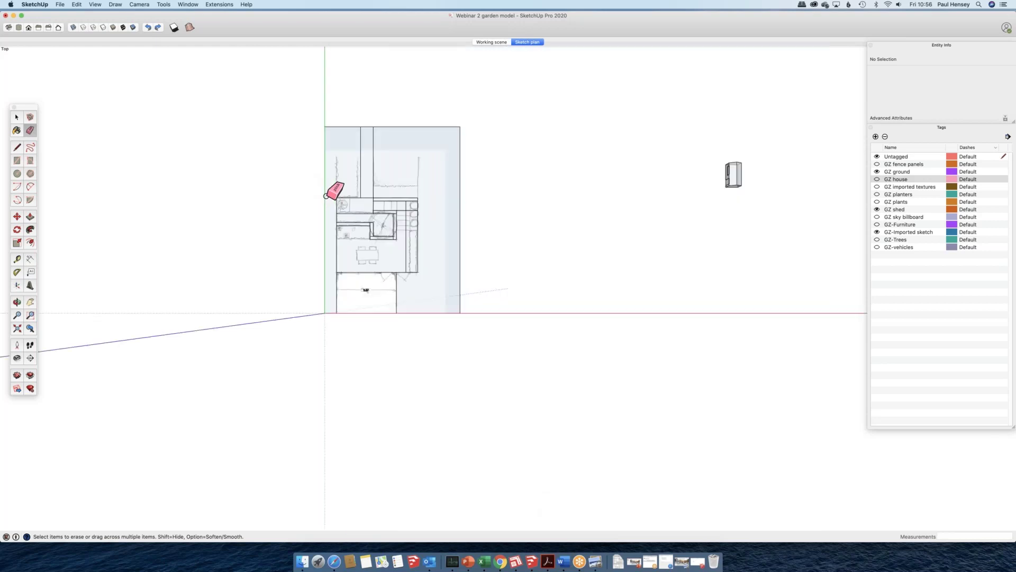
scroll(343, 218, "down", 1)
mouse_move(350, 213)
middle_mouse_down()
mouse_move(349, 226)
mouse_move(501, 136)
mouse_move(443, 36)
mouse_move(401, 49)
mouse_move(366, 80)
middle_mouse_up()
key("e")
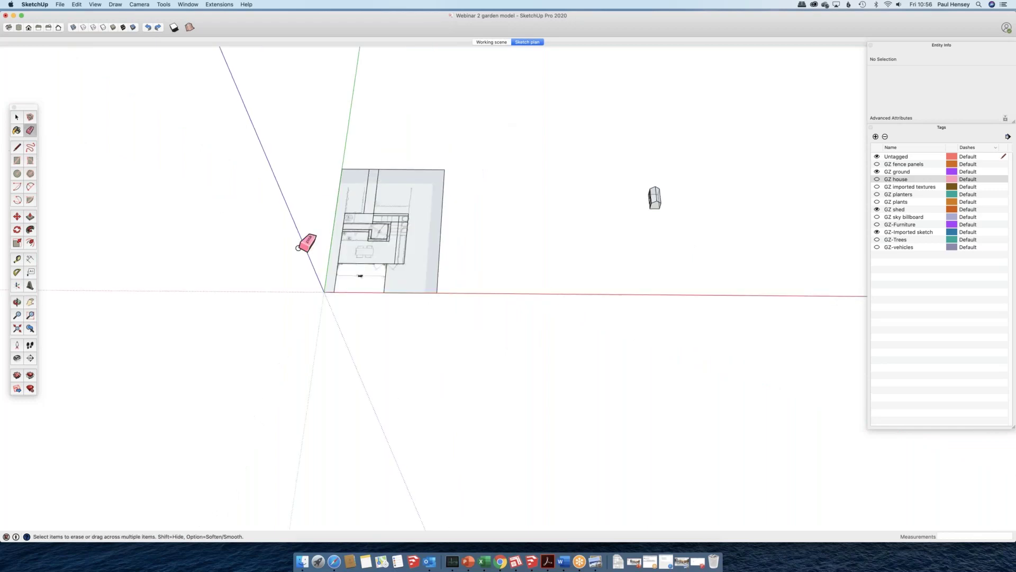
scroll(299, 246, "up", 5)
mouse_move(299, 246)
middle_mouse_down()
mouse_move(291, 166)
mouse_move(460, 182)
mouse_move(532, 153)
middle_mouse_up()
scroll(453, 187, "down", 4)
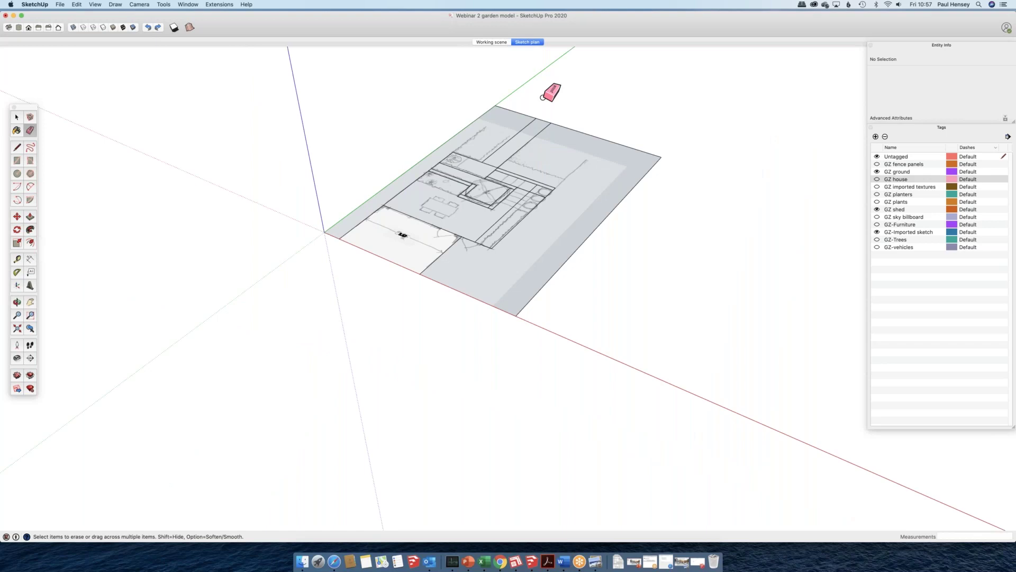
scroll(542, 97, "up", 2)
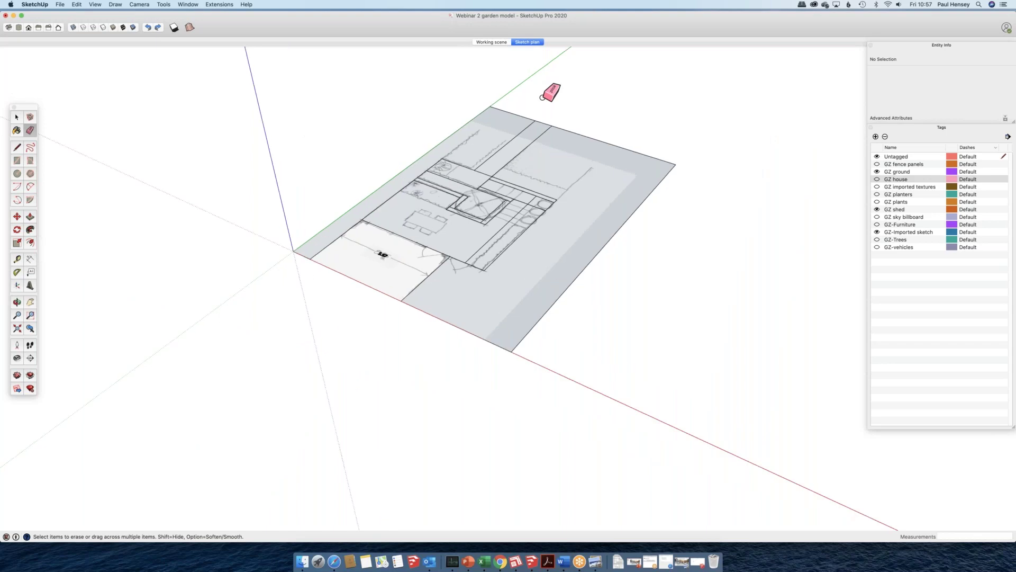
scroll(542, 97, "up", 4)
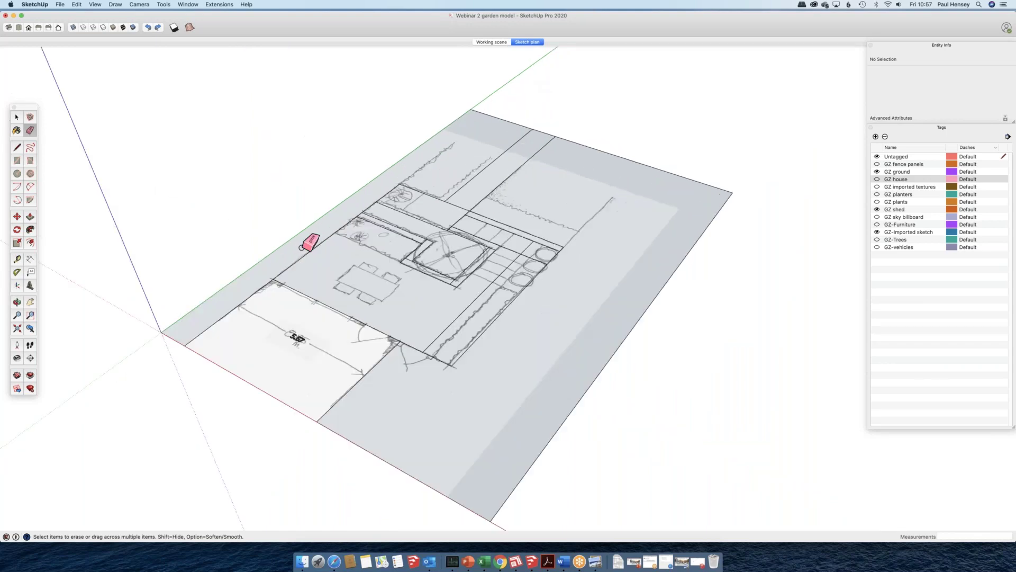
middle_click_drag(302, 247, 466, 345)
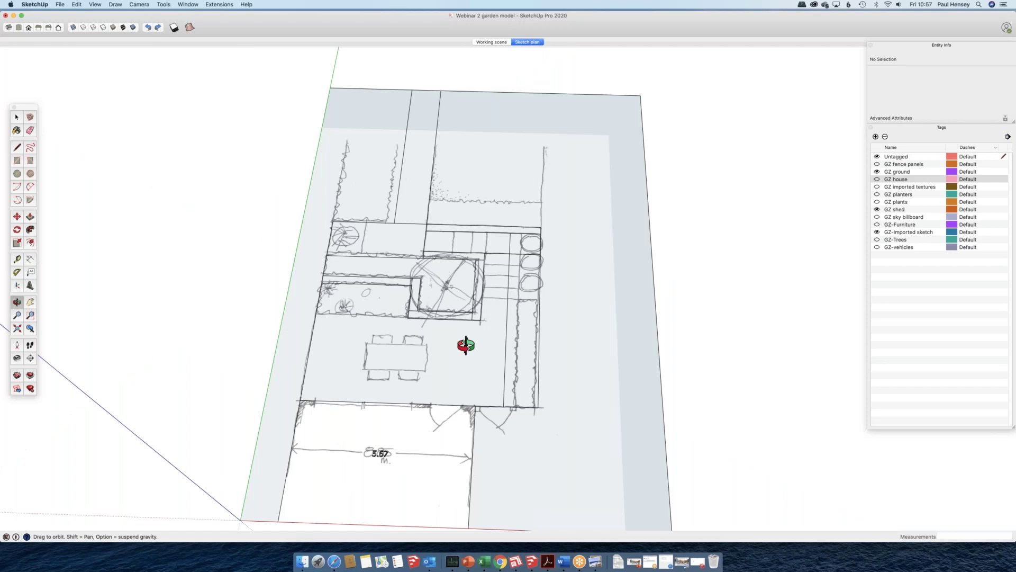
scroll(372, 267, "down", 5)
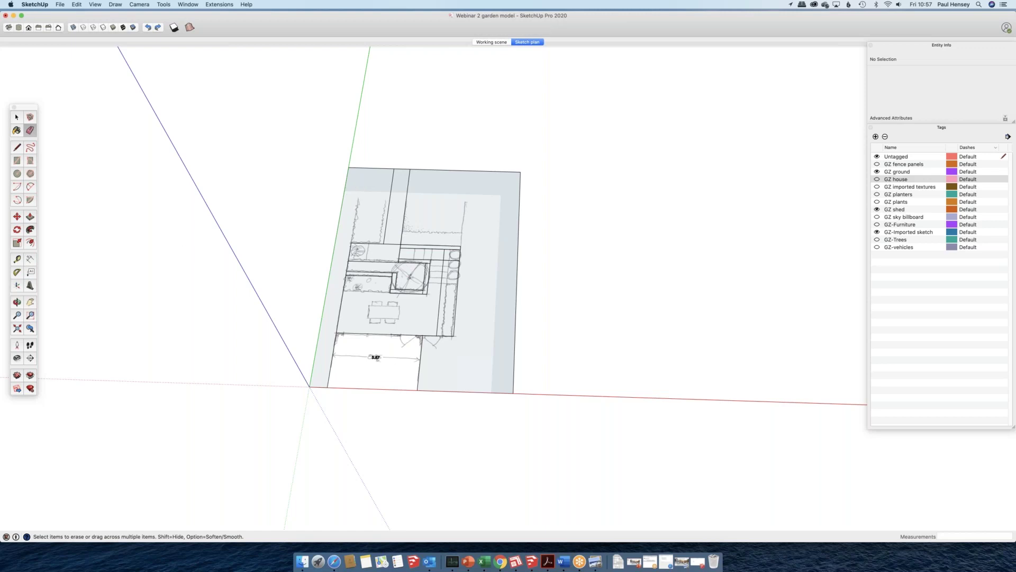
middle_click_drag(832, 223, 789, 174)
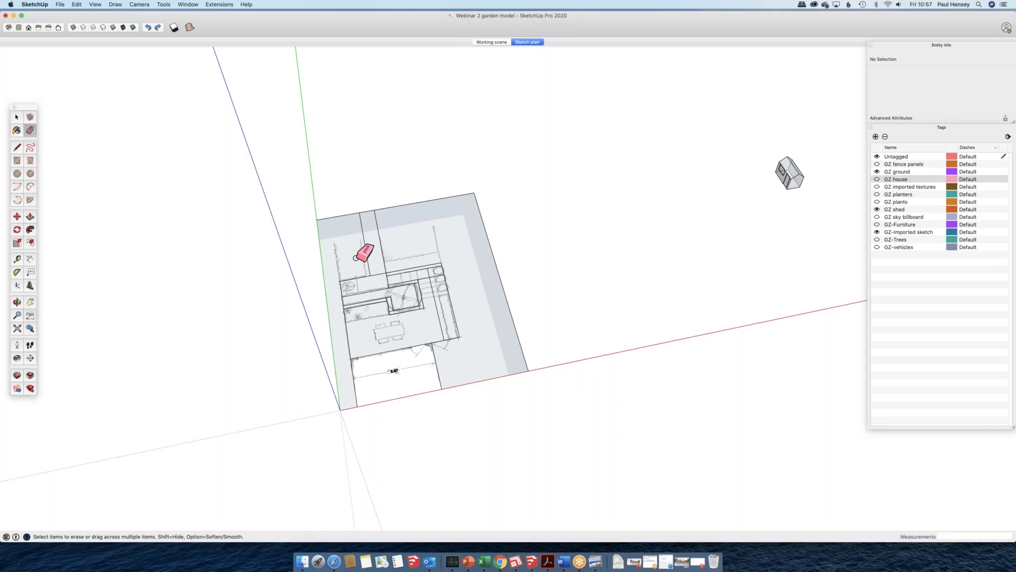
middle_click_drag(356, 258, 479, 143)
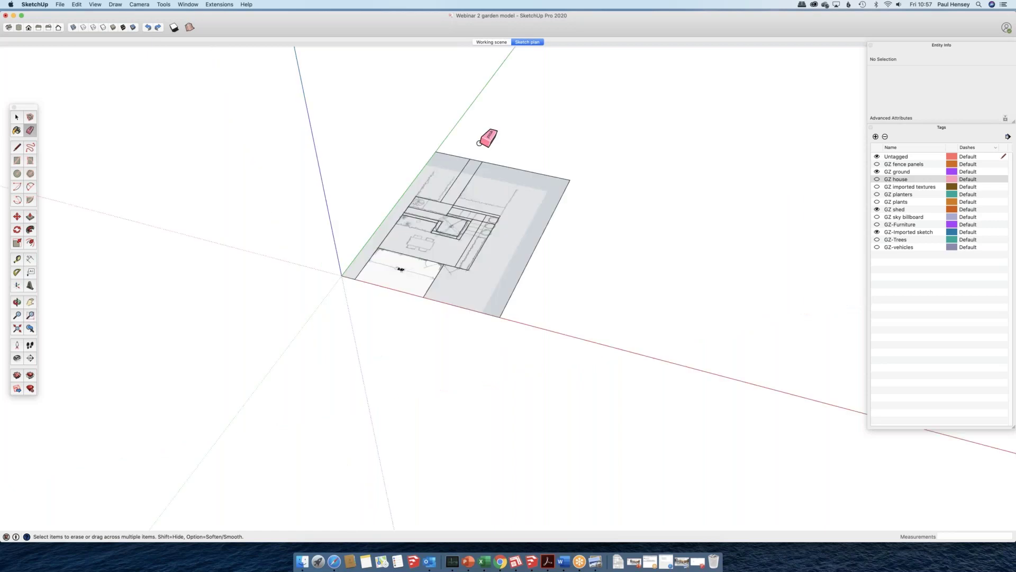
scroll(415, 258, "up", 3)
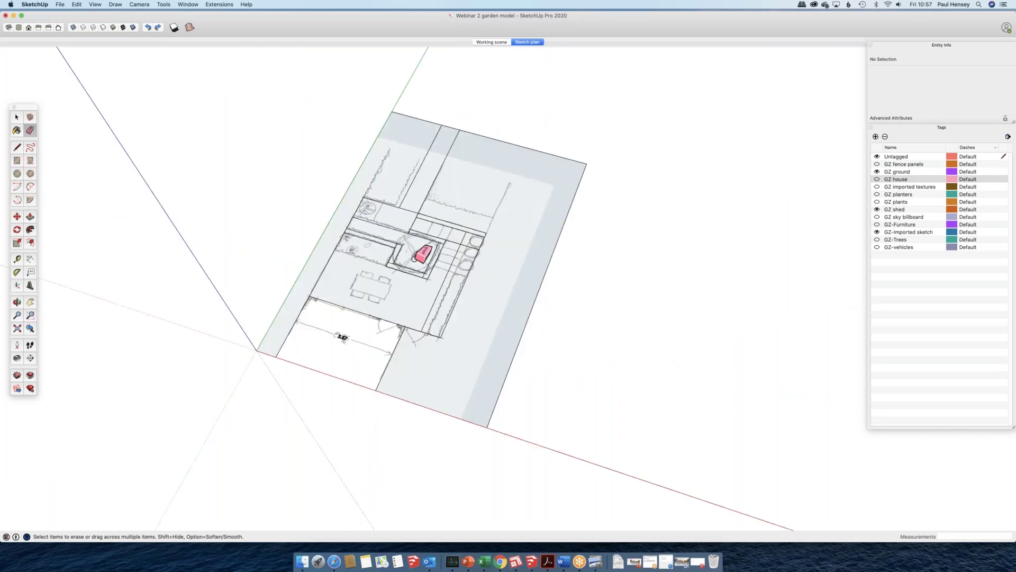
key("space")
middle_click_drag(415, 258, 391, 265)
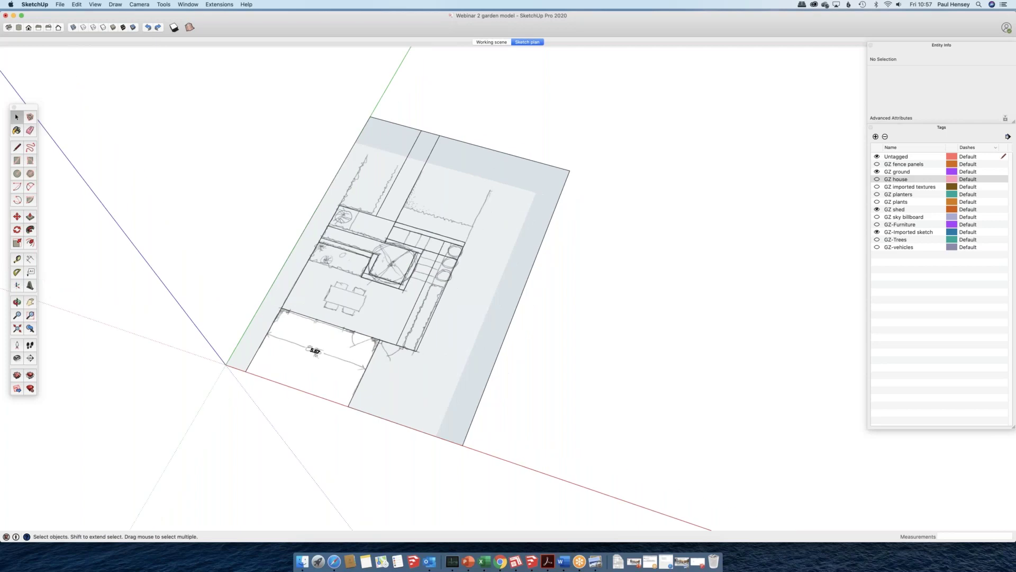
- Return to the top view, hide the GZ-Imported sketch tag and orbit around the remaining traced linework
key("super+2")
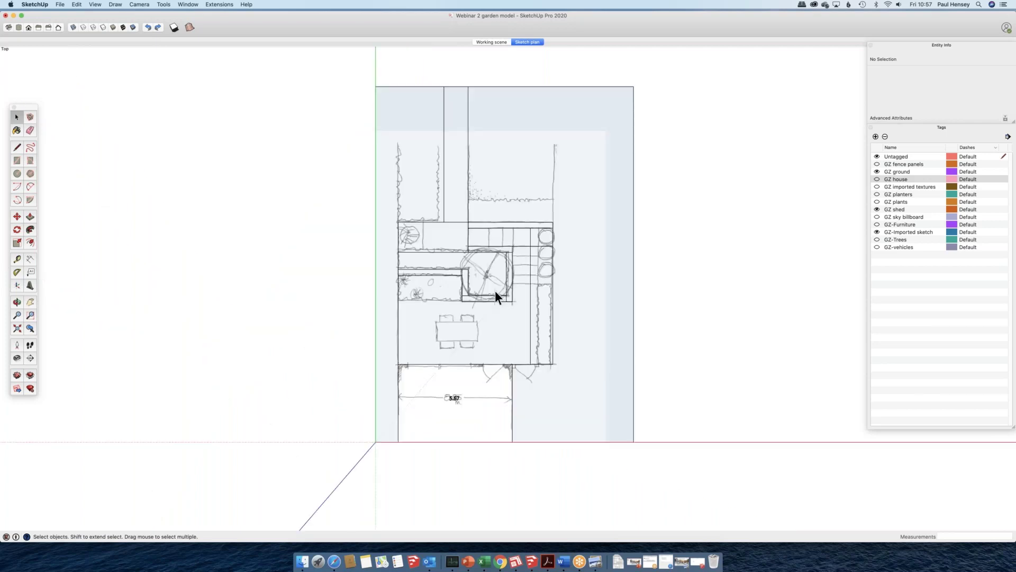
scroll(494, 291, "up", 3)
middle_click_drag(494, 291, 394, 291)
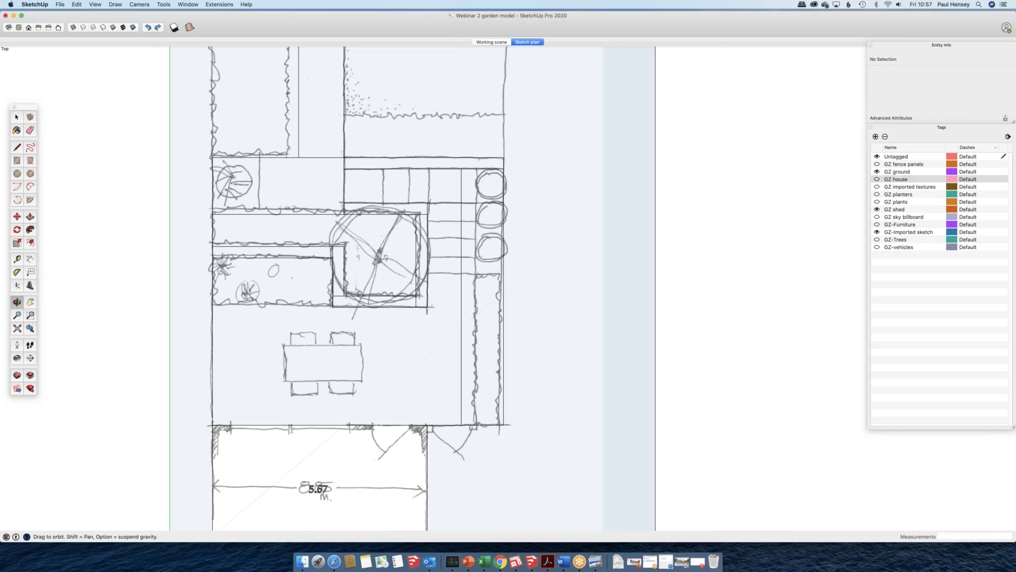
middle_click_drag(393, 290, 395, 327)
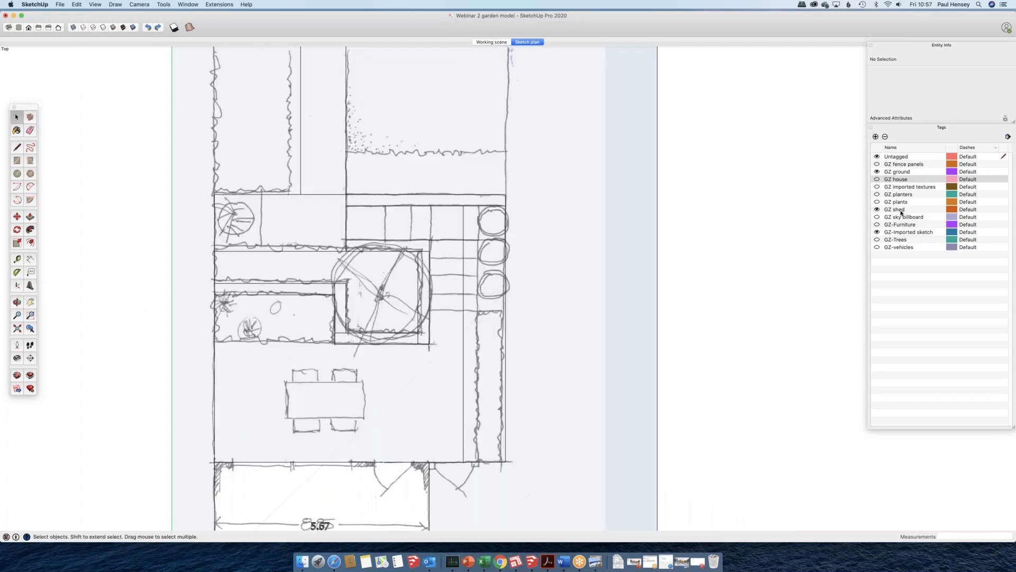
left_click(877, 232)
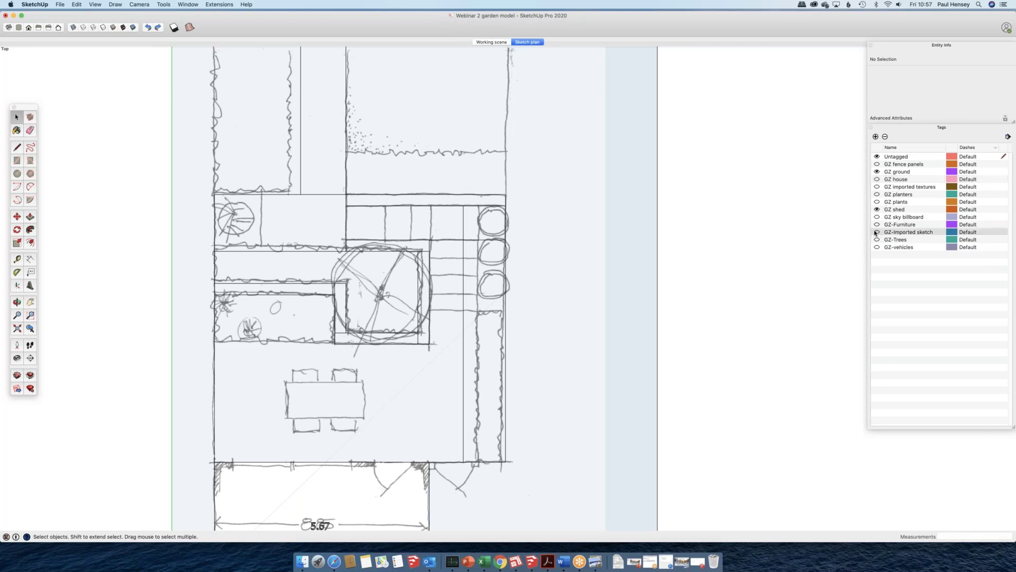
mouse_move(529, 238)
middle_mouse_down()
mouse_move(408, 248)
mouse_move(363, 148)
middle_mouse_up()
scroll(363, 148, "down", 3)
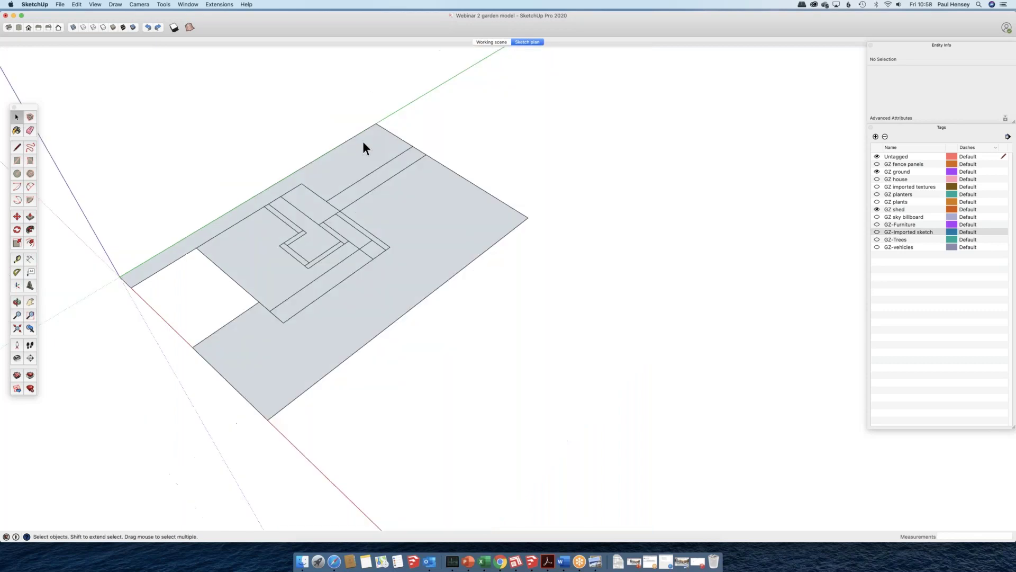
- Draw a line from the outer corner of the square bed's border straight to the inner edge of the upper border strip
mouse_move(418, 267)
middle_mouse_down()
mouse_move(402, 307)
mouse_move(336, 283)
mouse_move(514, 265)
mouse_move(381, 219)
mouse_move(338, 222)
middle_mouse_up()
scroll(336, 282, "up", 4)
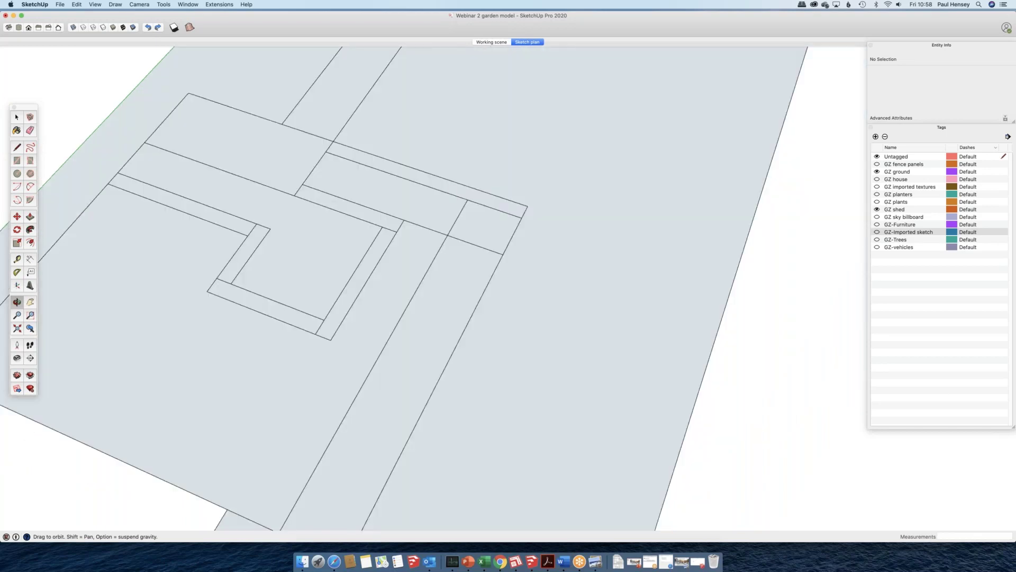
middle_click_drag(339, 223, 569, 276)
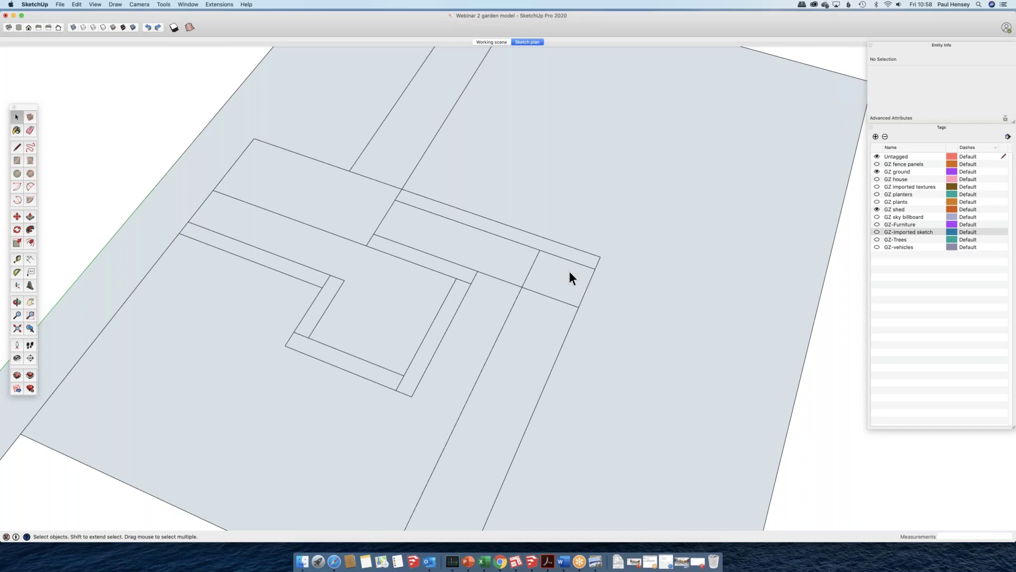
scroll(456, 285, "up", 2)
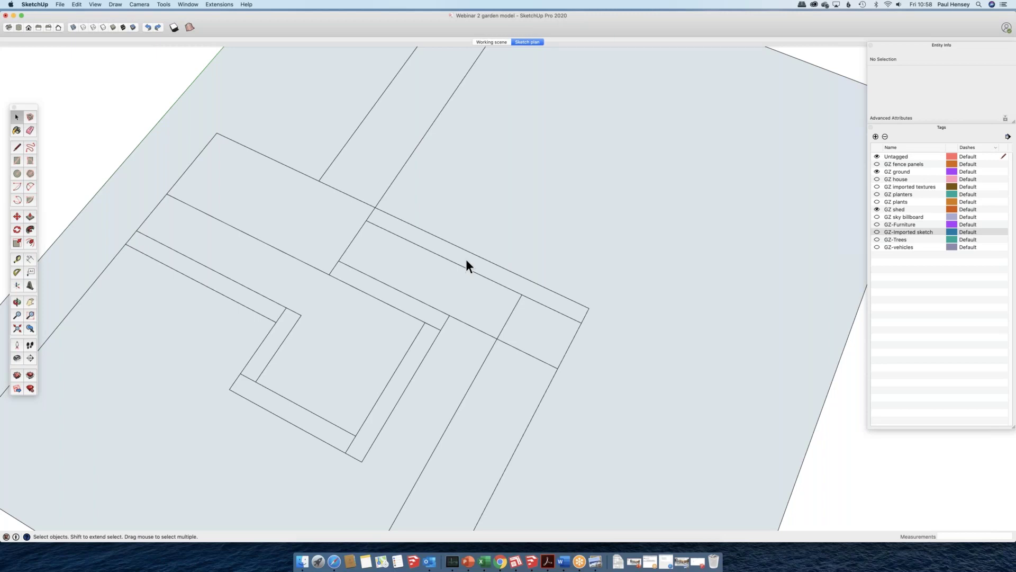
scroll(467, 260, "down", 2)
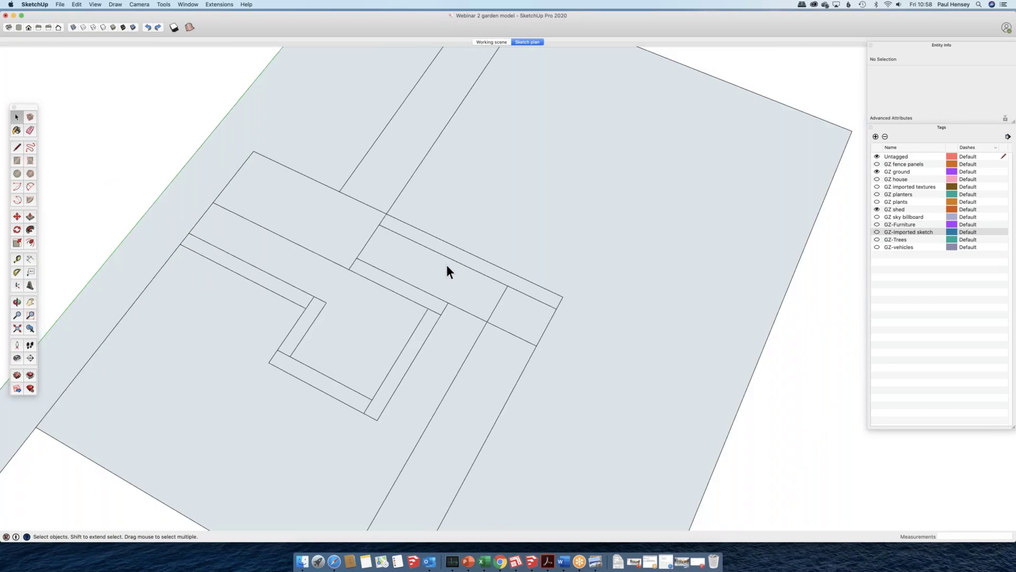
middle_click_drag(446, 264, 427, 191)
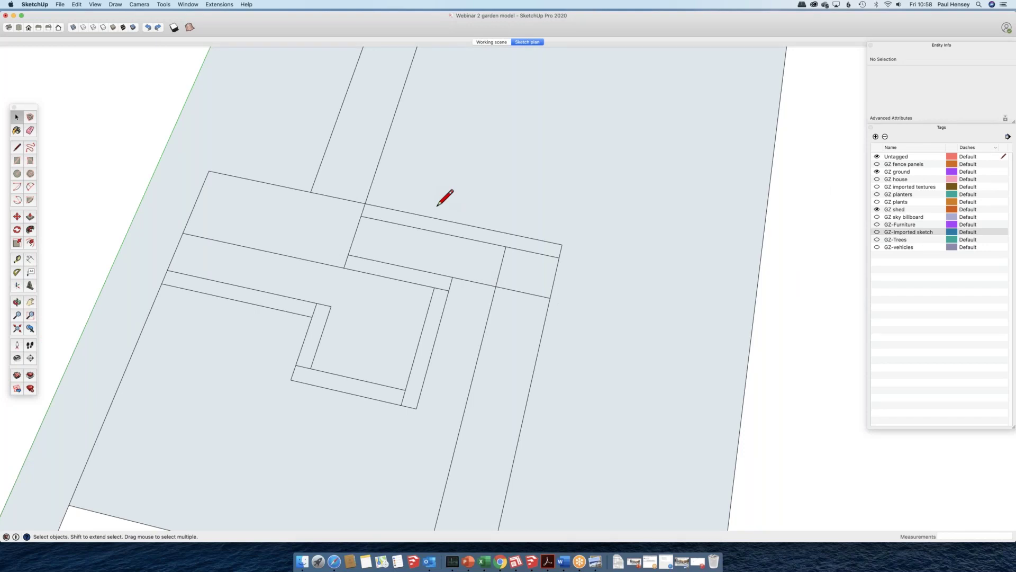
key("l")
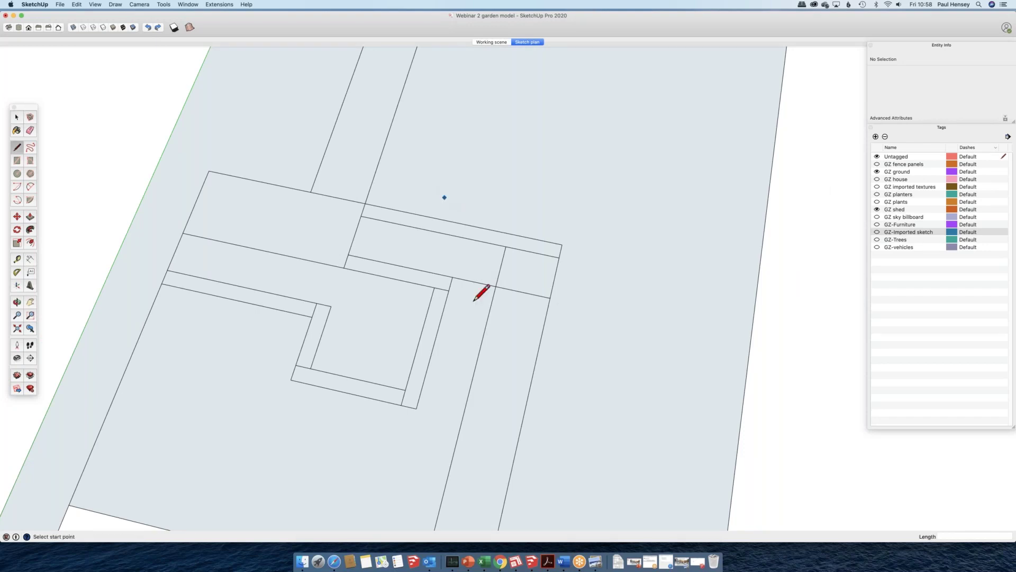
left_click(452, 277)
left_click(463, 238)
middle_click_drag(499, 234, 541, 224, "shift")
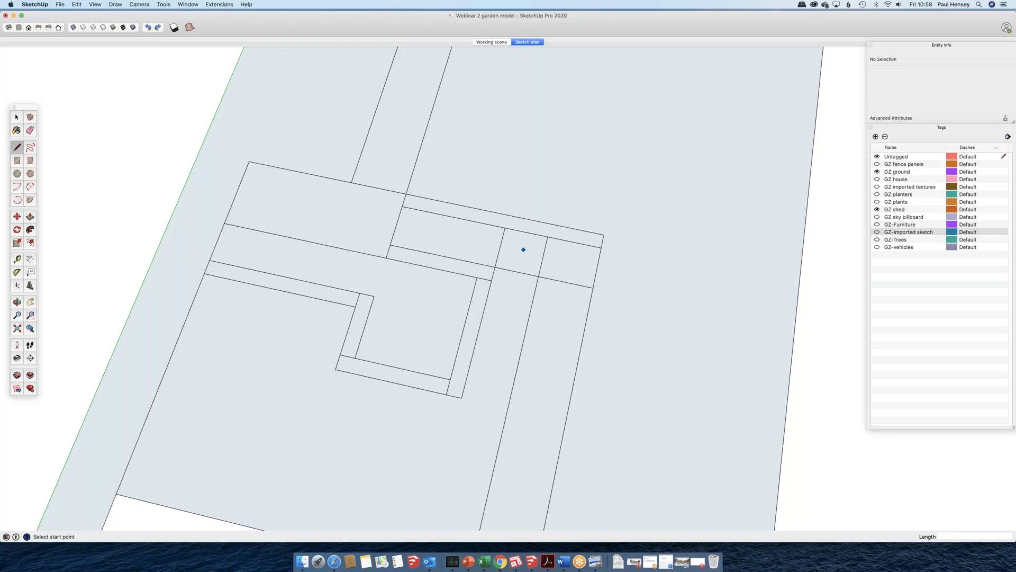
key("space")
scroll(500, 244, "up", 3)
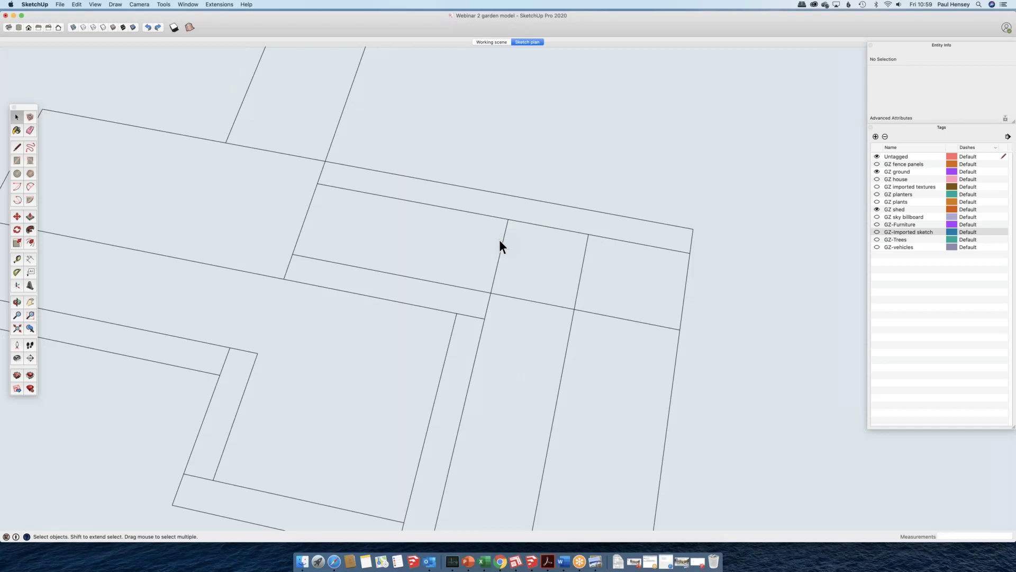
scroll(500, 240, "down", 1)
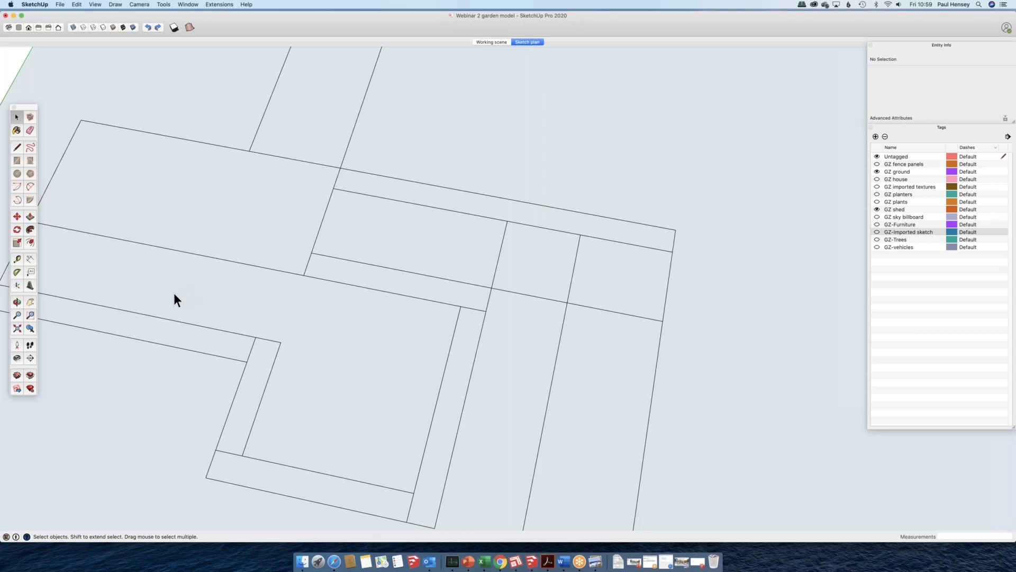
- Divide the upper bed's edge along the upper border strip into 3 equal segments
left_click(447, 212)
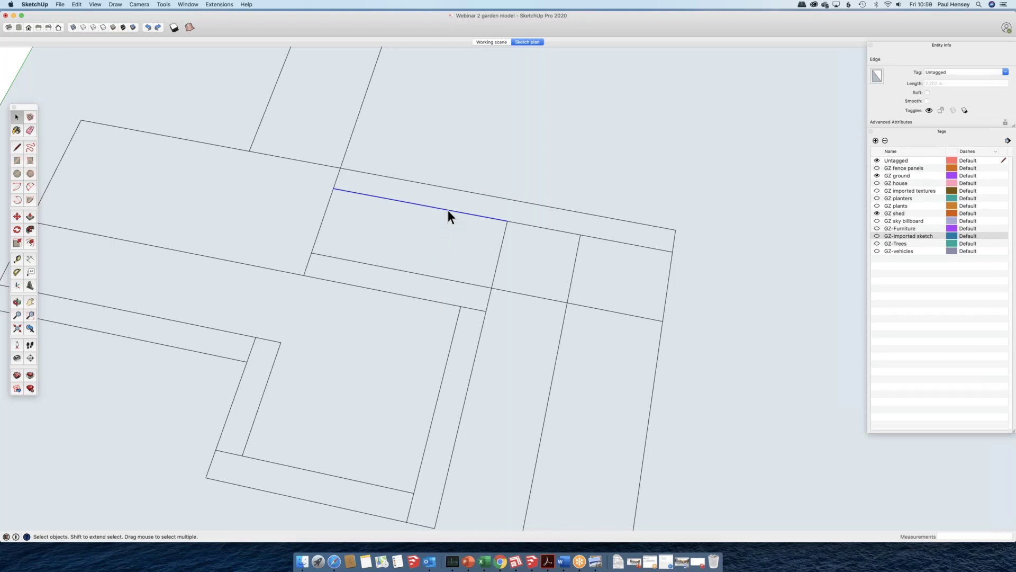
right_click(448, 210)
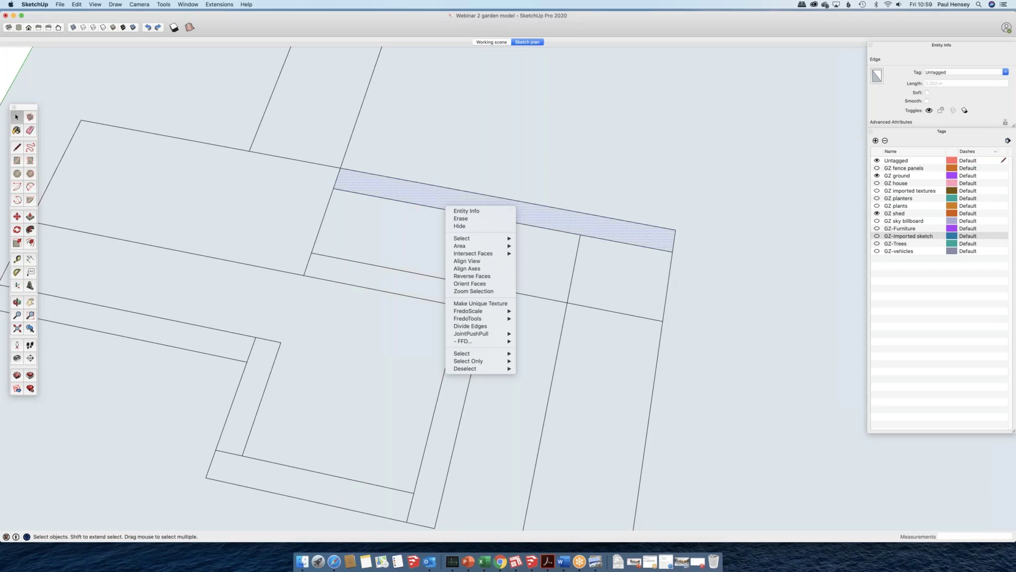
right_click(443, 208)
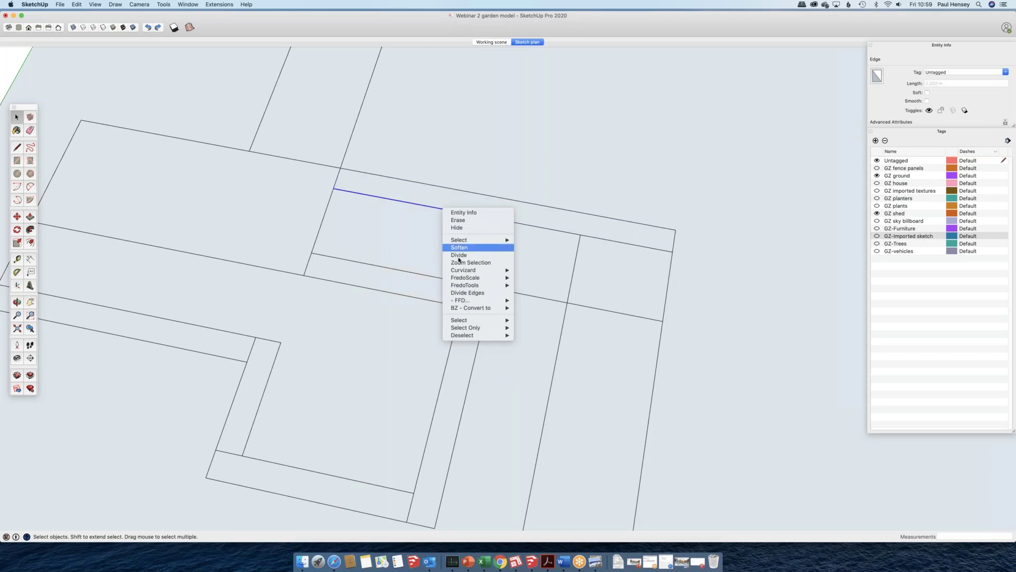
left_click(459, 255)
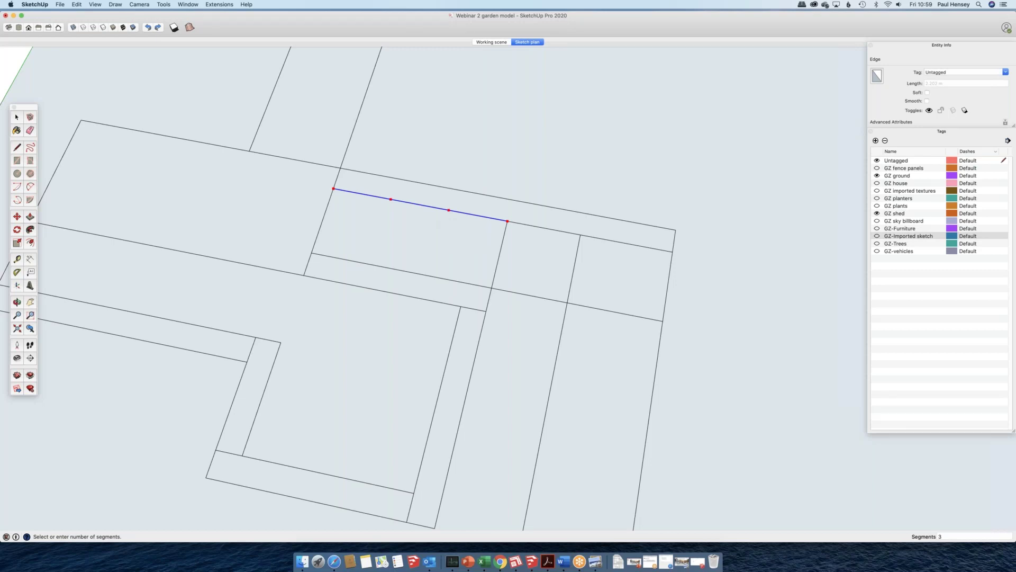
key("Return")
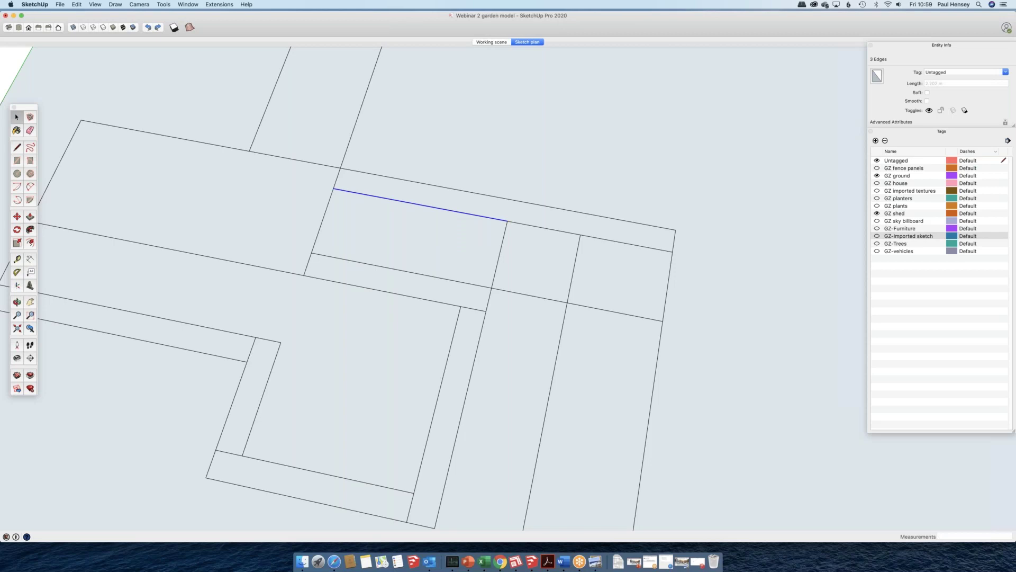
- Draw two parallel cross lines from the edge's division points to the bed's opposite edge, splitting it into three squares
key("l")
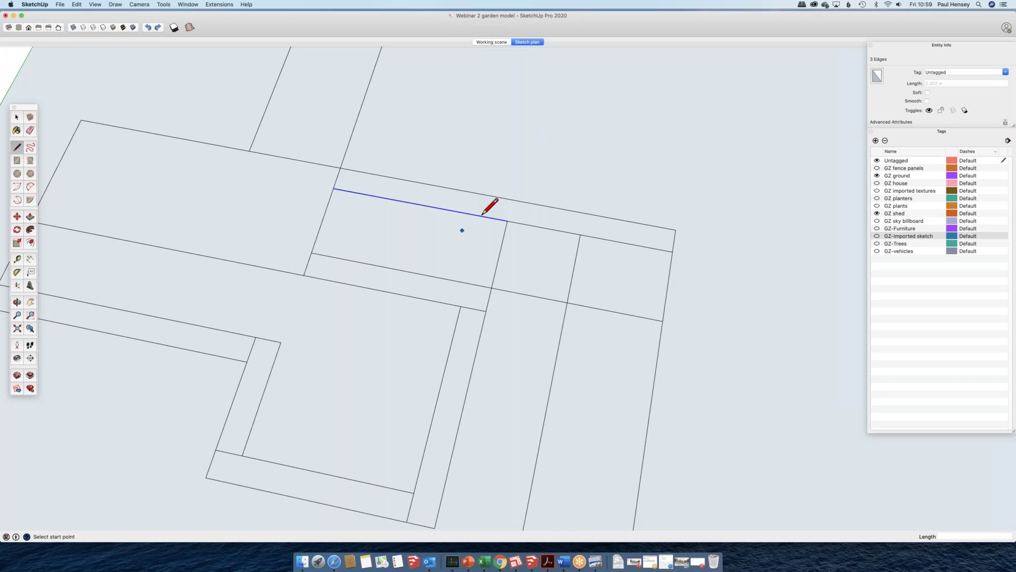
left_click(449, 210)
left_click(431, 275)
left_click(390, 199)
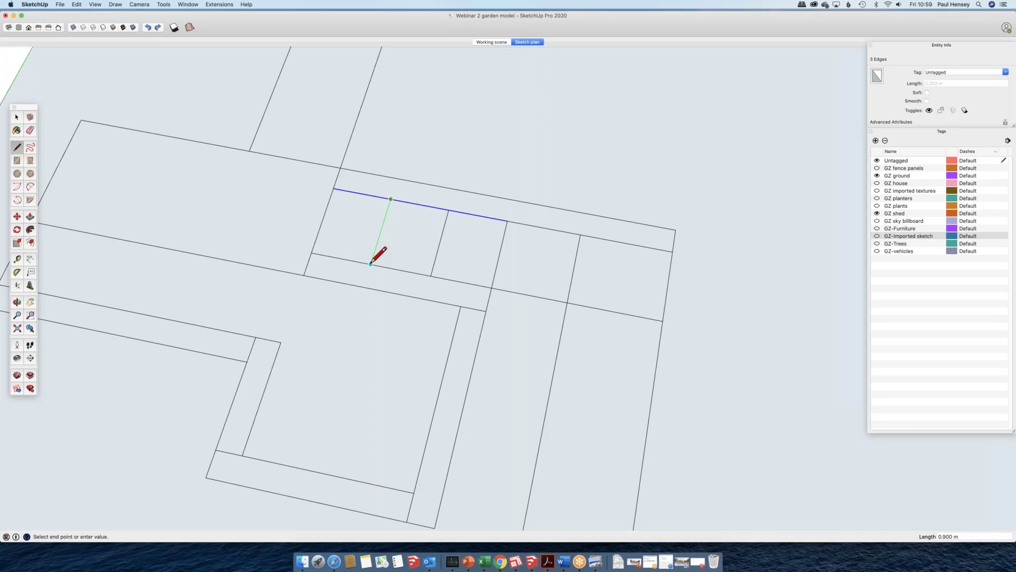
left_click(370, 263)
key("space")
scroll(397, 293, "down", 3)
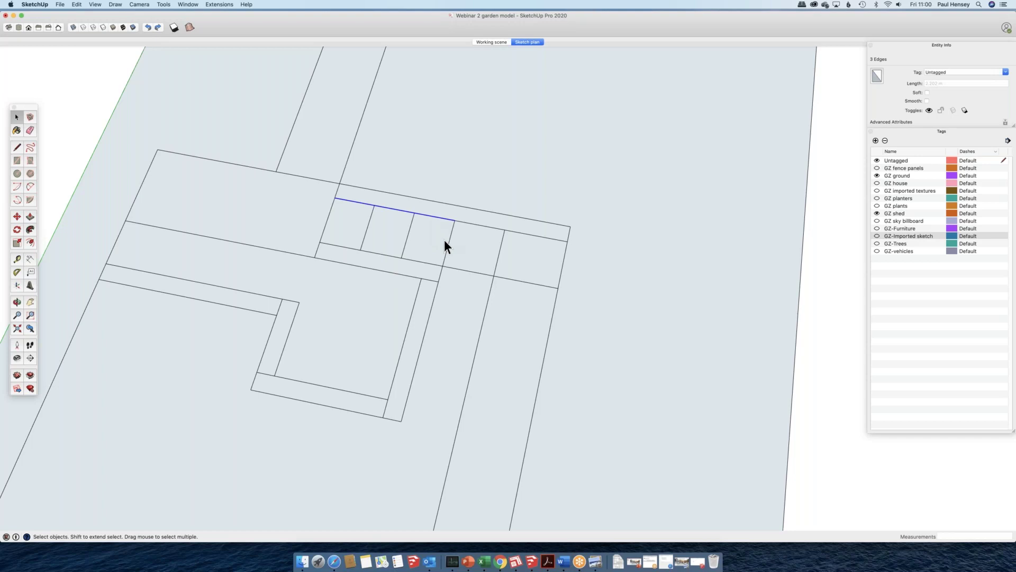
- Measure one square's width, draw a line across the side strip about 0.734 m below the corner square, and erase the guide
scroll(444, 239, "up", 1)
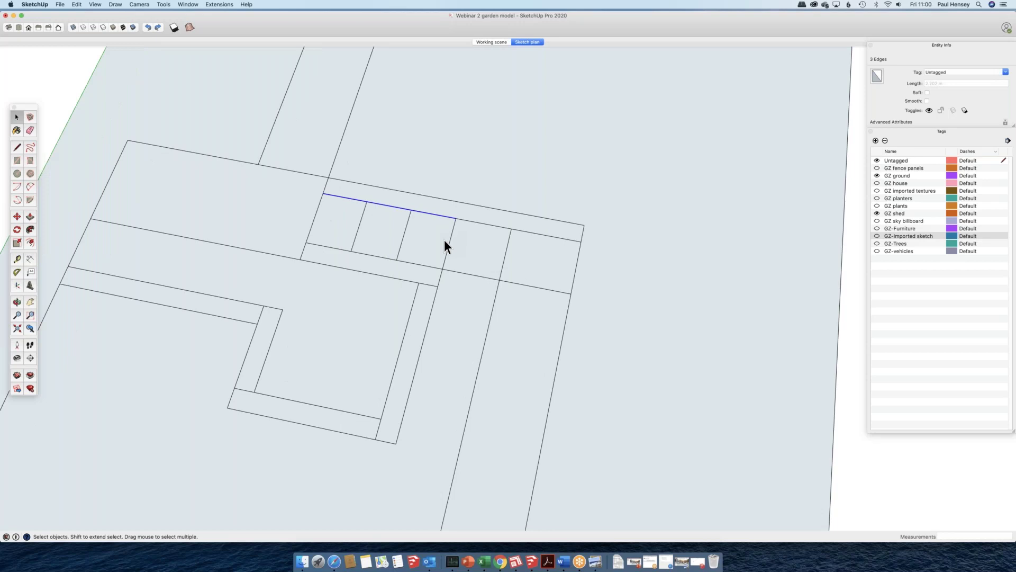
scroll(444, 240, "up", 1)
key("t")
left_click(459, 214)
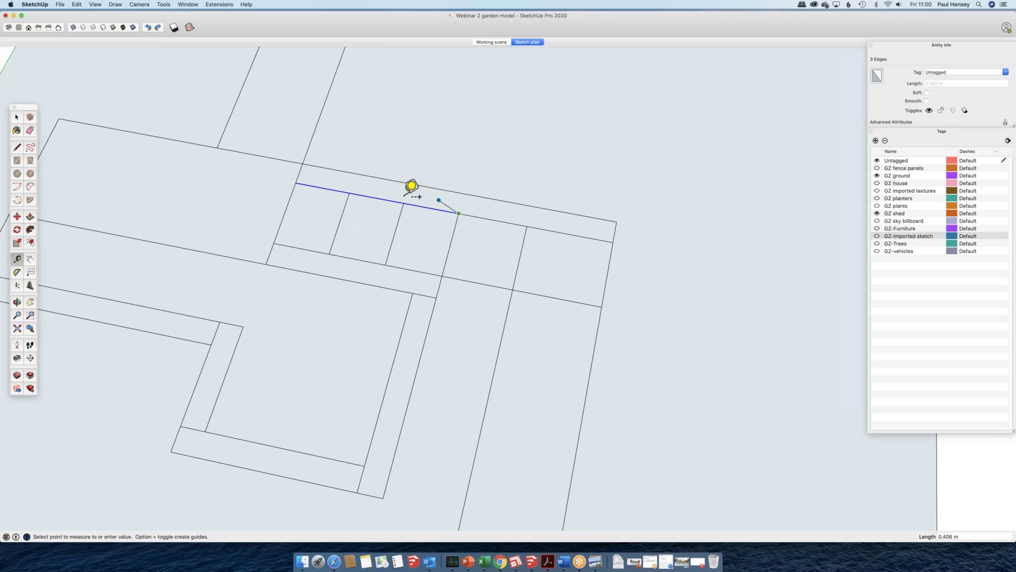
left_click(443, 333)
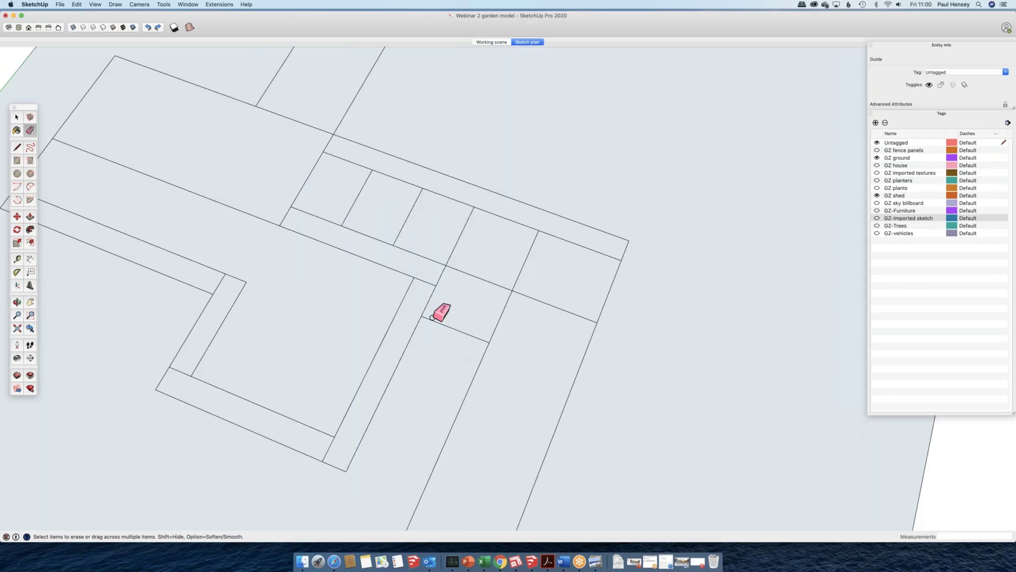
key("space")
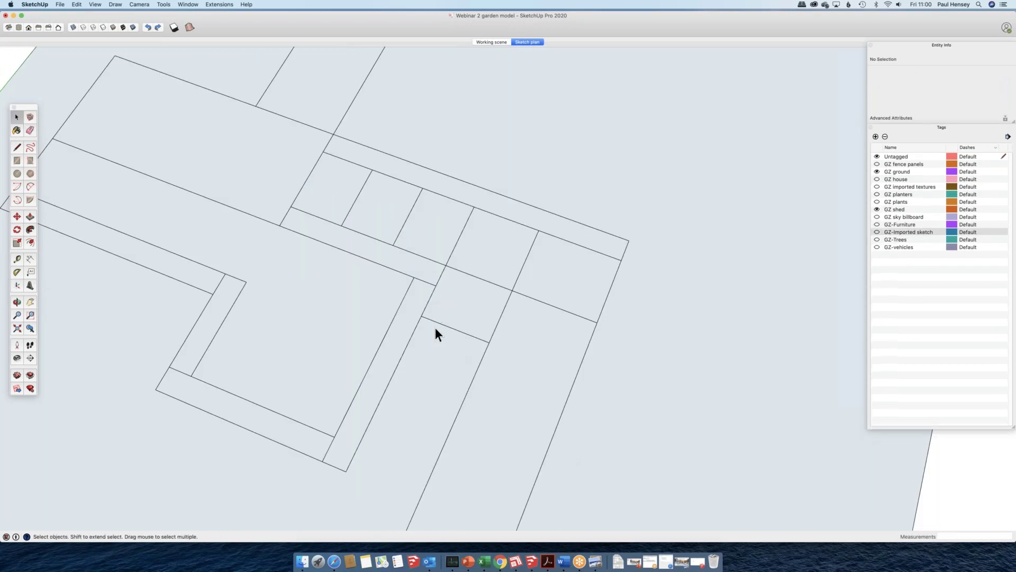
- Copy the side strip's cross line 0.734 m down the strip and repeat the copy to make 2 evenly spaced copies
left_click(435, 327)
key("m")
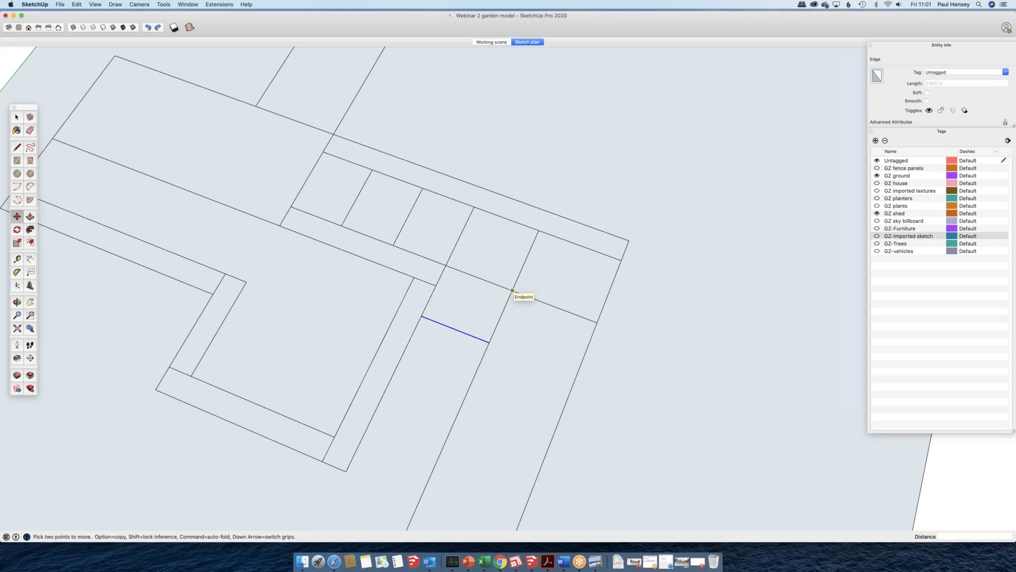
key("alt")
left_click(512, 291)
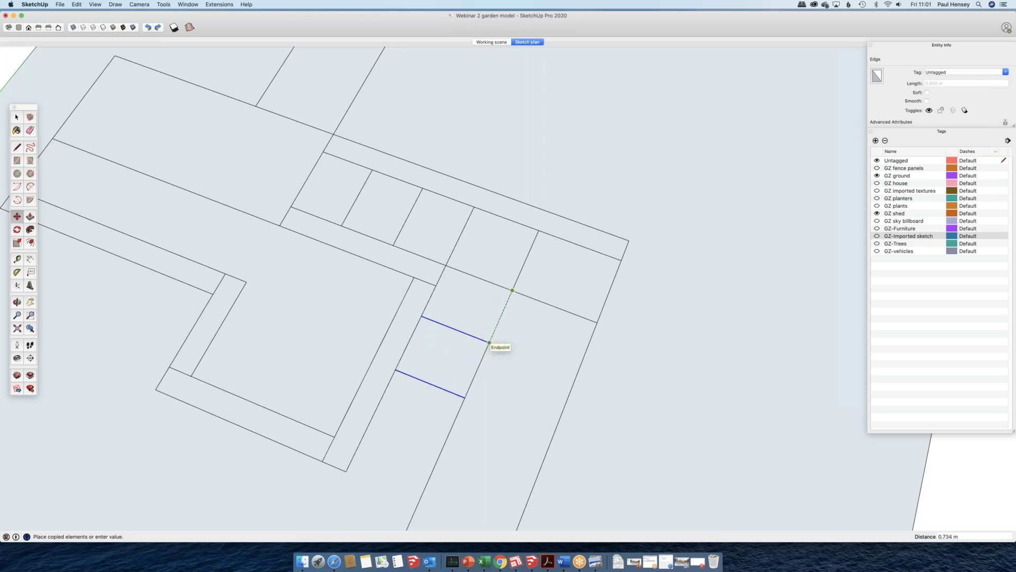
left_click(490, 342)
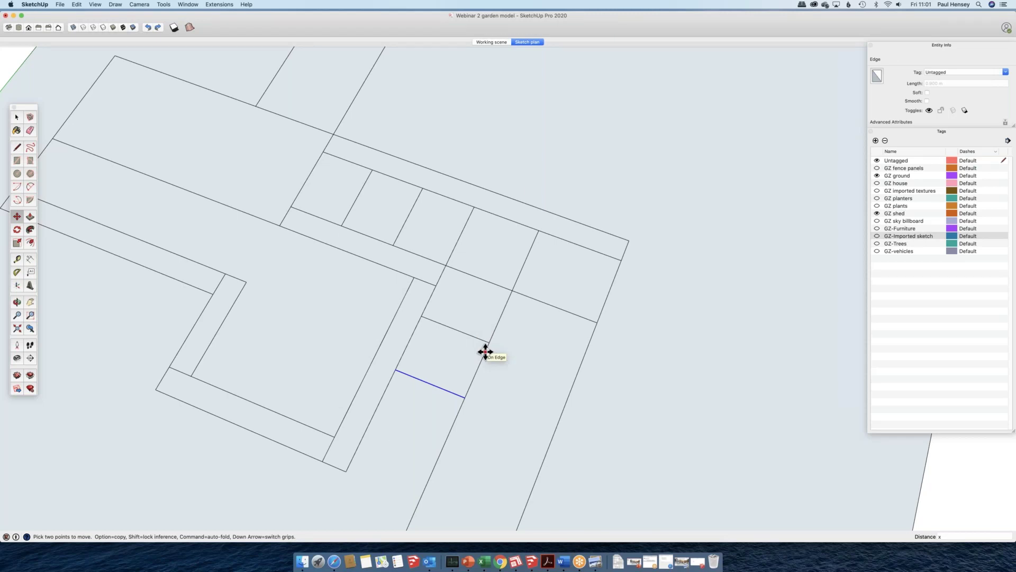
type("2")
key("Return")
key("space")
left_click(528, 187)
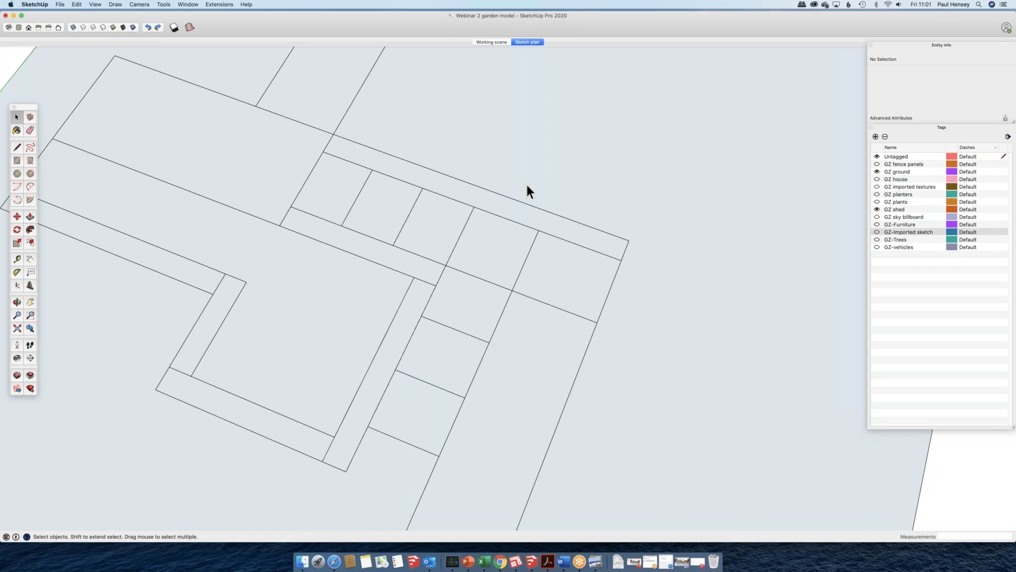
- Extend both outer sides of the garden plan with lines from its upper corners to the ground's far edge
middle_click_drag(526, 184, 263, 202)
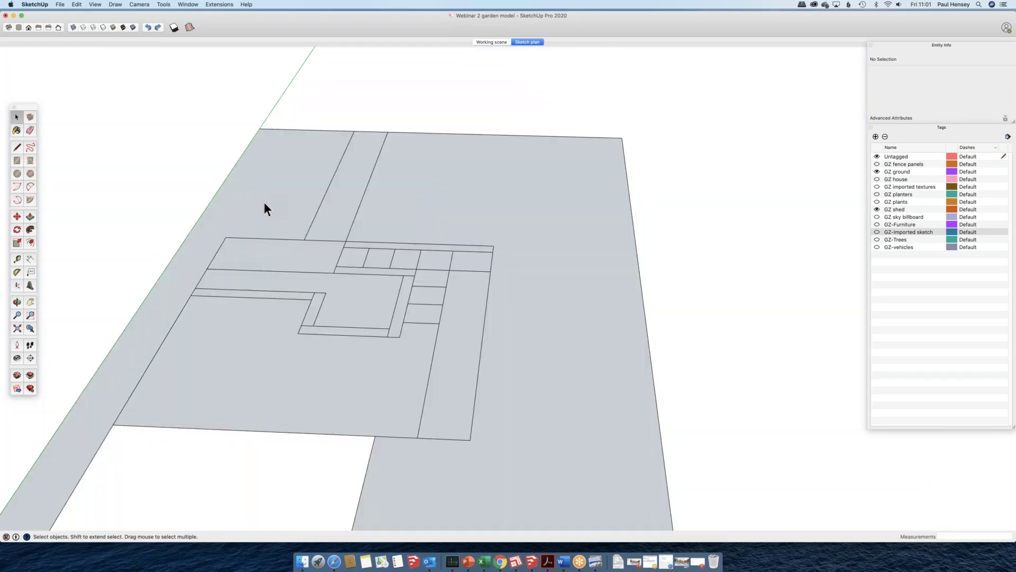
key("l")
left_click(225, 237)
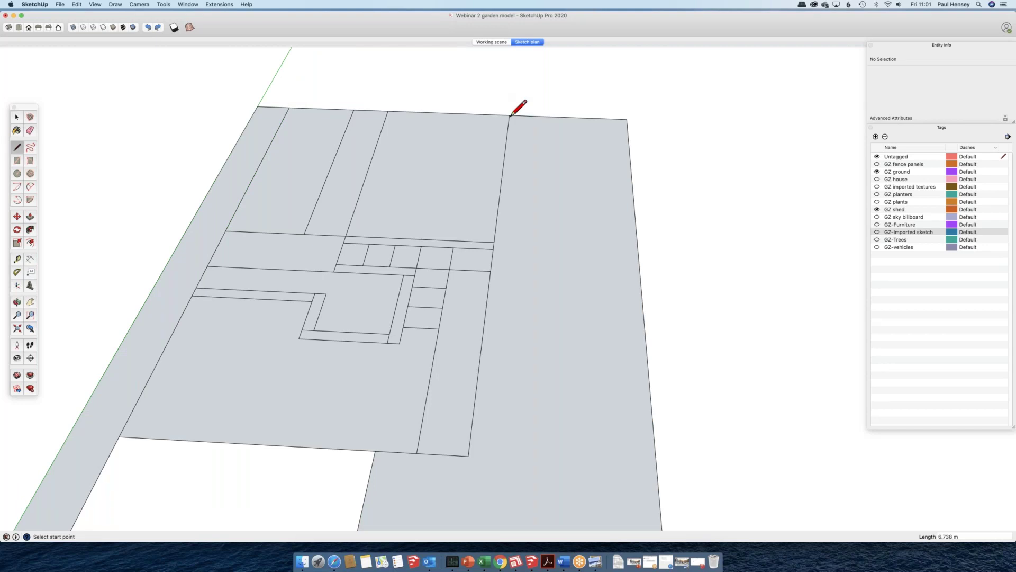
- Erase the surplus ground edges outside both long sides of the garden plan
scroll(510, 115, "down", 5)
key("e")
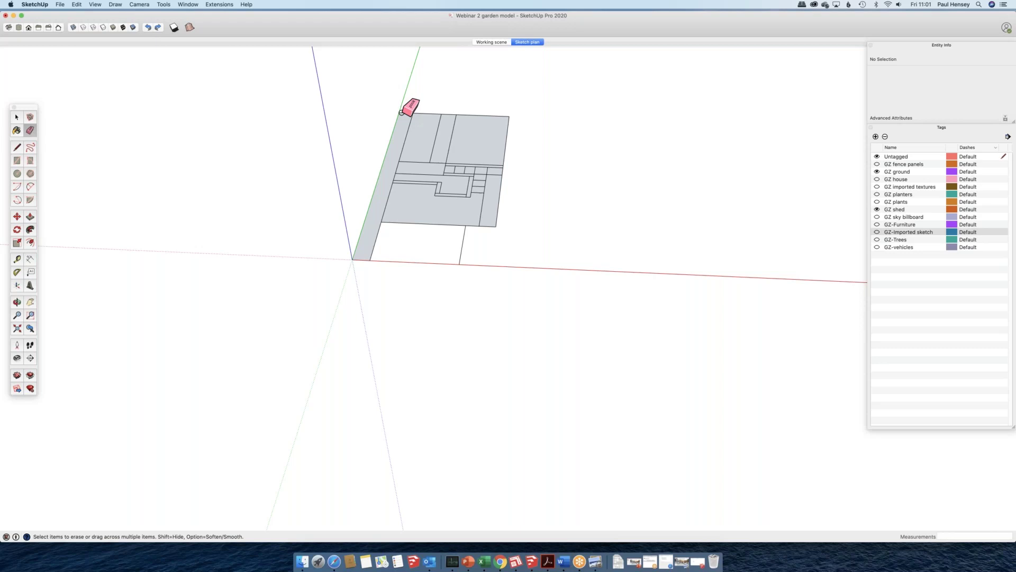
middle_click_drag(401, 113, 460, 324)
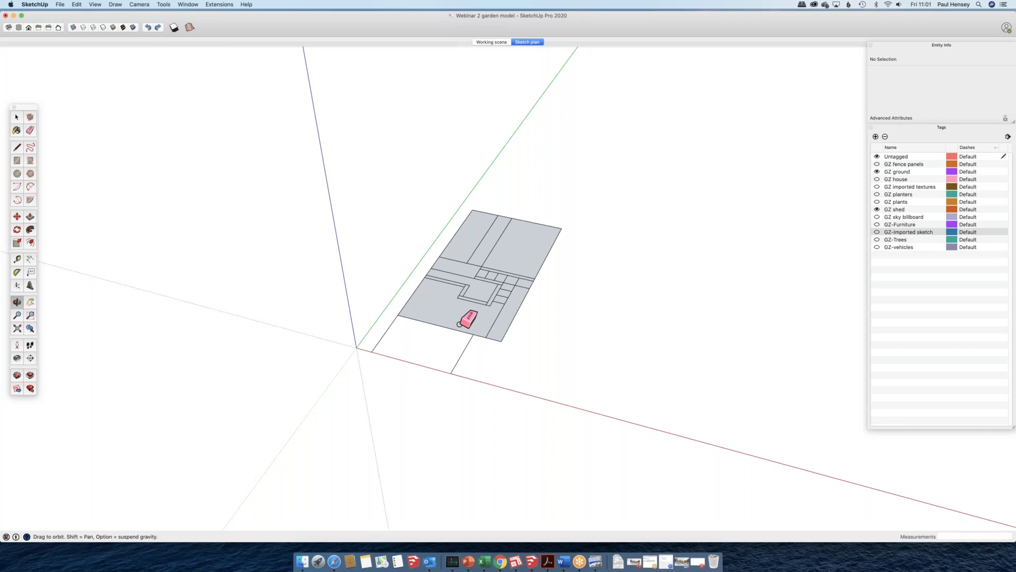
left_click_drag(460, 324, 407, 310)
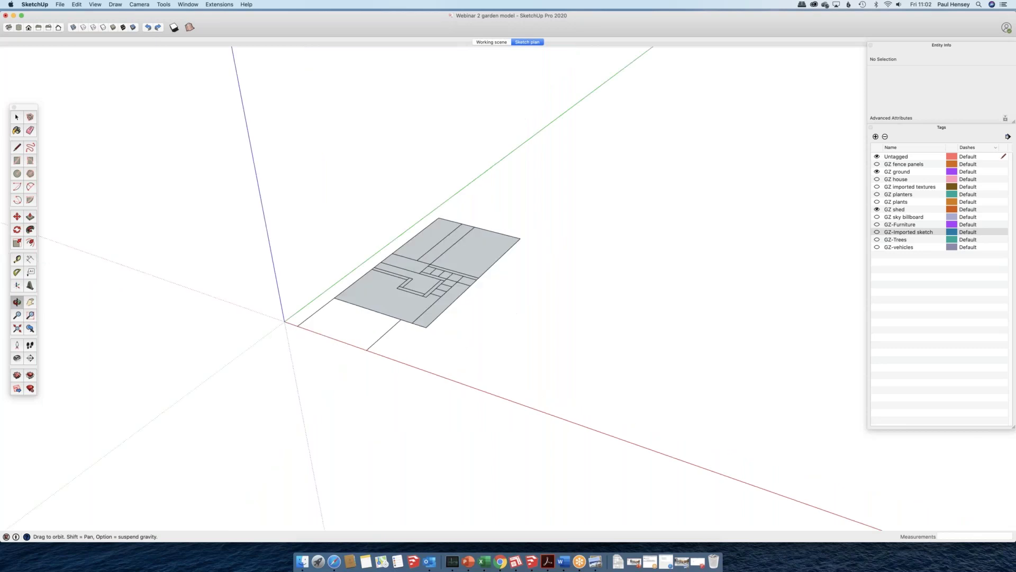
key("e")
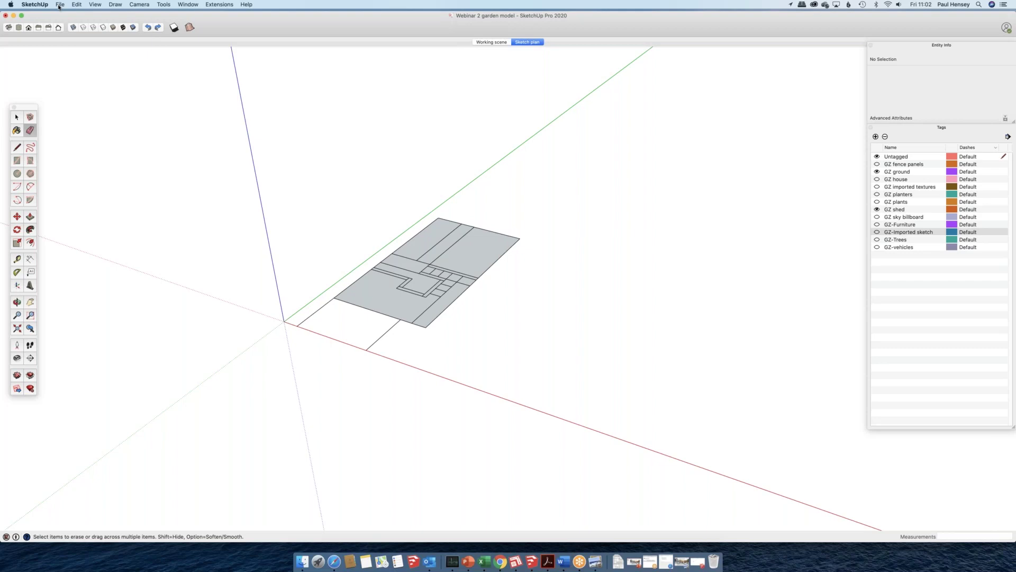
- Save the garden model and leave the Eraser
left_click(59, 5)
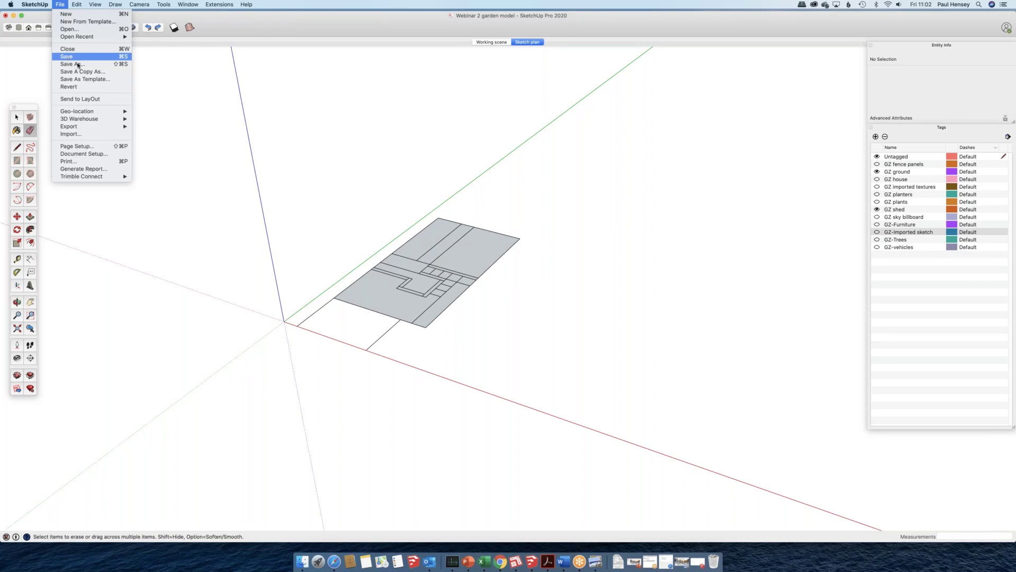
left_click(75, 59)
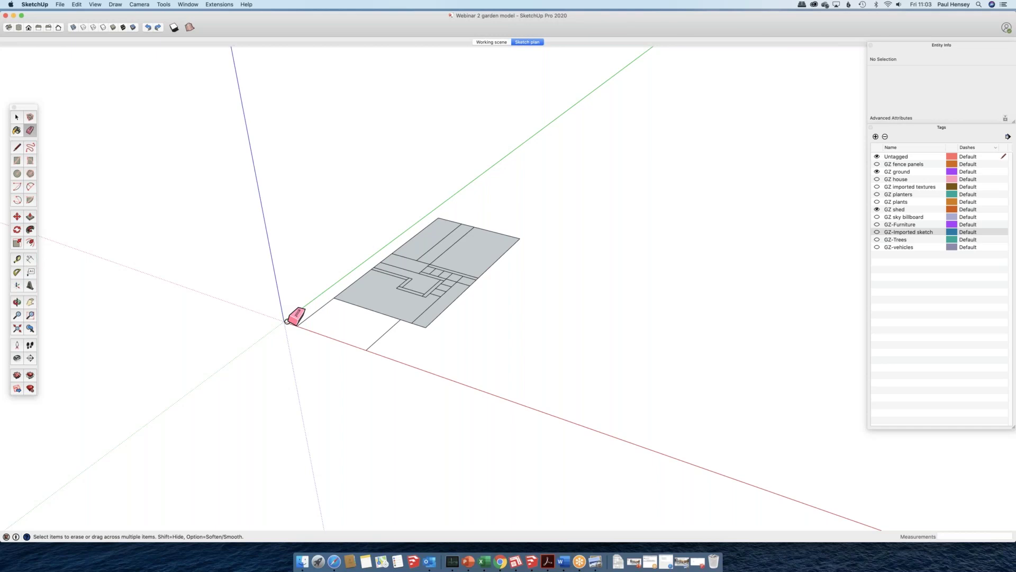
key("space")
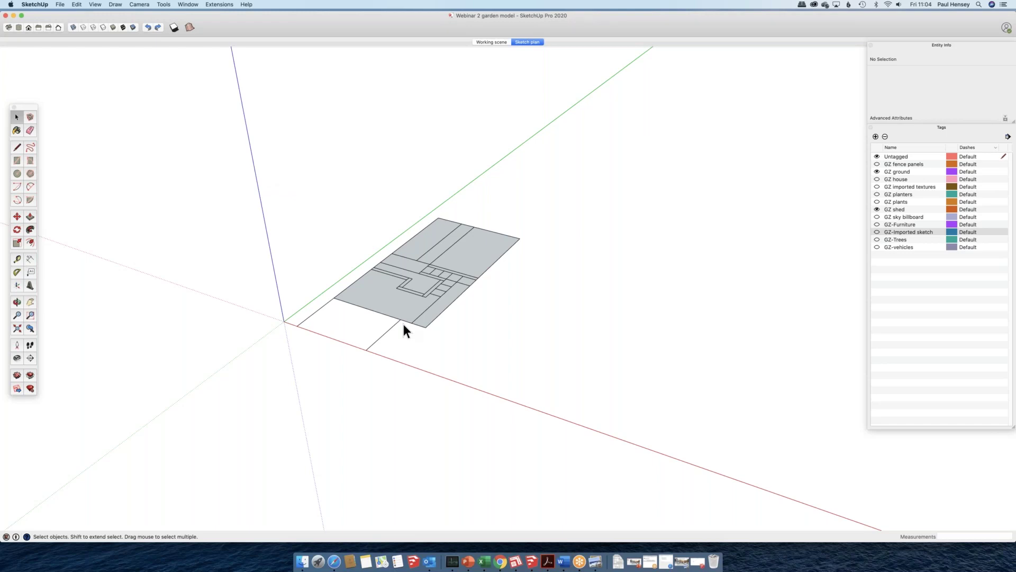
- Raise the lowest square of the side strip by 0.15 m with Push/Pull
middle_click_drag(403, 324, 447, 262)
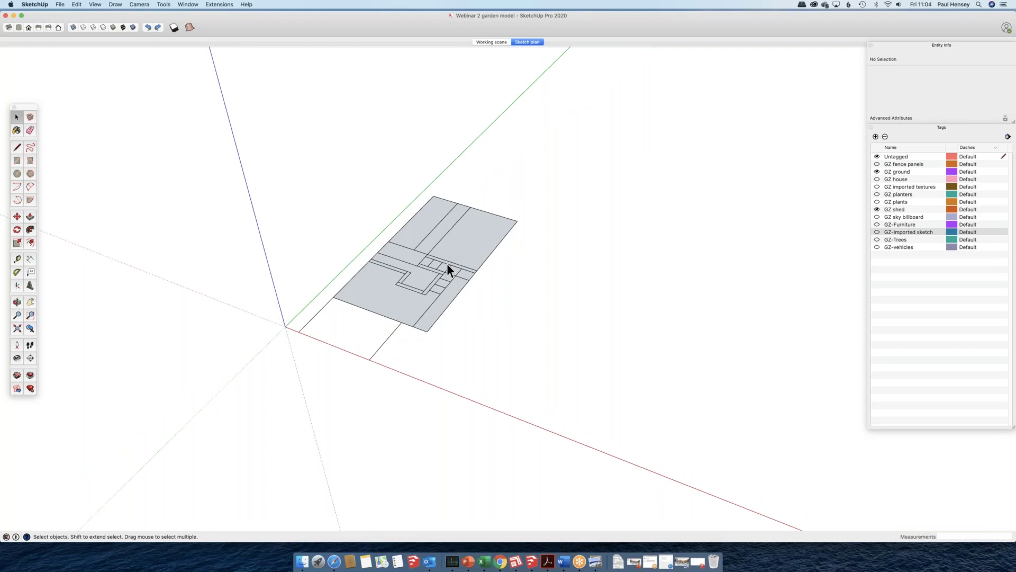
scroll(447, 262, "up", 5)
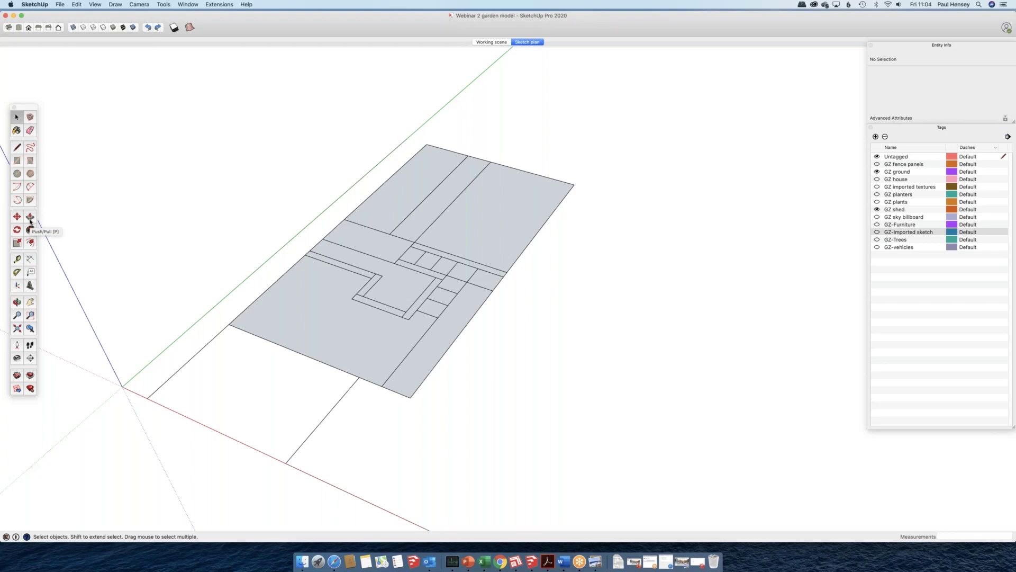
left_click(30, 218)
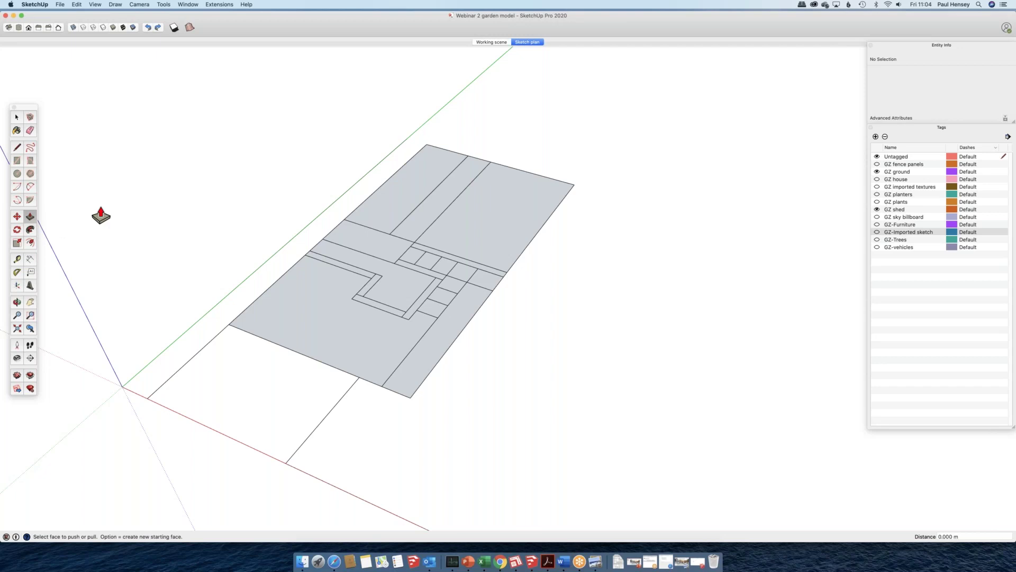
scroll(439, 312, "up", 3)
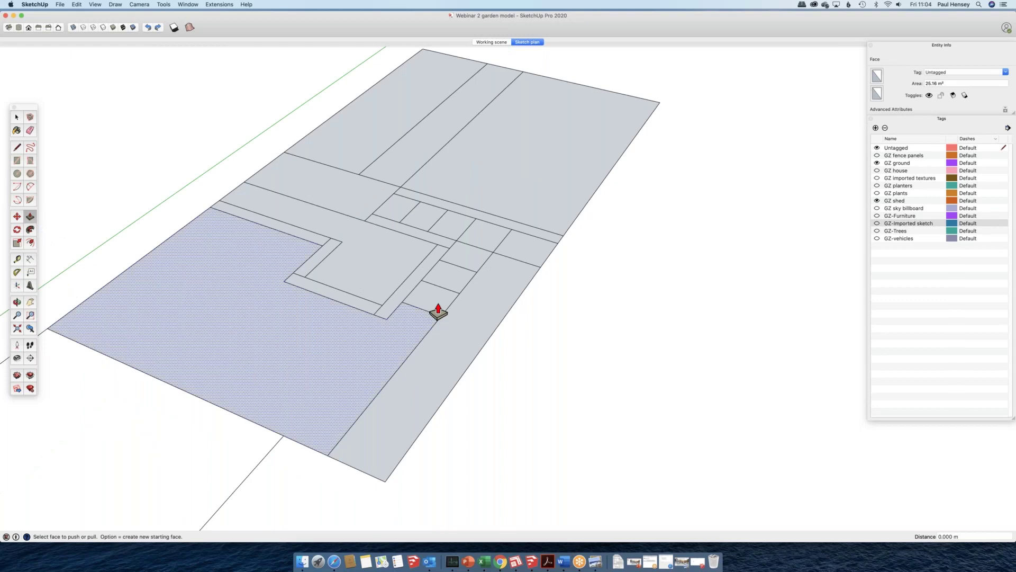
left_click_drag(439, 311, 438, 306)
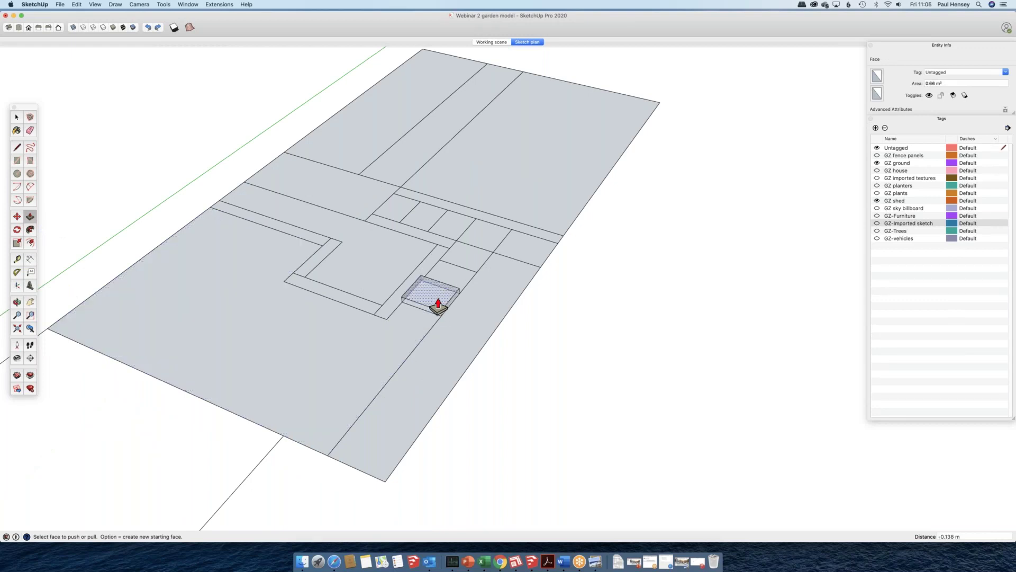
type("0.15")
key("Return")
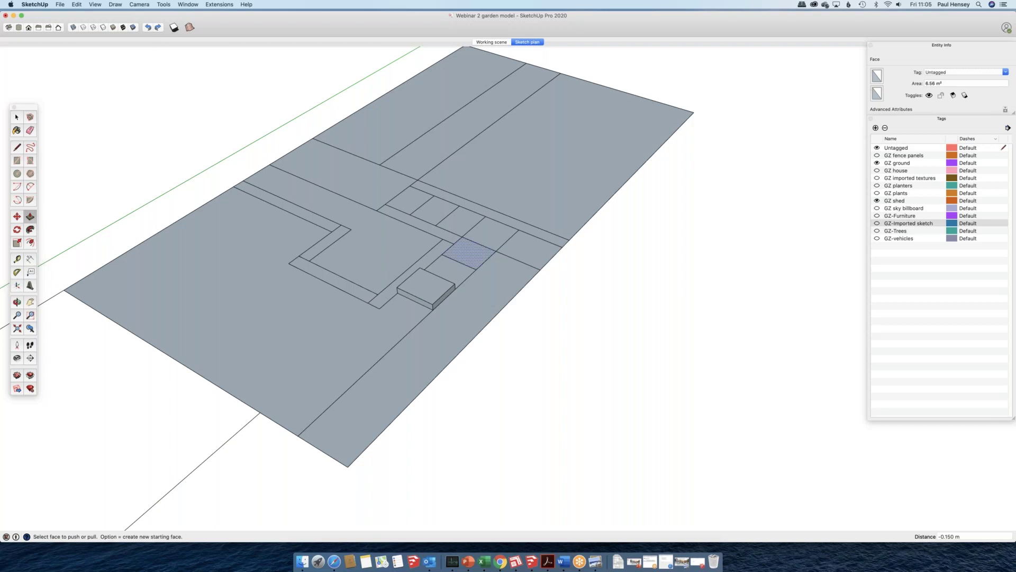
- Raise the neighbouring middle square of the side strip by 0.15 m, level with the first raised square
scroll(451, 275, "up", 3)
middle_click_drag(451, 275, 428, 271)
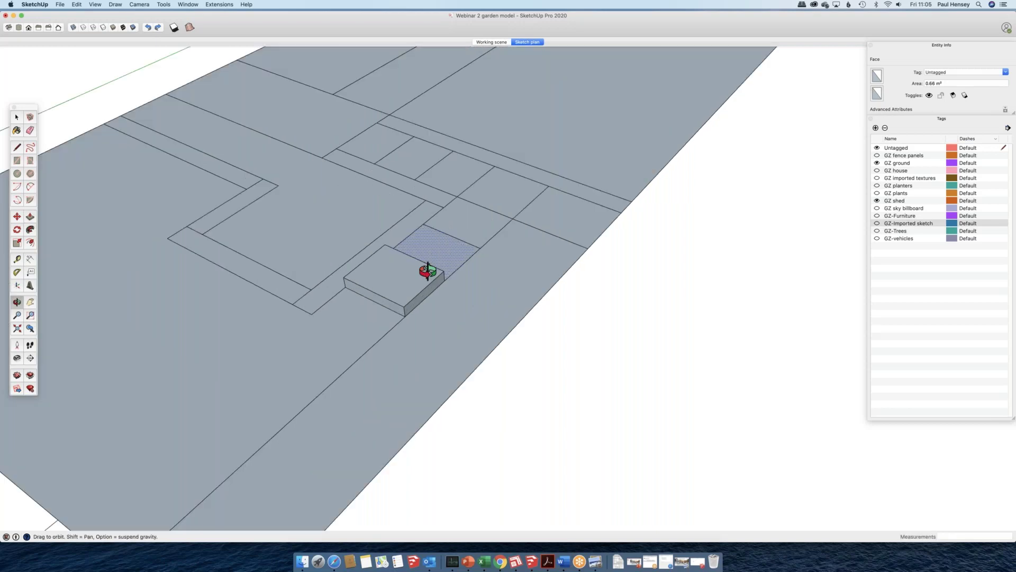
middle_click_drag(427, 271, 434, 253)
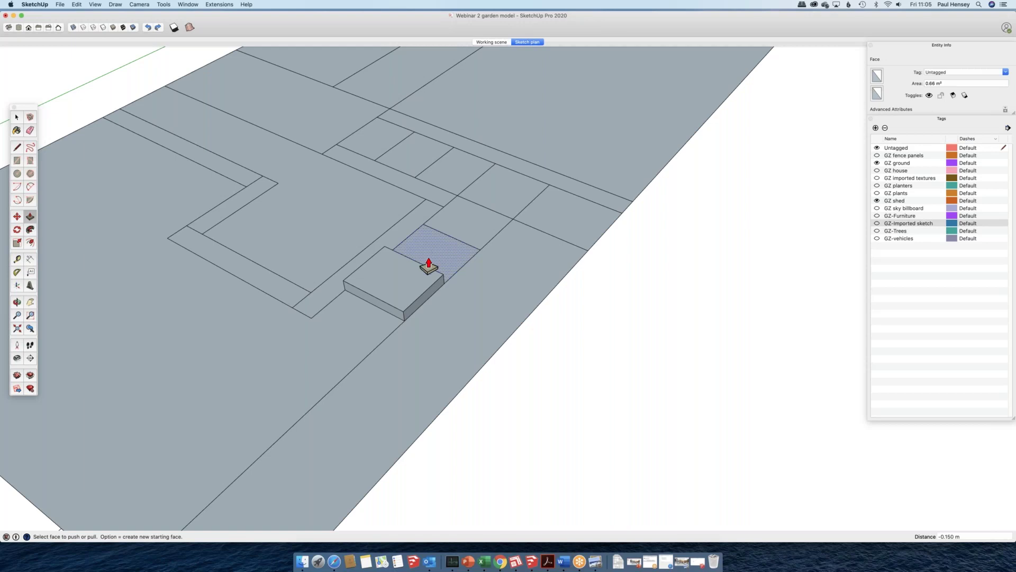
left_click_drag(429, 265, 409, 172)
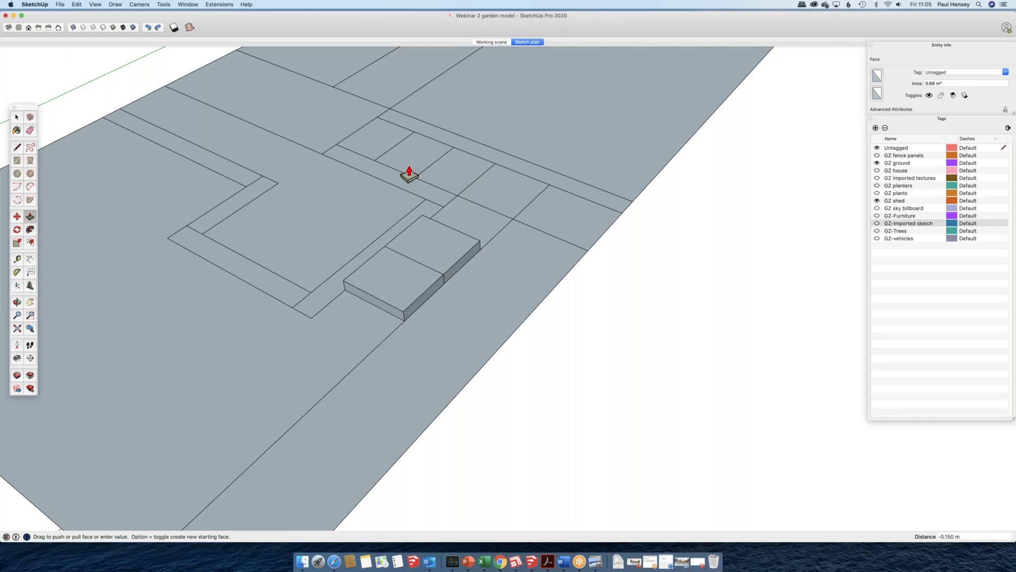
left_click(410, 175)
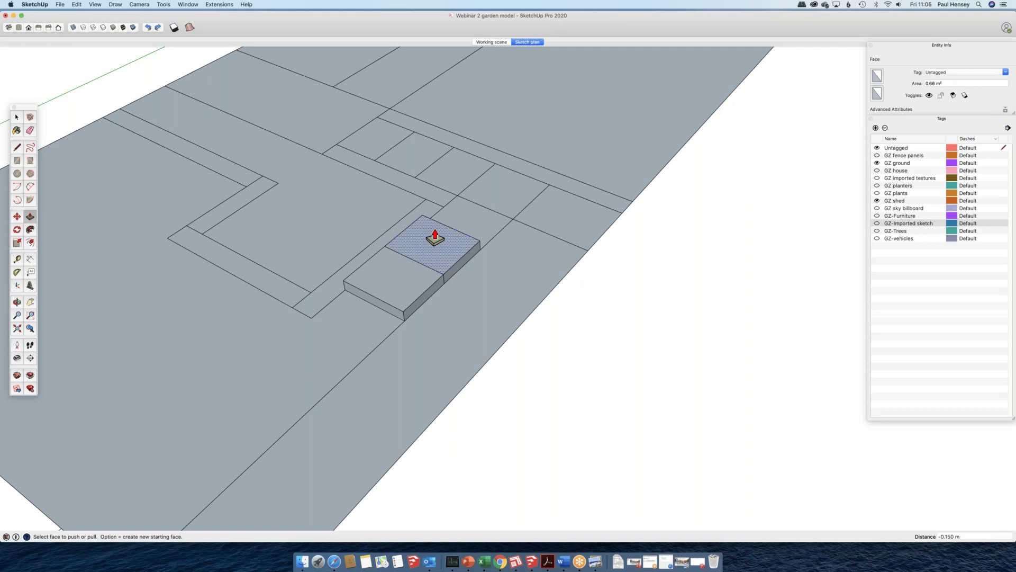
- Raise the third square of the side strip by 0.15 m, and pull the middle square up one step above the first
double_click(452, 220)
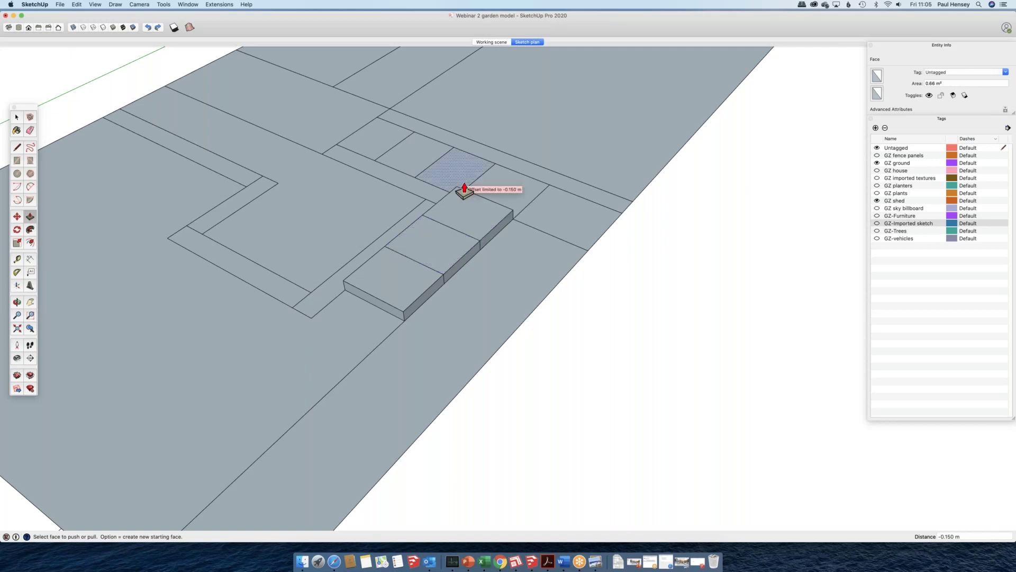
double_click(464, 191)
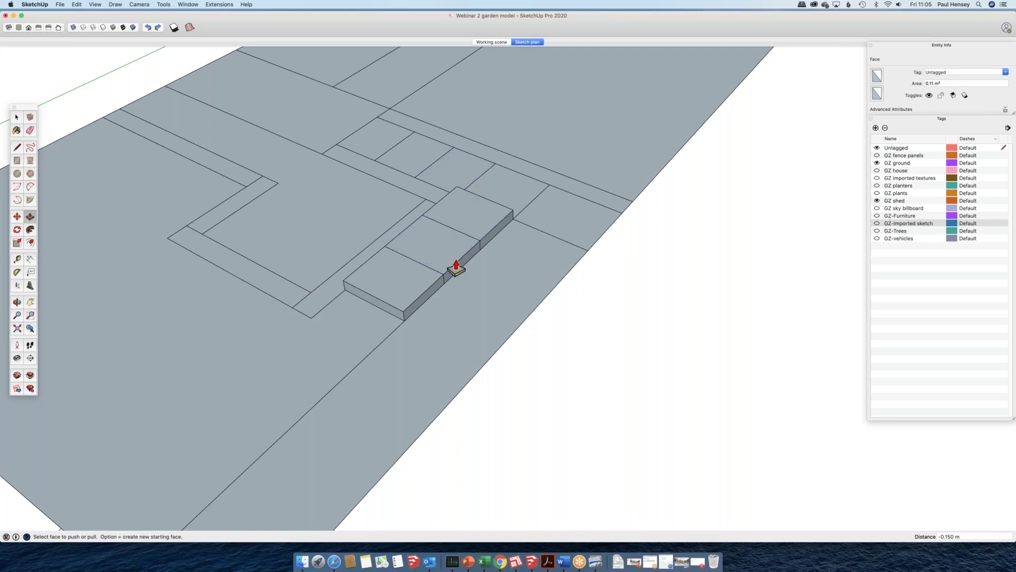
left_click(422, 258)
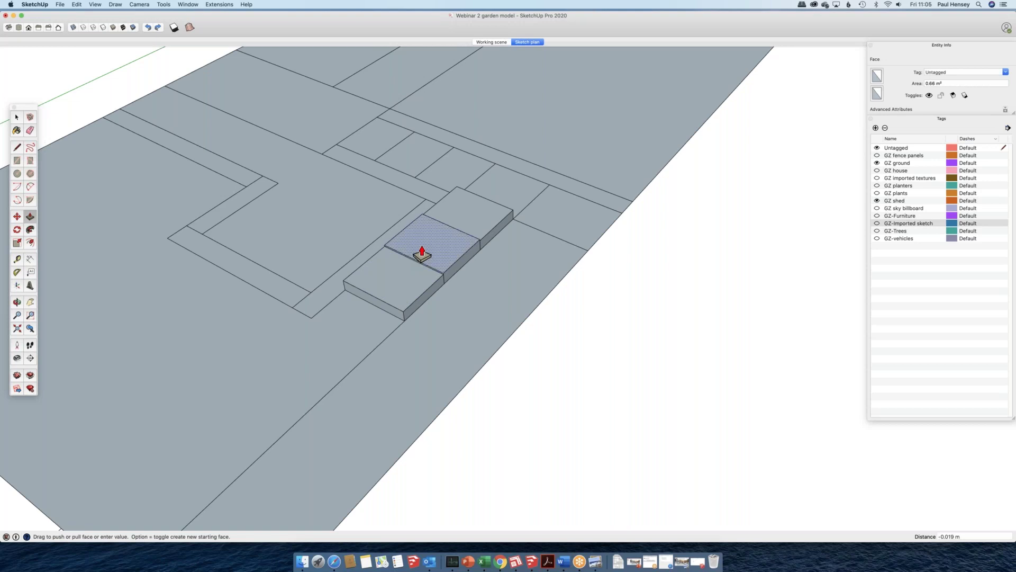
left_click(420, 244)
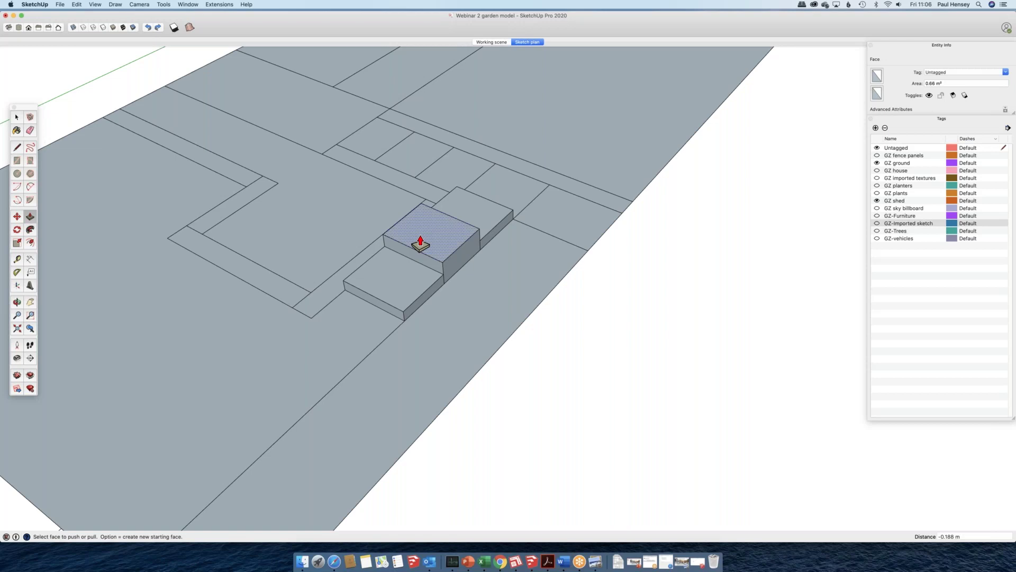
- Raise the third square of the side strip in further 0.15 m increments, so it stands one step above the middle square
left_click(421, 245)
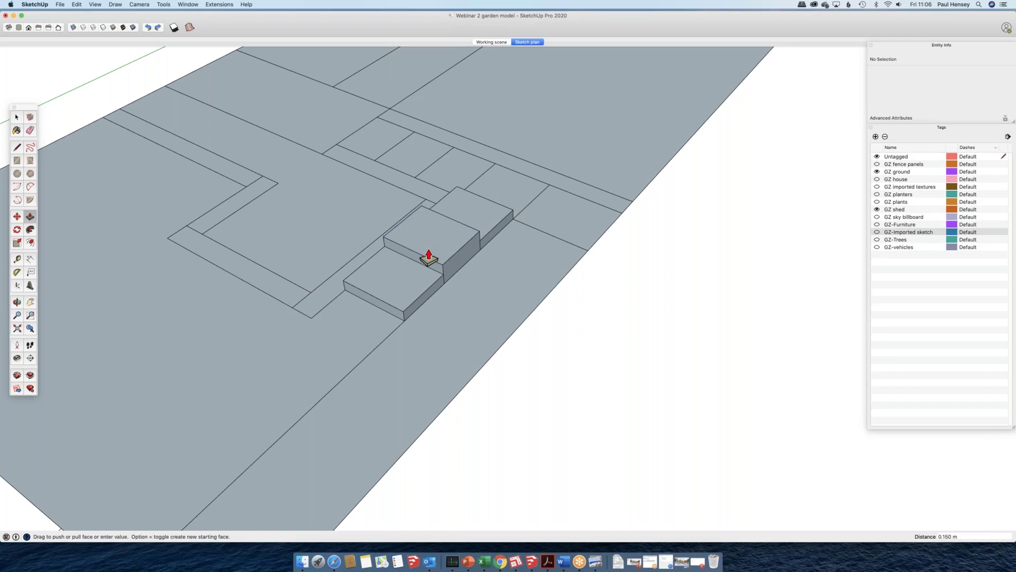
left_click(437, 218)
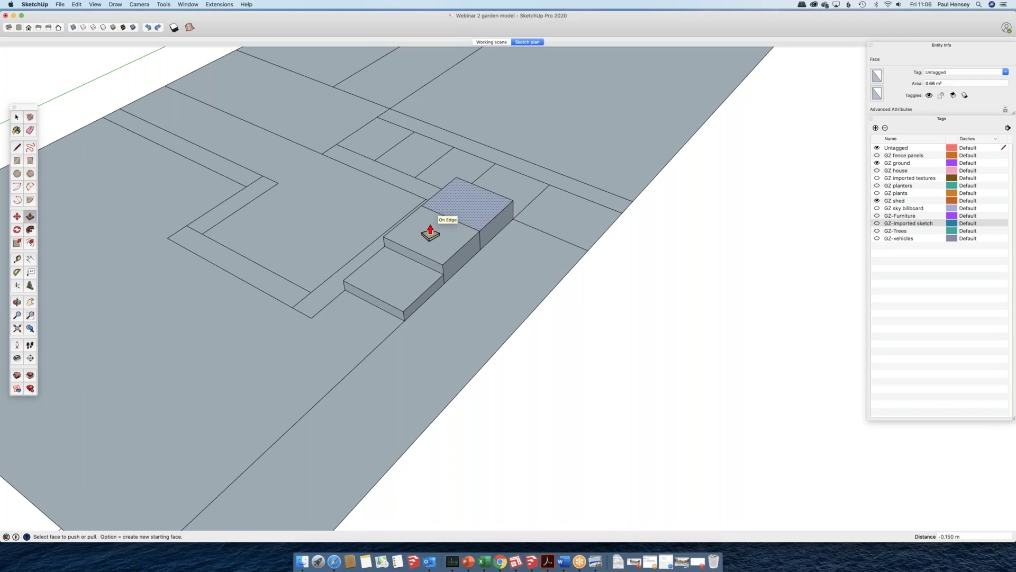
left_click(430, 233)
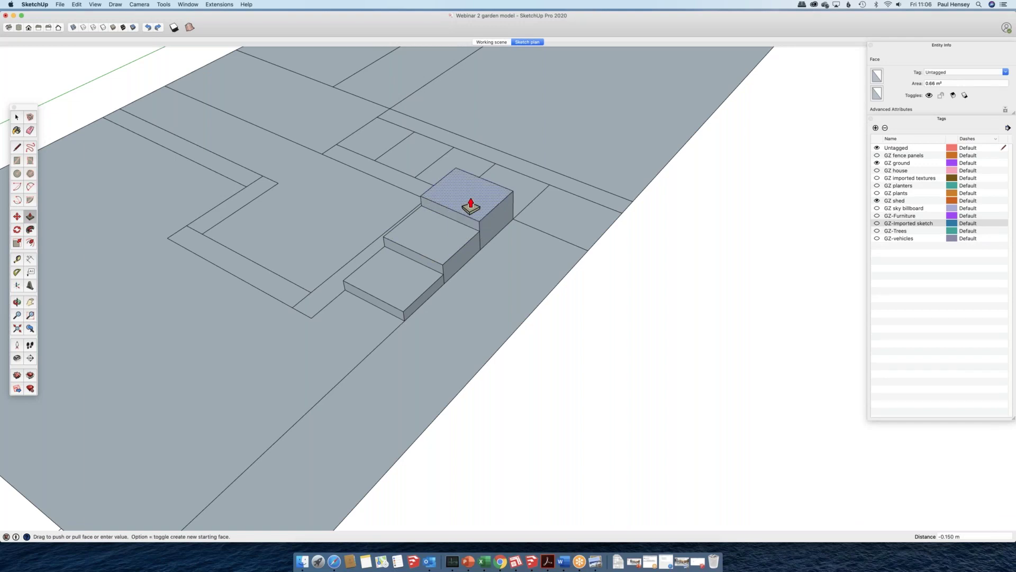
left_click(471, 207)
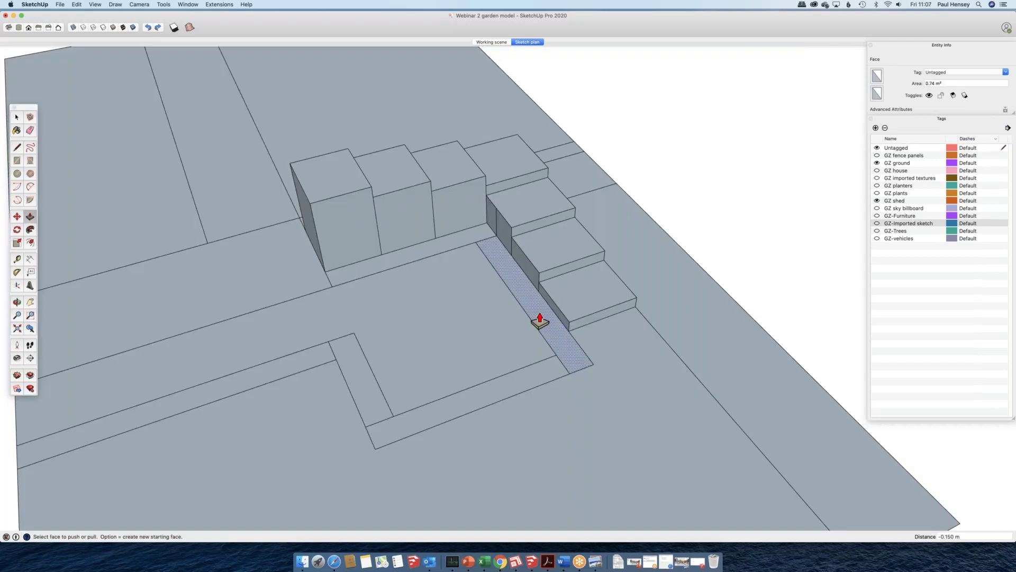
- Raise the narrow wall strip beside the side steps by 0.15 m, and keep extending it upward above the neighbouring steps
double_click(540, 321)
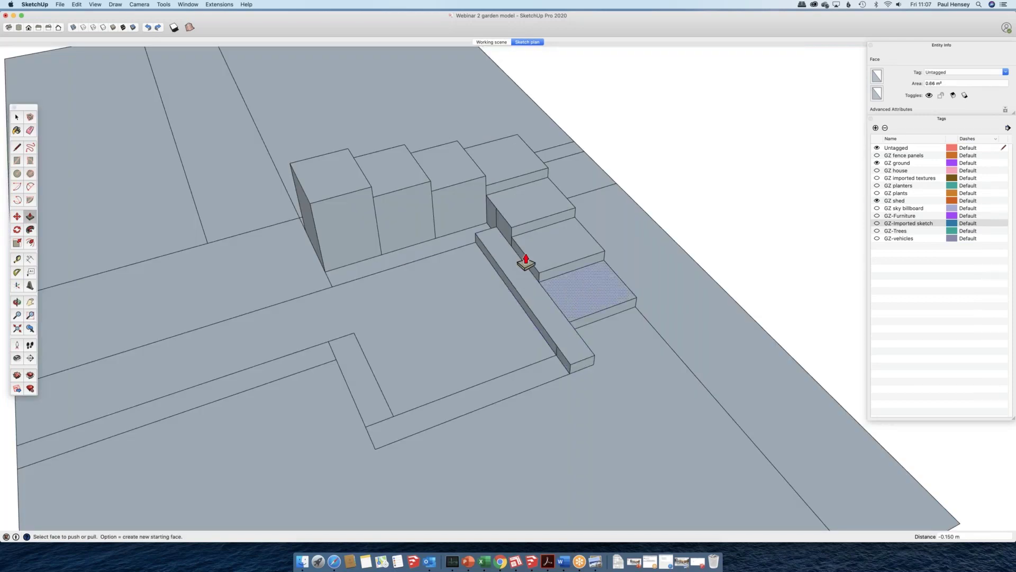
left_click(526, 262)
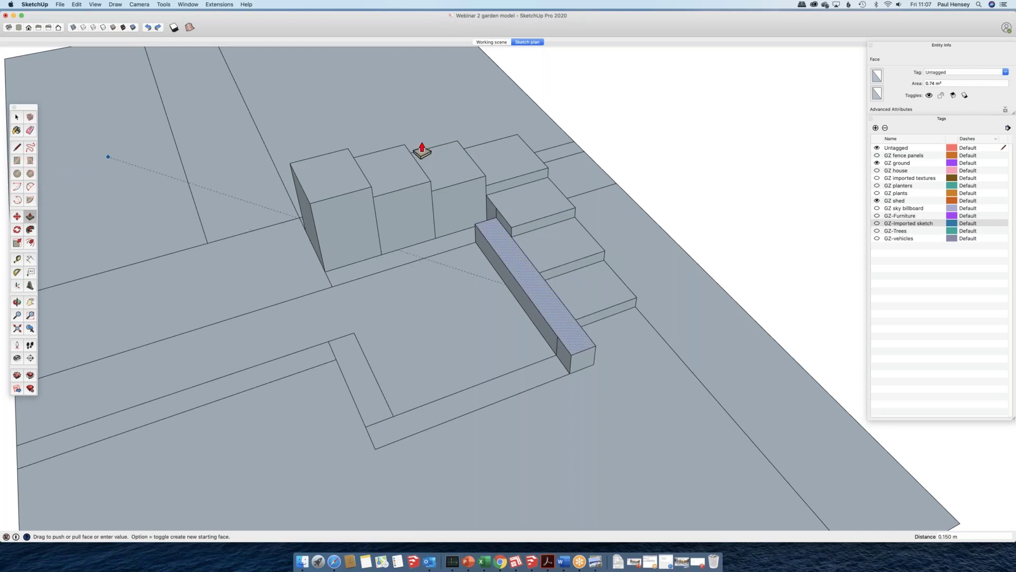
left_click(453, 193)
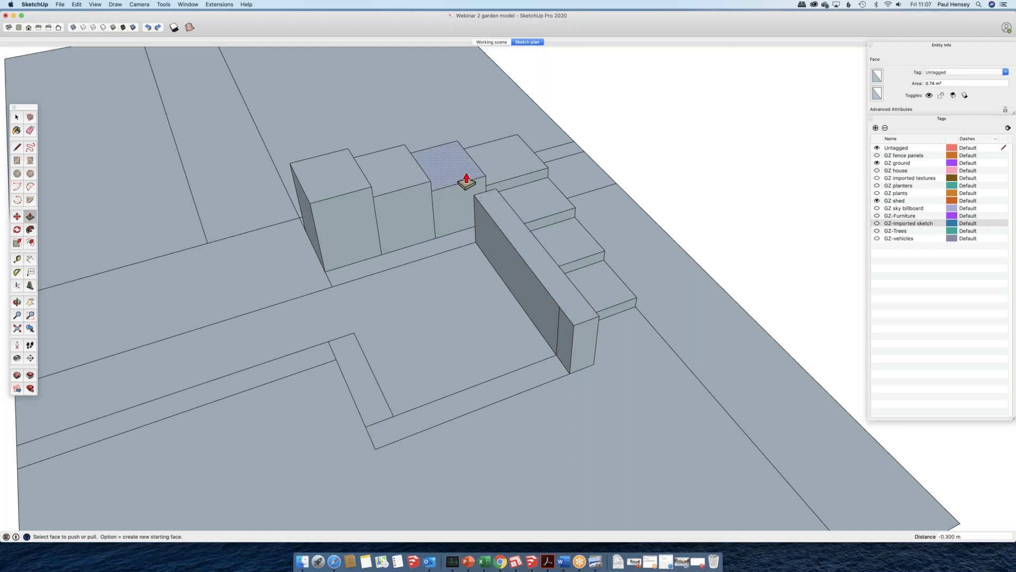
- Raise the narrow wall strip in front of the back row of squares by 0.75 m plus a further 0.15 m
middle_click_drag(467, 181, 318, 105)
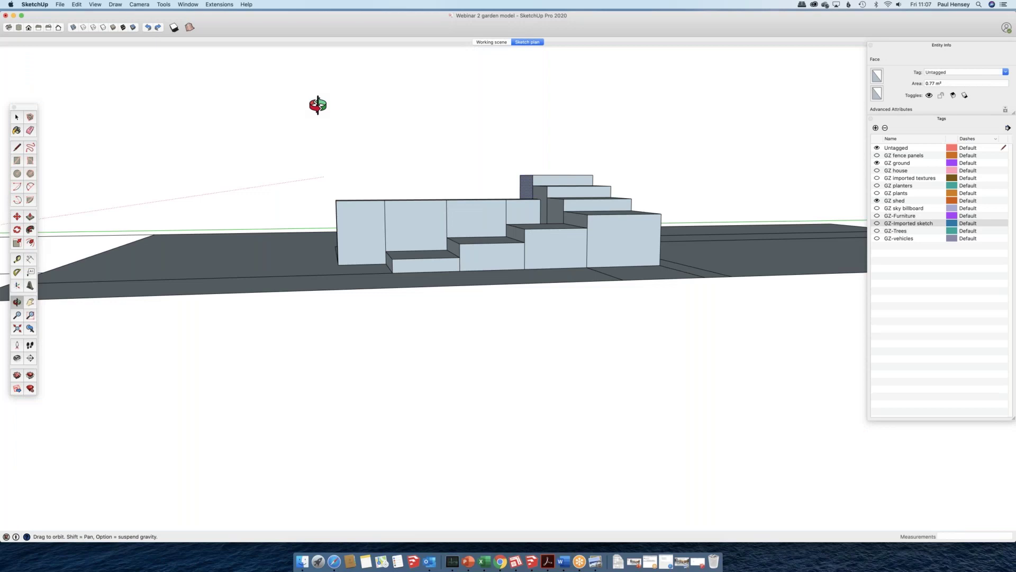
left_click_drag(318, 105, 318, 275)
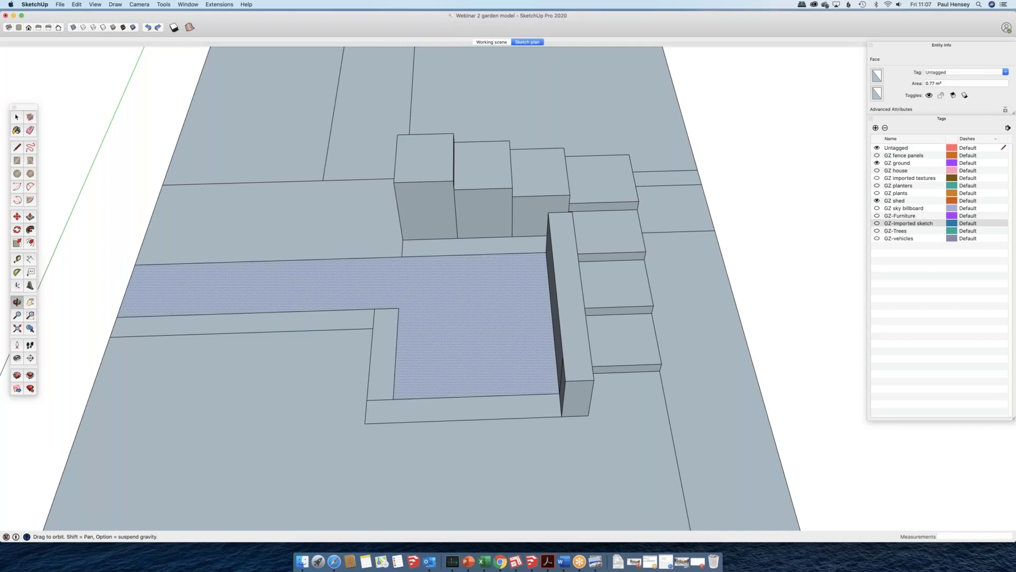
key("p")
middle_click_drag(530, 222, 564, 235)
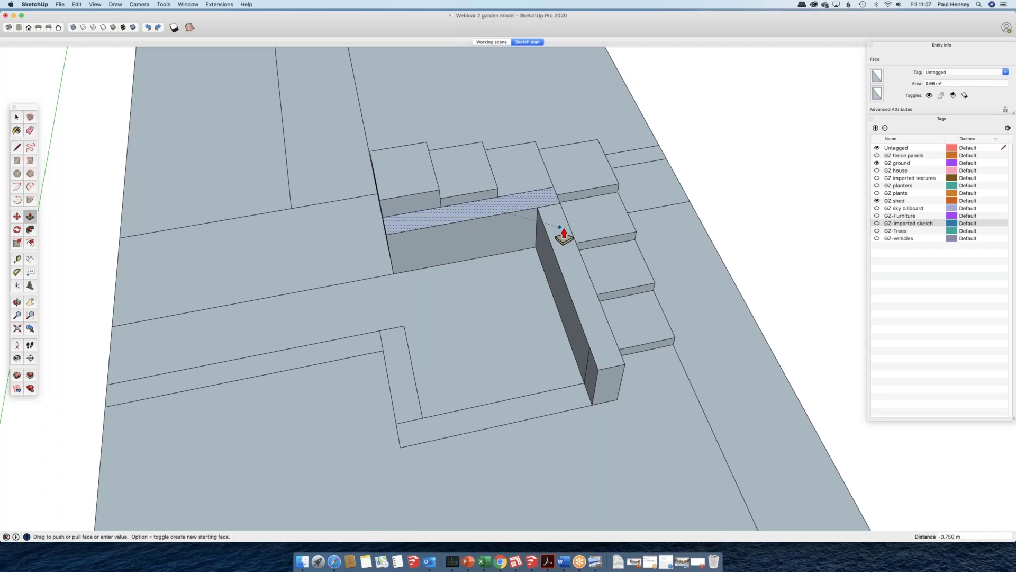
left_click(469, 184)
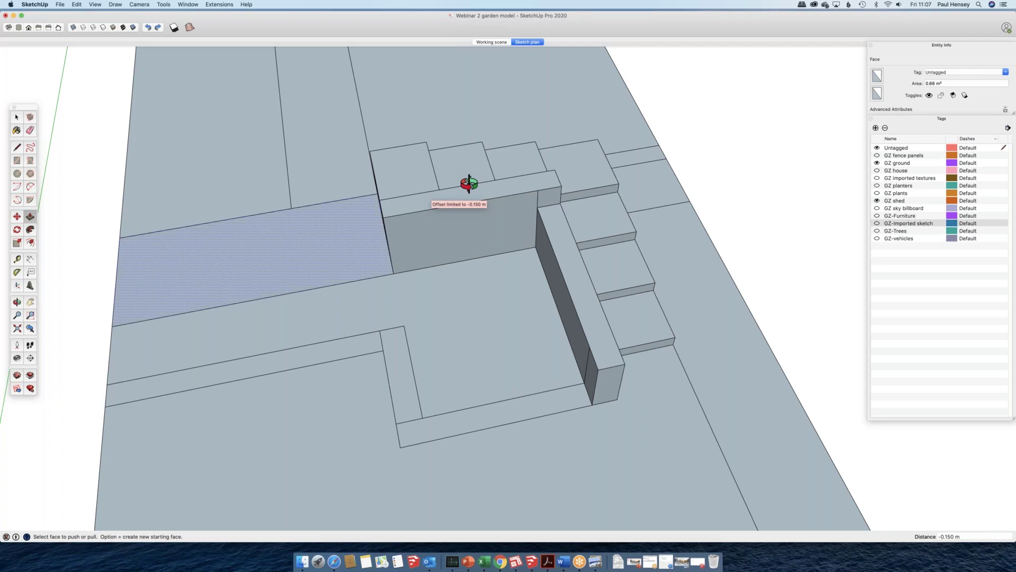
- Raise the front wall strip and the wall strips along the L-shaped path by 0.75 m
middle_click_drag(469, 183, 524, 423)
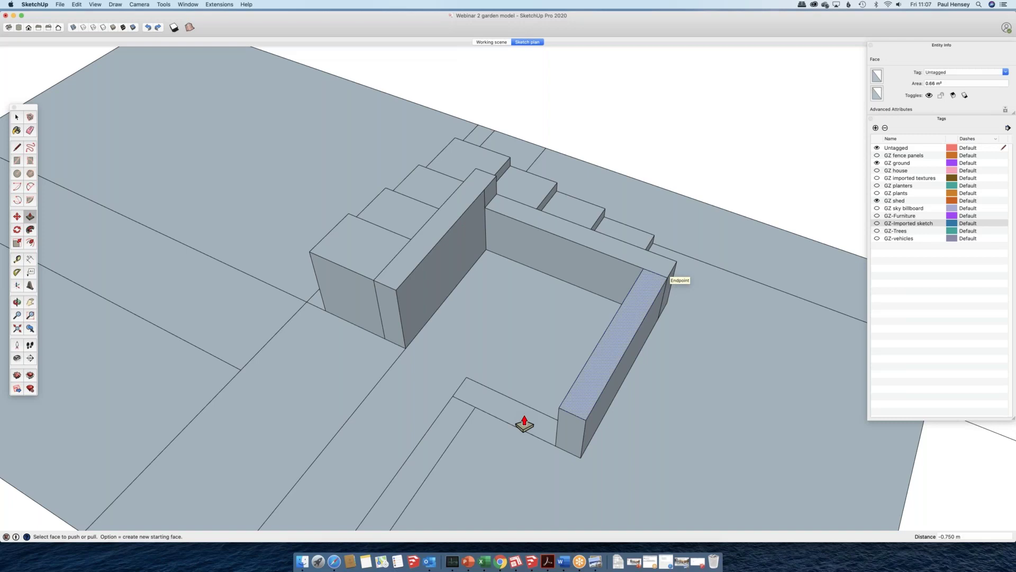
middle_click_drag(524, 424, 512, 320)
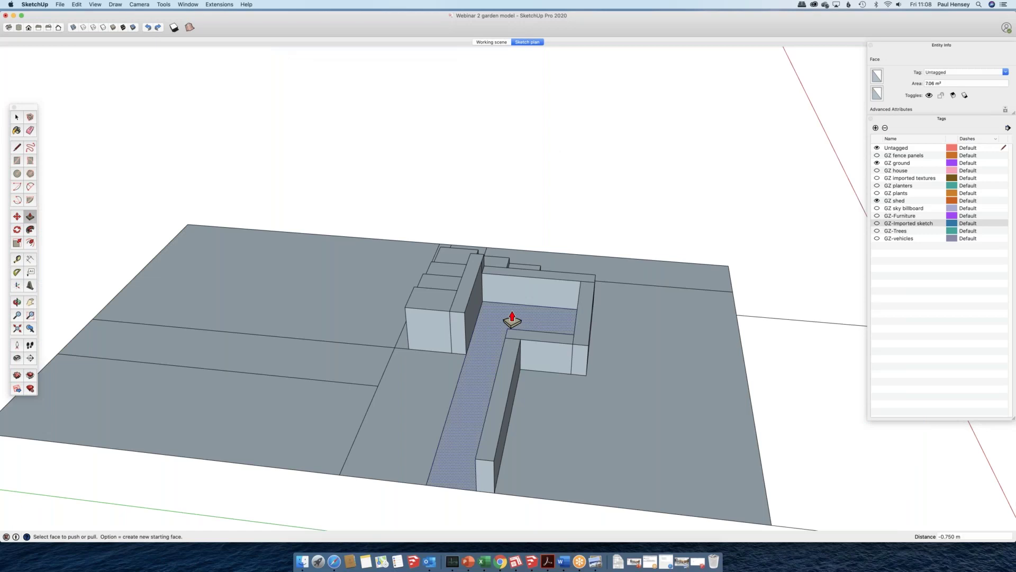
- Raise the L-shaped path floor level with its surrounding walls, and raise the adjoining ground slab along the path
middle_click_drag(512, 320, 522, 347)
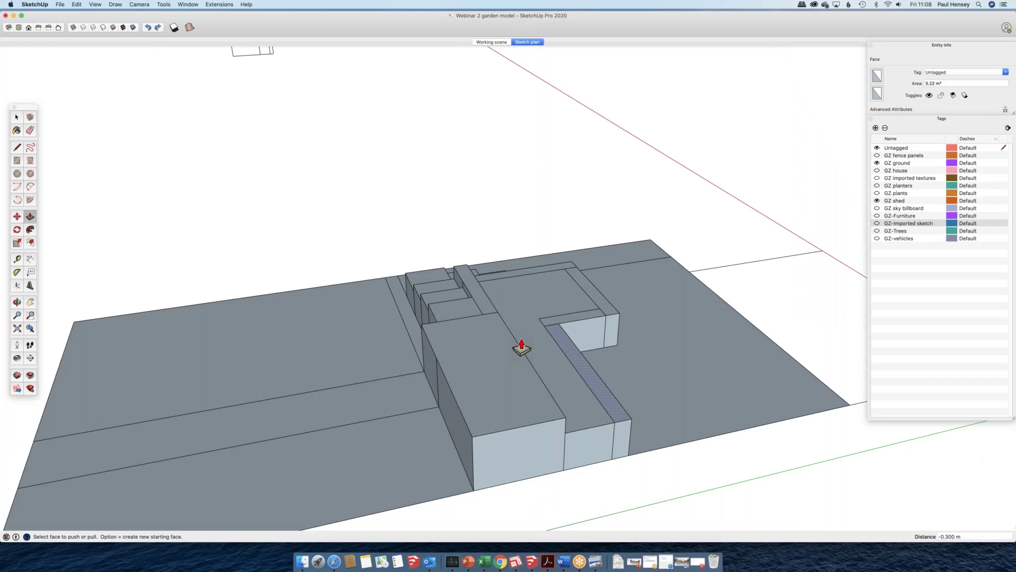
middle_click_drag(521, 348, 479, 368)
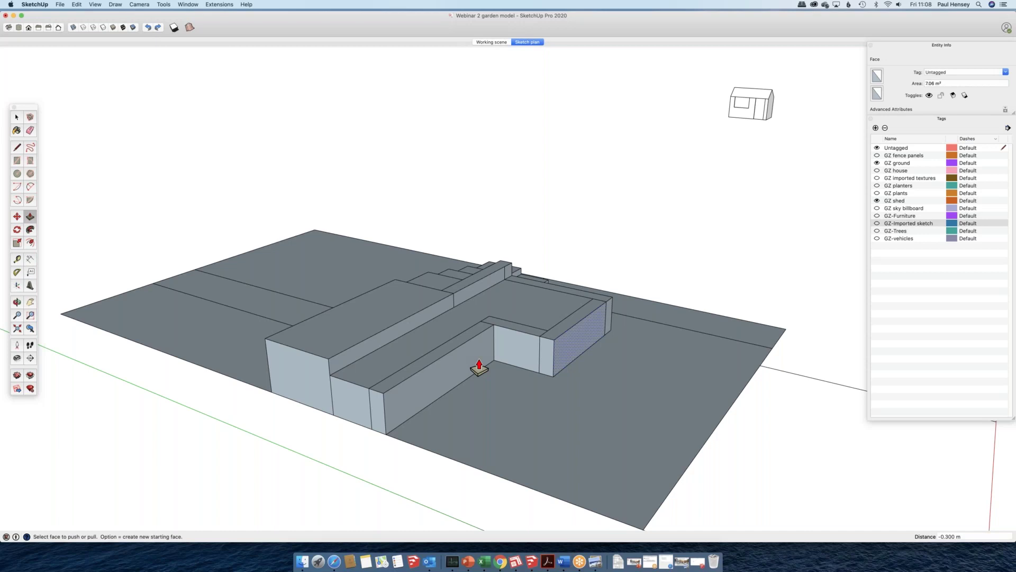
- Raise the rear ground areas and the strip behind the row of steps by 1.05 m with Push/Pull
scroll(479, 367, "up", 5)
middle_click_drag(479, 368, 539, 289)
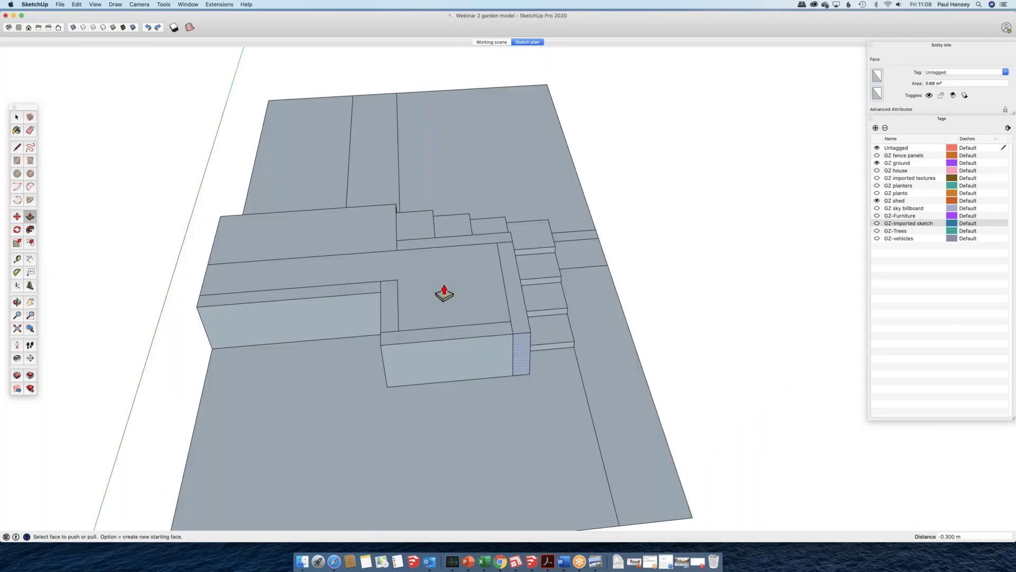
middle_click_drag(444, 293, 577, 256)
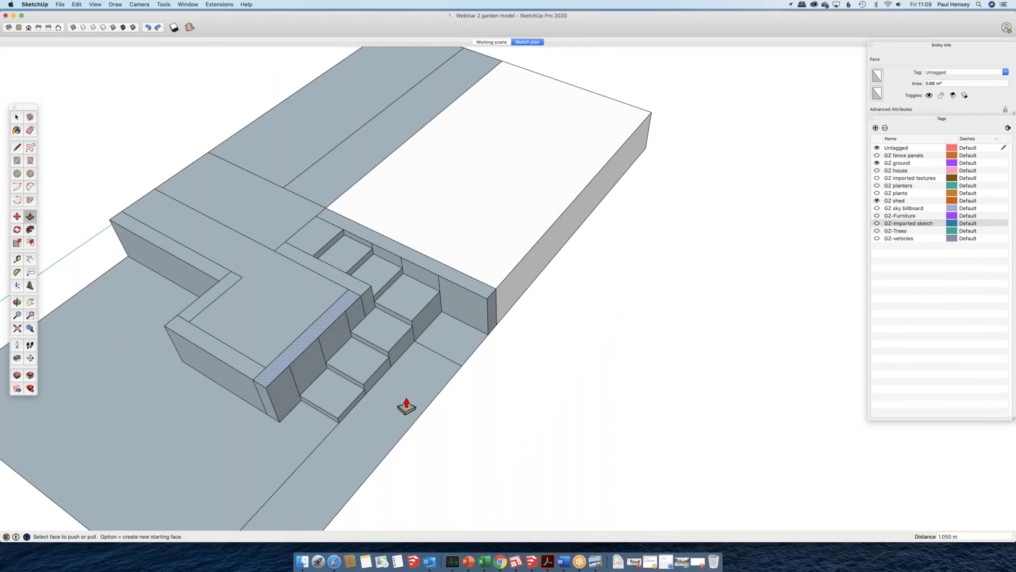
- Draw a separate test rectangle of about 3.81 by 3.10 m beside the garden block, and delete it after inspection
scroll(444, 411, "down", 3)
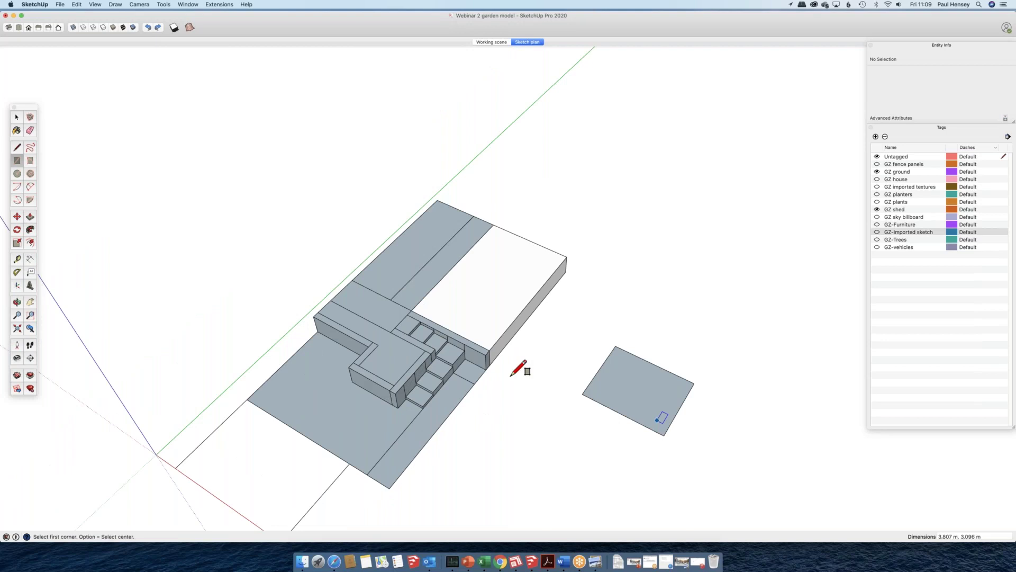
key("space")
middle_click_drag(510, 375, 662, 342)
middle_click_drag(449, 275, 449, 274, "shift")
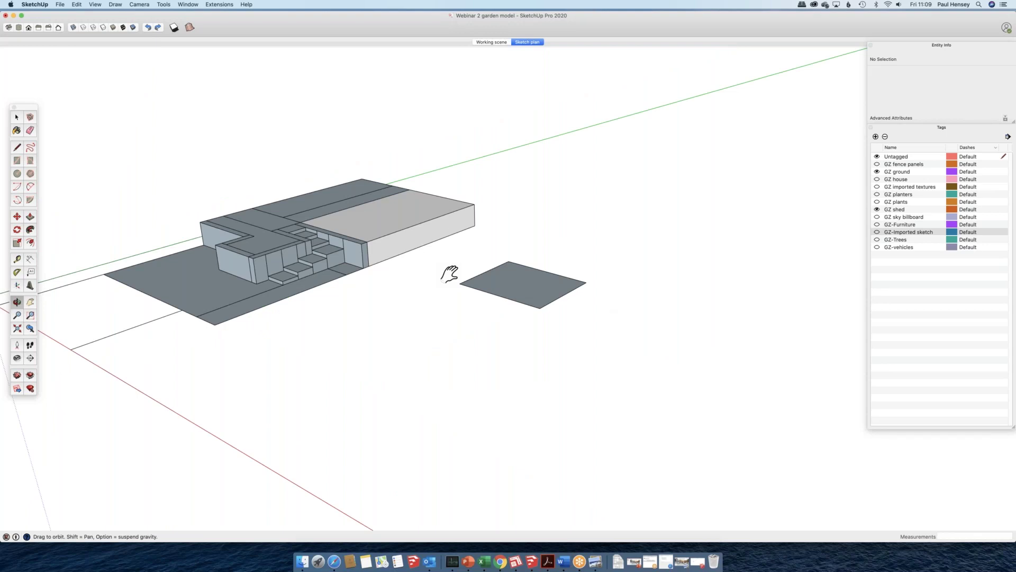
key("space")
middle_click_drag(449, 274, 495, 342)
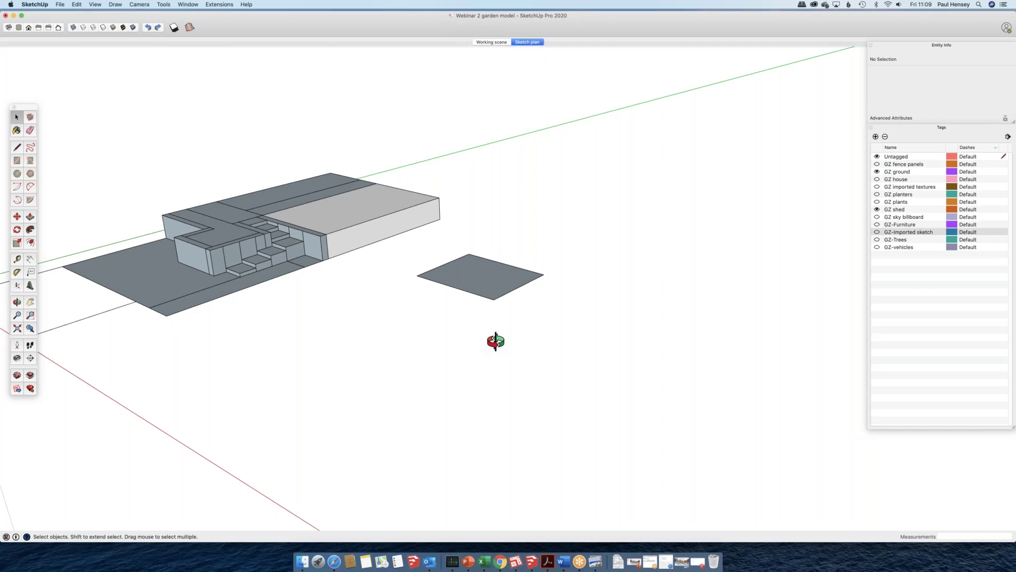
middle_click_drag(496, 341, 532, 374)
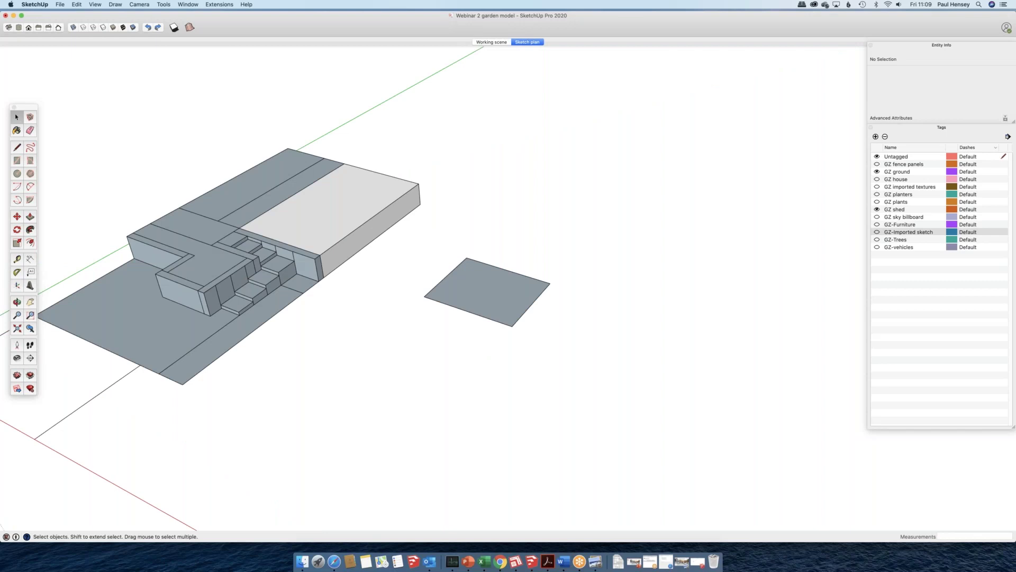
left_click(323, 224)
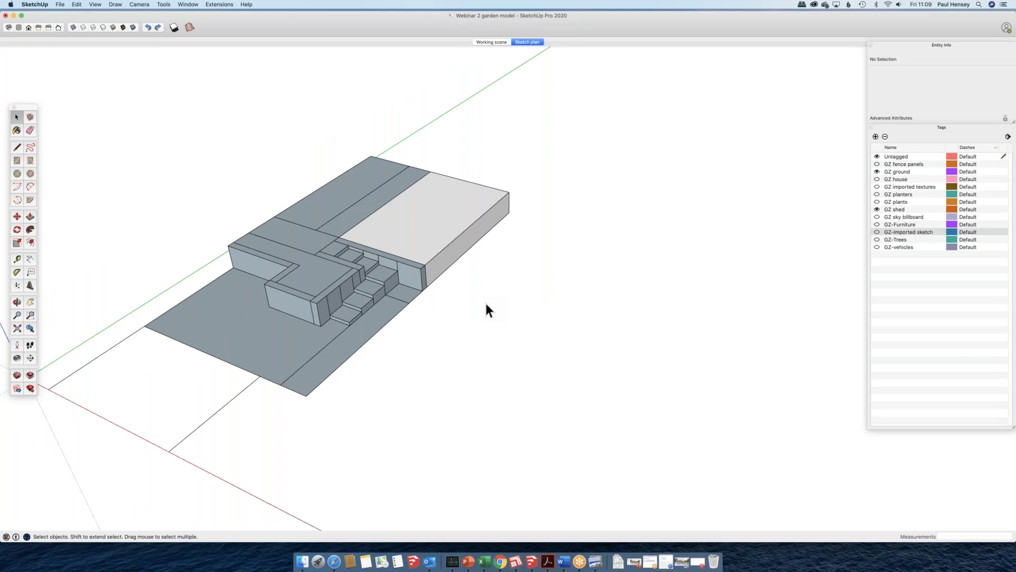
- Turn the white top and side faces of the large raised rear block to grey, matching the rest of the ground
scroll(423, 246, "up", 2)
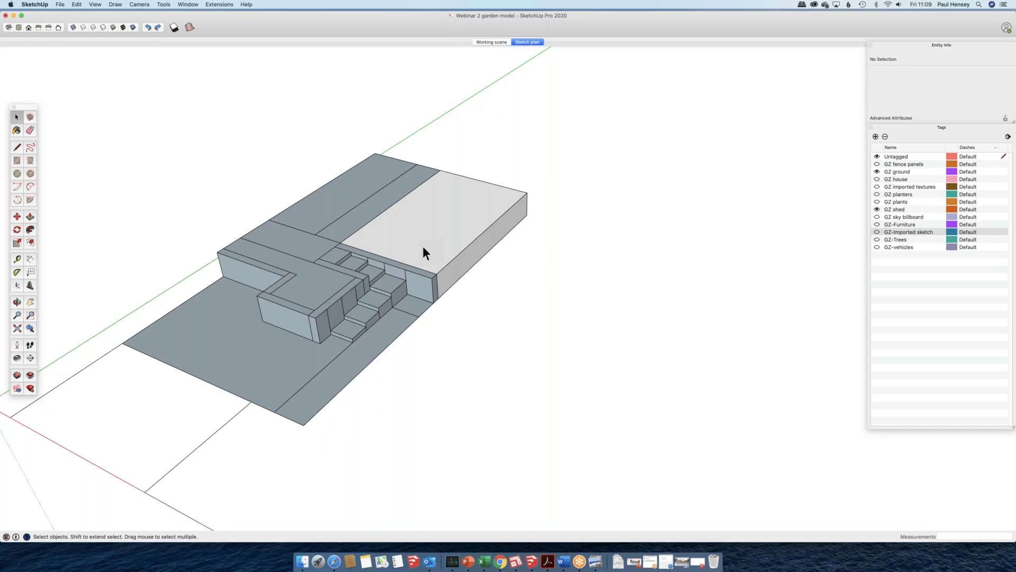
scroll(423, 245, "up", 3)
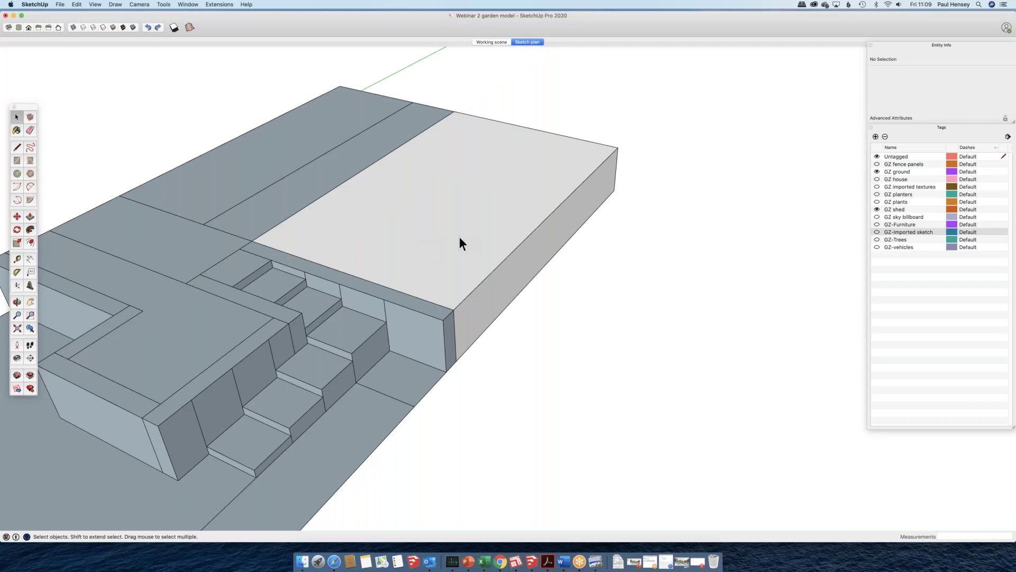
scroll(451, 210, "down", 2)
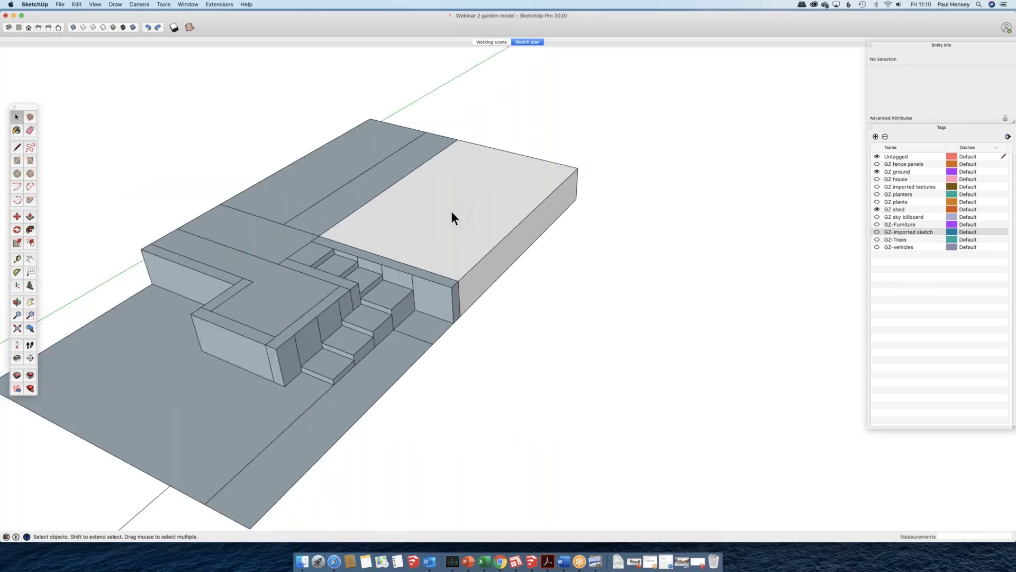
key("super+z")
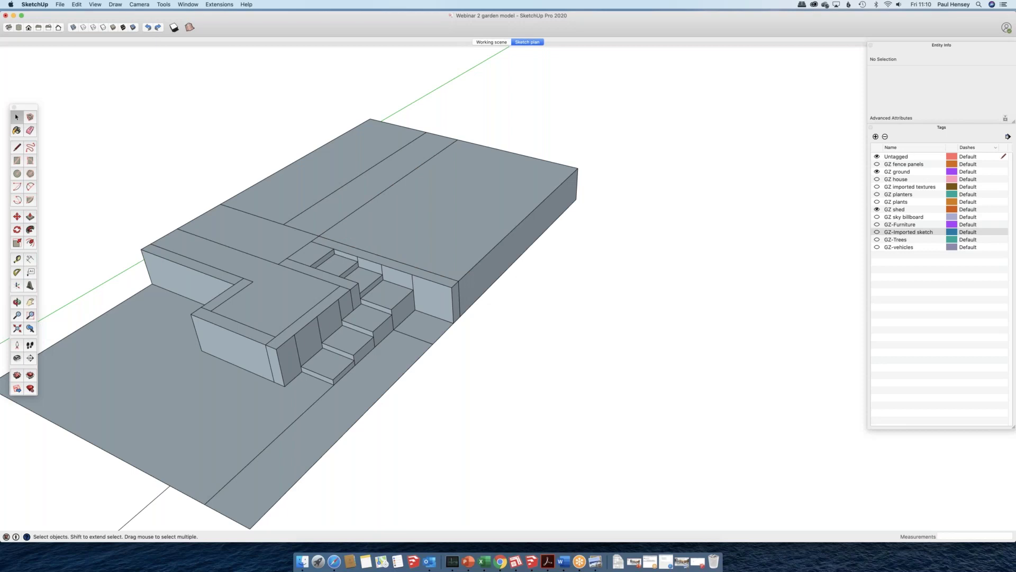
- Raise the ground square beside the steps against the rear wall with Push/Pull, and lower its top by 0.15 m
middle_click_drag(415, 304, 348, 336)
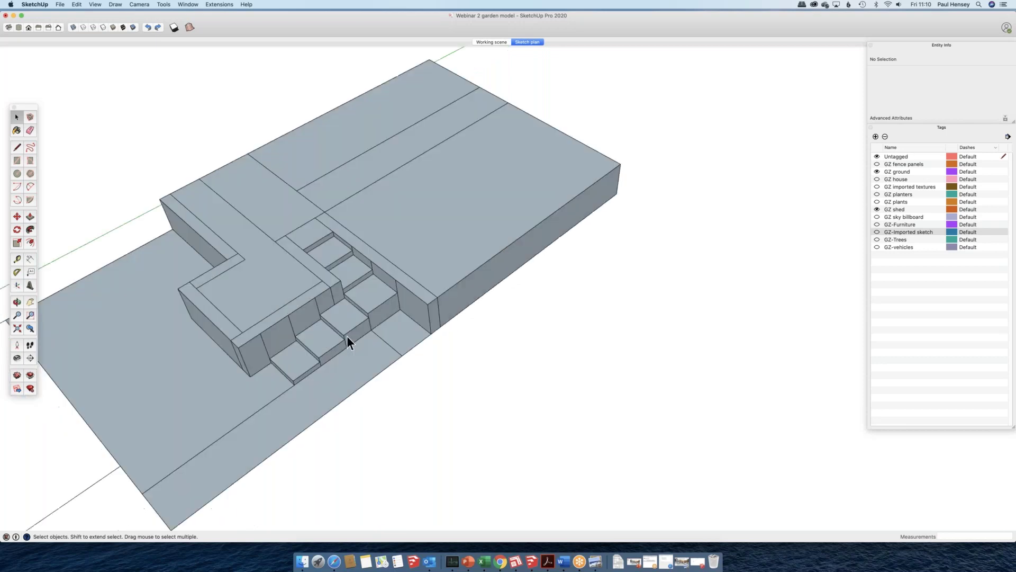
key("p")
left_click(397, 339)
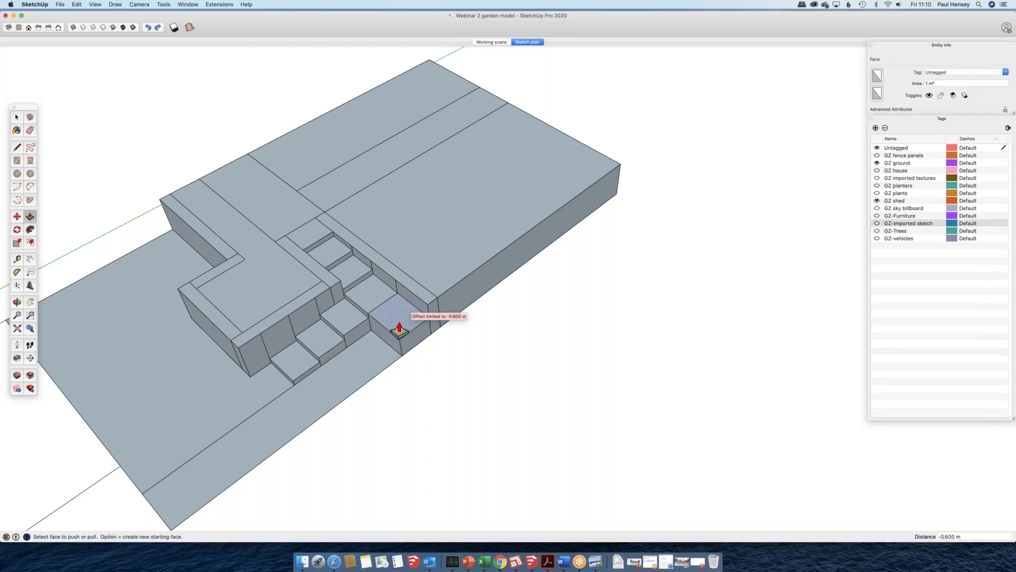
left_click(431, 303)
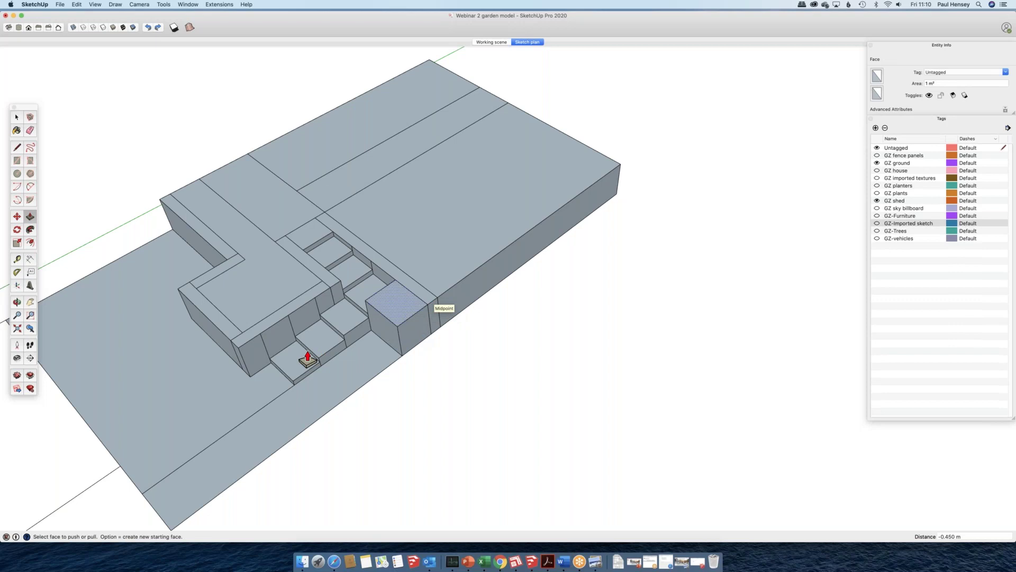
middle_click_drag(308, 357, 369, 333)
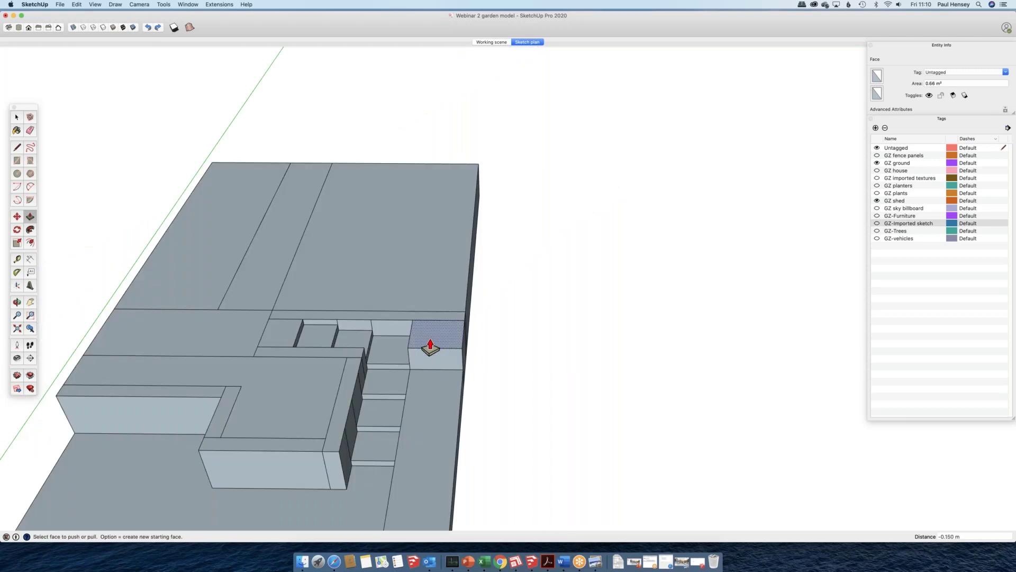
left_click(431, 347)
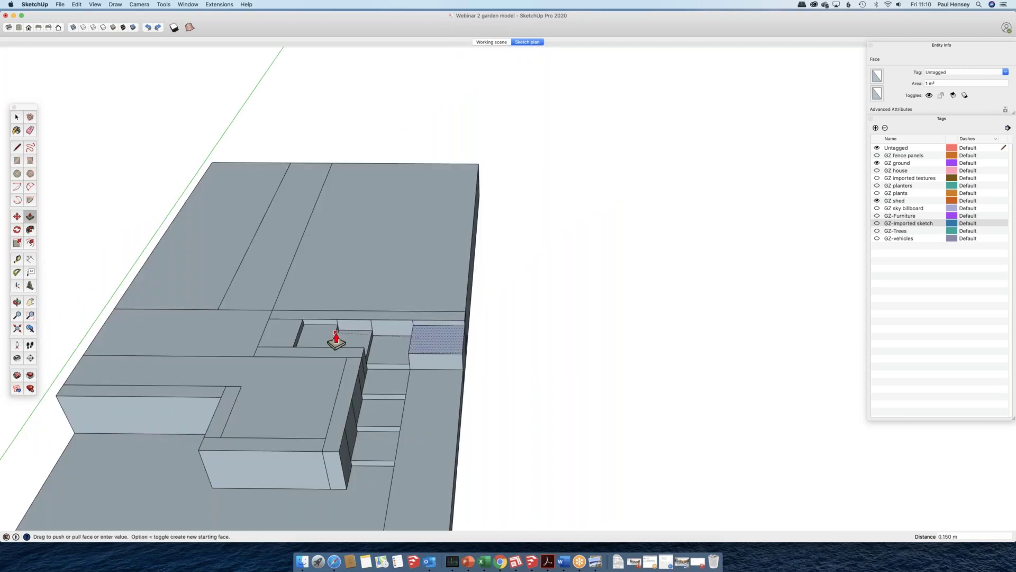
- Raise the strip alongside the steps, and extend the raised corner block forward along it, level with the front edge of the neighbouring step
middle_click_drag(336, 339, 344, 318)
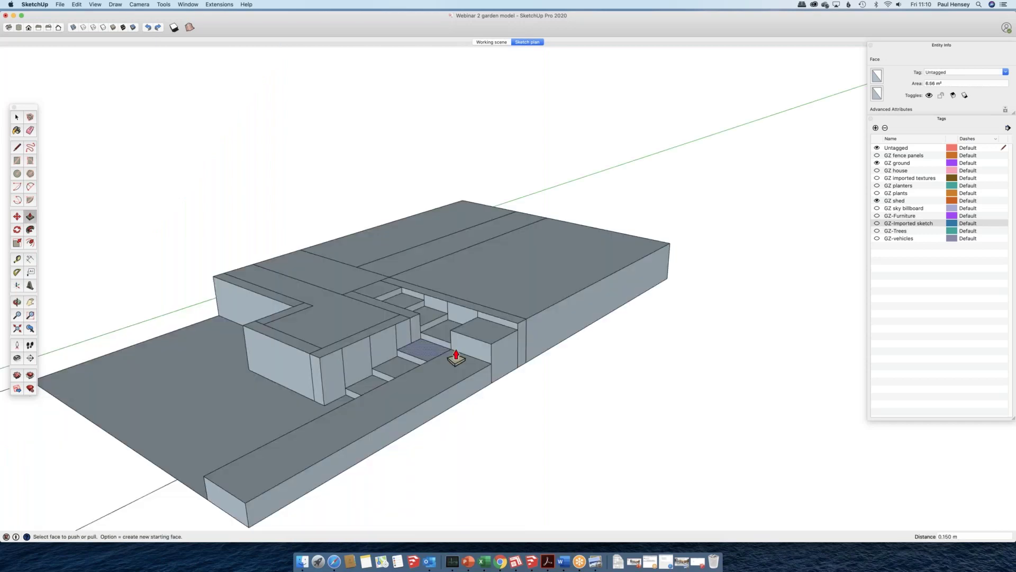
left_click_drag(468, 349, 412, 379)
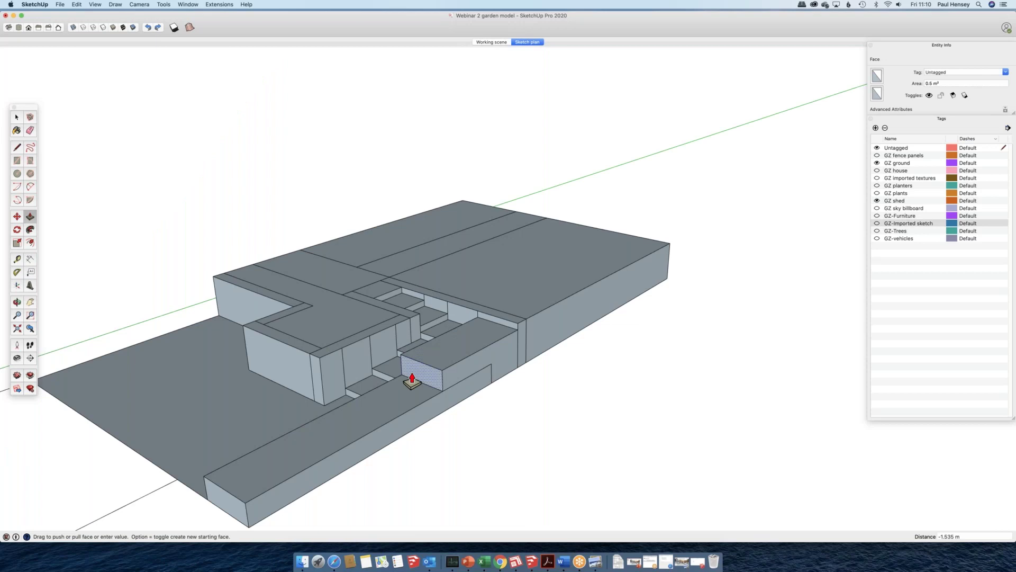
middle_click_drag(413, 379, 485, 393)
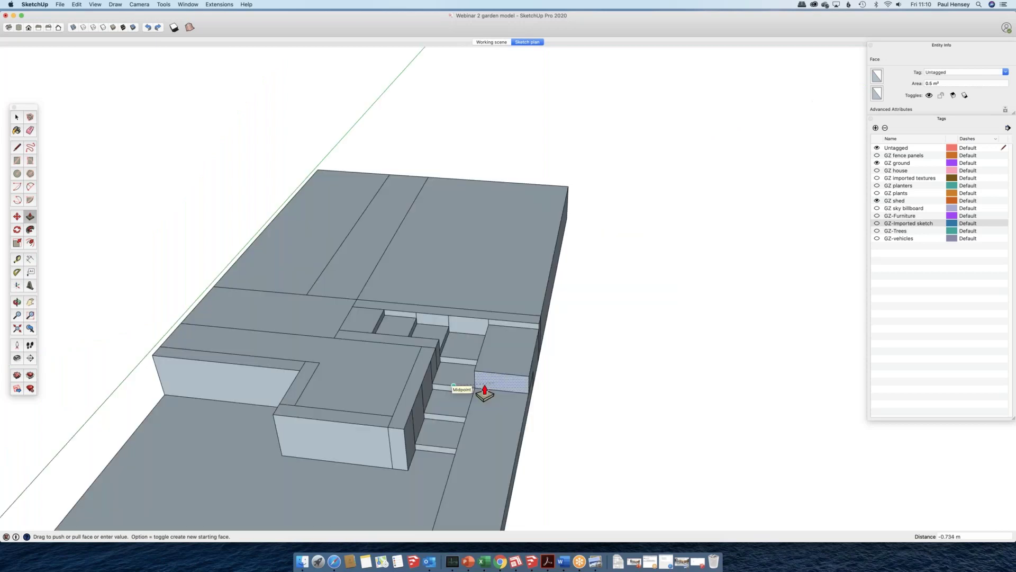
middle_click_drag(485, 393, 509, 400)
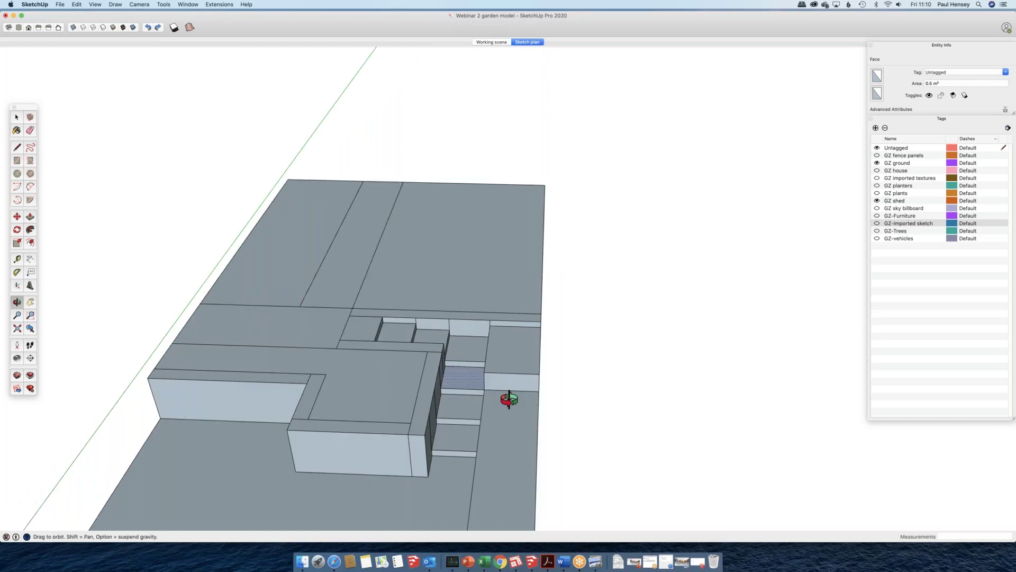
- Lower the top of the extended block beside the steps by 0.15 m with Push/Pull
middle_click_drag(510, 400, 449, 345)
key("p")
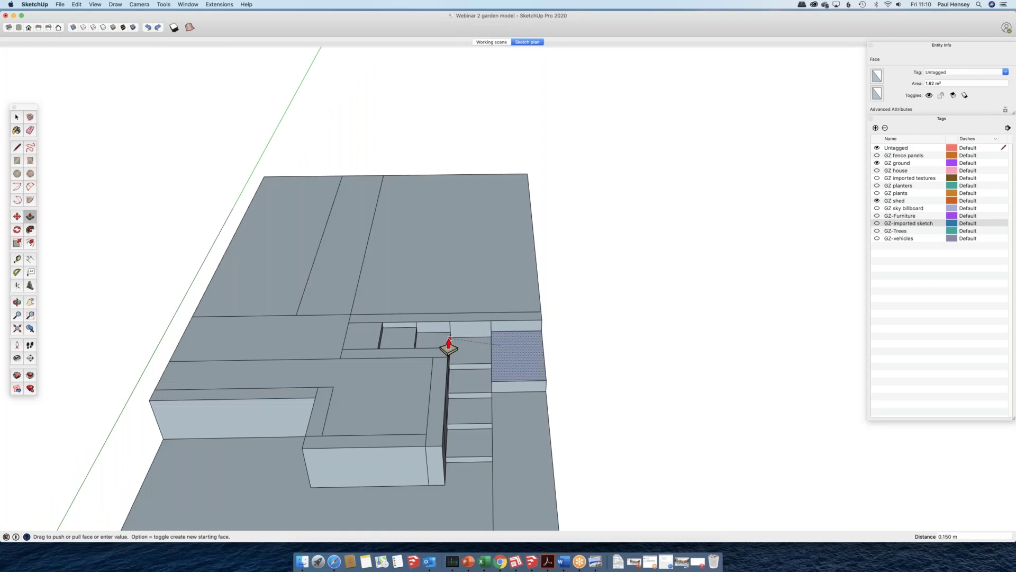
middle_click_drag(449, 345, 382, 433)
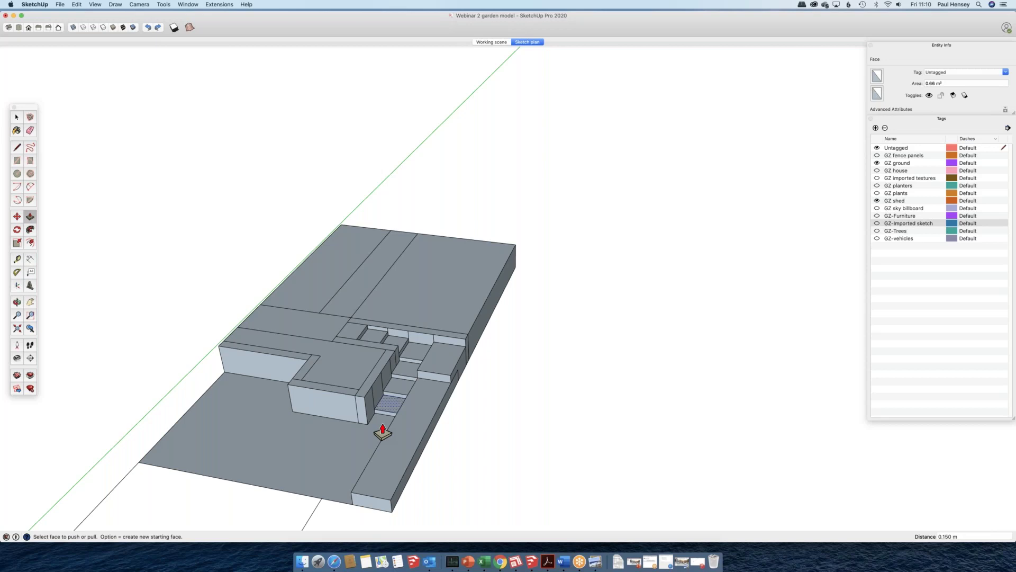
- Erase the leftover vertical lines on the faces of the L-shaped wall
middle_click_drag(383, 432, 457, 291)
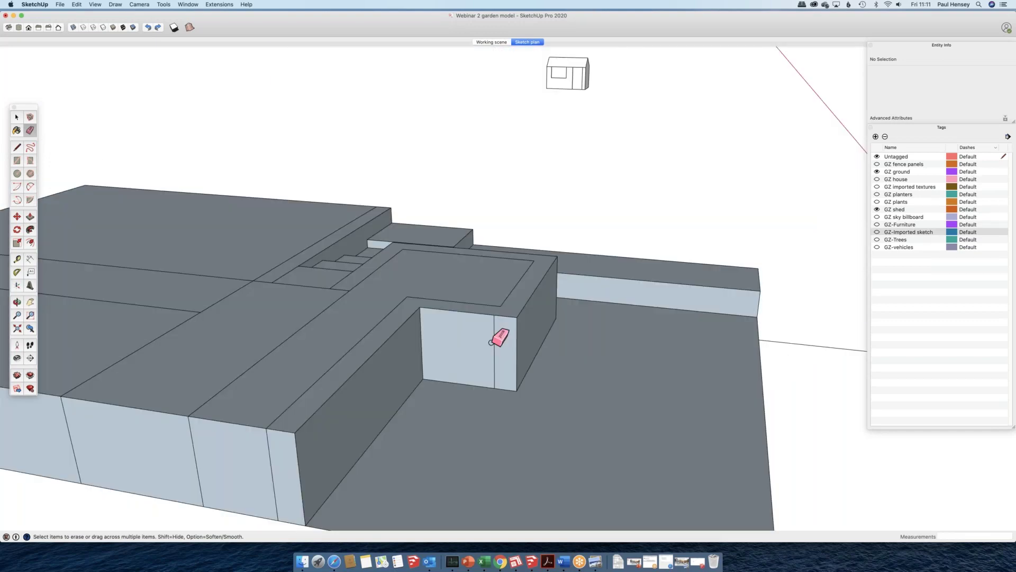
mouse_move(491, 342)
middle_mouse_down()
mouse_move(402, 323)
mouse_move(420, 306)
middle_mouse_up()
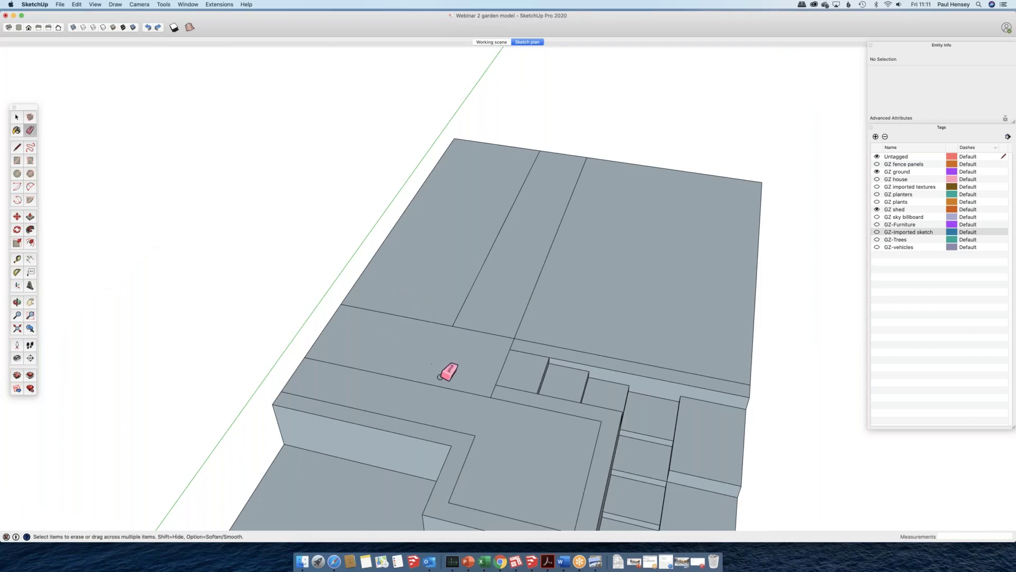
- Draw a line across the ground section behind the L-shaped wall, and erase the edge separating its inner part from the long path
key("l")
left_click(410, 318)
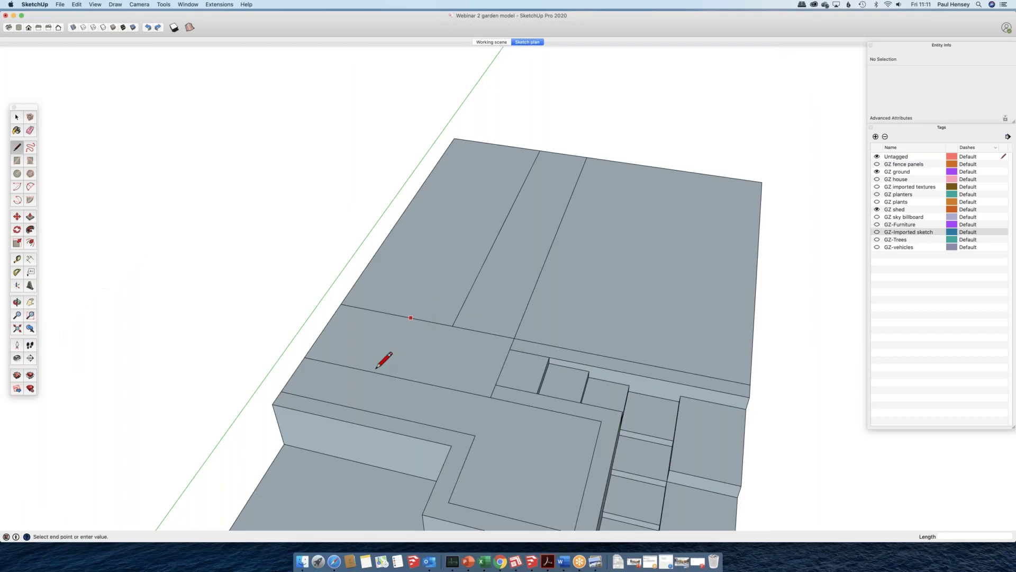
left_click(380, 374)
key("space")
key("e")
left_click(479, 331)
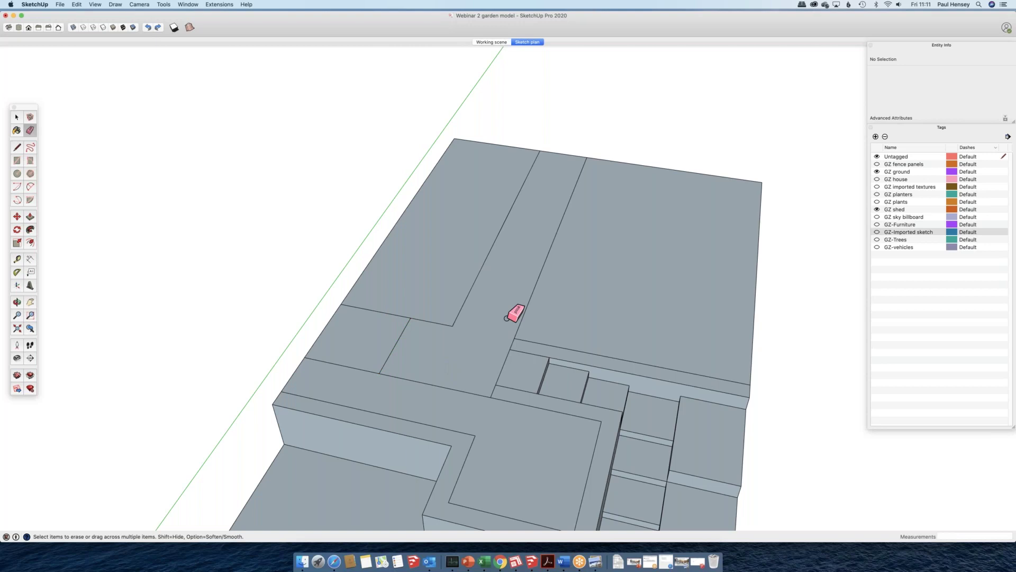
scroll(507, 319, "down", 3)
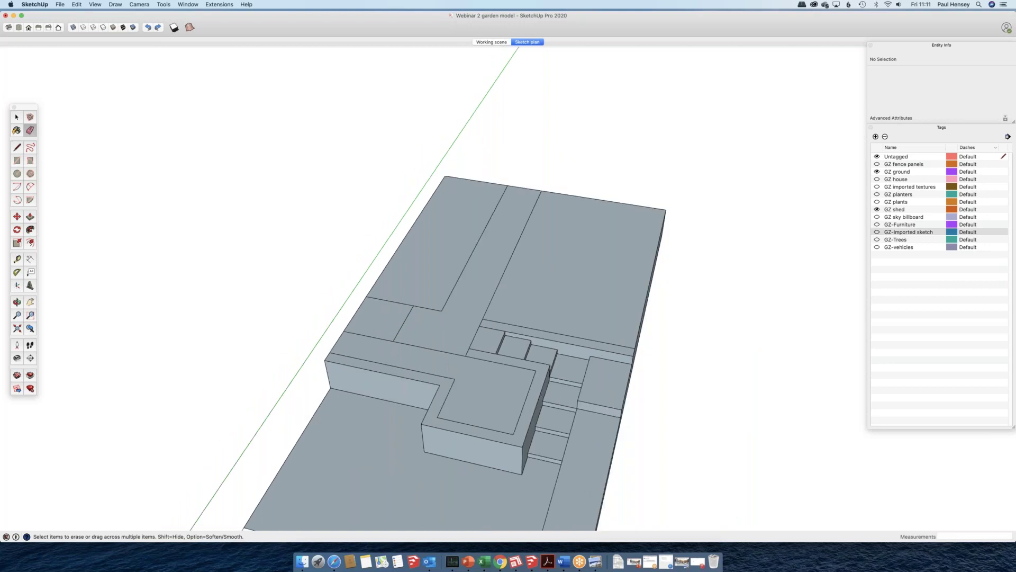
- Draw a line about 4.63 m long across the large rear ground area from the path edge to the outer side, and select the rear face
key("l")
middle_click_drag(535, 300, 444, 260, "shift")
left_click(444, 260)
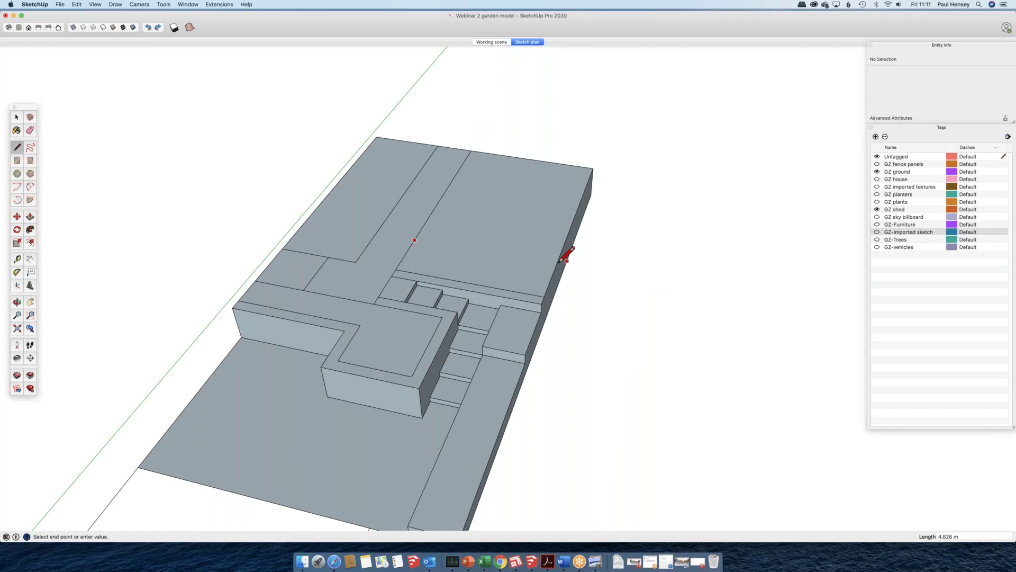
left_click(564, 260)
key("space")
left_click(516, 224)
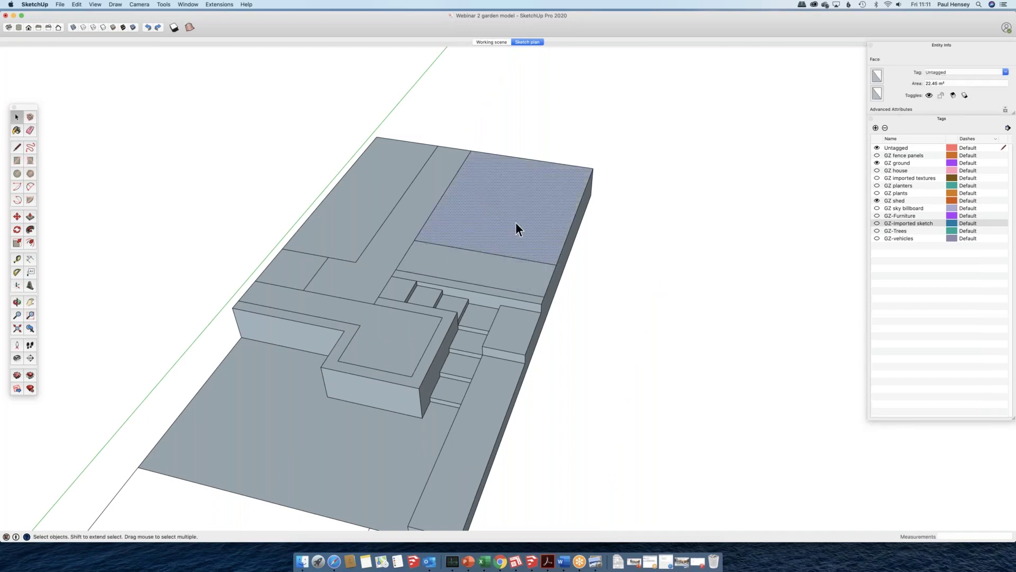
- Examine the overall garden block and the row of steps from several angles
scroll(571, 217, "down", 3)
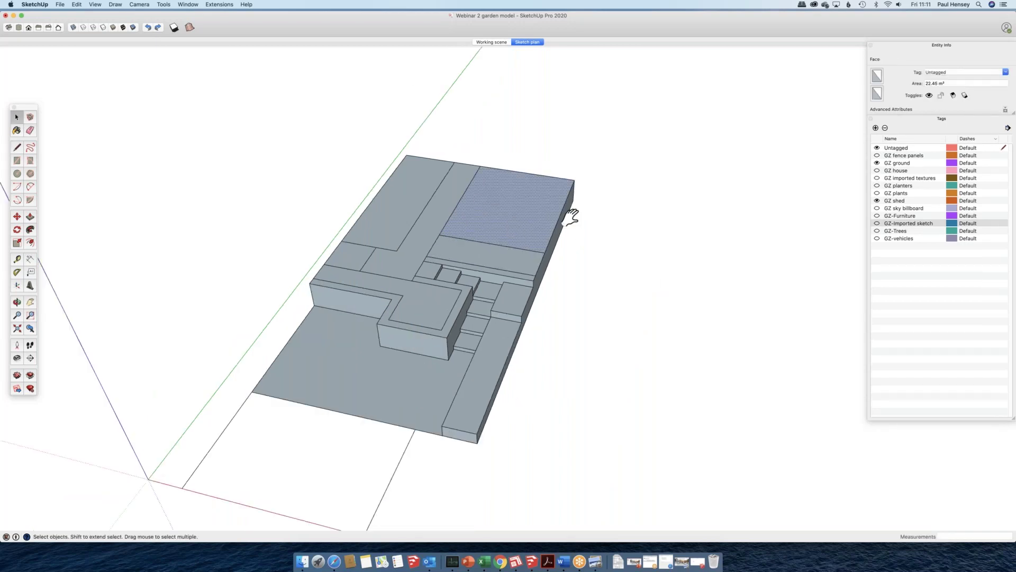
middle_click_drag(571, 217, 662, 157, "shift")
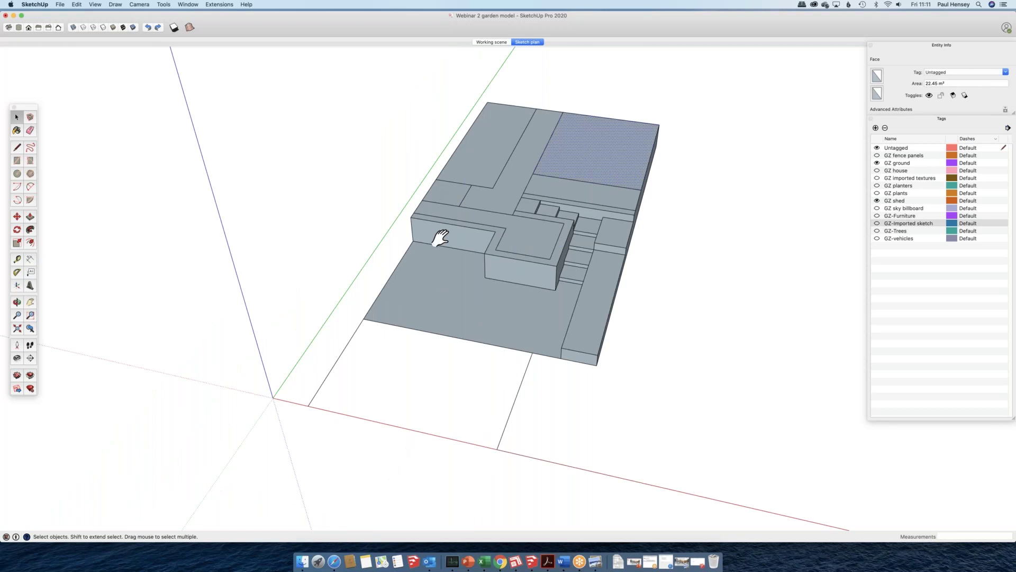
middle_click_drag(441, 238, 378, 209, "shift")
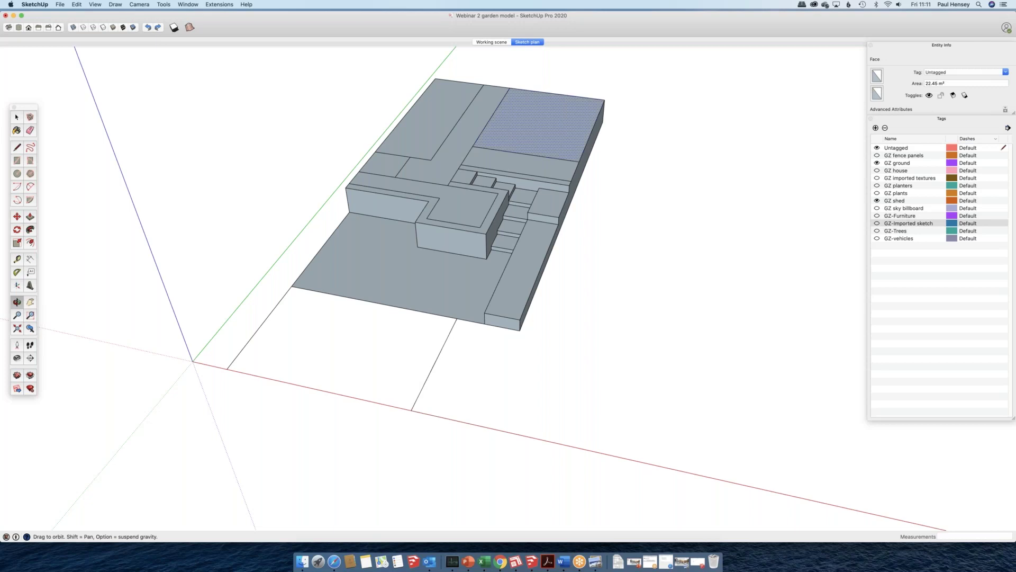
middle_click_drag(509, 272, 524, 270)
scroll(524, 270, "up", 5)
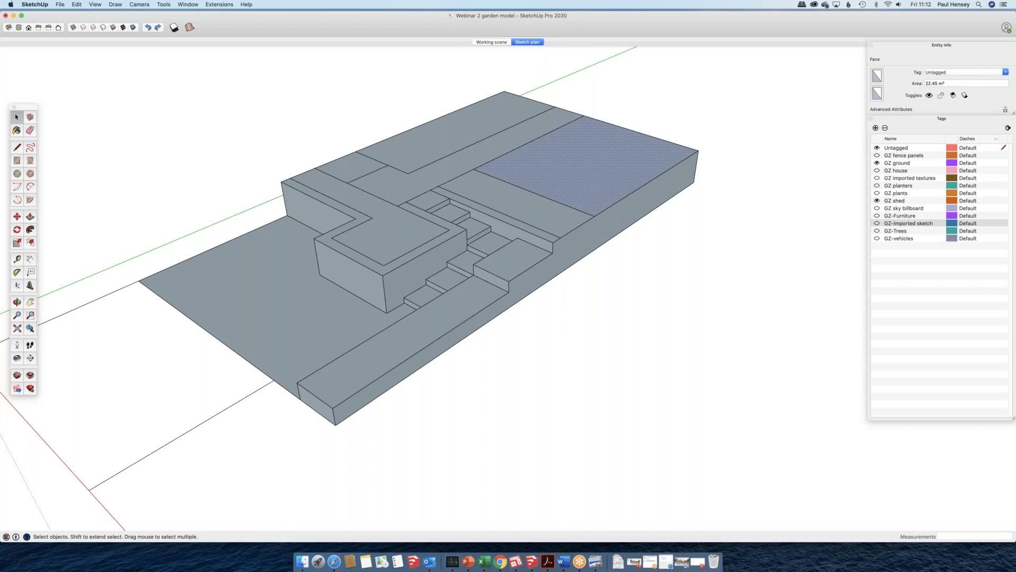
middle_click_drag(413, 286, 356, 286)
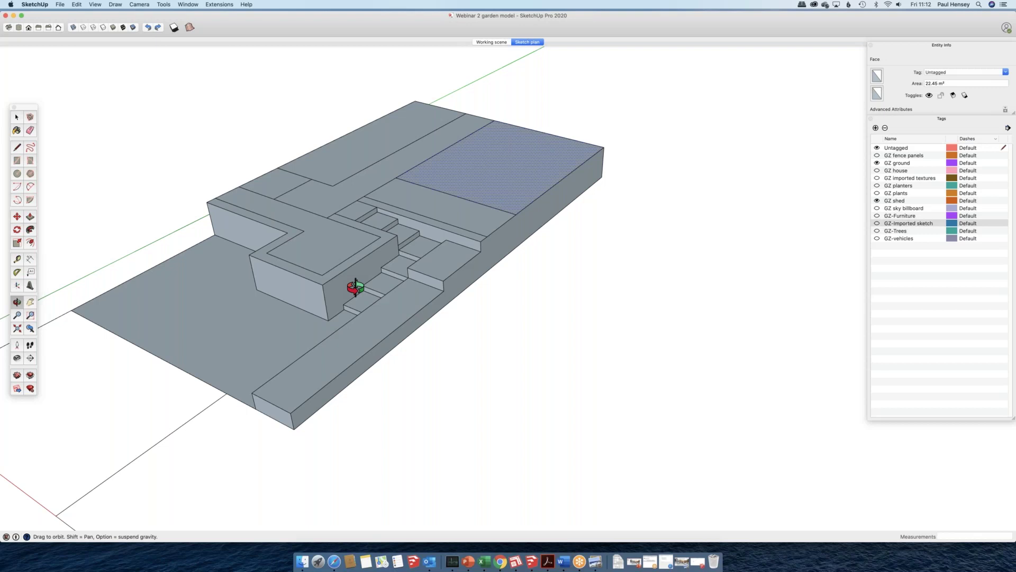
scroll(438, 264, "up", 5)
middle_click_drag(438, 263, 606, 188, "shift")
scroll(527, 326, "down", 5)
middle_click_drag(529, 238, 531, 255)
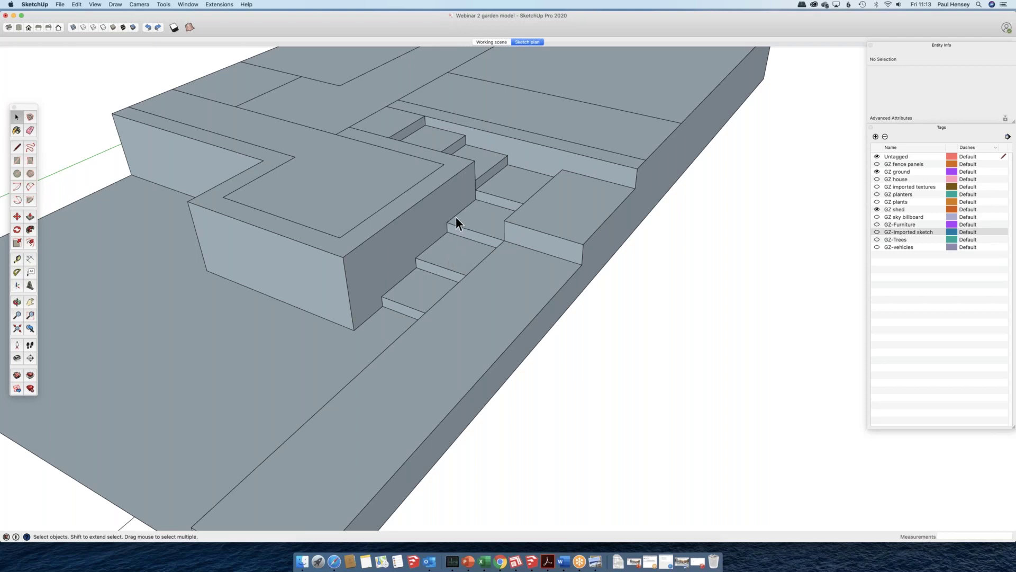
- Draw a horizontal line across the riser of the lowest step, just below the tread edge, to mark the tread thickness
scroll(455, 217, "up", 1)
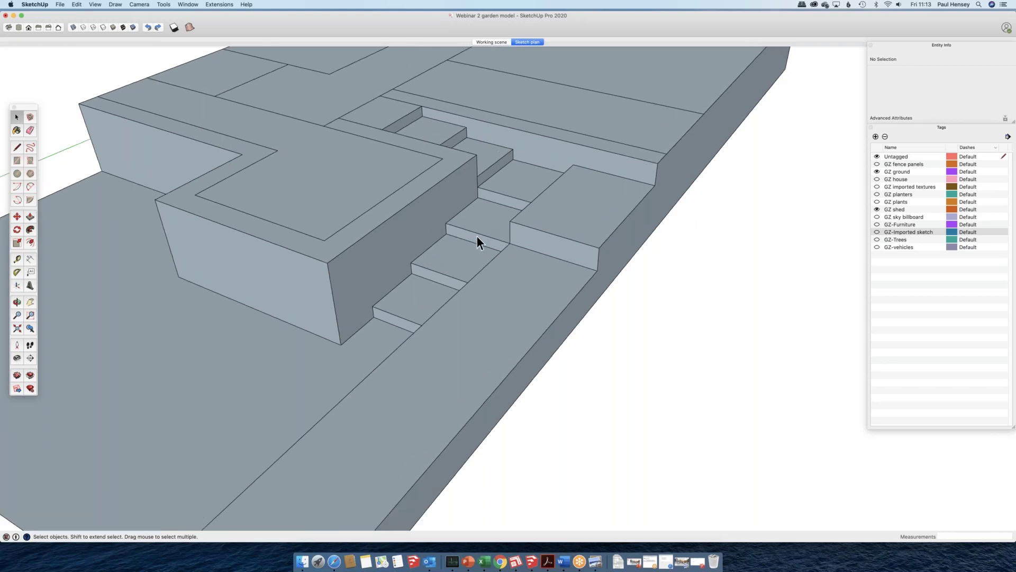
scroll(476, 236, "up", 2)
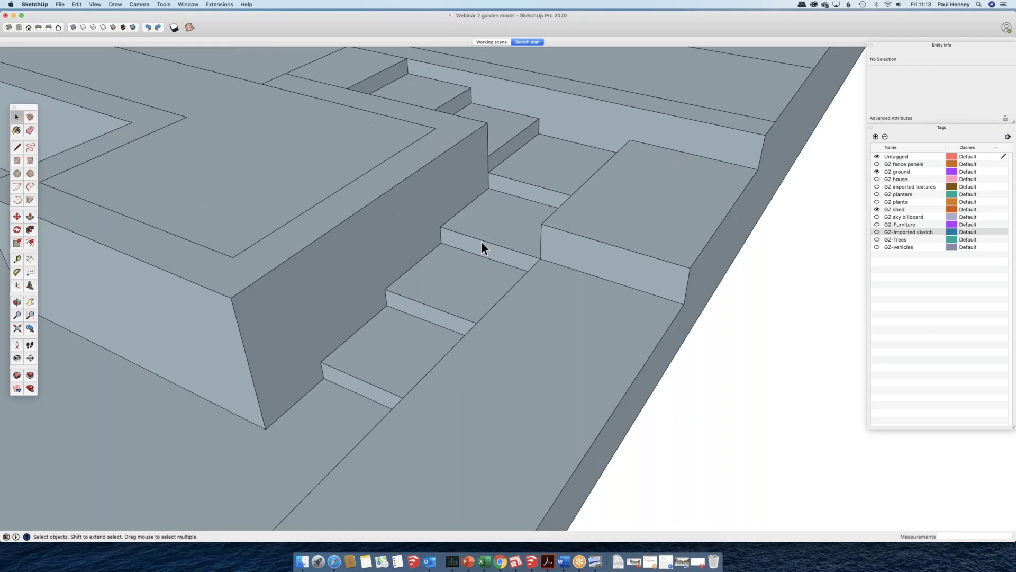
middle_click_drag(481, 241, 416, 237)
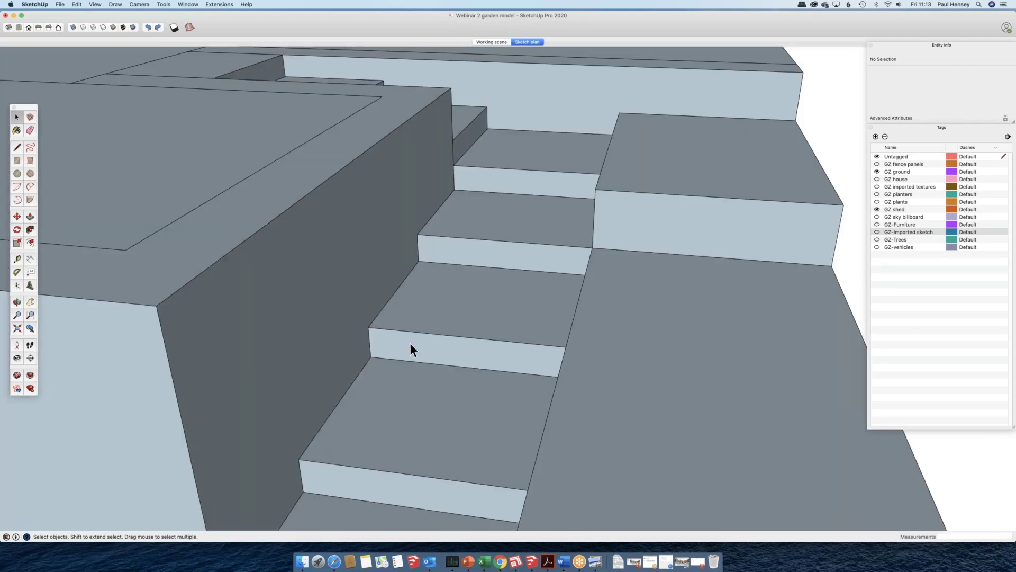
scroll(411, 346, "up", 1)
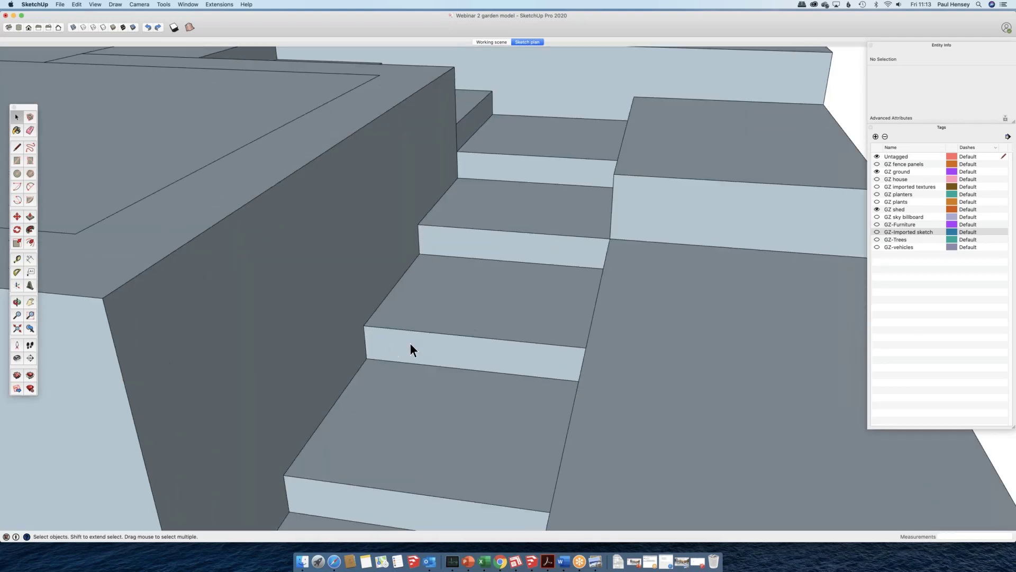
scroll(411, 346, "down", 1)
key("l")
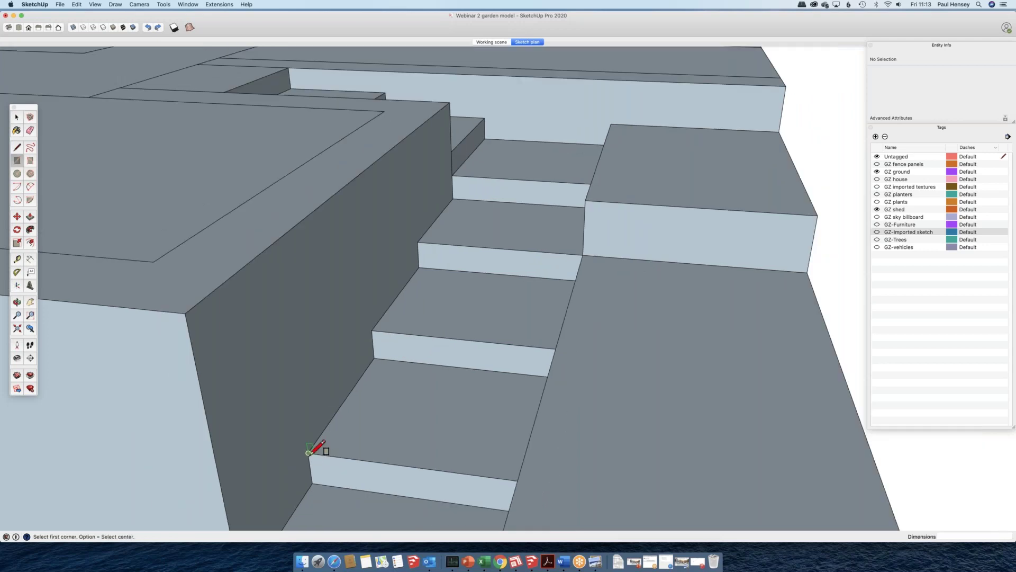
key("l")
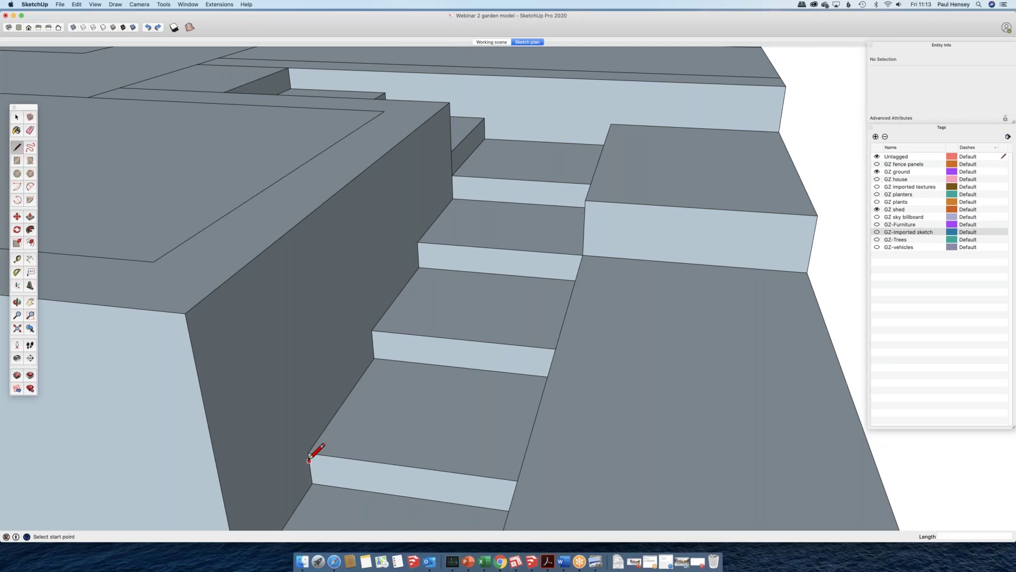
left_click(309, 460)
scroll(309, 461, "up", 2)
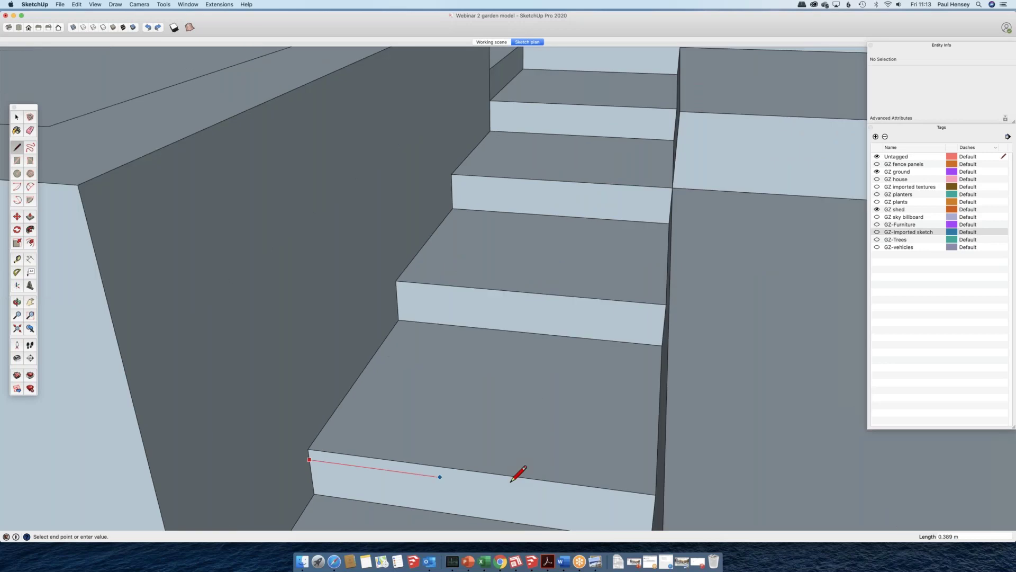
middle_click_drag(511, 481, 661, 347)
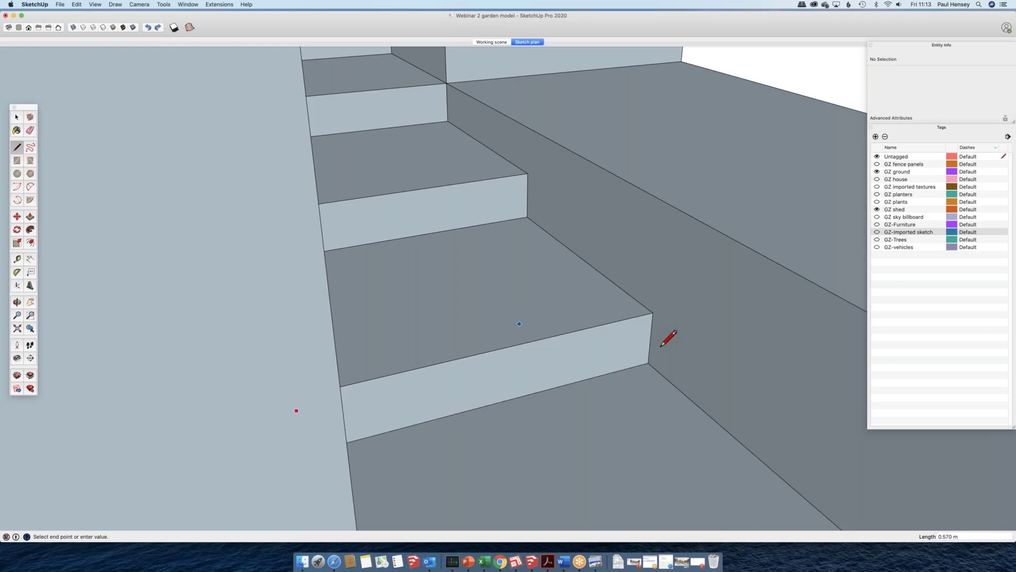
middle_click_drag(661, 346, 609, 360)
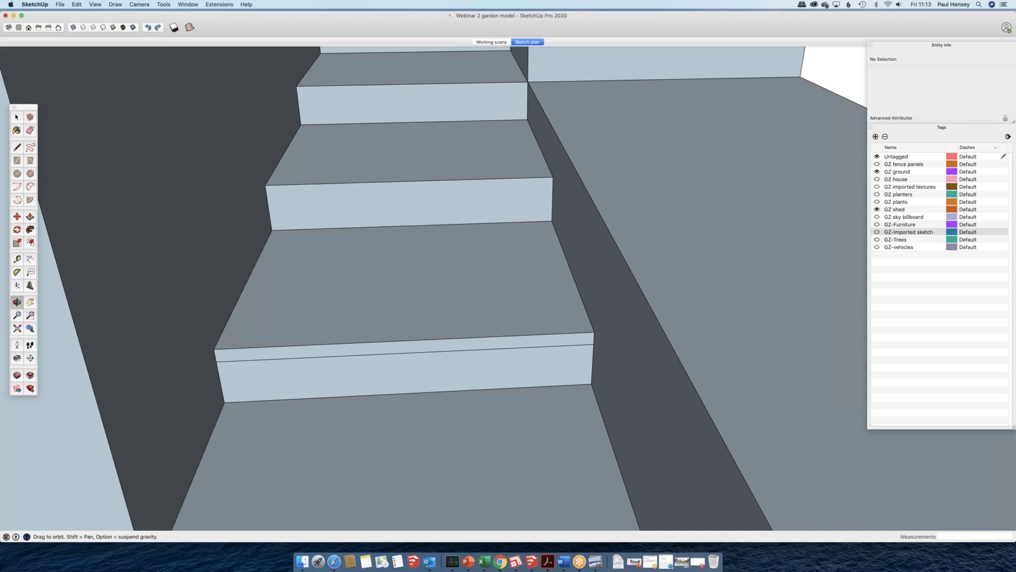
- Copy the tread-thickness line from the lowest step's riser onto the risers of the steps above it
left_click(403, 339)
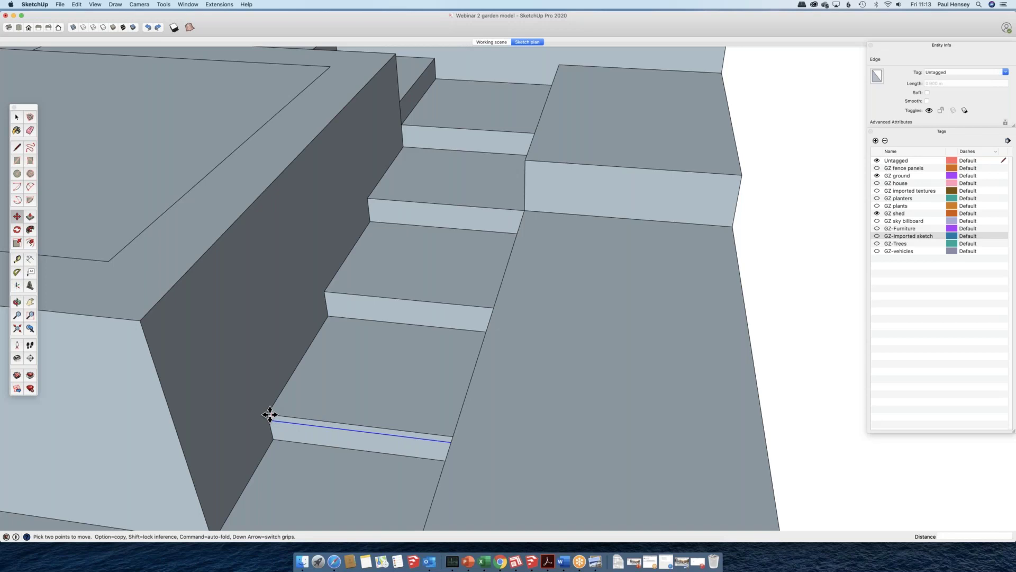
left_click(270, 414)
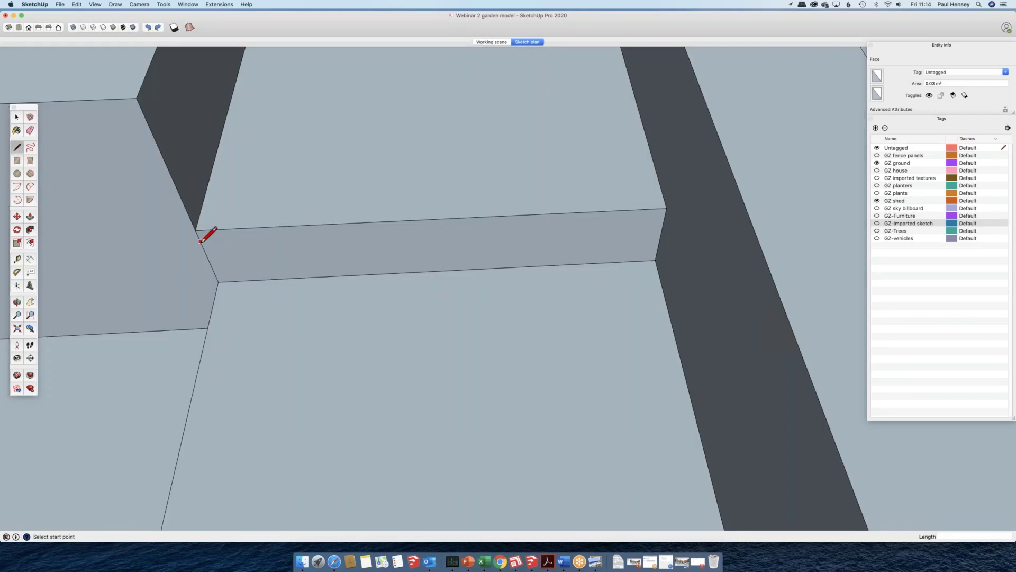
- Draw a tread-thickness line across the lowest riser of the other flight and array two copies onto the risers above
left_click_drag(200, 241, 664, 222)
key("space")
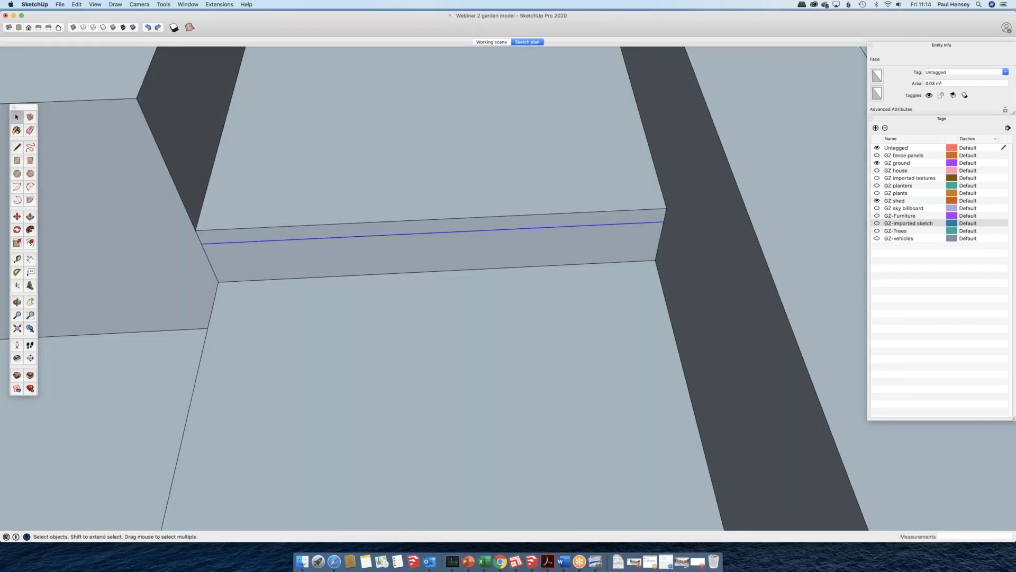
key("m")
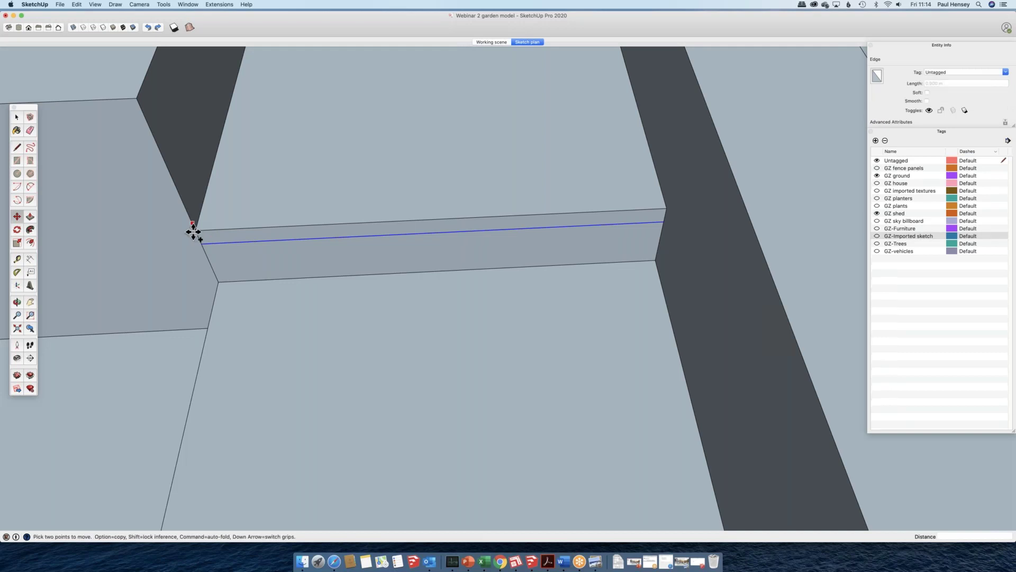
left_click(194, 230)
key("alt")
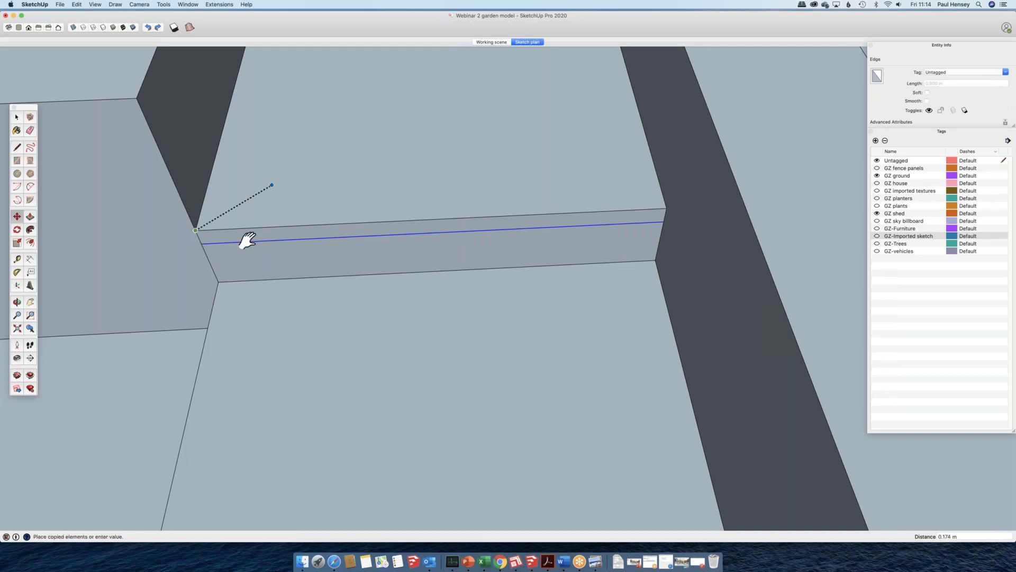
middle_click_drag(247, 240, 192, 511, "shift")
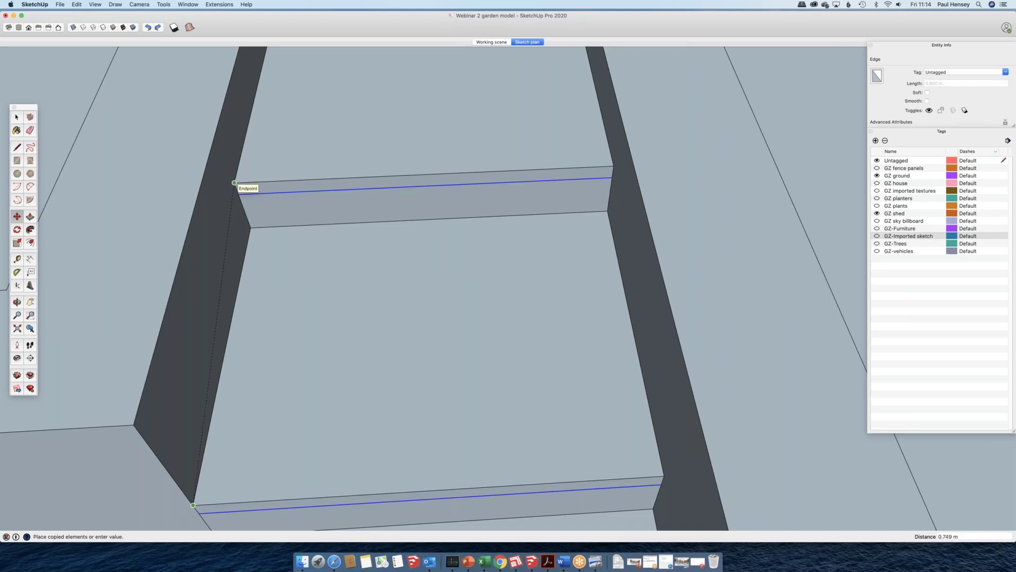
left_click(234, 182)
scroll(235, 183, "down", 5)
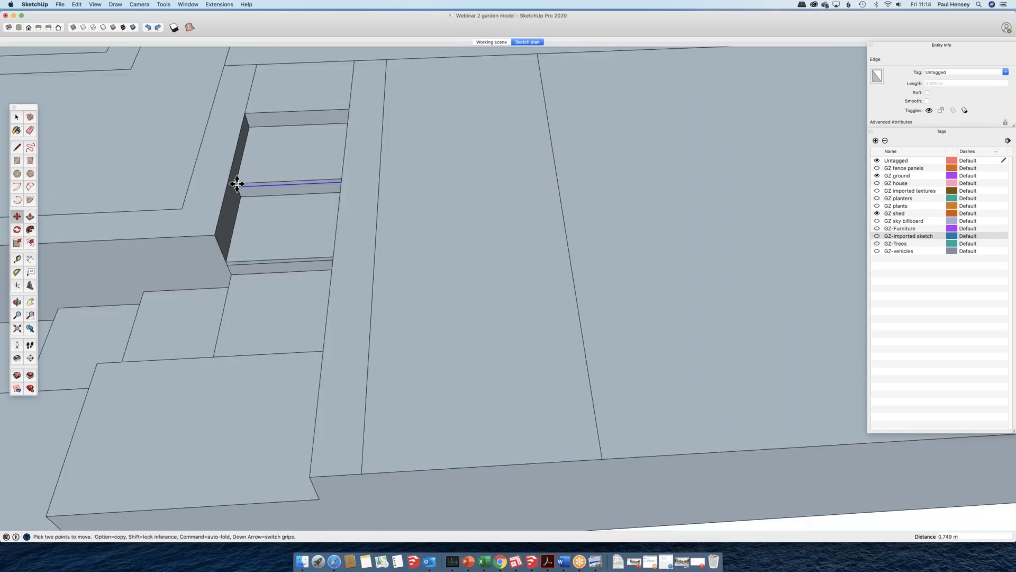
scroll(237, 184, "down", 3)
type("x2")
key("space")
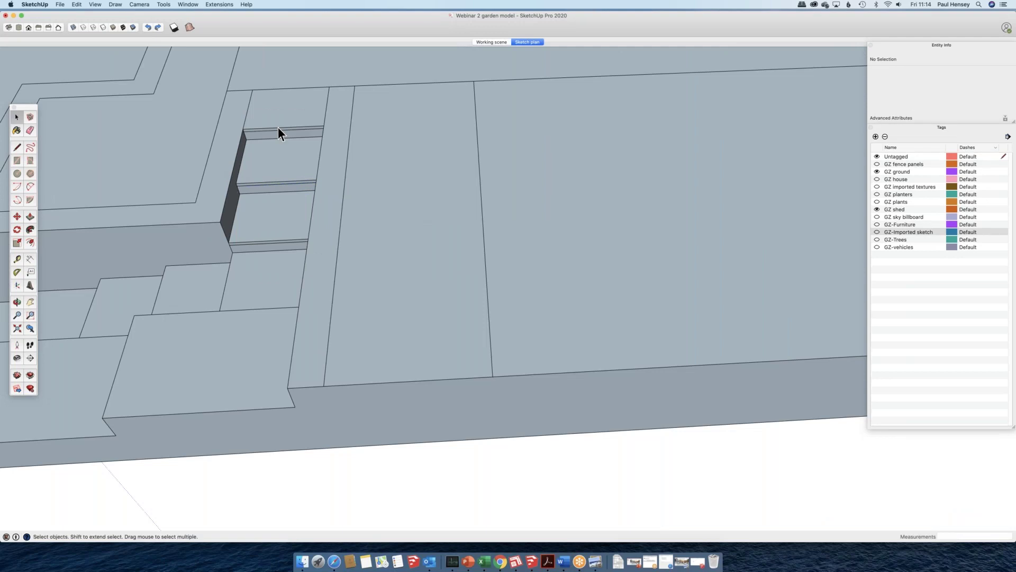
- Push/Pull the thin strips at the top of the step risers outward 0.03 m to form overhanging treads
scroll(278, 127, "up", 5)
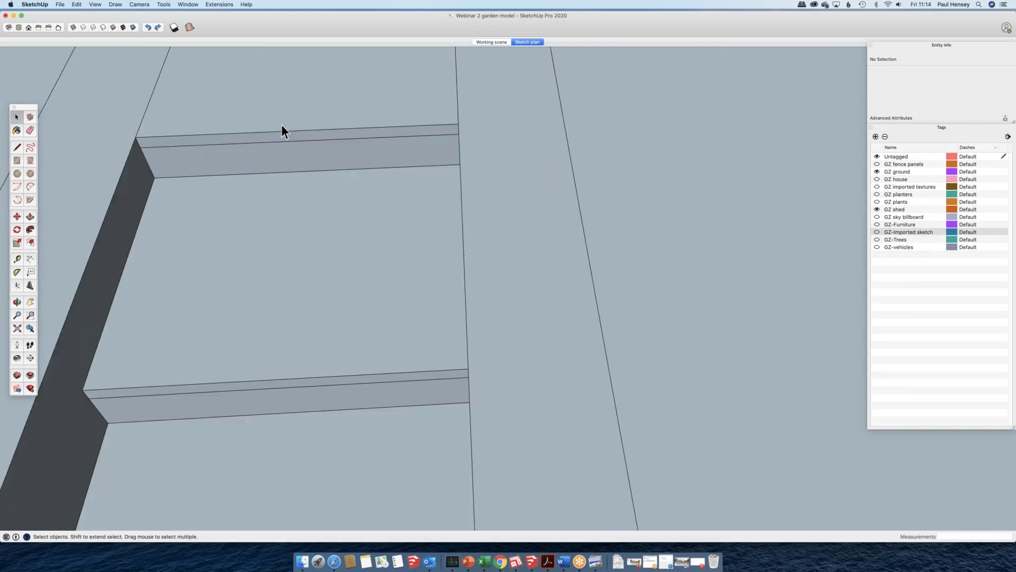
key("p")
left_click(281, 132)
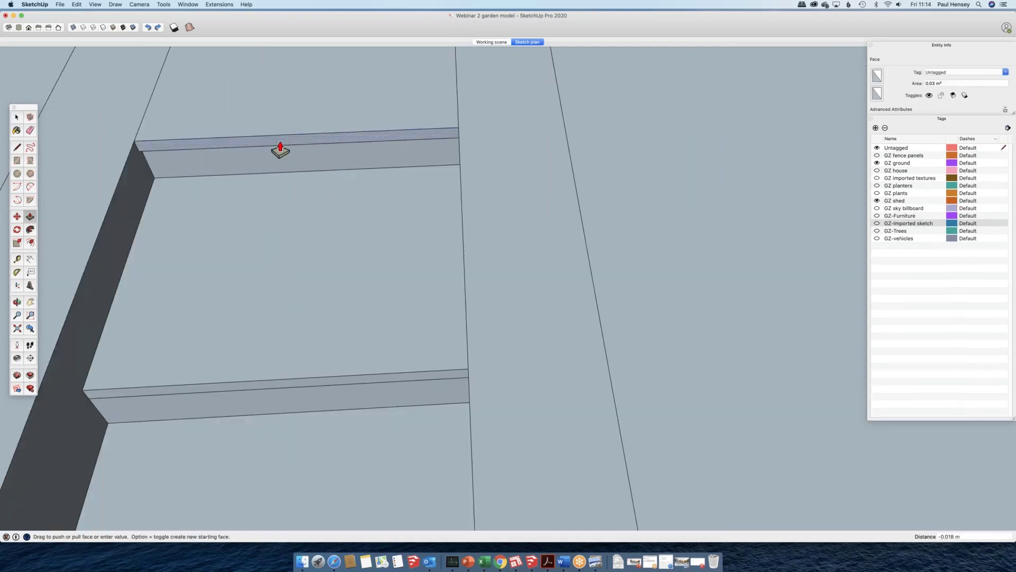
key("Escape")
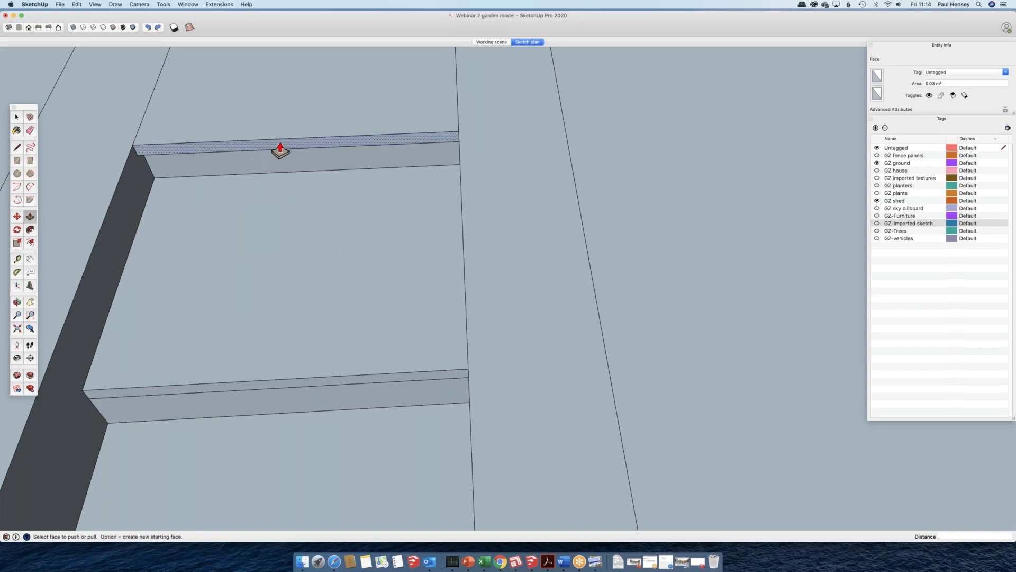
left_click(280, 151)
middle_click_drag(280, 151, 401, 200)
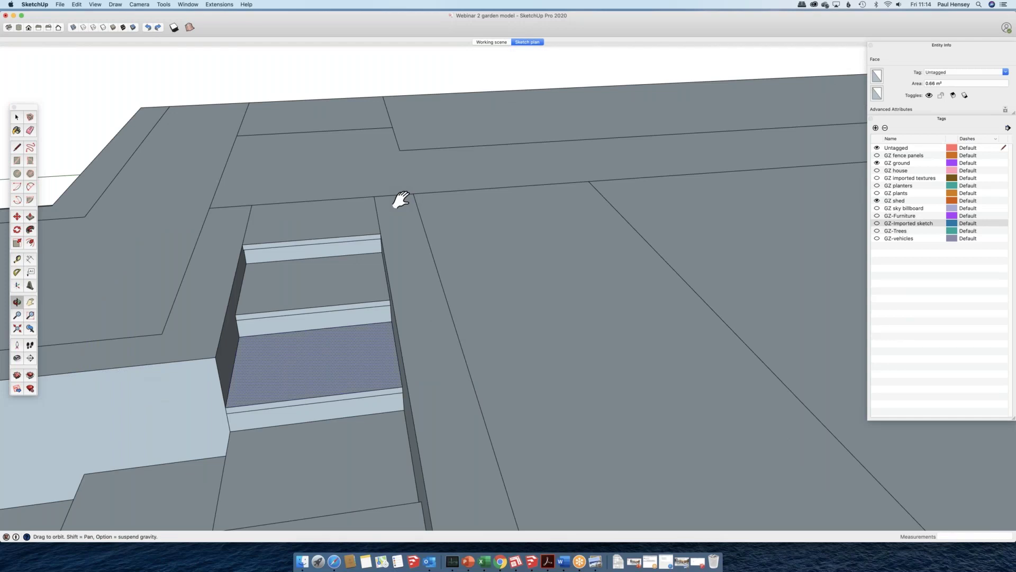
middle_click_drag(401, 200, 490, 187)
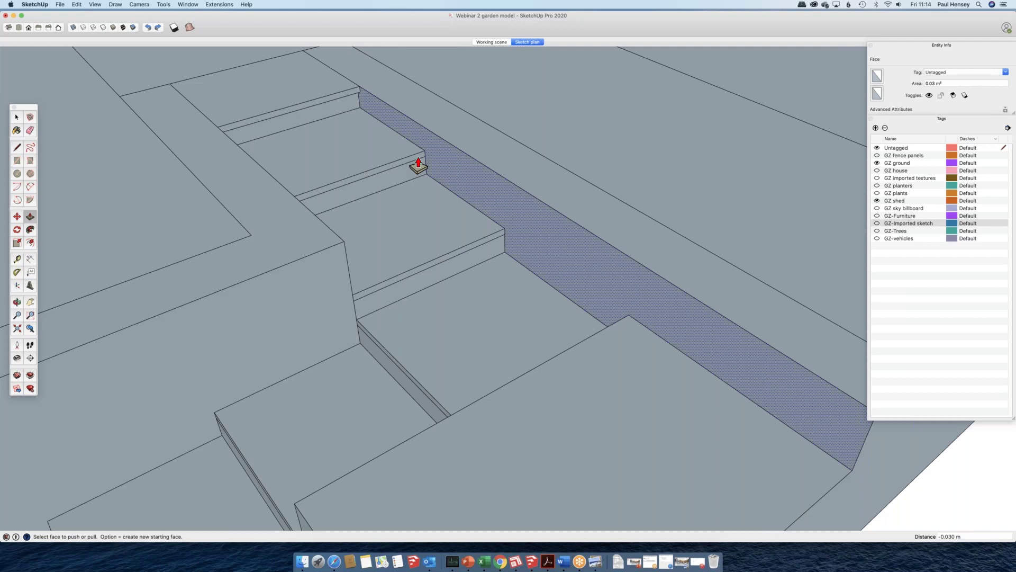
middle_click_drag(418, 165, 424, 222)
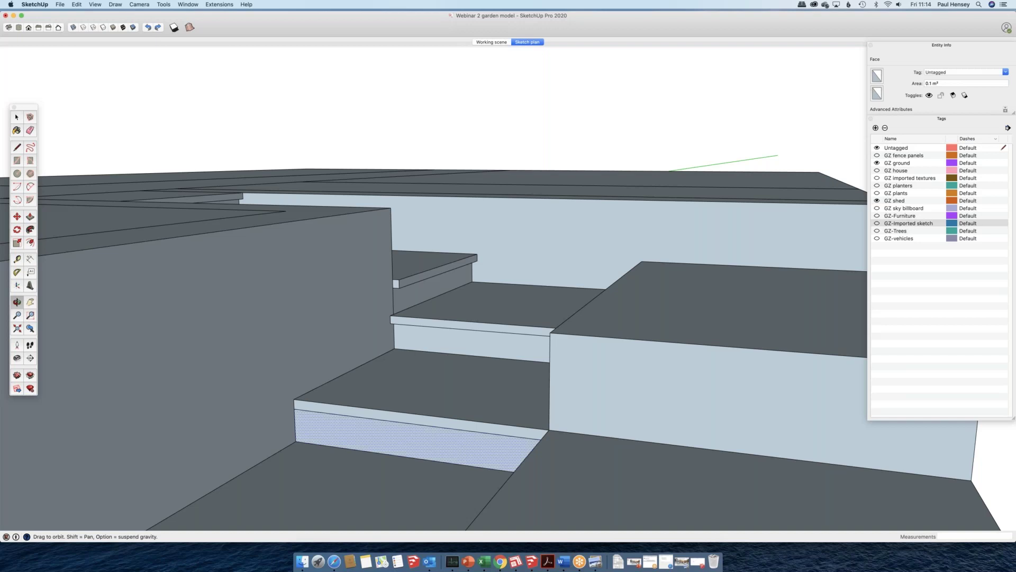
middle_click_drag(423, 222, 429, 133)
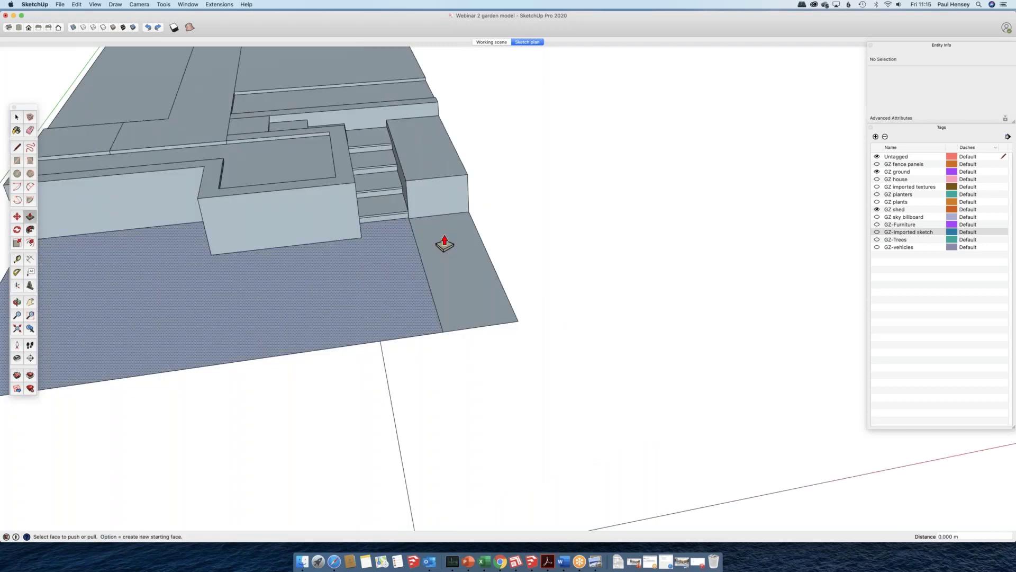
- Raise the narrow path strip at the foot of the steps slightly above the adjoining front ground
double_click(445, 244)
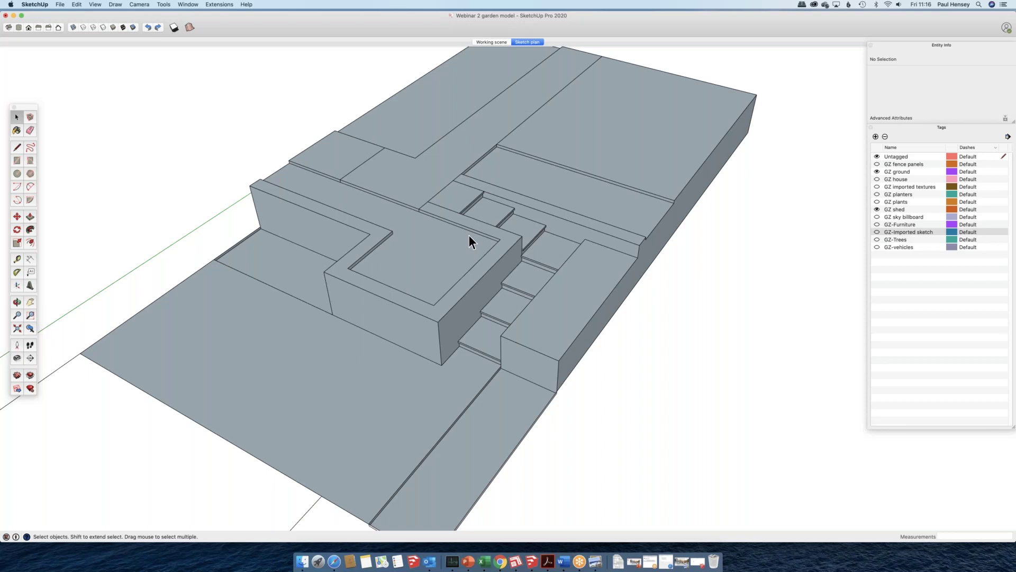
middle_click_drag(468, 234, 294, 193)
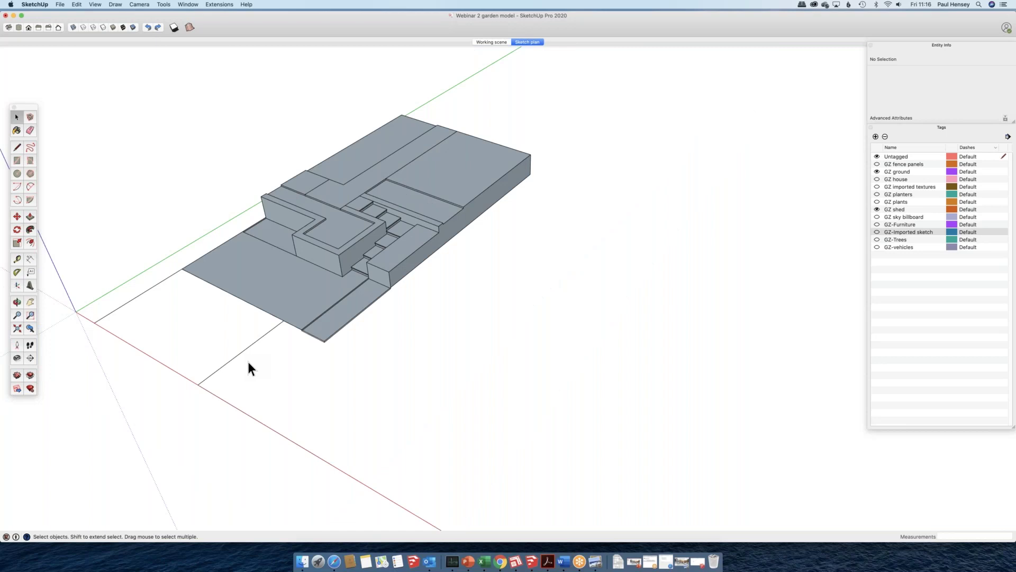
- Erase the two leftover lines extending from the front edge of the garden toward the red axis
key("e")
left_click(235, 357)
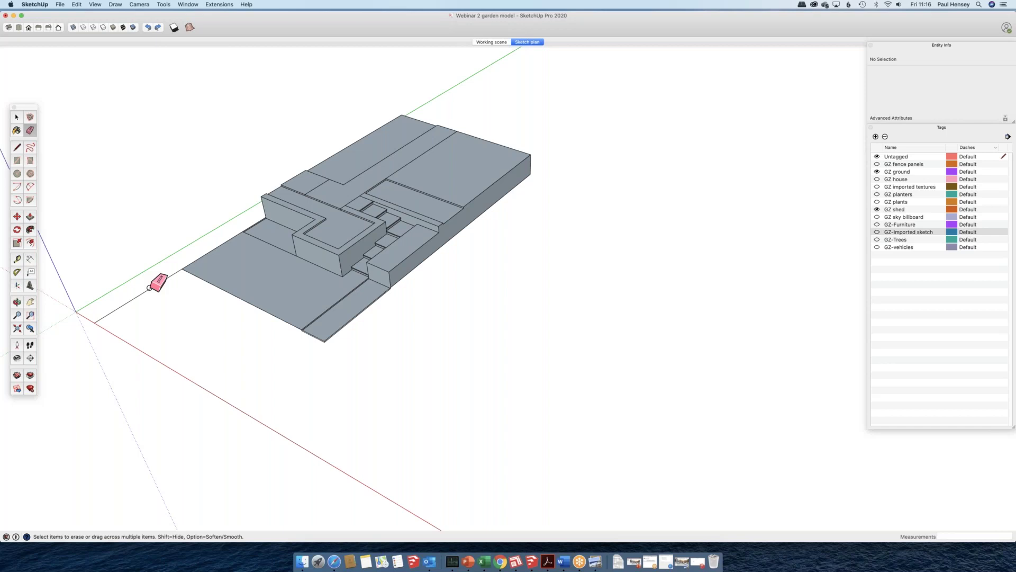
key("space")
- Group all the connected garden geometry and assign the group to the GZ ground tag
middle_click_drag(159, 282, 211, 200)
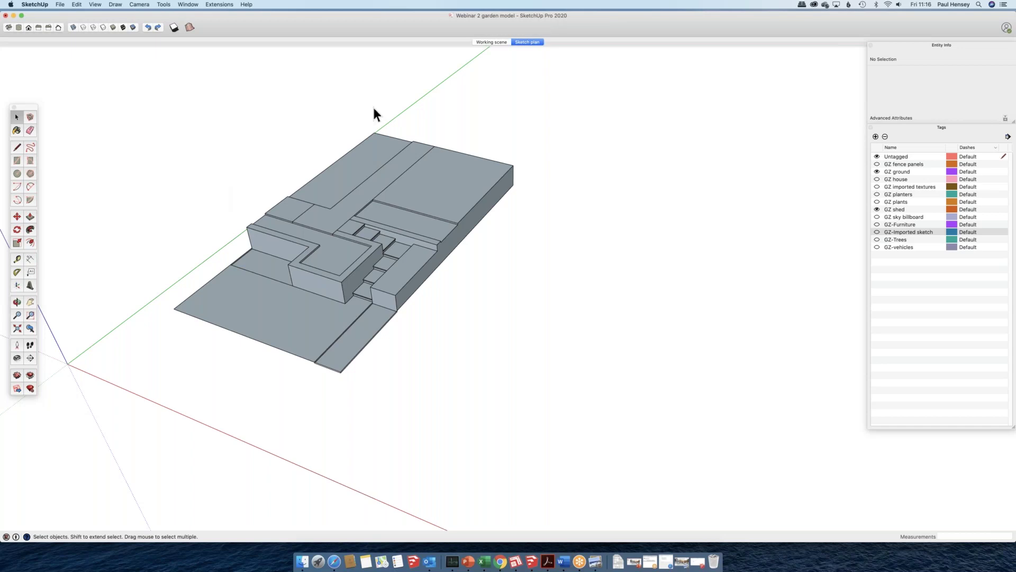
left_click(346, 167)
triple_click(345, 169)
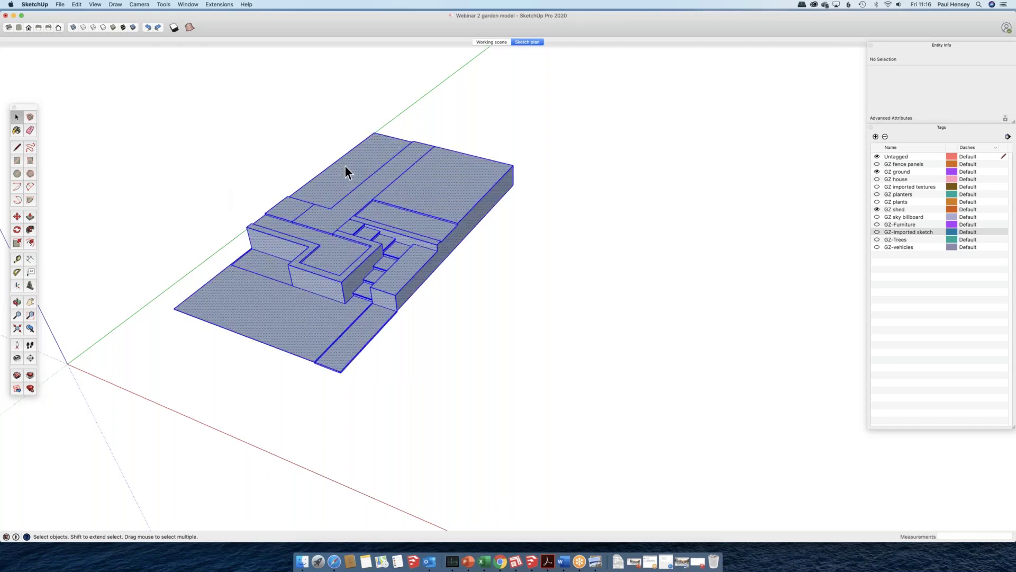
right_click(388, 185)
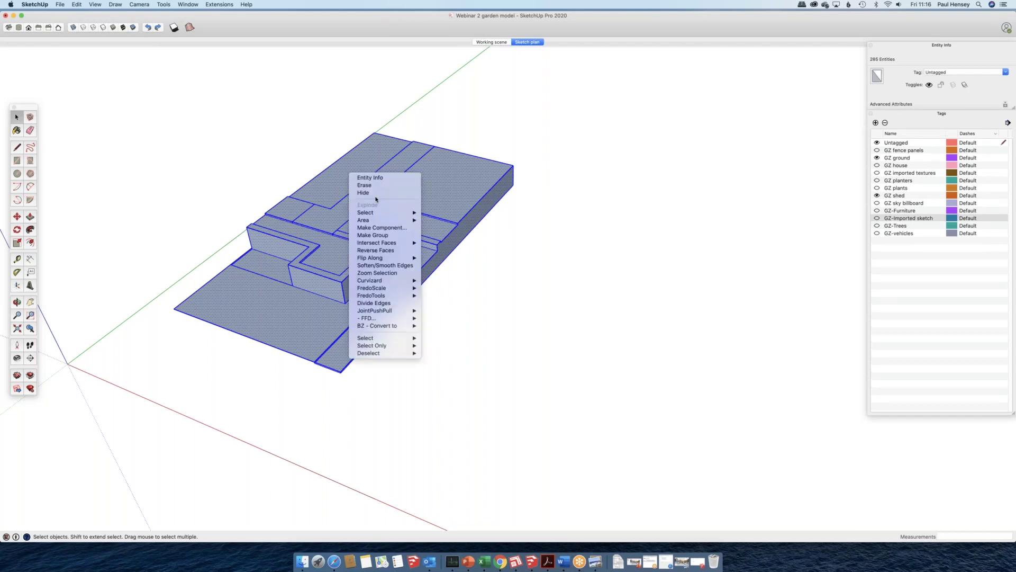
left_click(388, 235)
- Hide the GZ ground tag and show it again to check that it controls the garden group
left_click(878, 157)
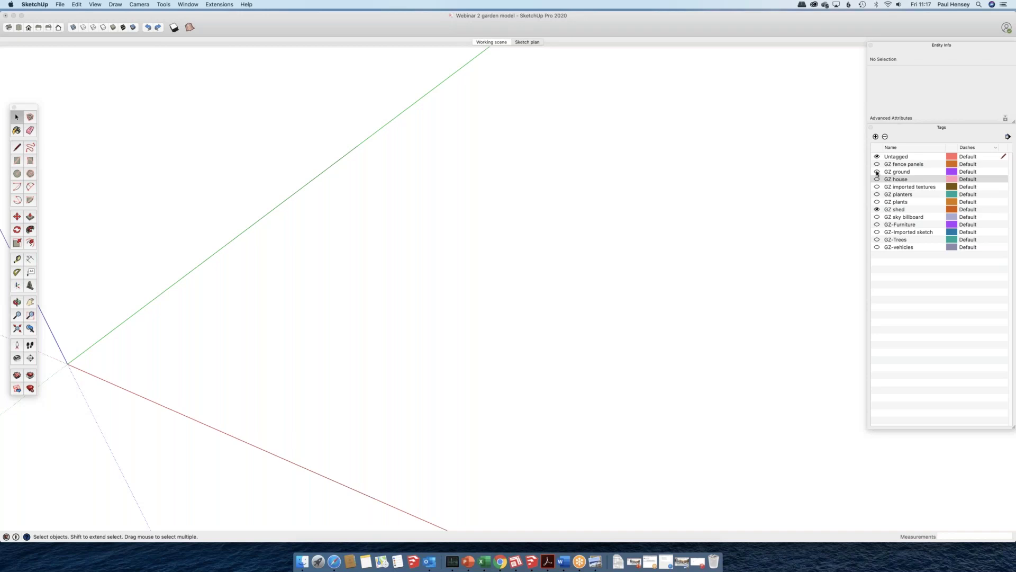
left_click(877, 173)
scroll(489, 167, "up", 2)
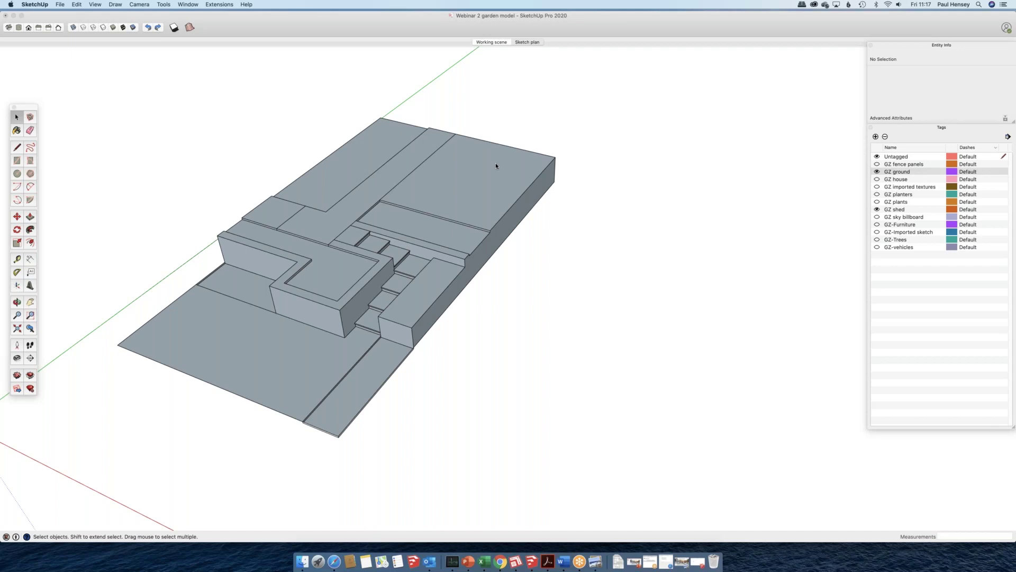
- Examine the ungrouped shed beside the garden block from several angles, selecting its door face
key("Page_Down")
key("m")
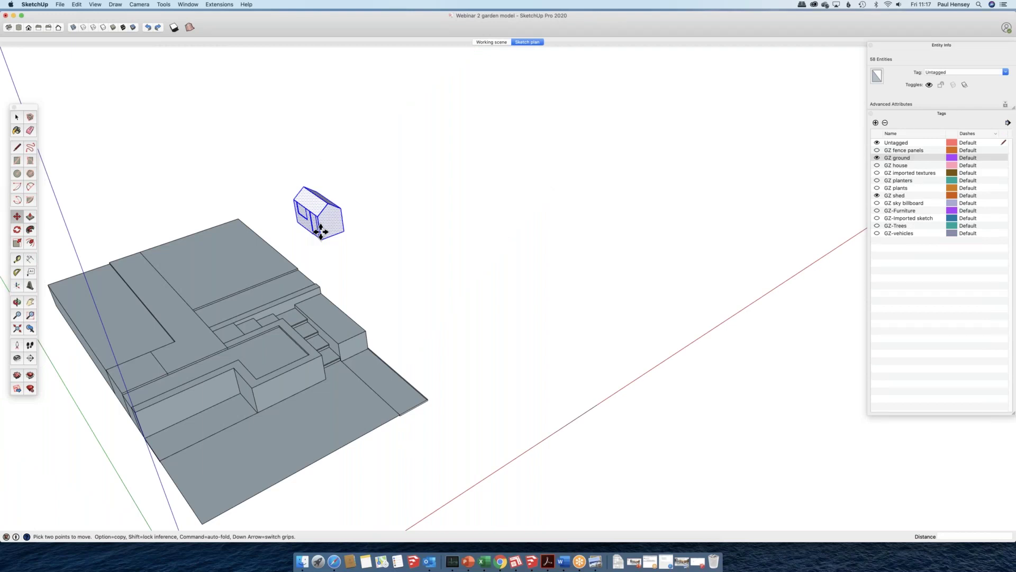
key("space")
scroll(320, 232, "up", 5)
left_click(389, 209)
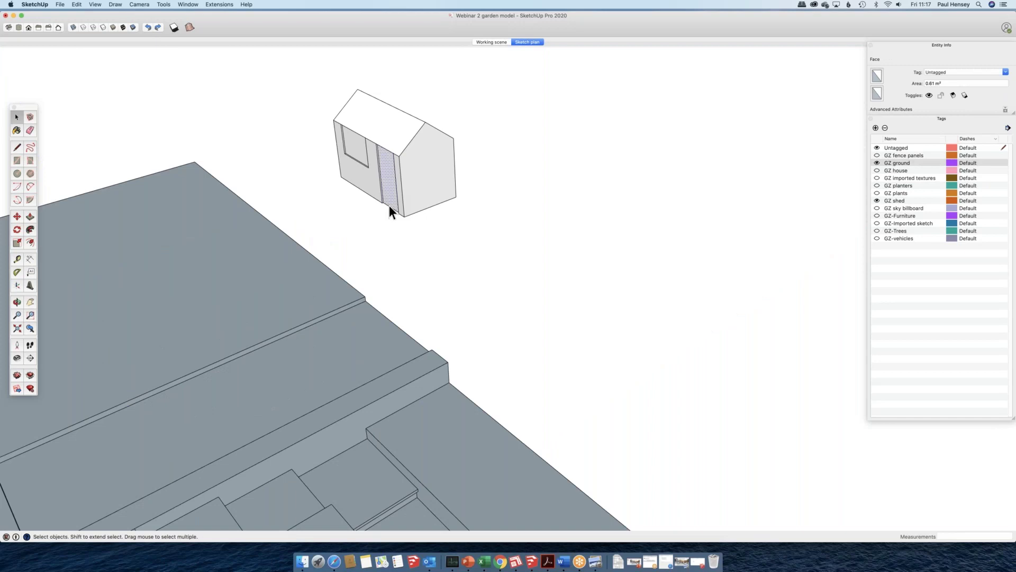
middle_click_drag(390, 205, 276, 178)
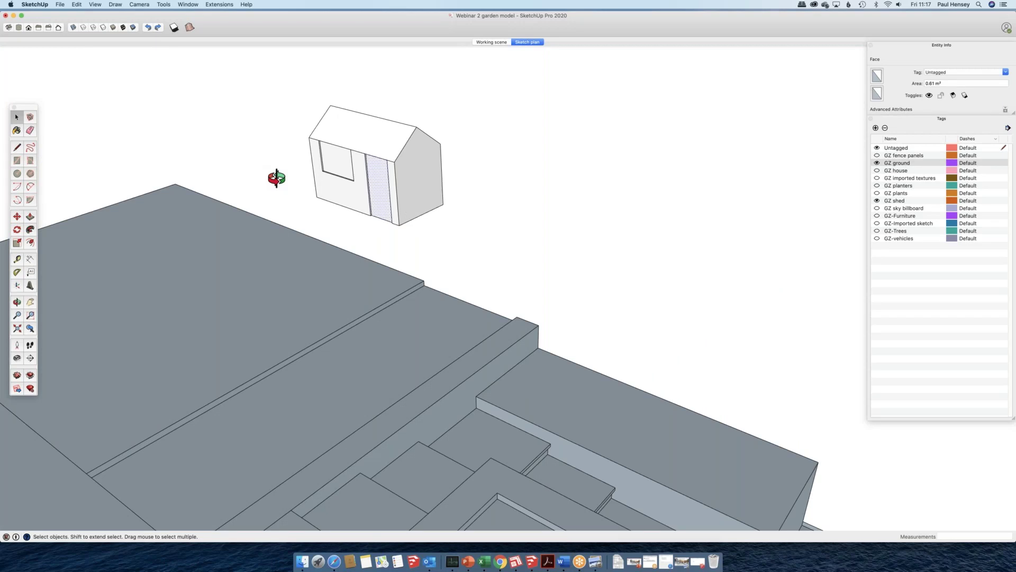
middle_click_drag(277, 179, 463, 253)
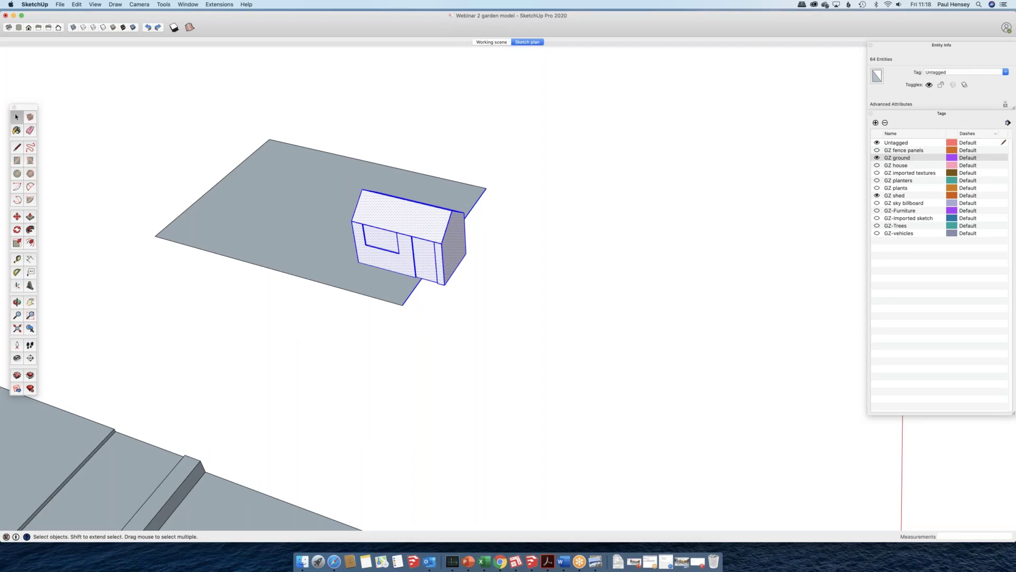
- Try to move the ungrouped shed attached to the separate ground plane, and undo the move
key("m")
left_click(444, 285)
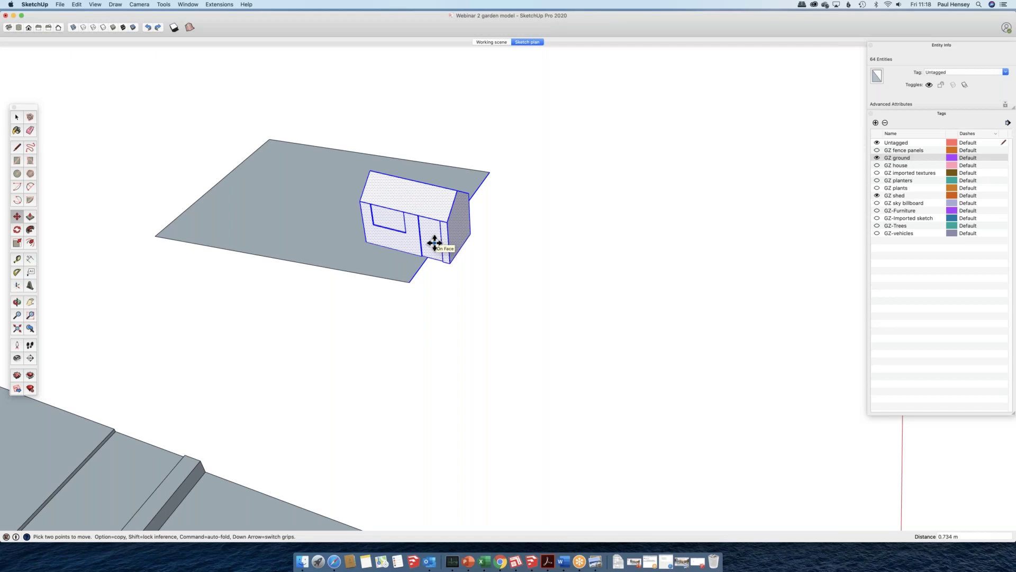
key("super+z")
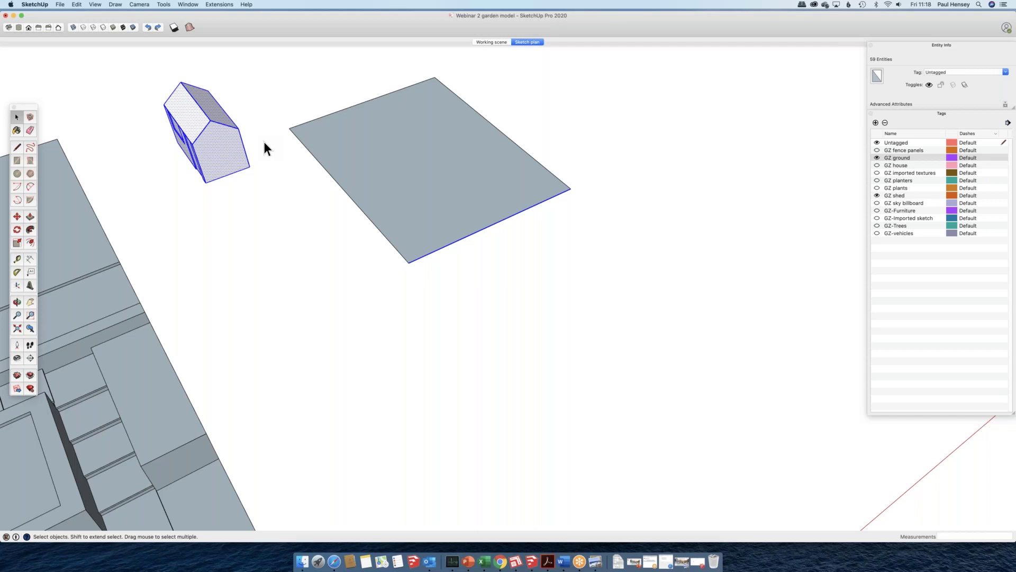
- Group the shed and place it on the raised rear area of the garden block
middle_click_drag(264, 141, 336, 193)
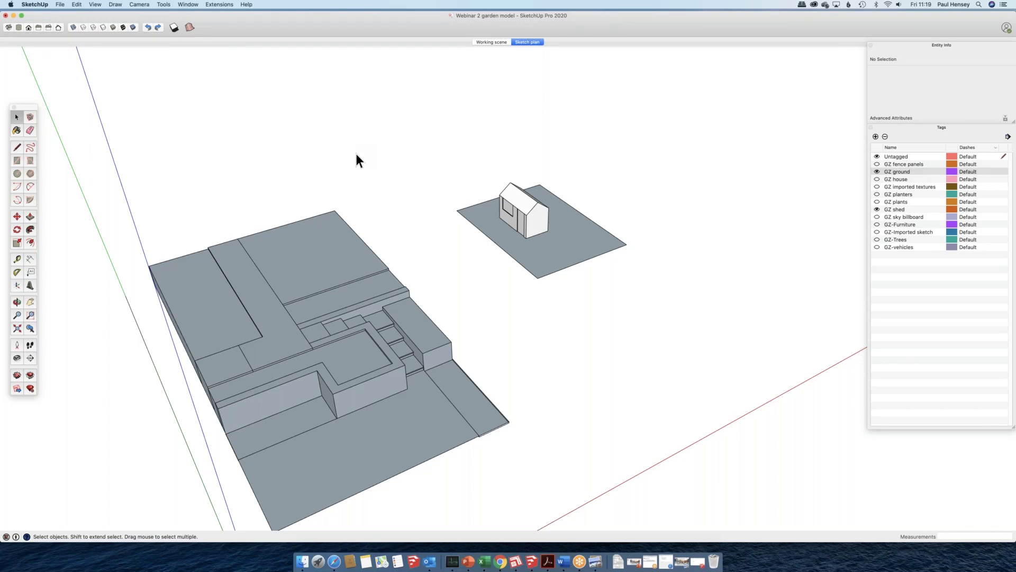
left_click(516, 214)
middle_click_drag(516, 215, 284, 140)
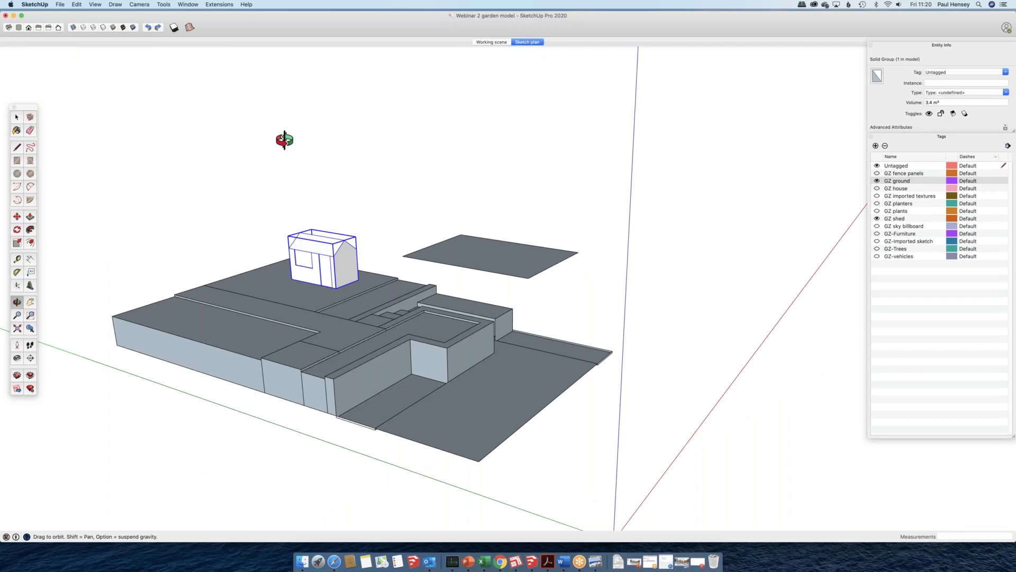
middle_click_drag(284, 140, 402, 121)
- Assign the shed group to the GZ shed tag, and check the tag by hiding it and showing it again
left_click(1005, 72)
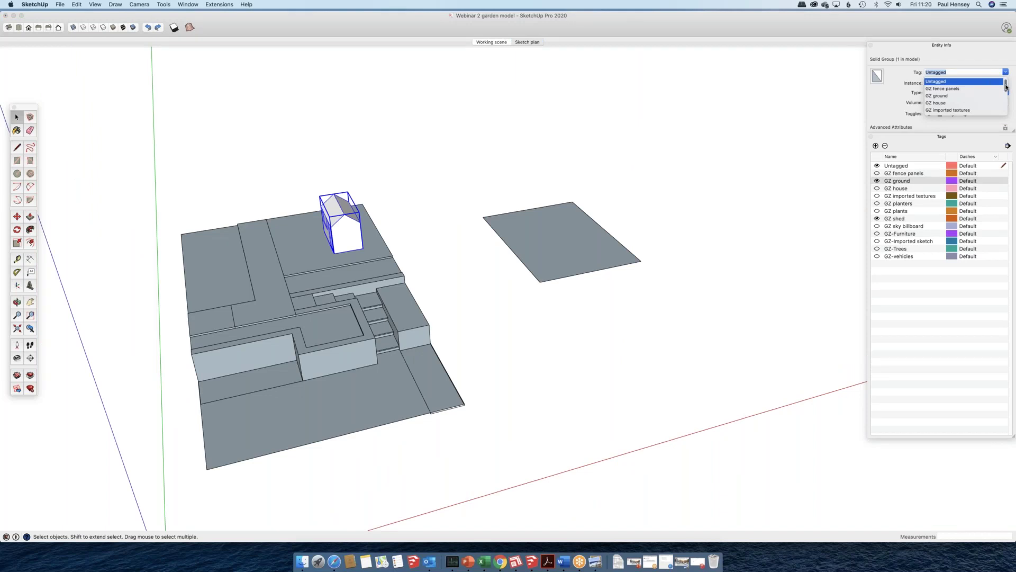
scroll(1006, 88, "down", 3)
left_click(948, 110)
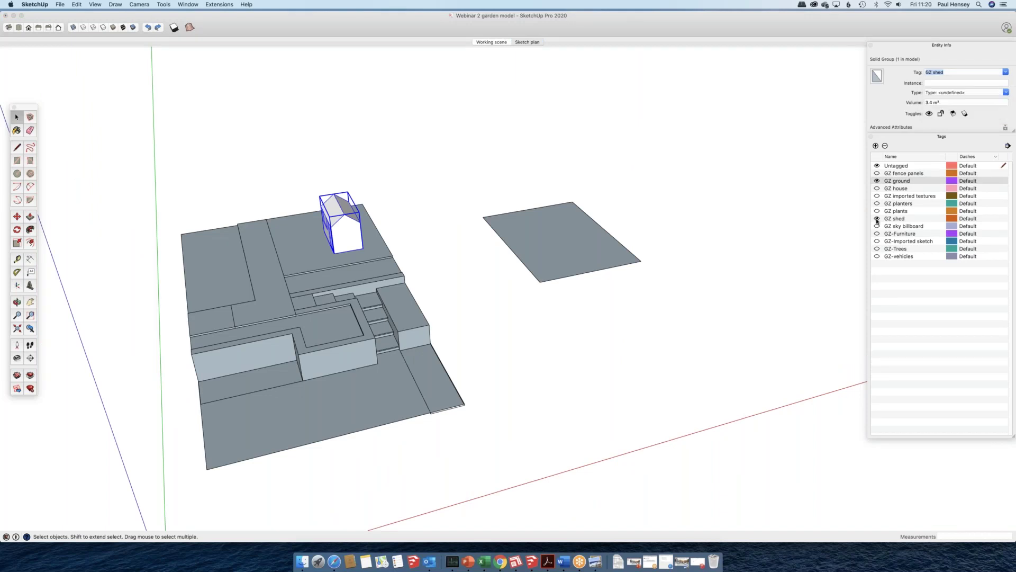
left_click(878, 219)
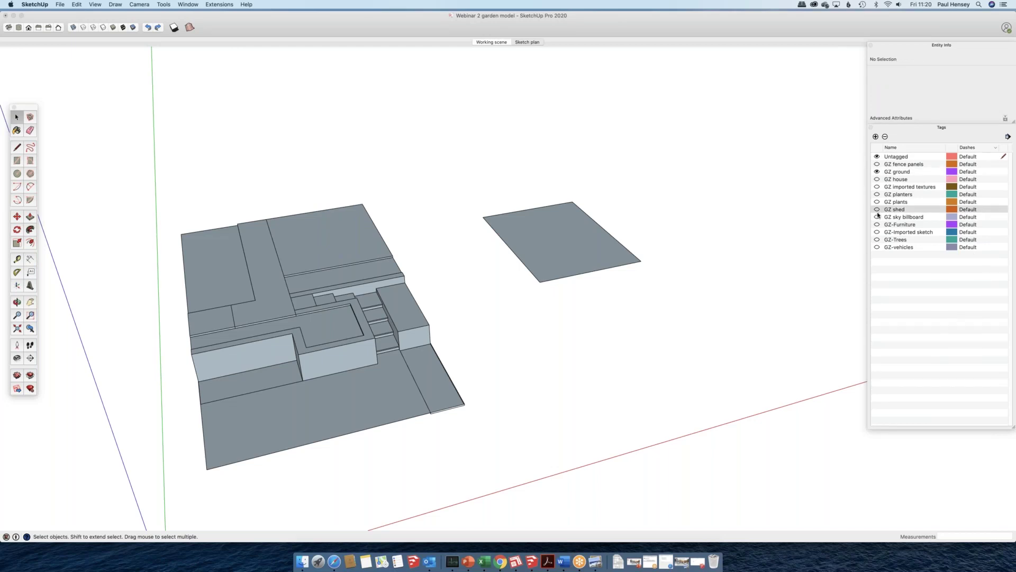
left_click(877, 209)
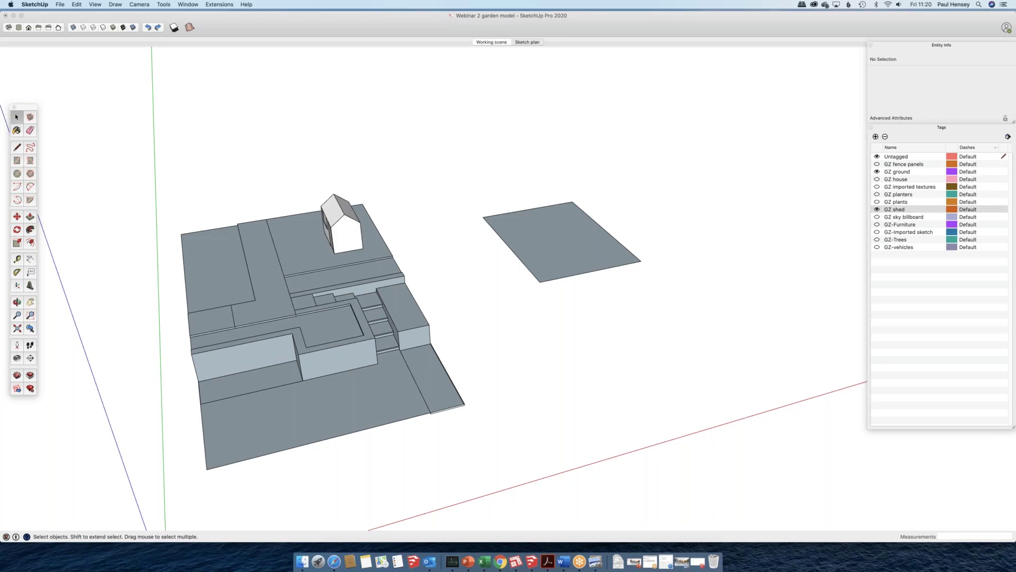
- Switch to the Sketch plan scene and examine the garden block, its steps and the shed from several angles
left_click(528, 42)
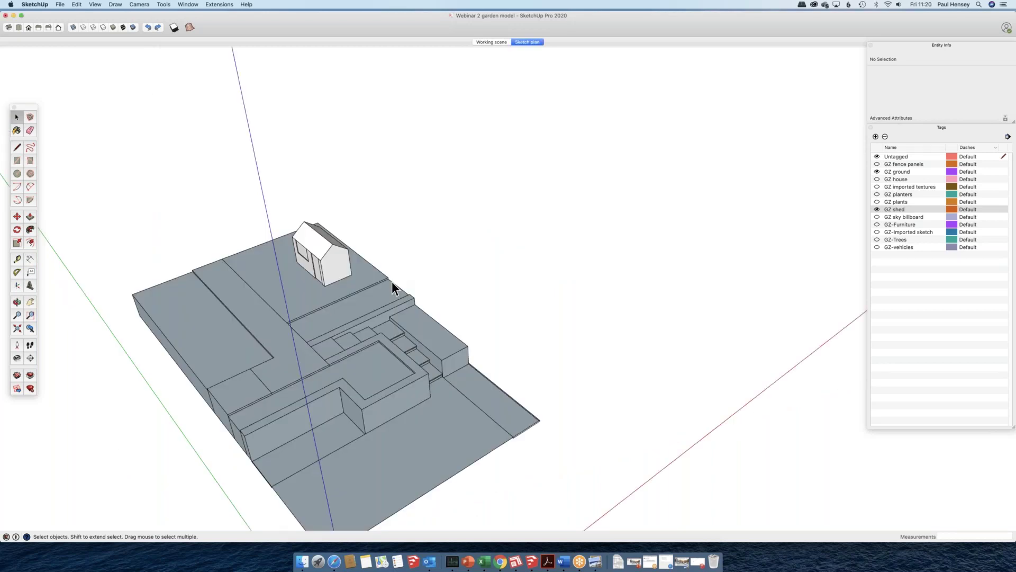
scroll(393, 283, "down", 3)
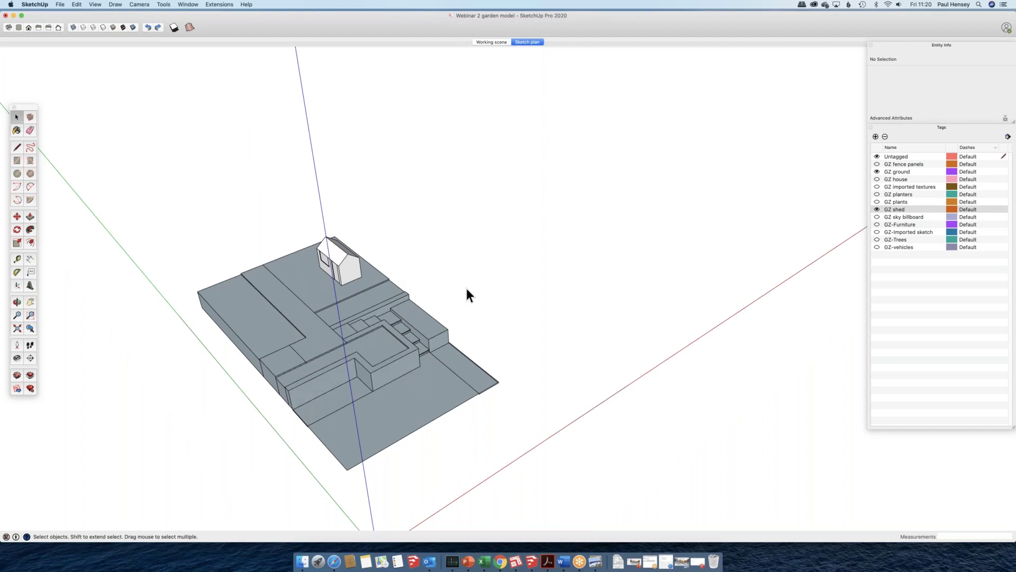
middle_click_drag(466, 288, 488, 306)
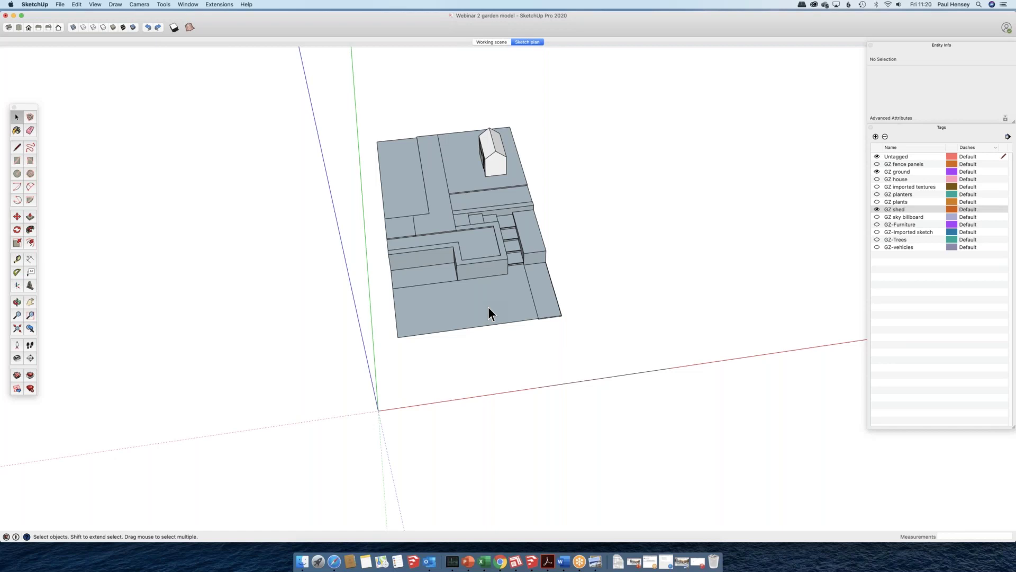
middle_click_drag(488, 310, 434, 231)
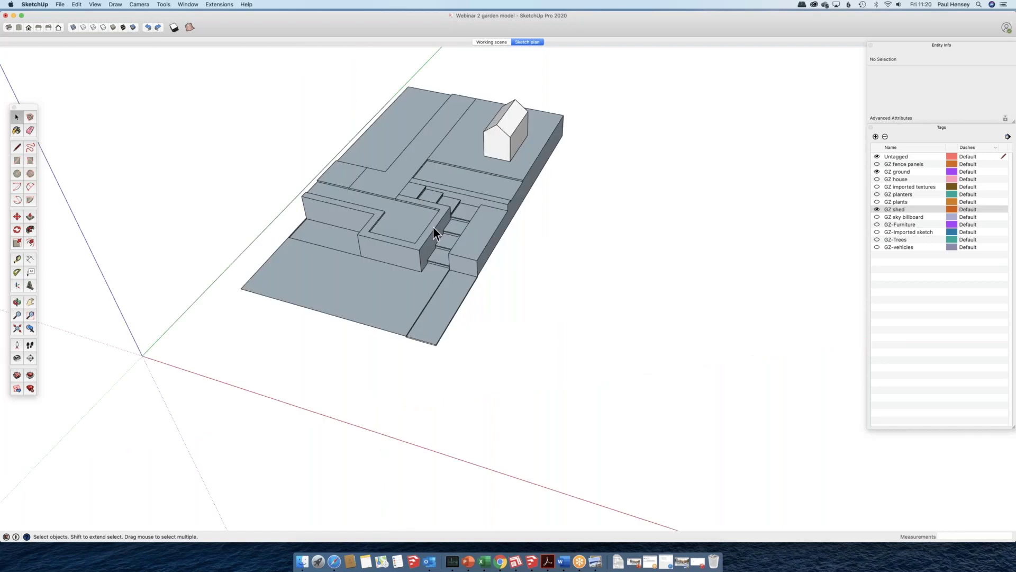
scroll(433, 227, "up", 3)
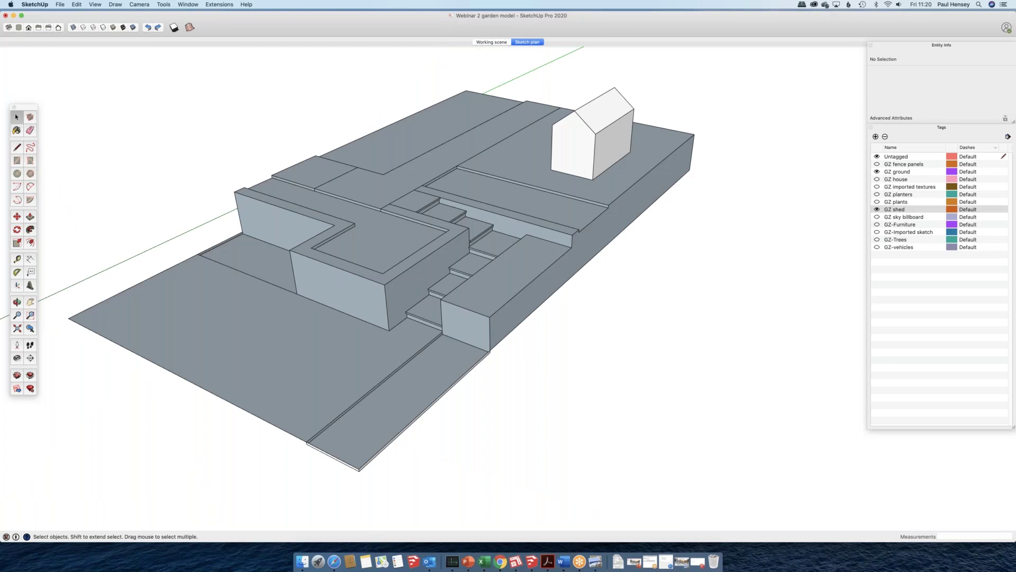
- Open the ground group and try to push the raised block's side face beside the steps inward by 0.300 m
left_click(270, 237)
scroll(360, 292, "down", 3)
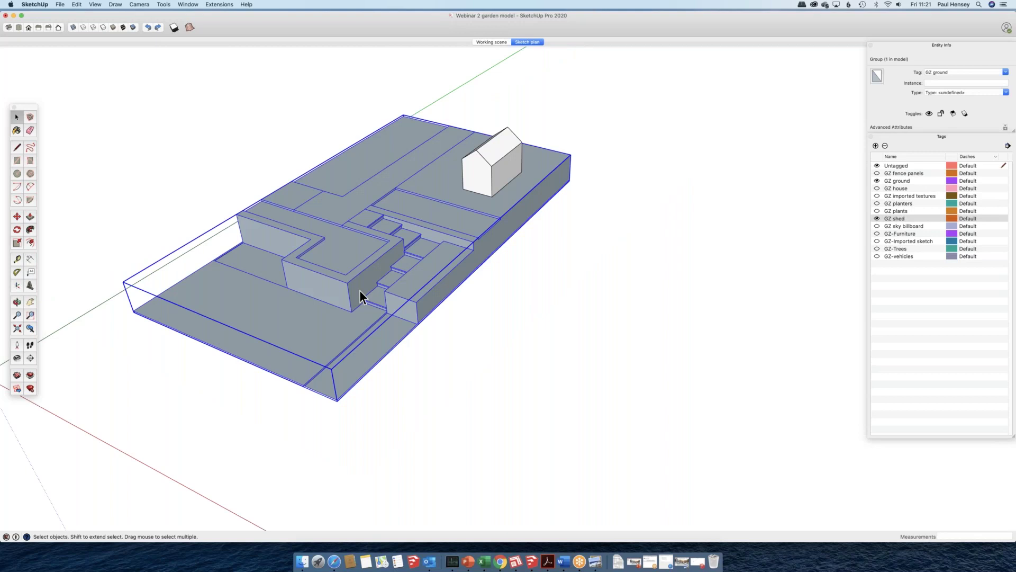
scroll(360, 291, "up", 2)
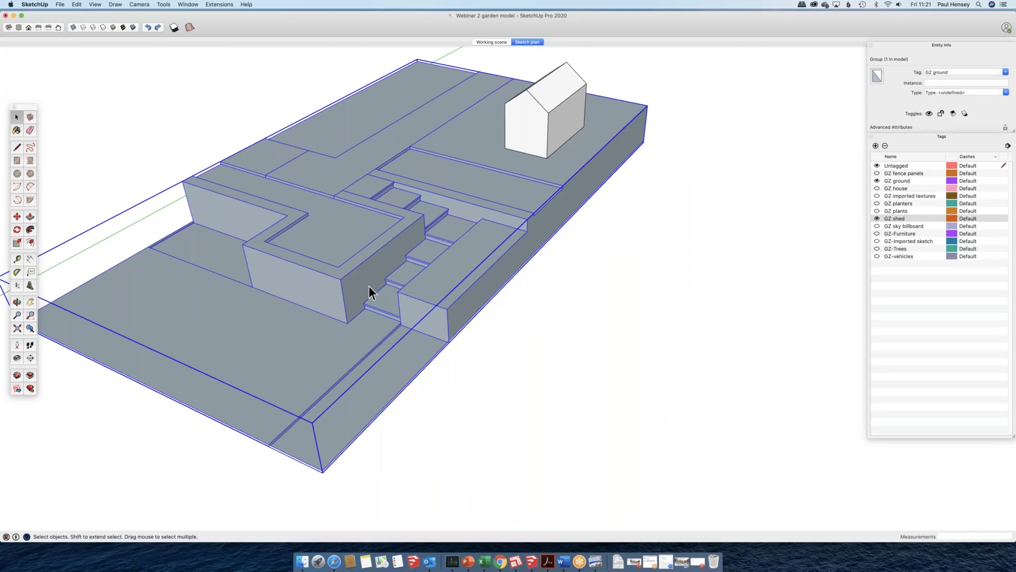
double_click(367, 286)
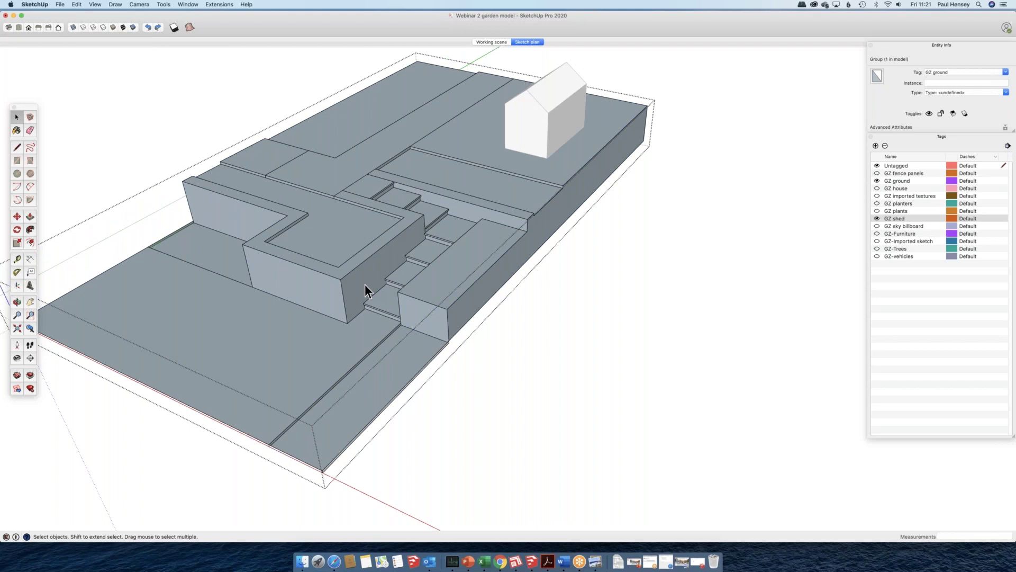
key("p")
left_click_drag(364, 284, 342, 286)
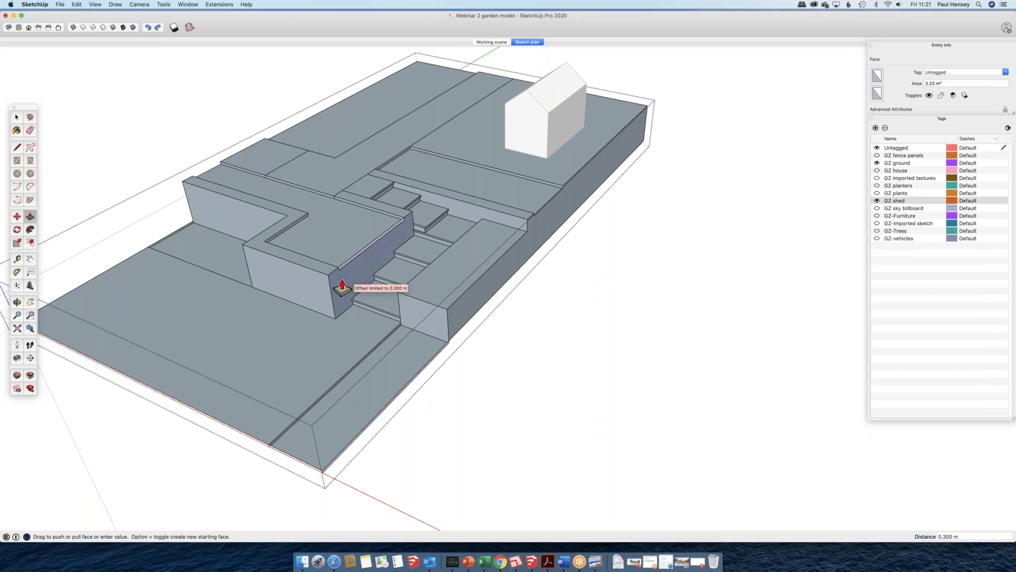
left_click_drag(342, 288, 345, 292)
key("space")
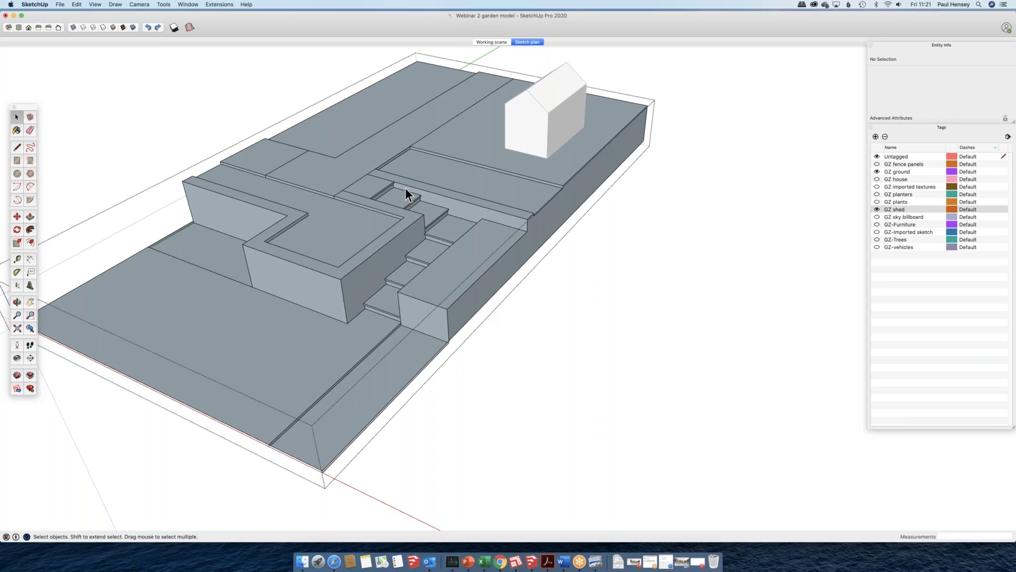
- Start the Paint Bucket and place the materials palette clear of the garden model and the tags list
scroll(405, 188, "down", 3)
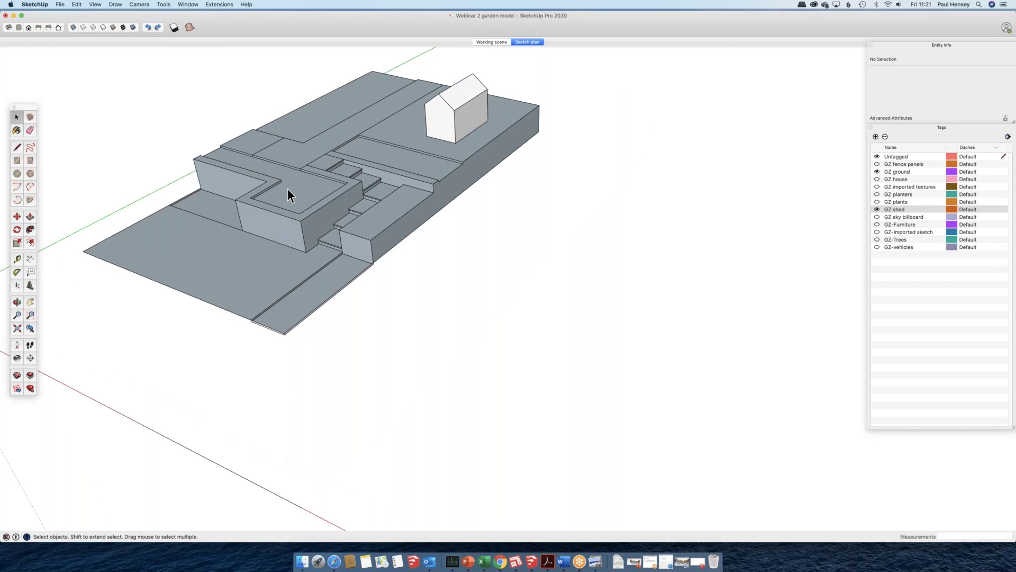
middle_click_drag(287, 189, 288, 223)
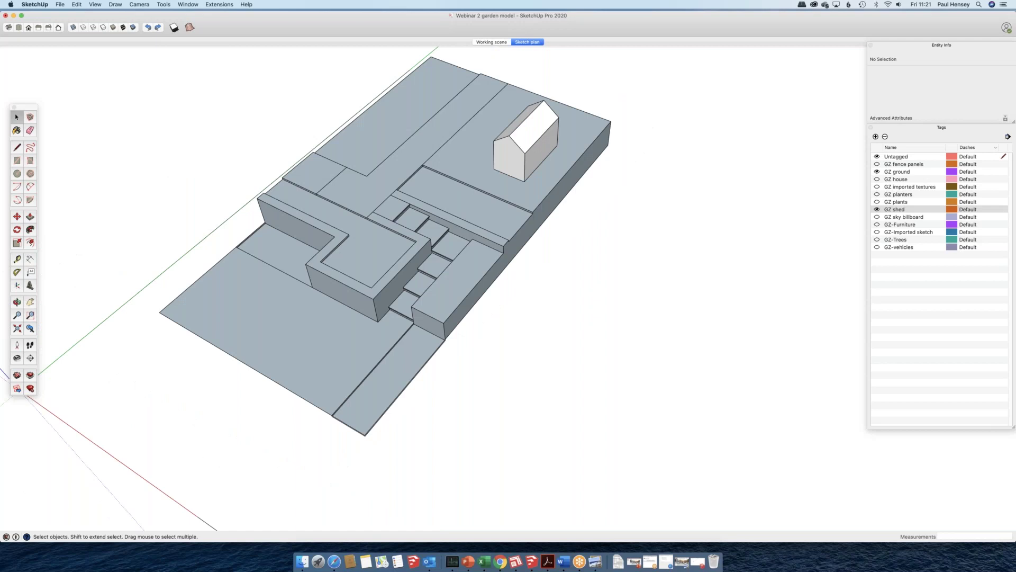
scroll(424, 181, "up", 3)
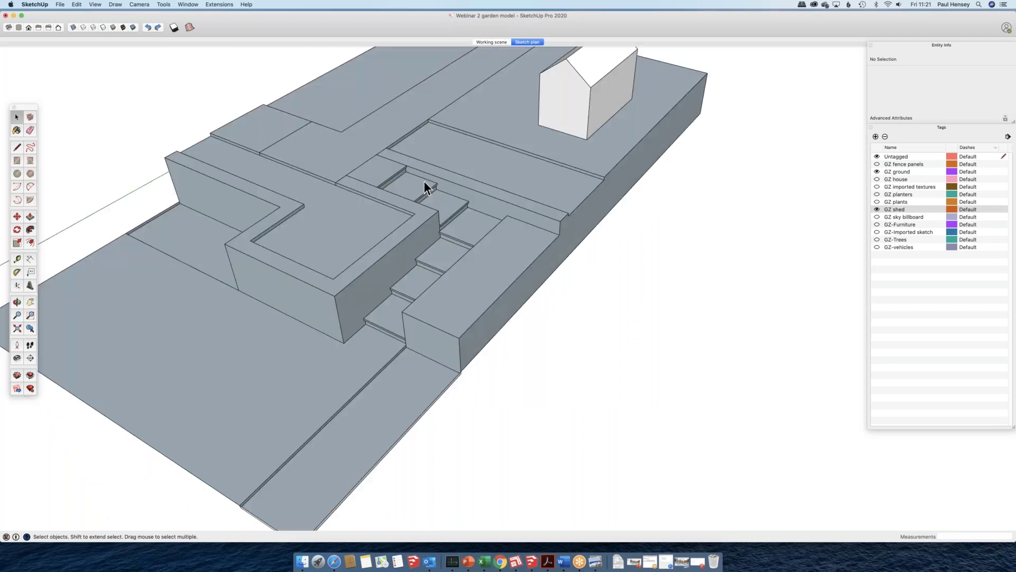
middle_click_drag(424, 181, 611, 117)
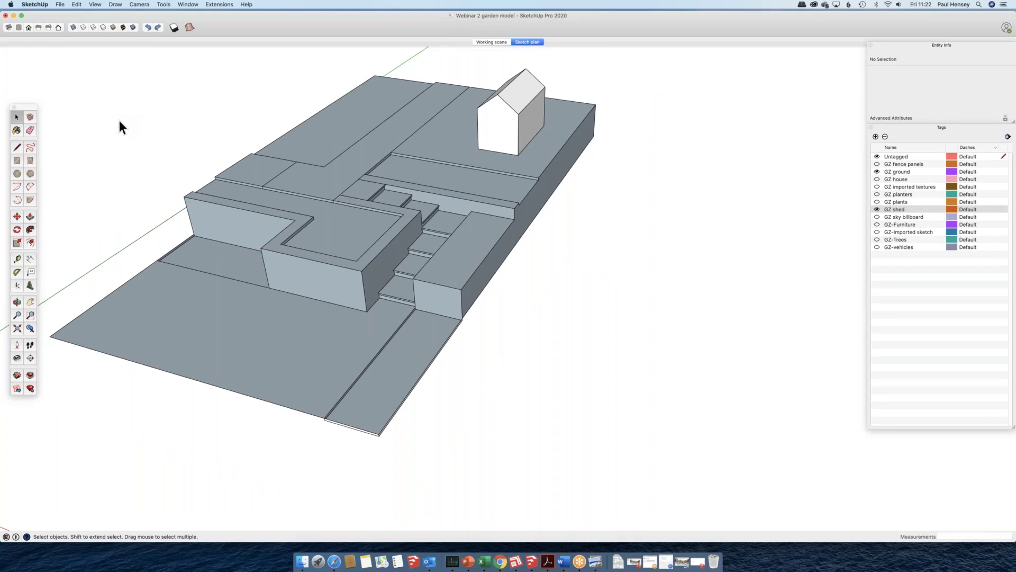
key("b")
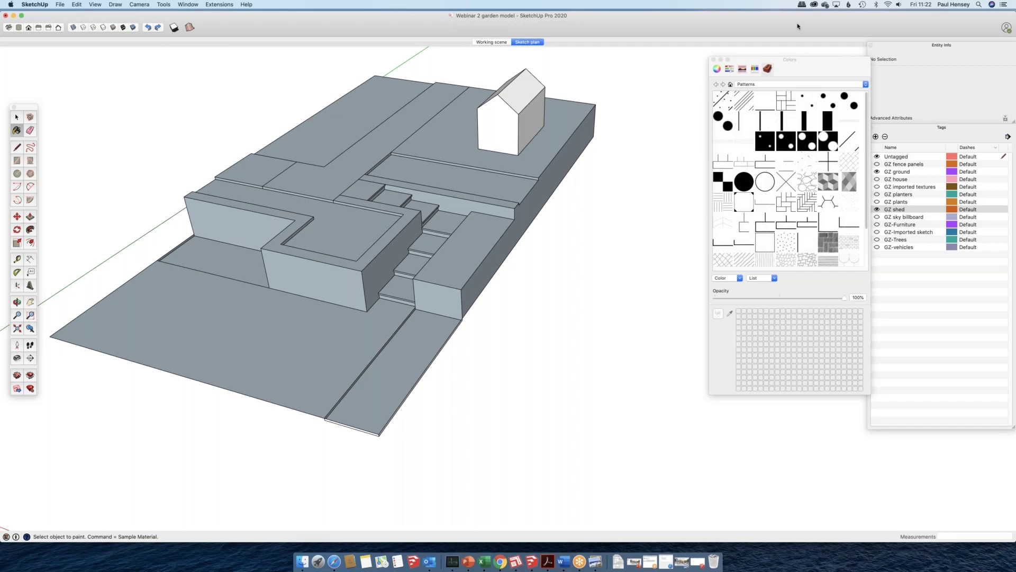
left_click_drag(773, 59, 729, 35)
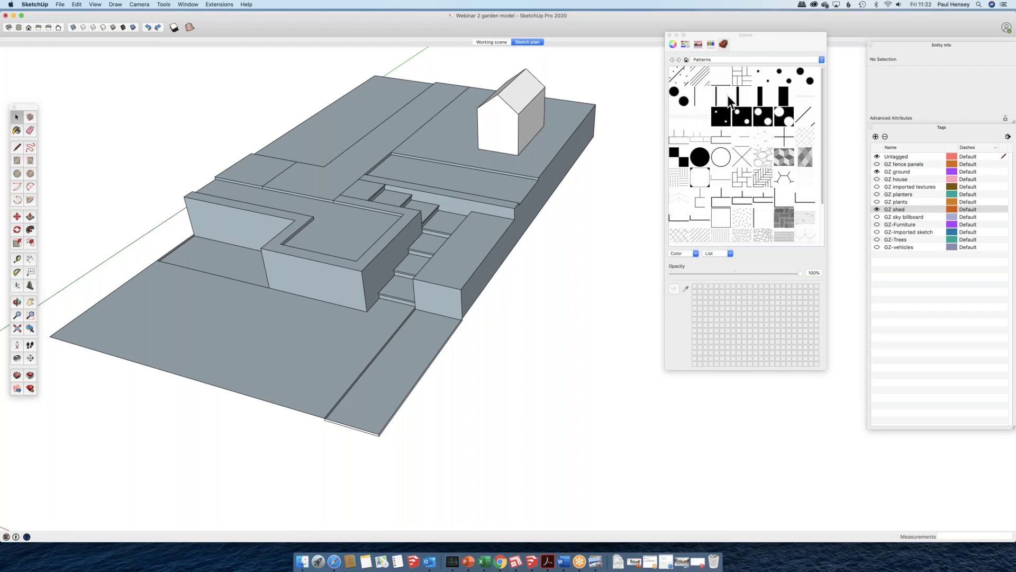
- Open the ground group for editing and change the material library to Brick, Cladding and Siding
left_click(212, 344)
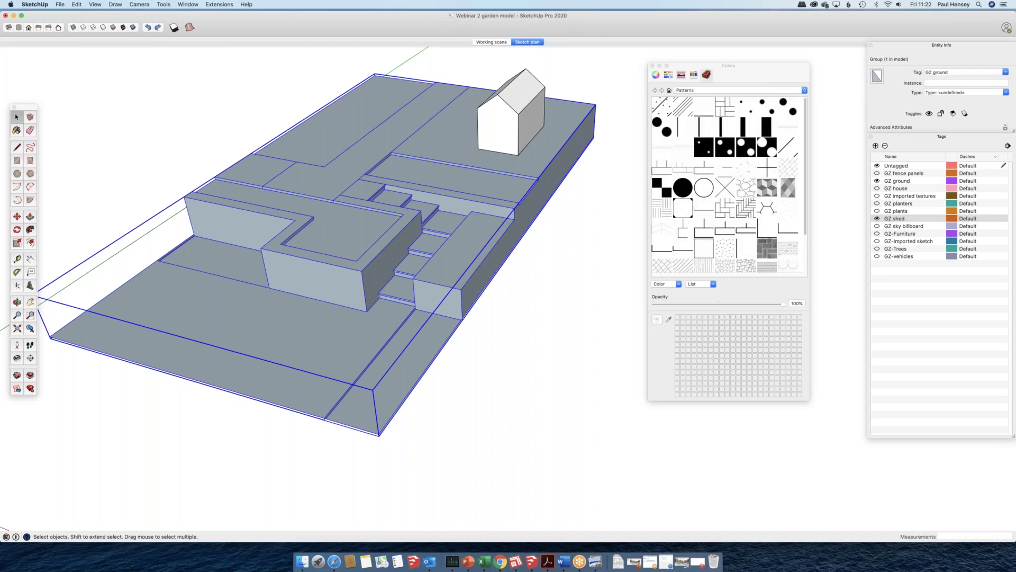
double_click(316, 281)
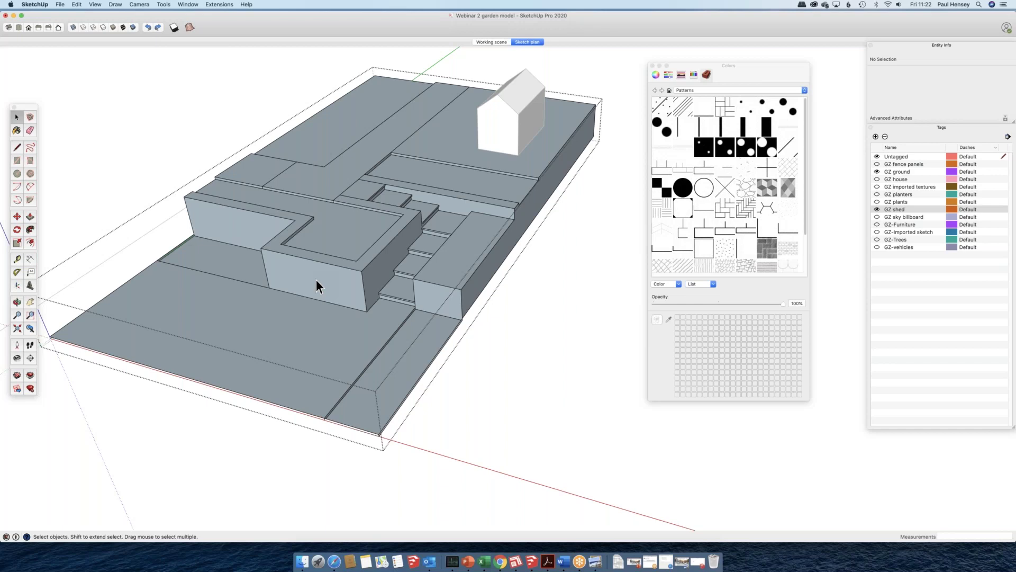
left_click(438, 299)
left_click(739, 90)
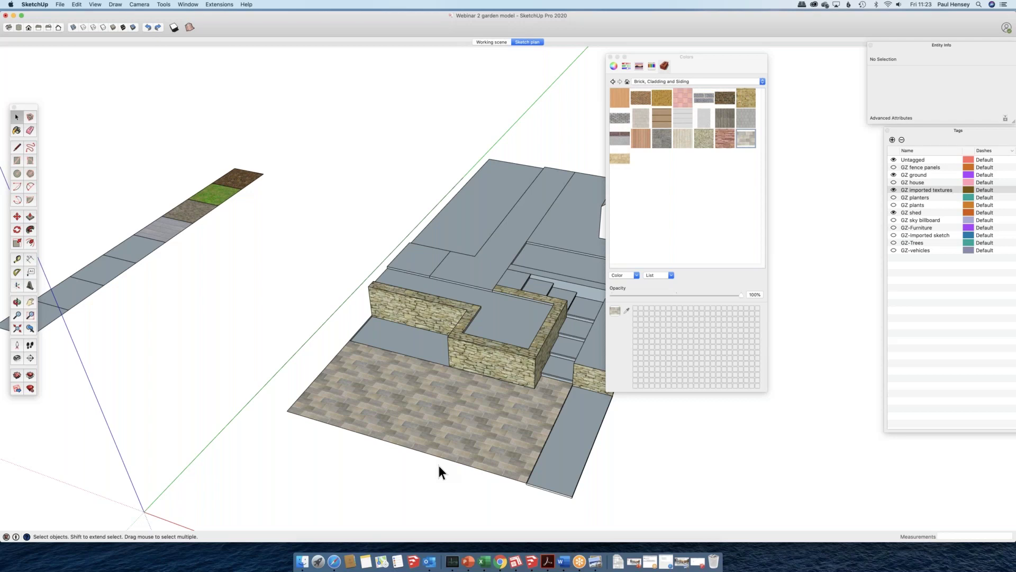
- Switch to Safari to look over the texture categories on sketchuptextureclub.com, and return to SketchUp
key("super+Tab")
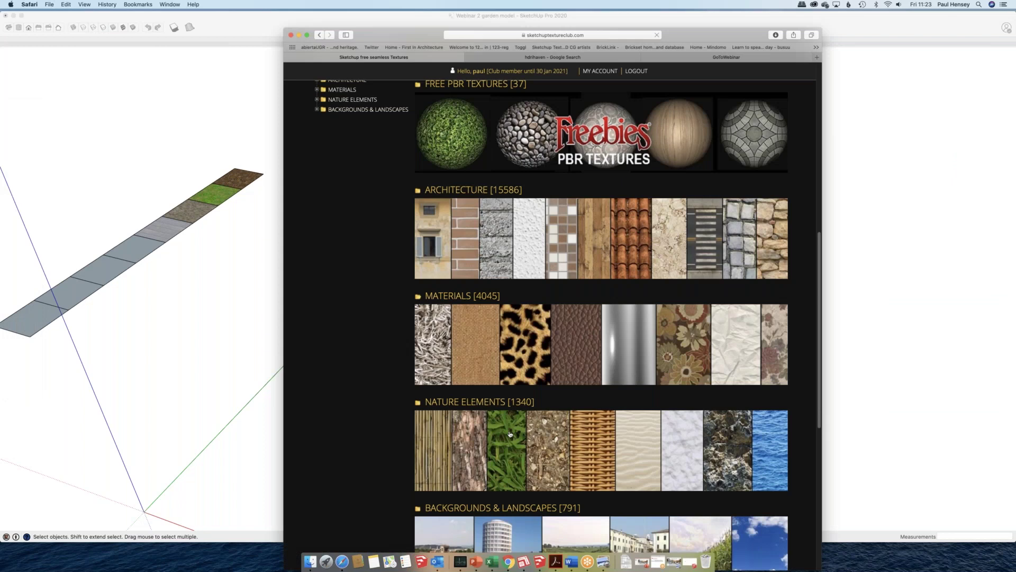
key("super+bracketleft")
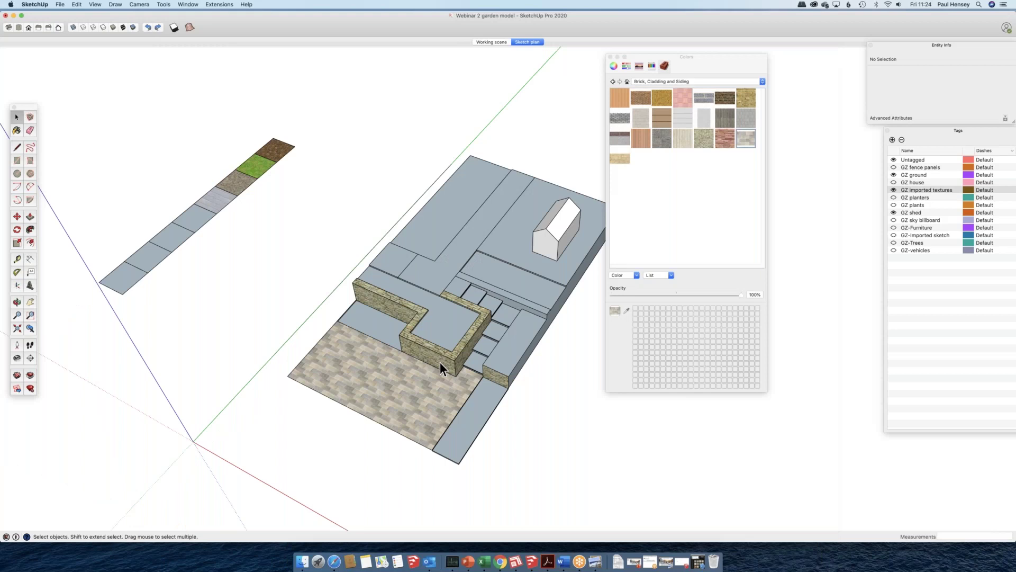
- Paint the lower patio, the steps and the upper path inside the ground group with the imported grey paving texture
double_click(440, 363)
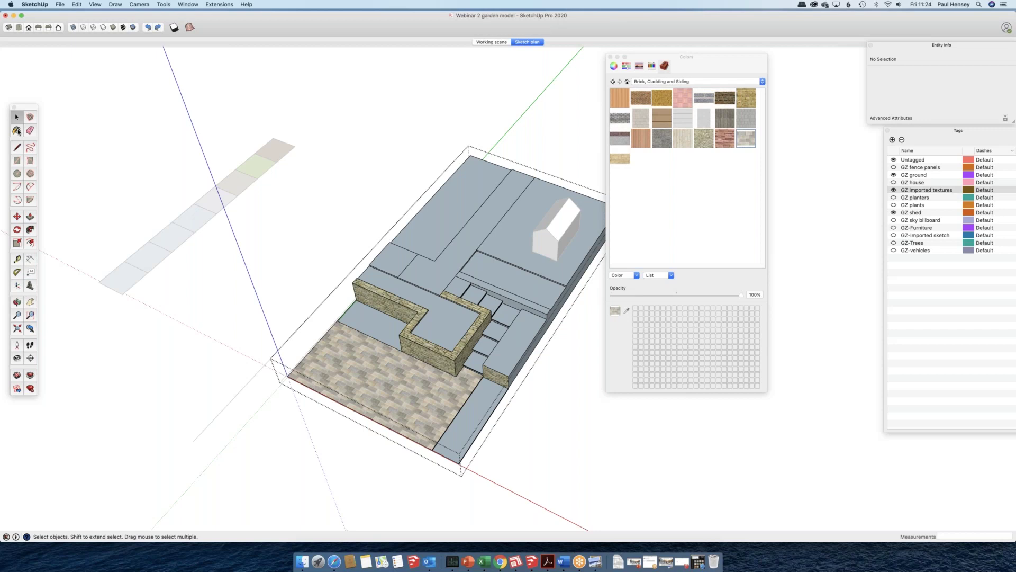
left_click(16, 131)
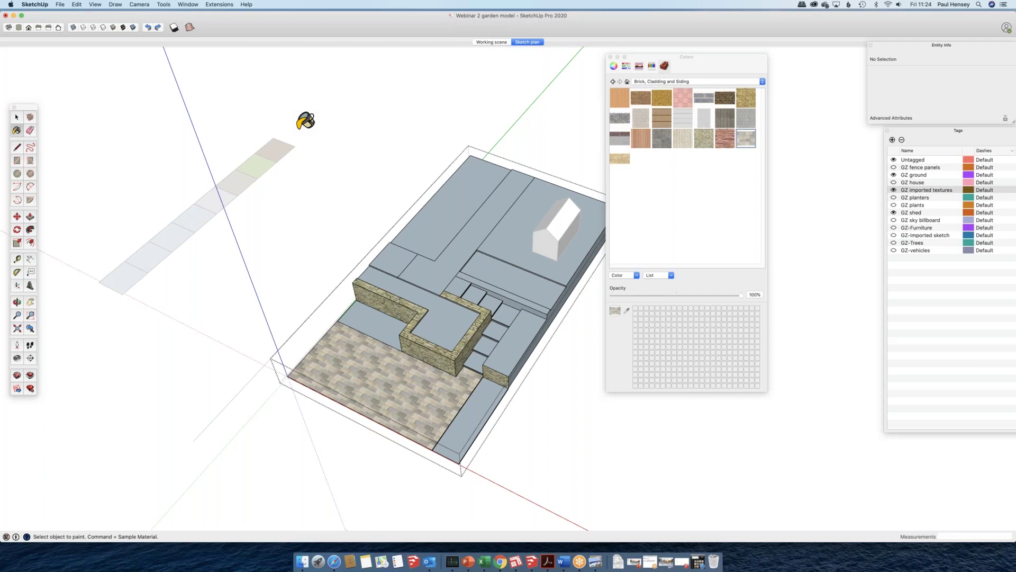
middle_click_drag(305, 121, 475, 312)
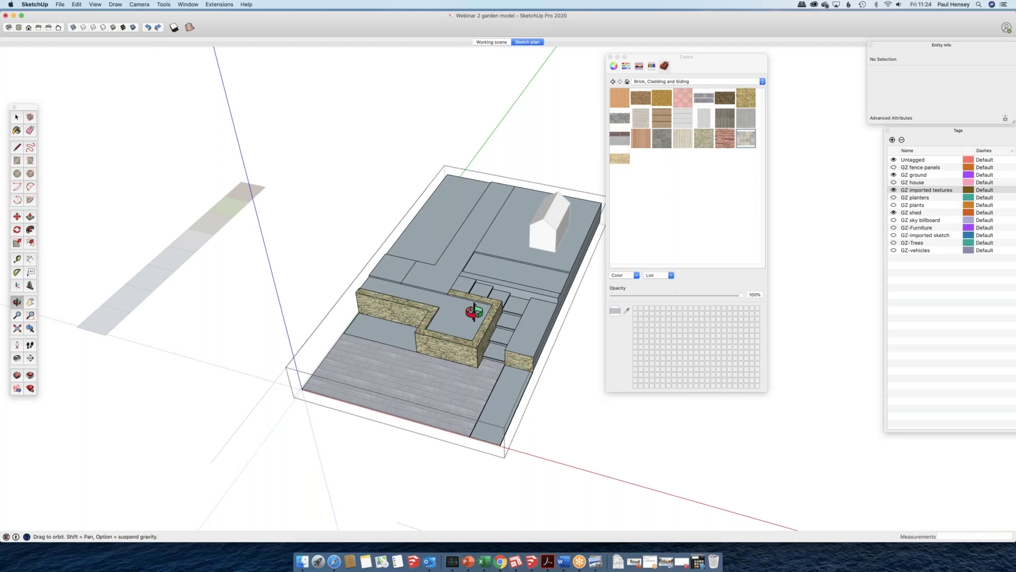
scroll(479, 313, "up", 5)
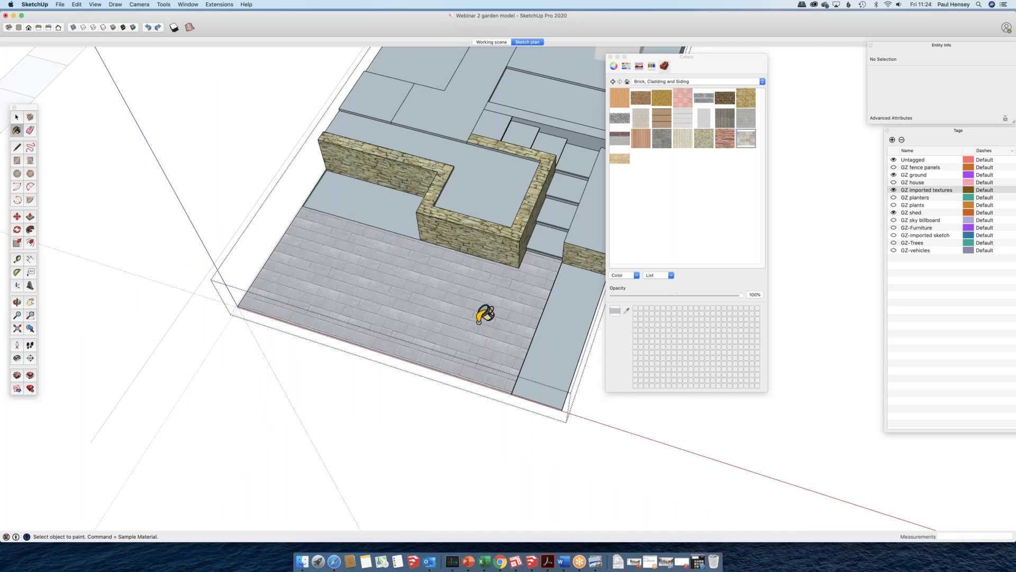
scroll(465, 144, "down", 3)
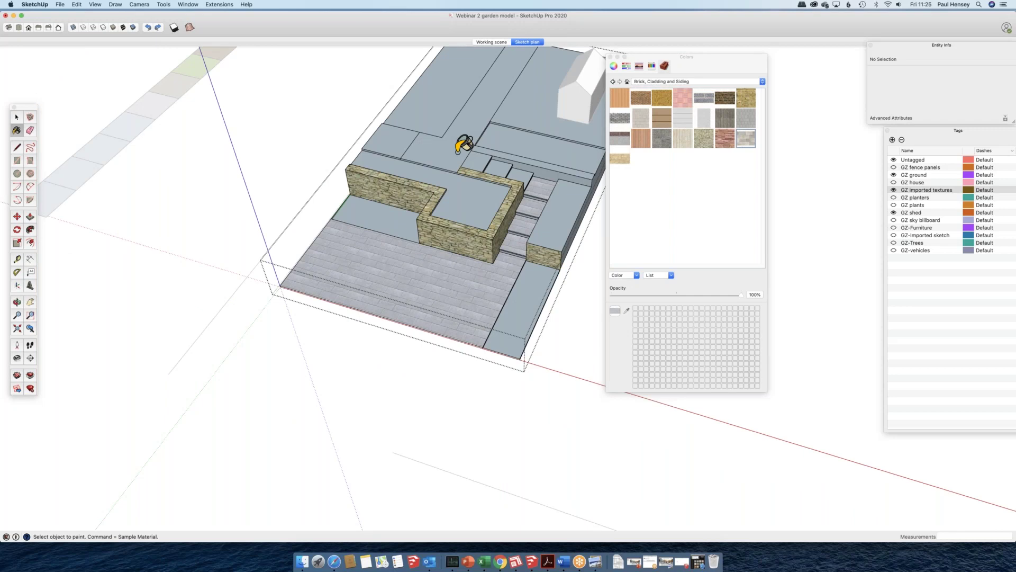
- Rotate the paving texture by about a quarter turn on the landing step where the stairs change direction
key("space")
scroll(538, 234, "up", 5)
right_click(539, 234)
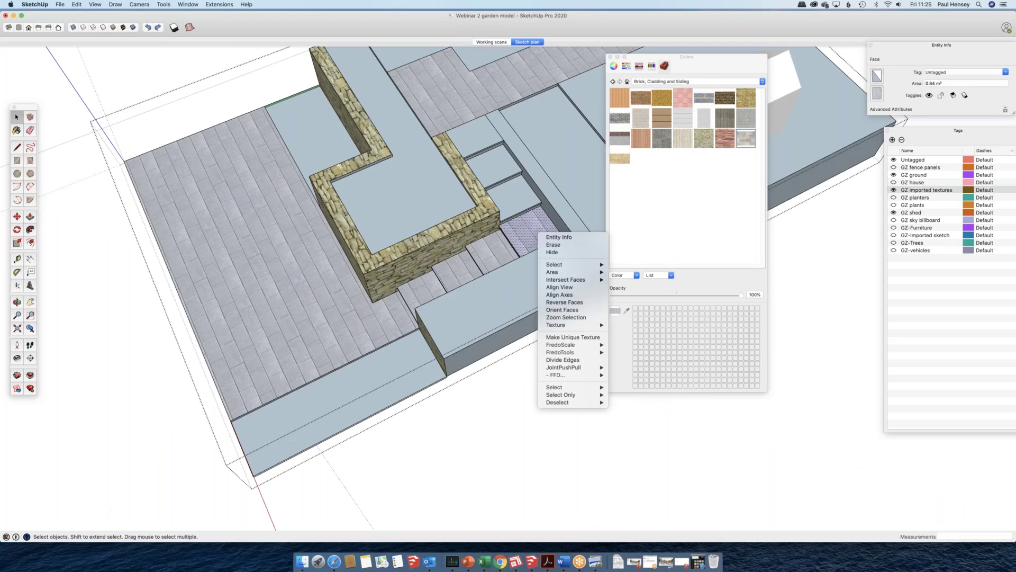
mouse_move(556, 325)
left_click(622, 325)
scroll(520, 261, "down", 5)
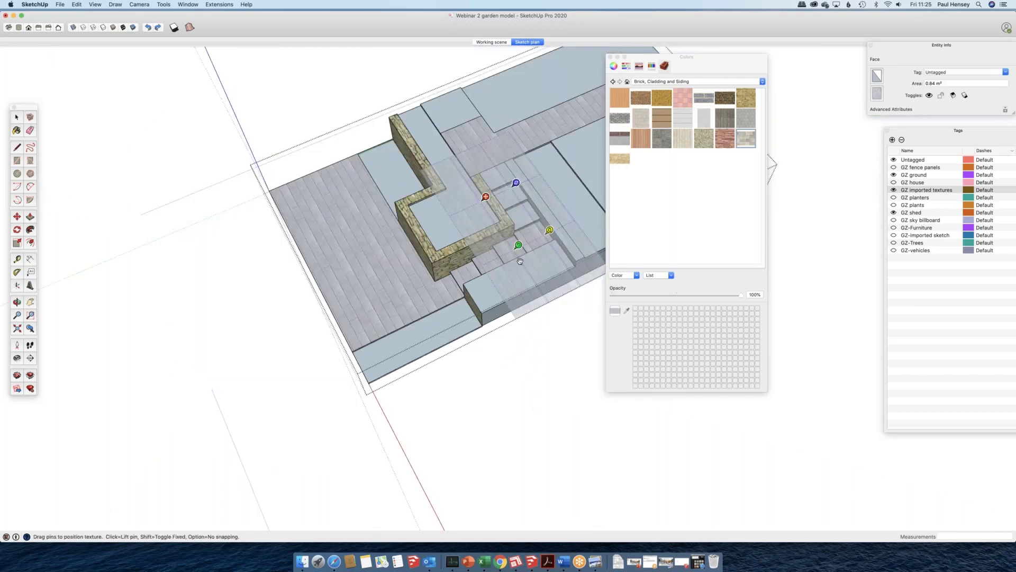
left_click_drag(519, 246, 592, 137)
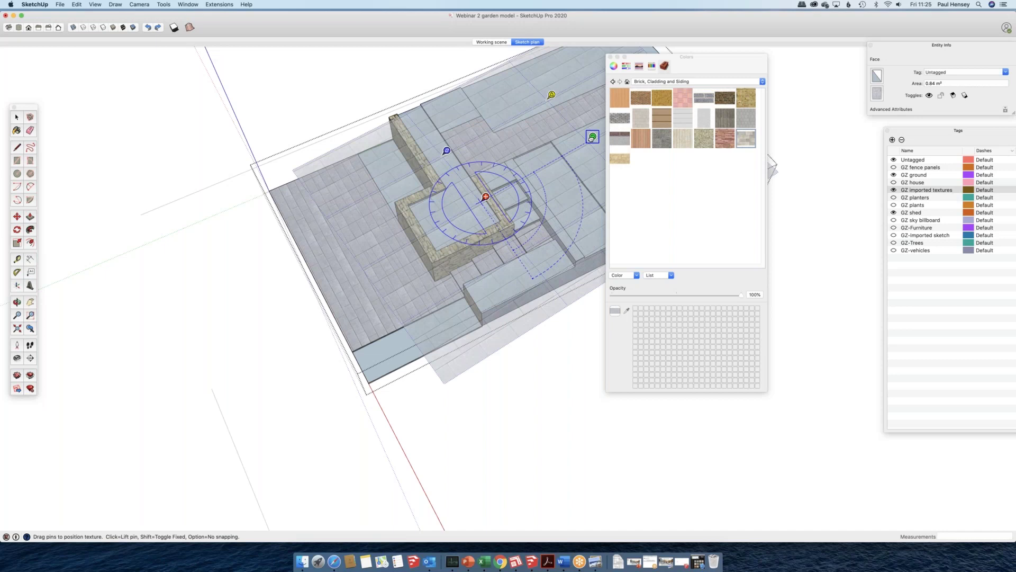
left_click_drag(592, 138, 544, 173)
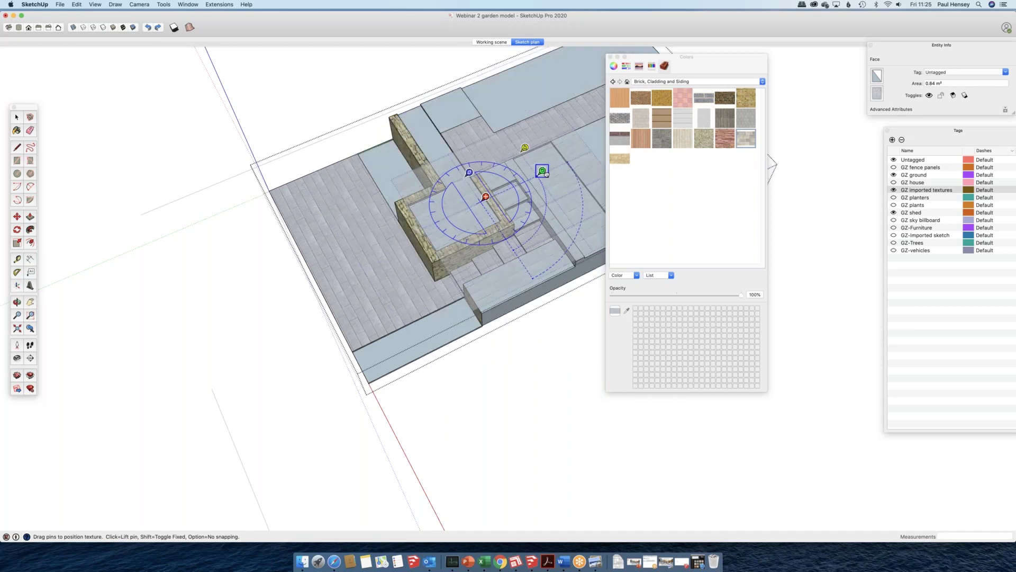
left_click_drag(546, 174, 542, 171)
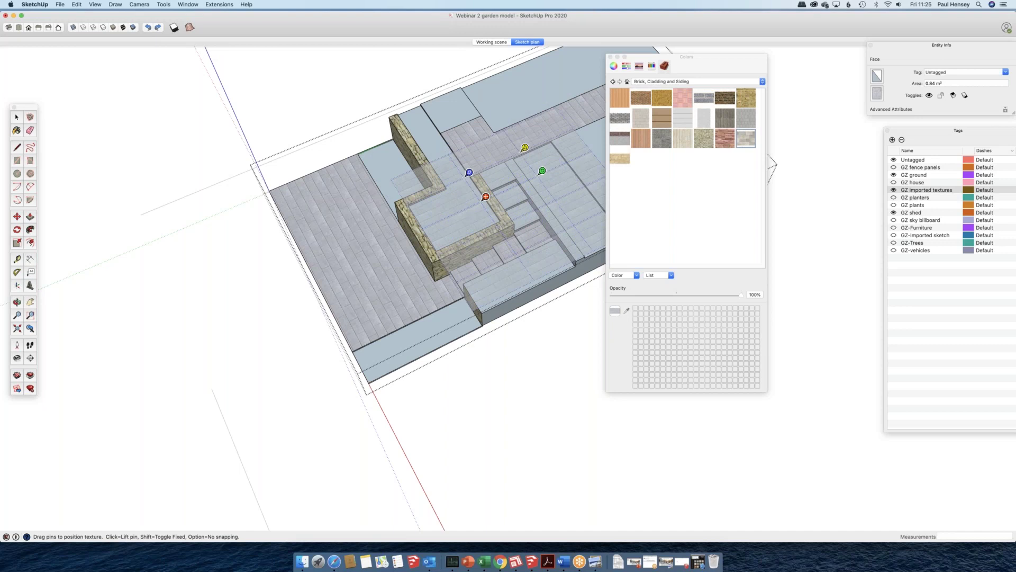
key("Return")
- Open the lower patio's paving texture for position editing
scroll(478, 257, "up", 5)
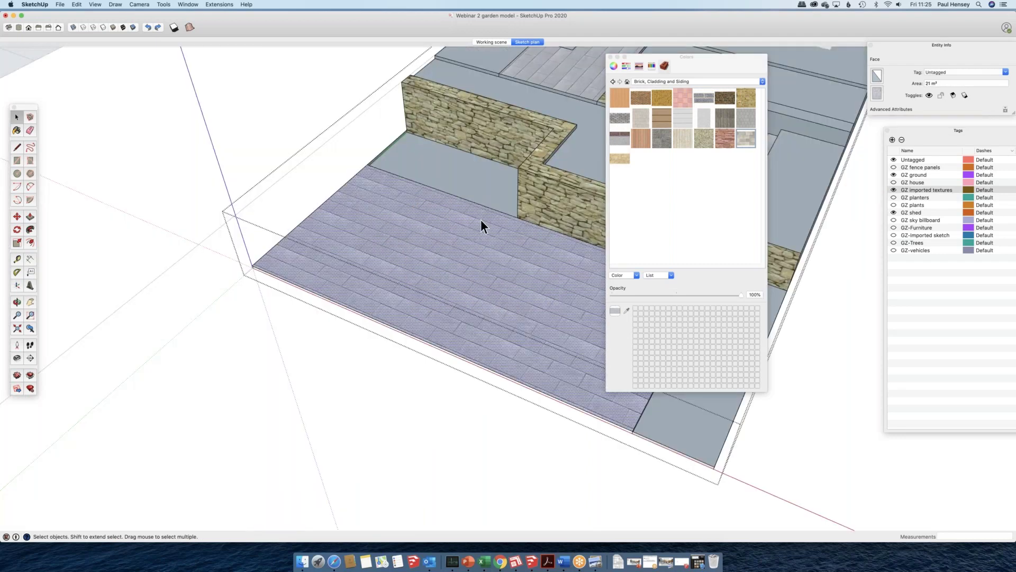
right_click(527, 295)
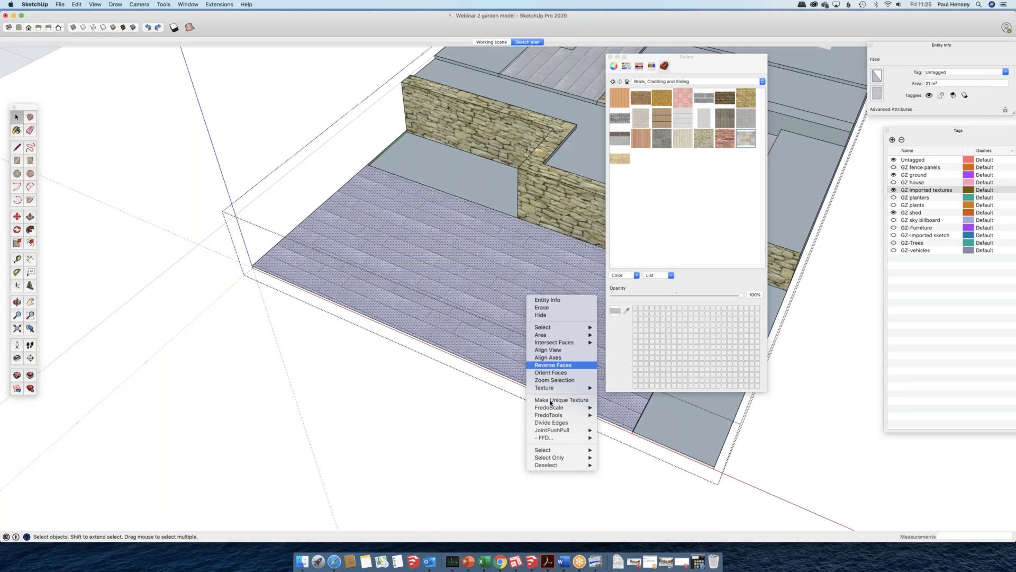
mouse_move(545, 387)
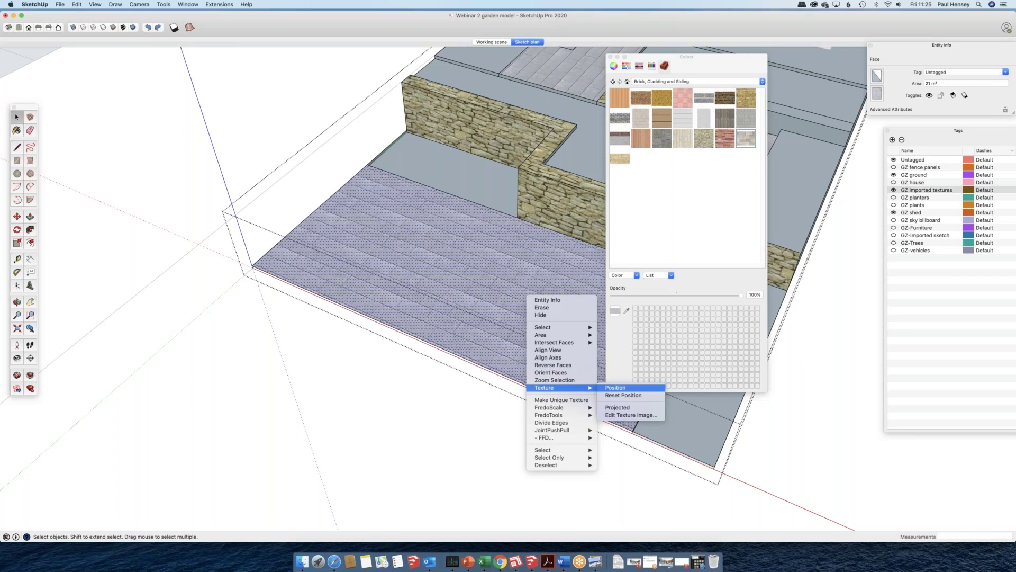
left_click(615, 388)
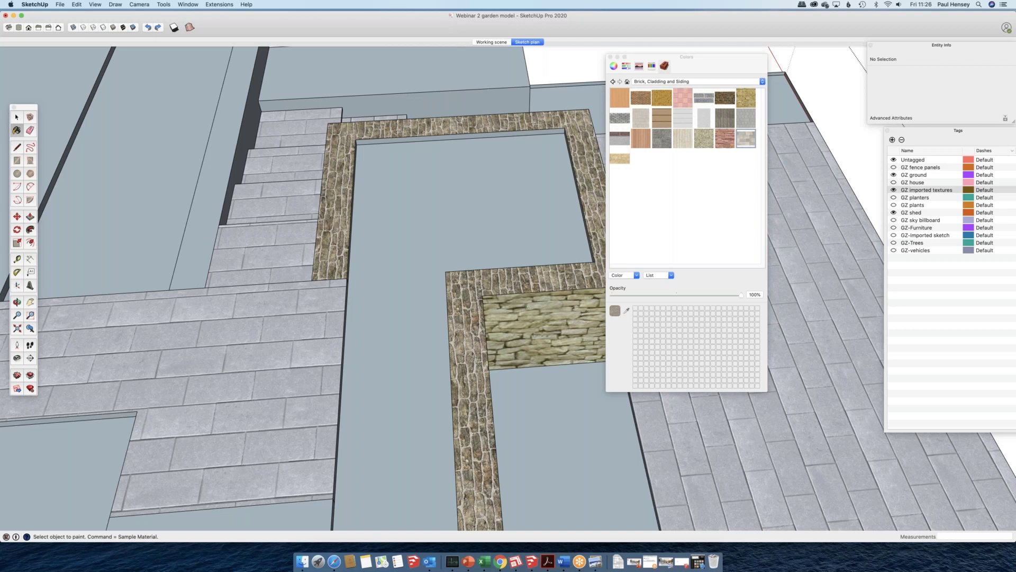
middle_click_drag(535, 222, 541, 85)
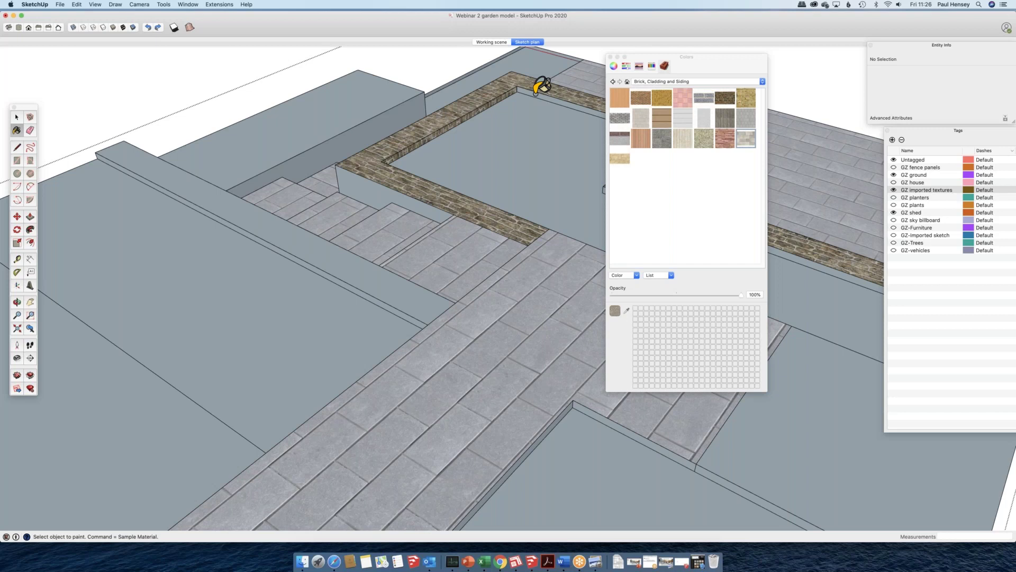
middle_click_drag(540, 85, 418, 196)
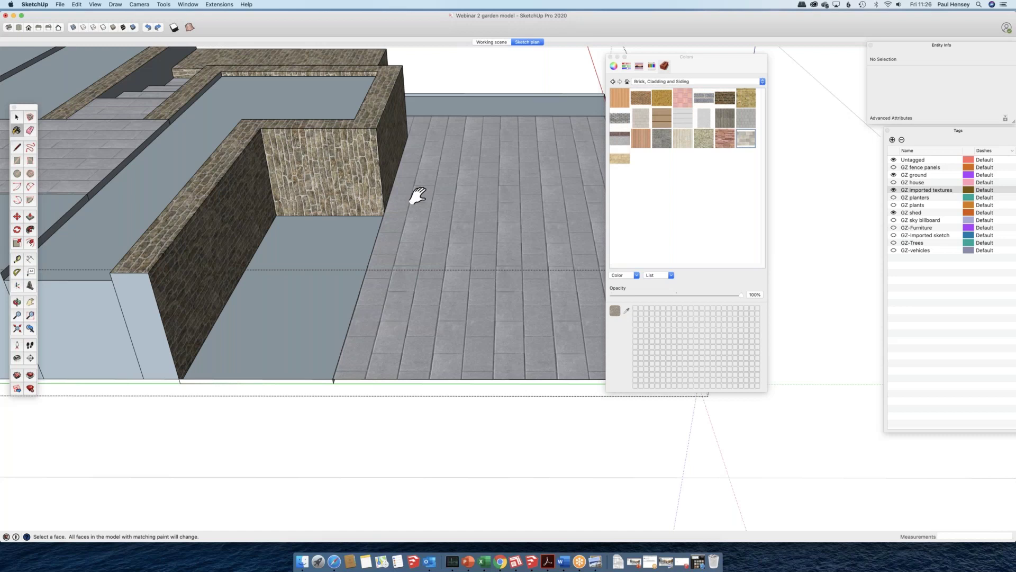
scroll(417, 196, "down", 5)
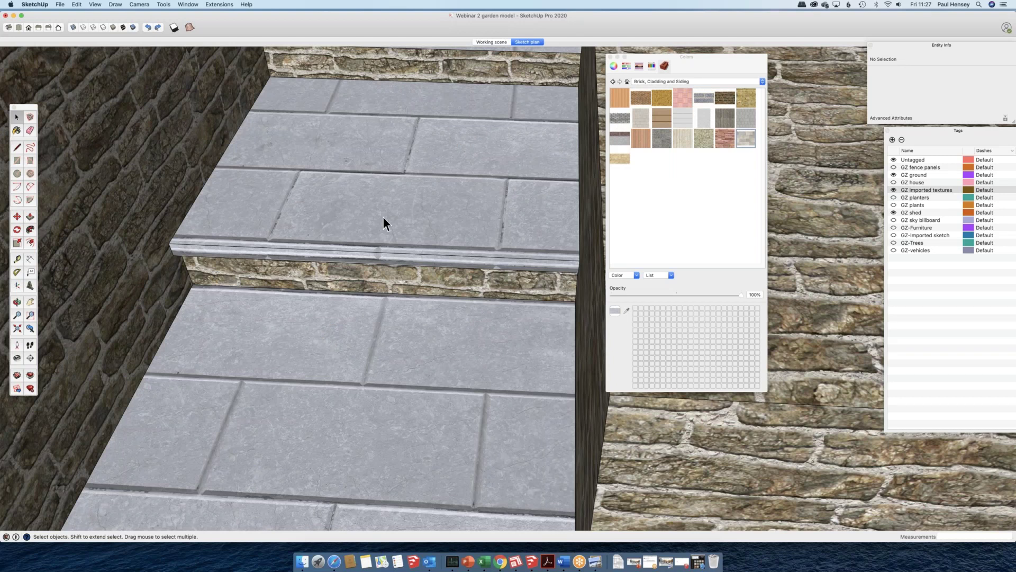
middle_click_drag(383, 217, 579, 303)
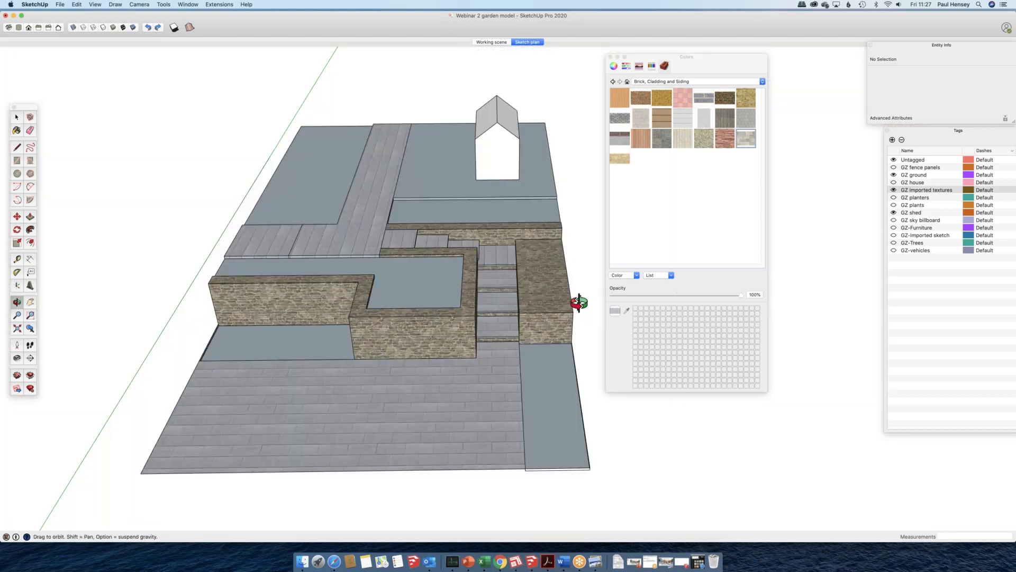
middle_click_drag(580, 302, 555, 392)
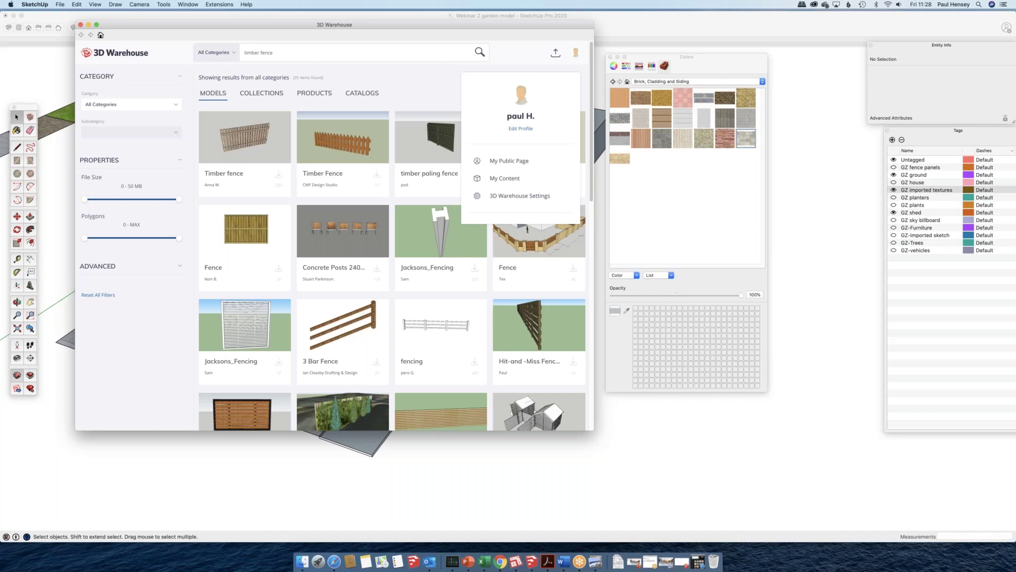
- Load the ODS - 3D Tree 08 model from the saved trees folder in 3D Warehouse directly into the garden model
left_click(506, 178)
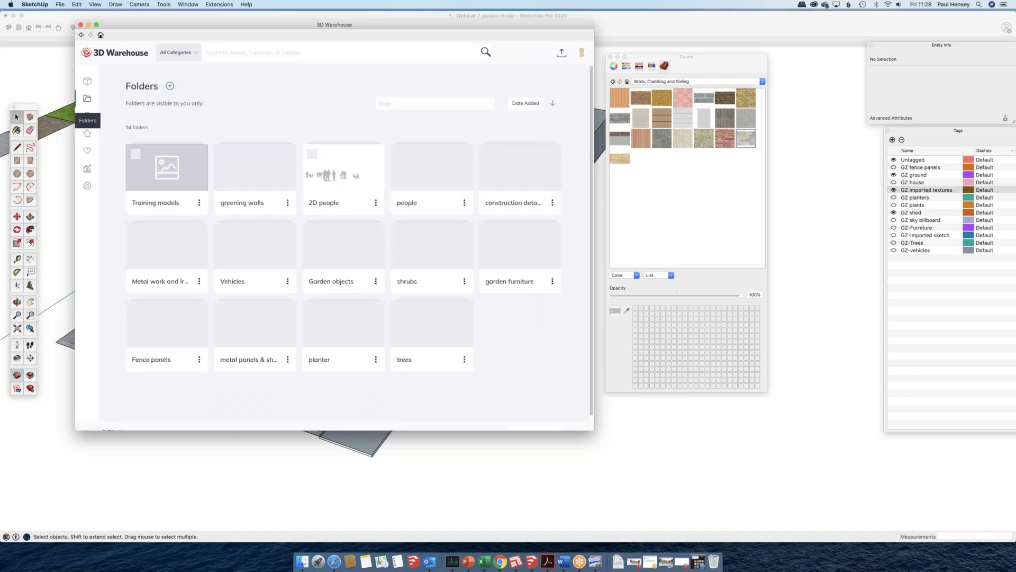
left_click(432, 328)
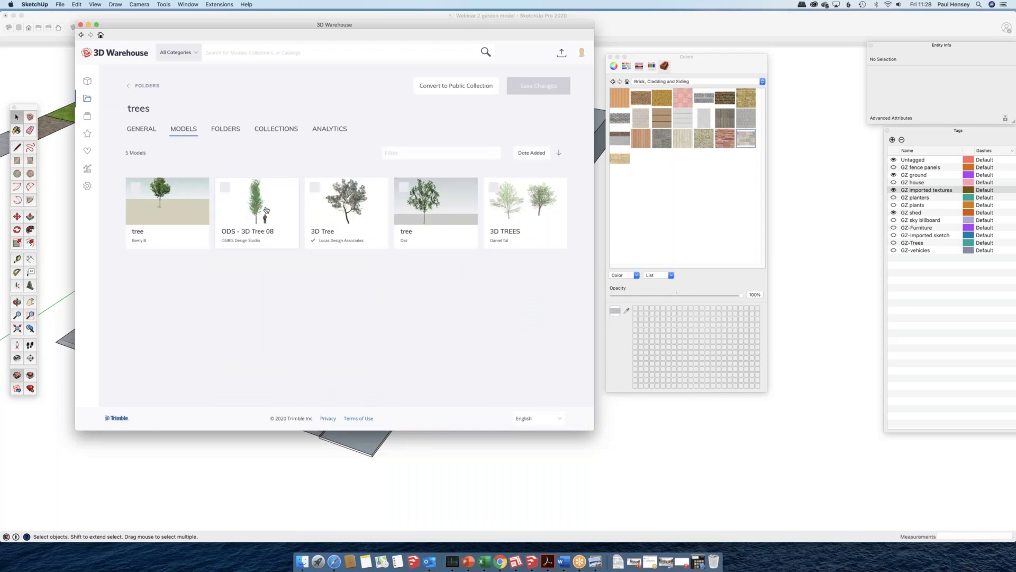
left_click(266, 210)
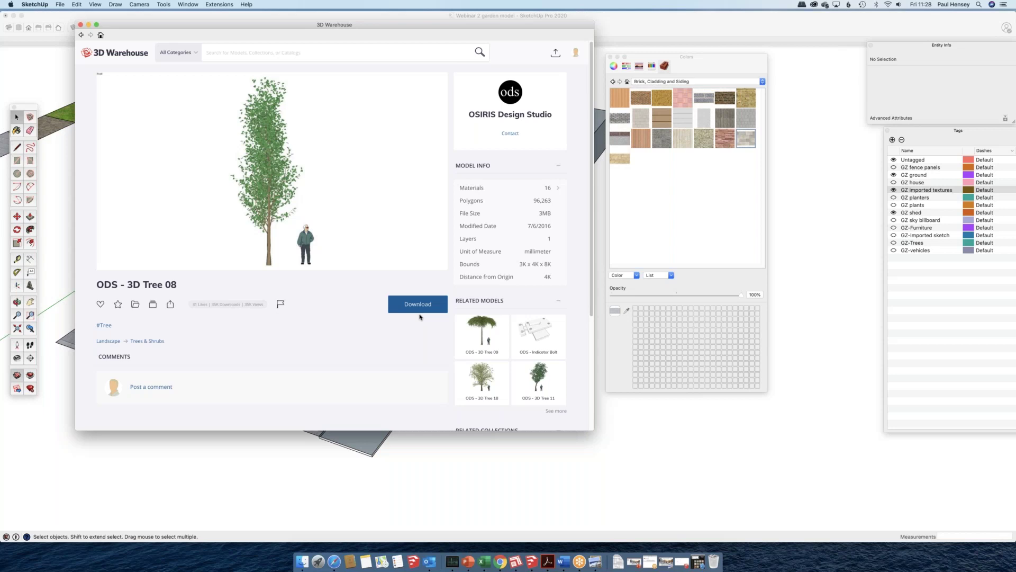
left_click(419, 310)
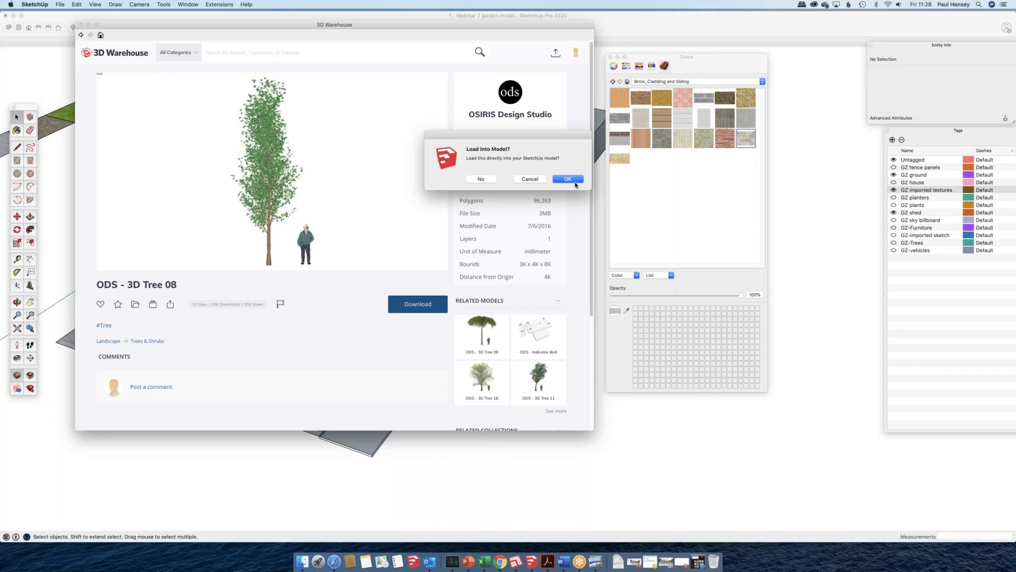
left_click(575, 183)
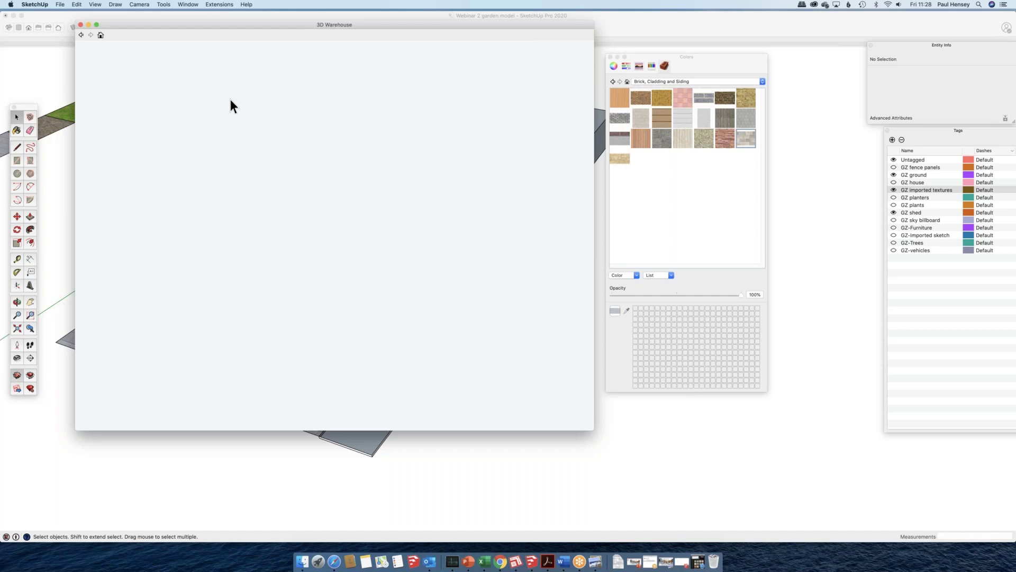
key("super+w")
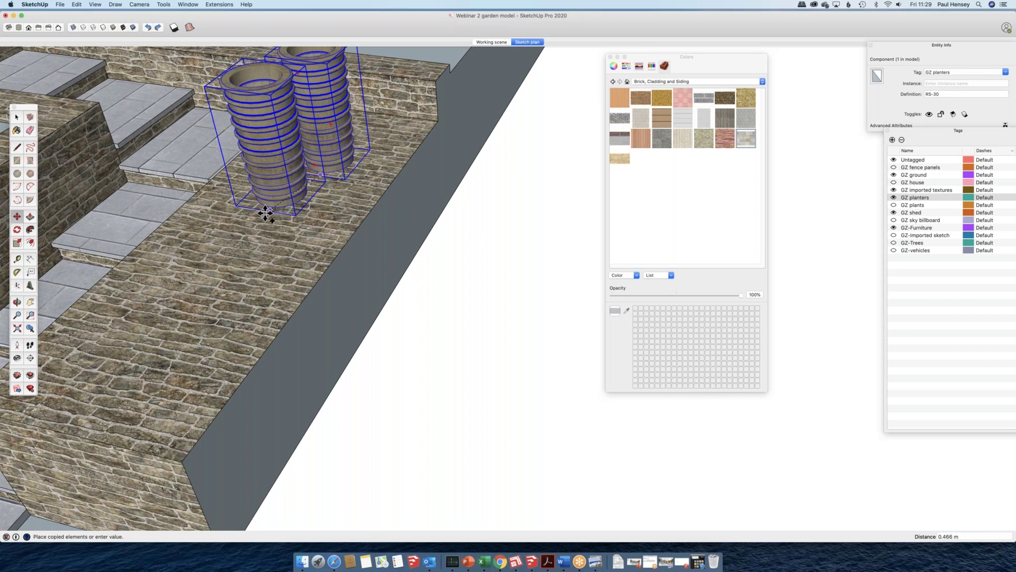
- Copy the ribbed planter along the stone wall top beside the steps and divide the span into three equal intervals
left_click(107, 411)
type("/3")
key("Return")
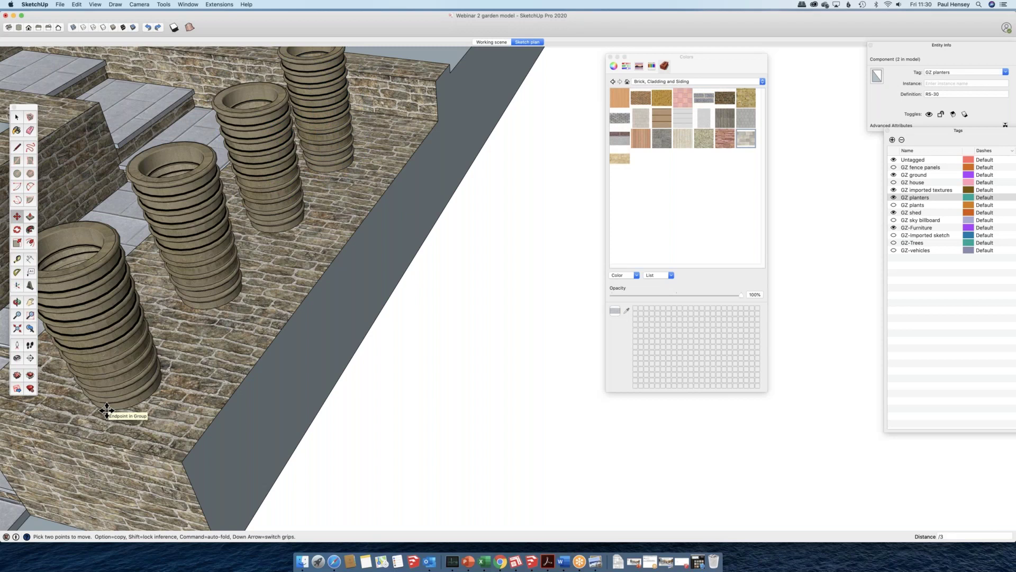
- Enlarge the planter standing on the upper paved path uniformly by a scale factor of about 1.77
scroll(107, 410, "down", 5)
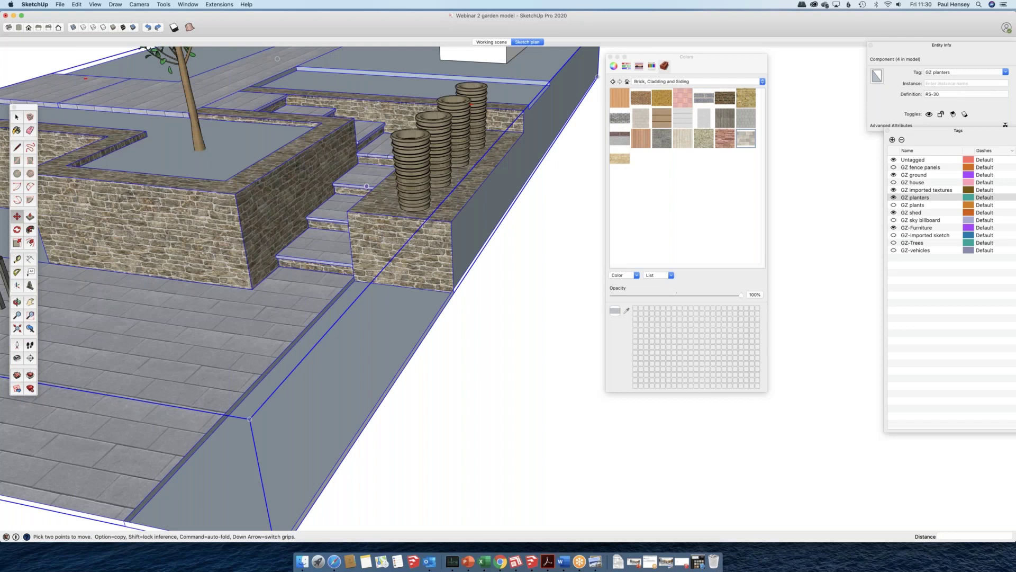
middle_click_drag(367, 186, 447, 223)
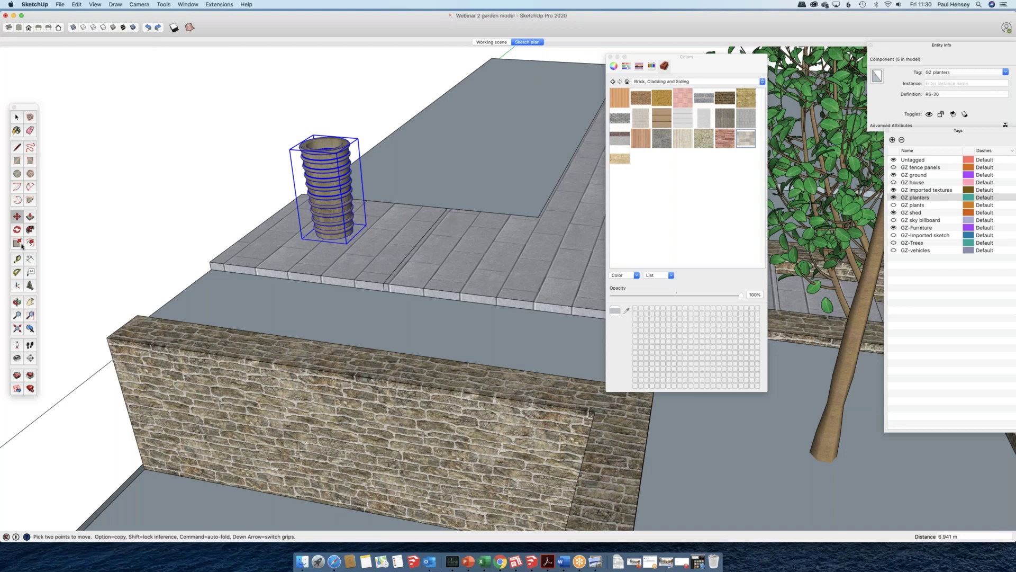
left_click(17, 243)
left_click_drag(359, 139, 446, 84)
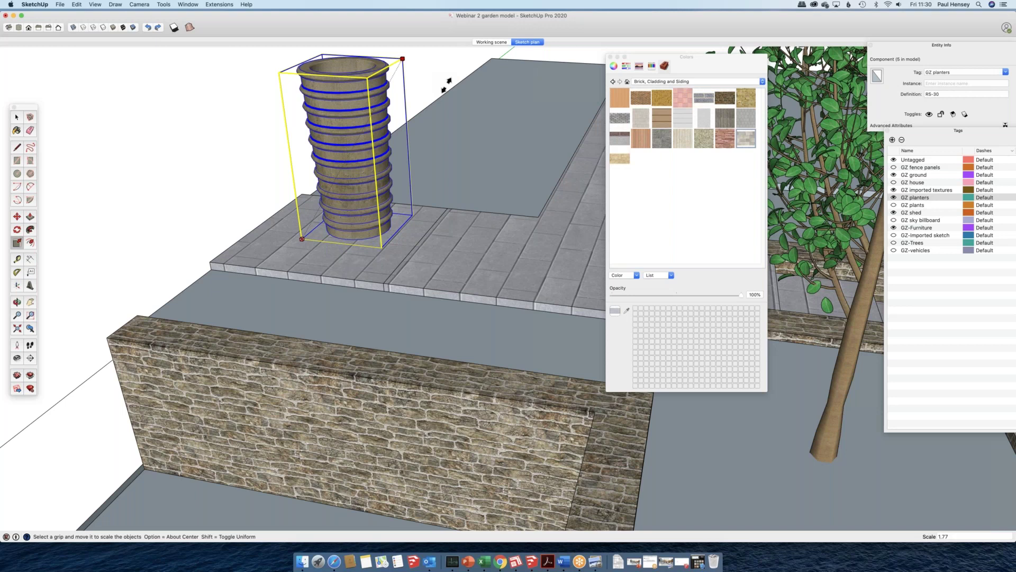
key("space")
- Scale the Cornus sericea Kelseyi shrub at the outer end of the planting bed beside the lower patio
middle_click_drag(447, 85, 280, 332)
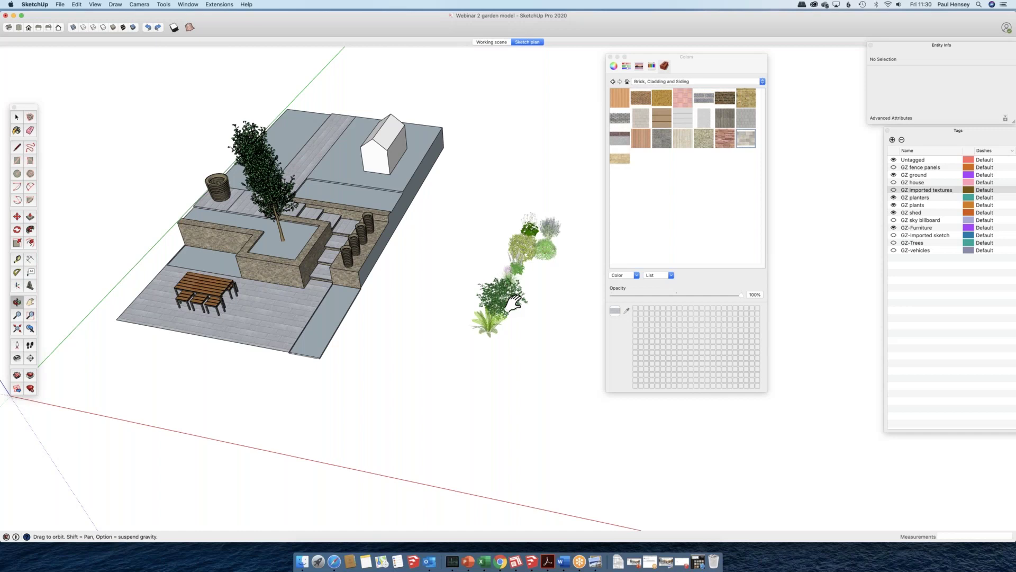
middle_click_drag(512, 303, 433, 319, "shift")
scroll(433, 320, "up", 3)
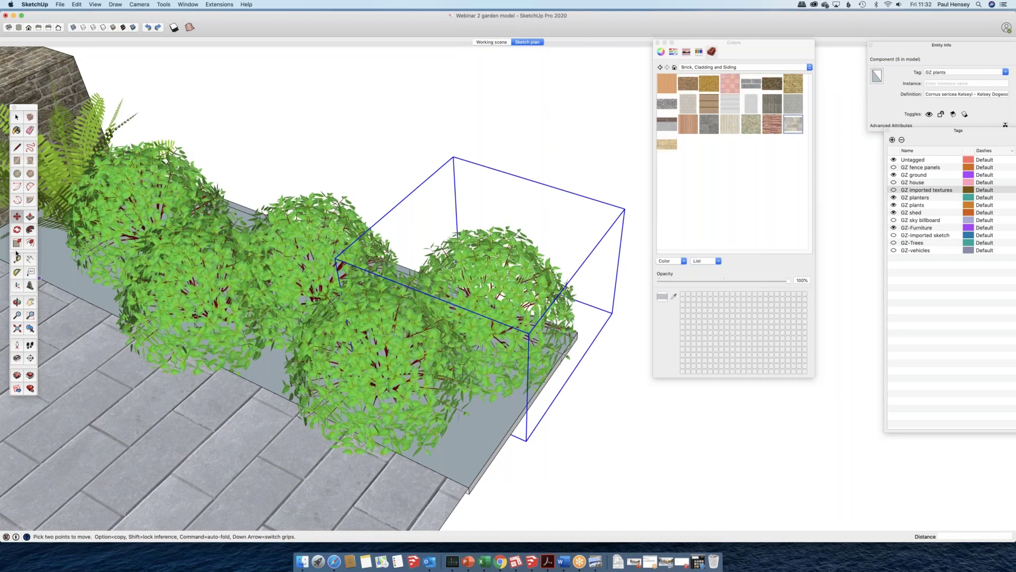
left_click(17, 242)
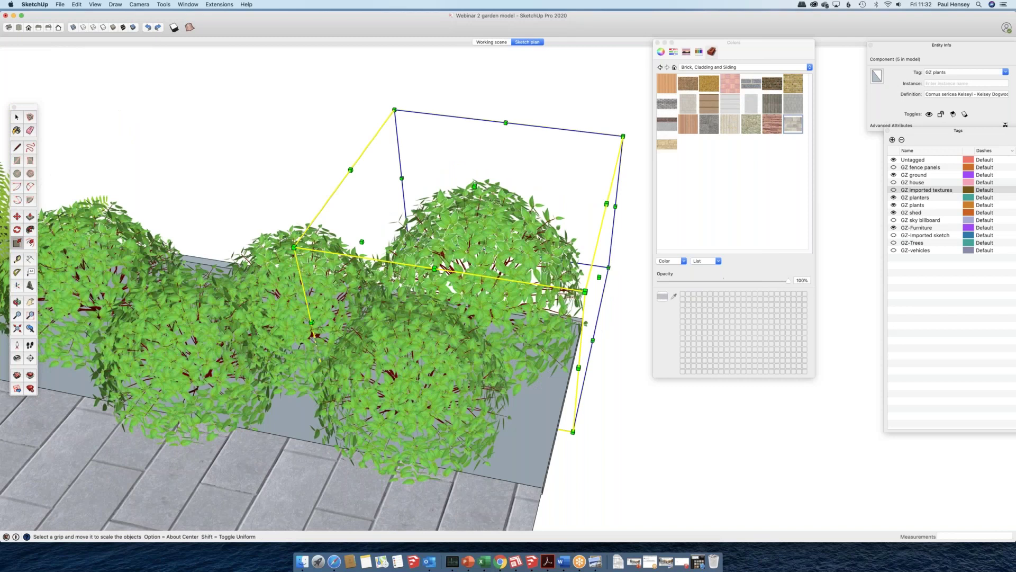
middle_click_drag(317, 286, 371, 286)
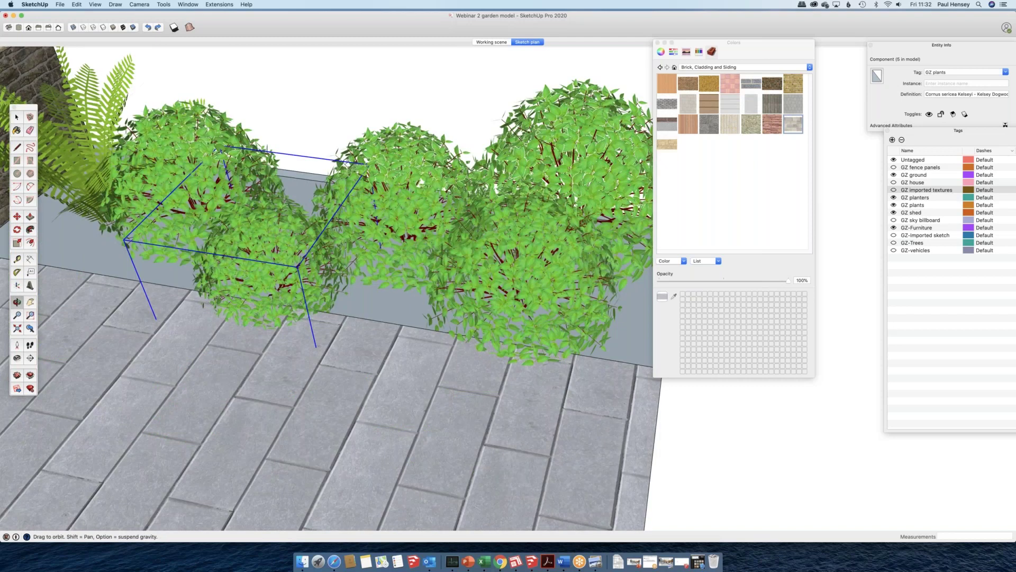
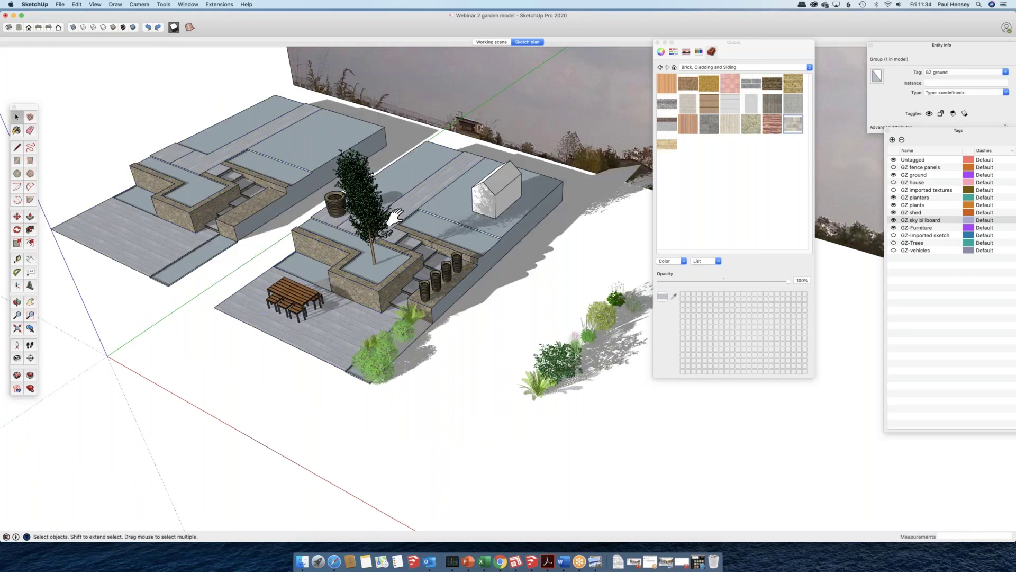
- Flip the copied ground group beside the original garden to mirror its layout
middle_click_drag(394, 216, 595, 237, "shift")
right_click(369, 290)
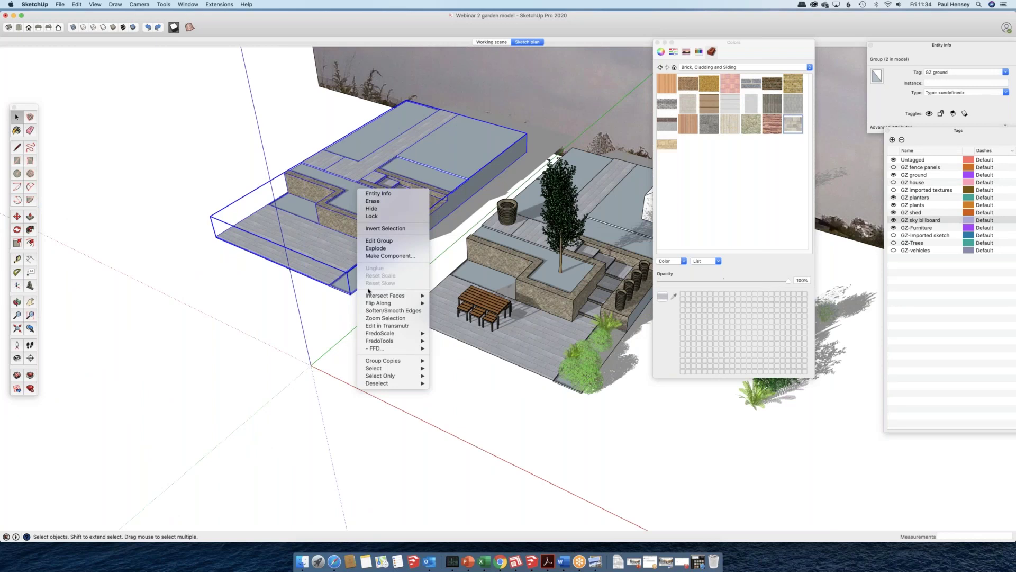
left_click(460, 311)
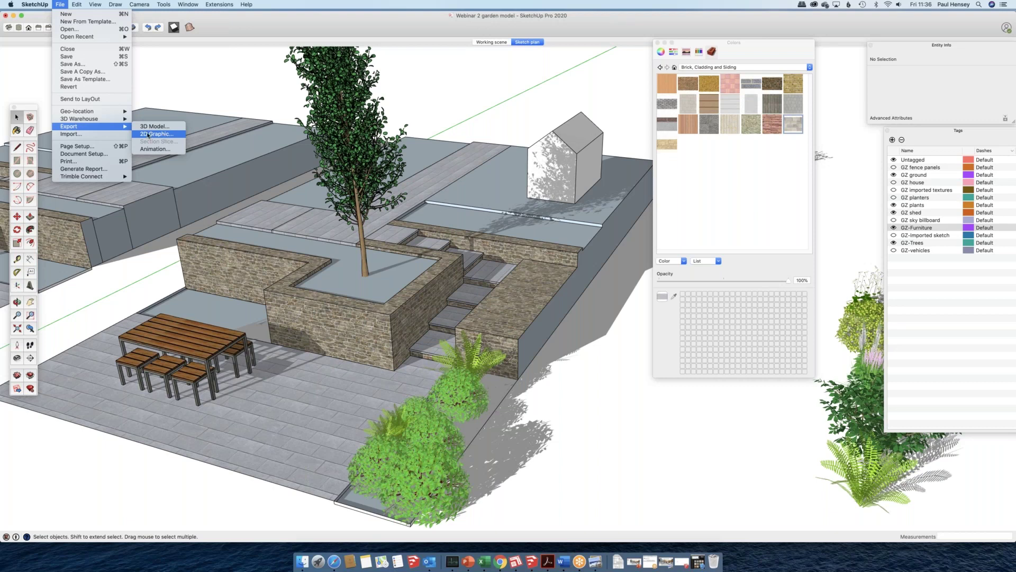
- Start a 2D graphic export of the current garden view
left_click(148, 135)
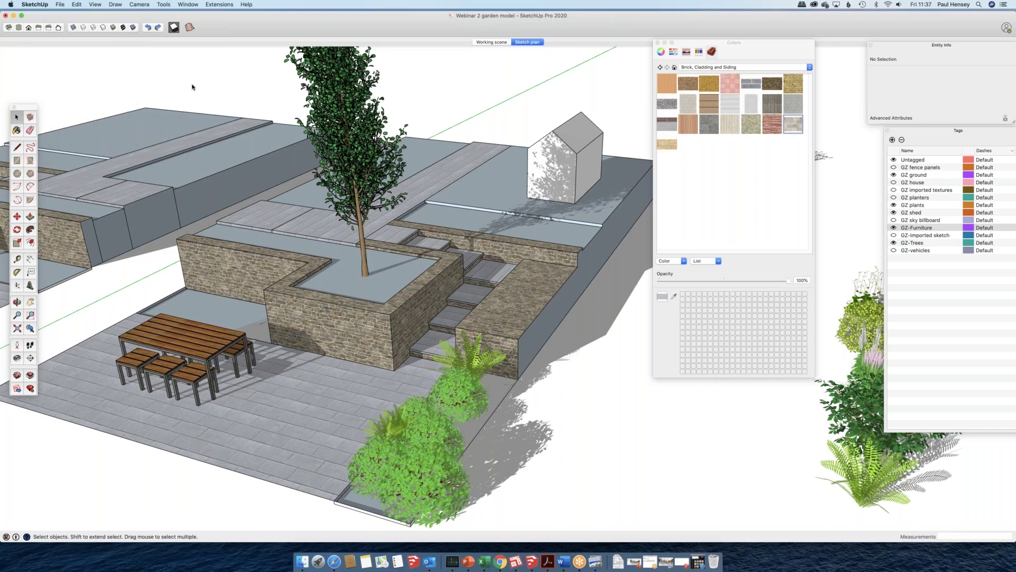